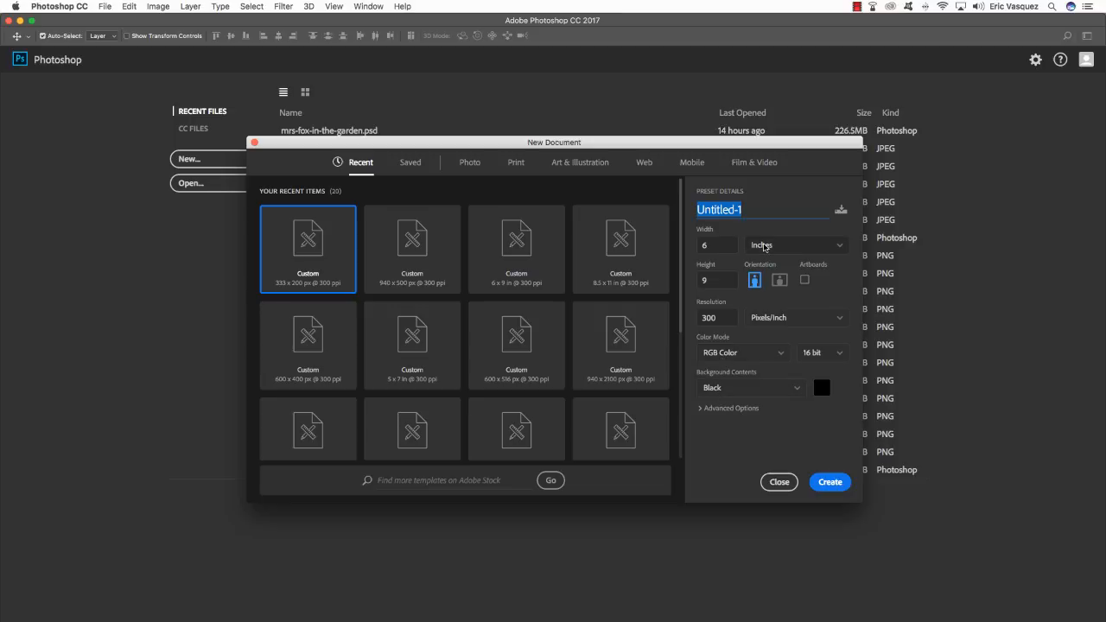
# Name the new 6 x 9 inch document mrs-fox-in-the-garden and create it
pyautogui.write('ms-')
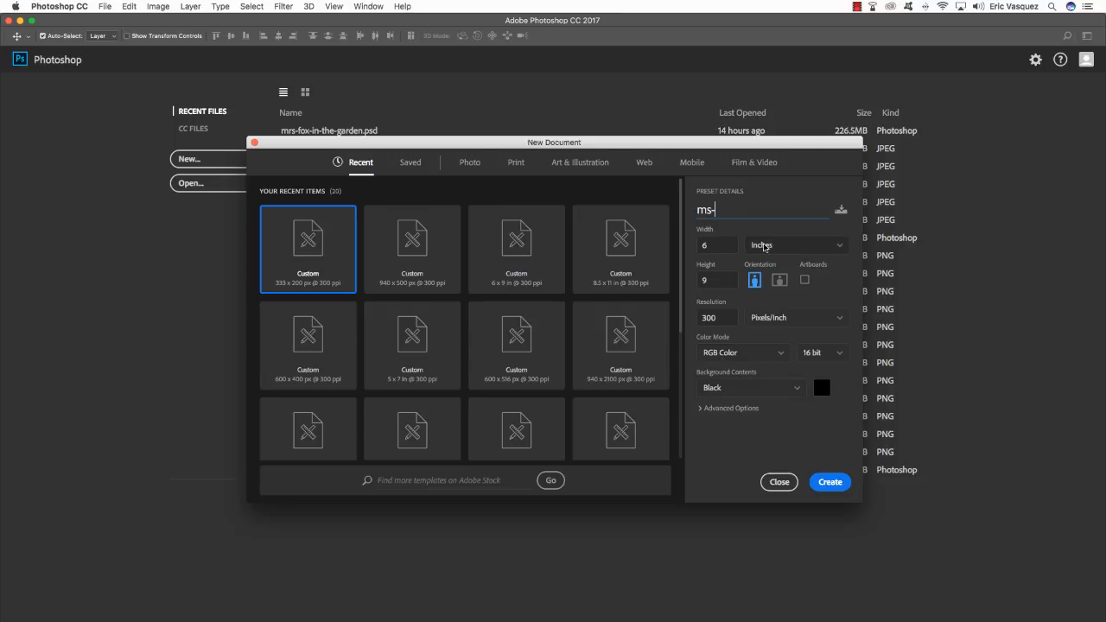
pyautogui.press('BackSpace')
pyautogui.press('BackSpace')
pyautogui.write('rs-fox-in-the-garden')
pyautogui.press('Return')
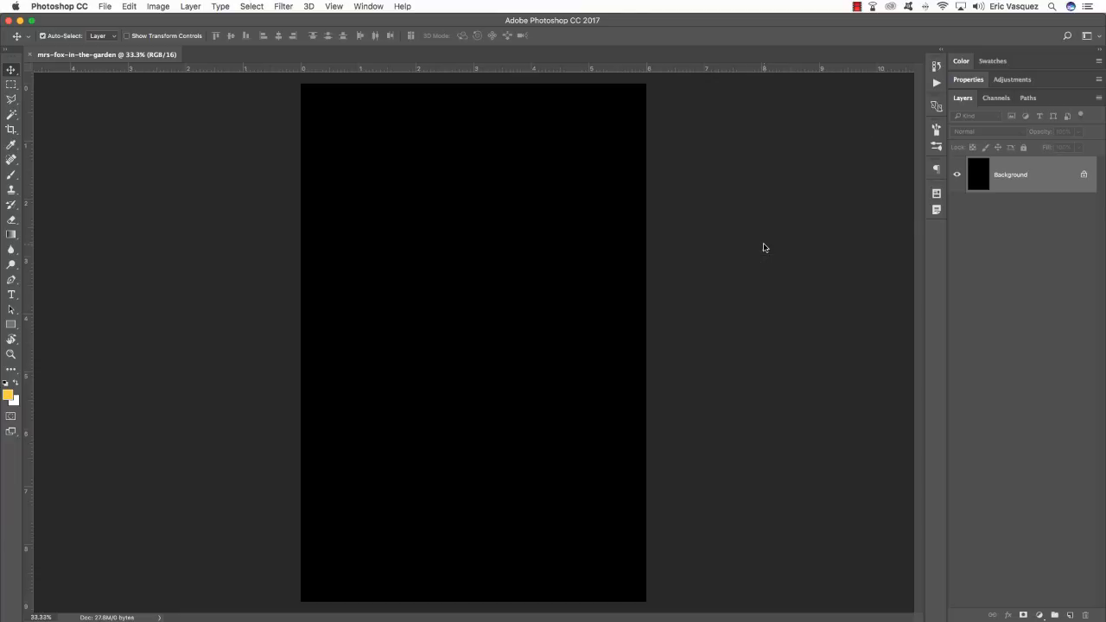
# Convert the locked Background into a regular layer named BACKGROUND
pyautogui.doubleClick(1027, 175)
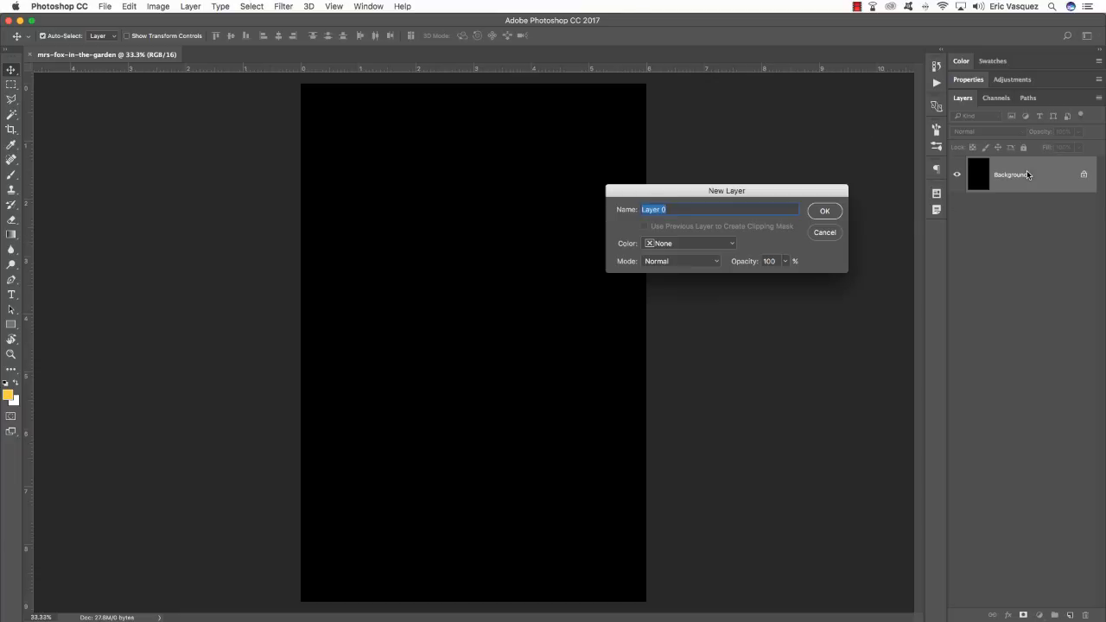
pyautogui.moveTo(780, 185); pyautogui.dragTo(707, 191)
pyautogui.write('BACKGROUND')
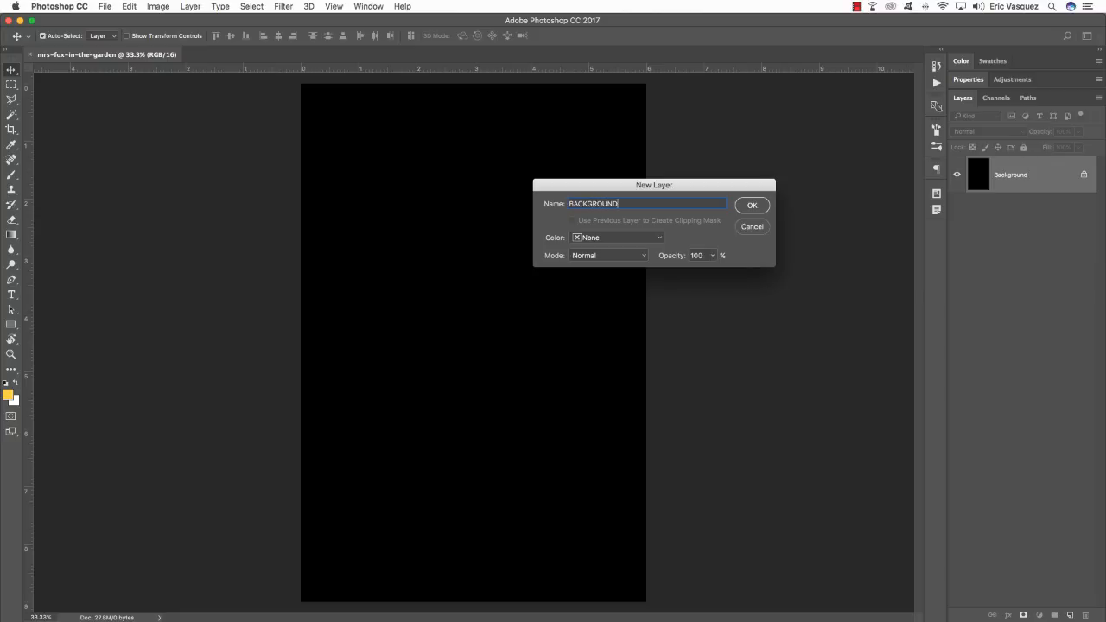
pyautogui.press('Return')
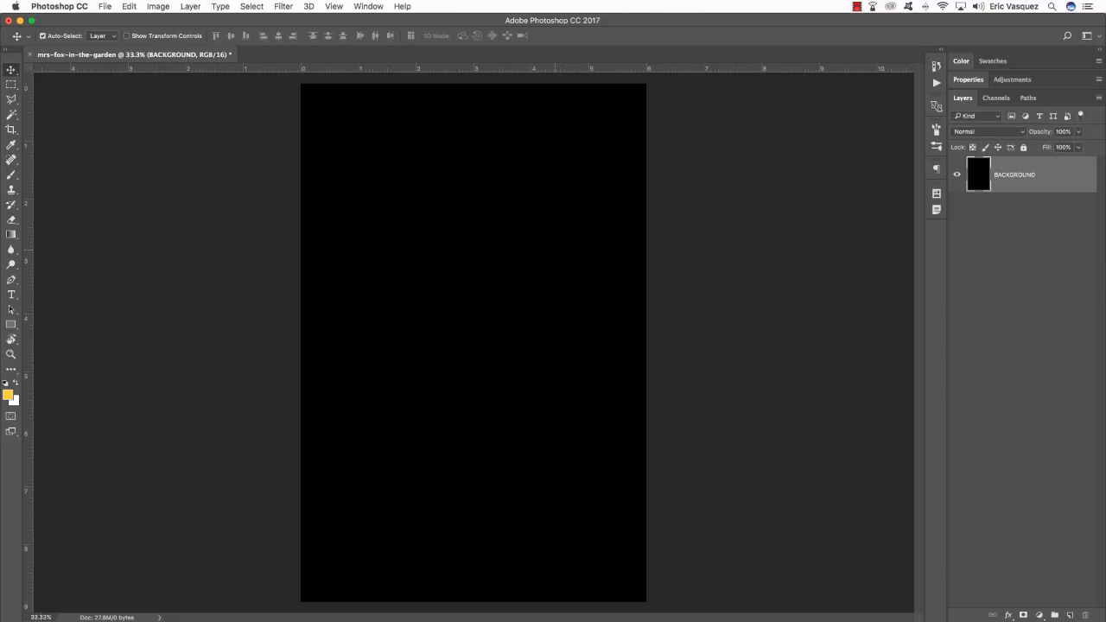
# Open ©KD-DelightfullySubtleTexture_20.jpg from the Kimmy Design folder in Finder and bring it into the mrs-fox-in-the-garden document as a layer
pyautogui.press('super+Tab')
pyautogui.press('super+Tab')
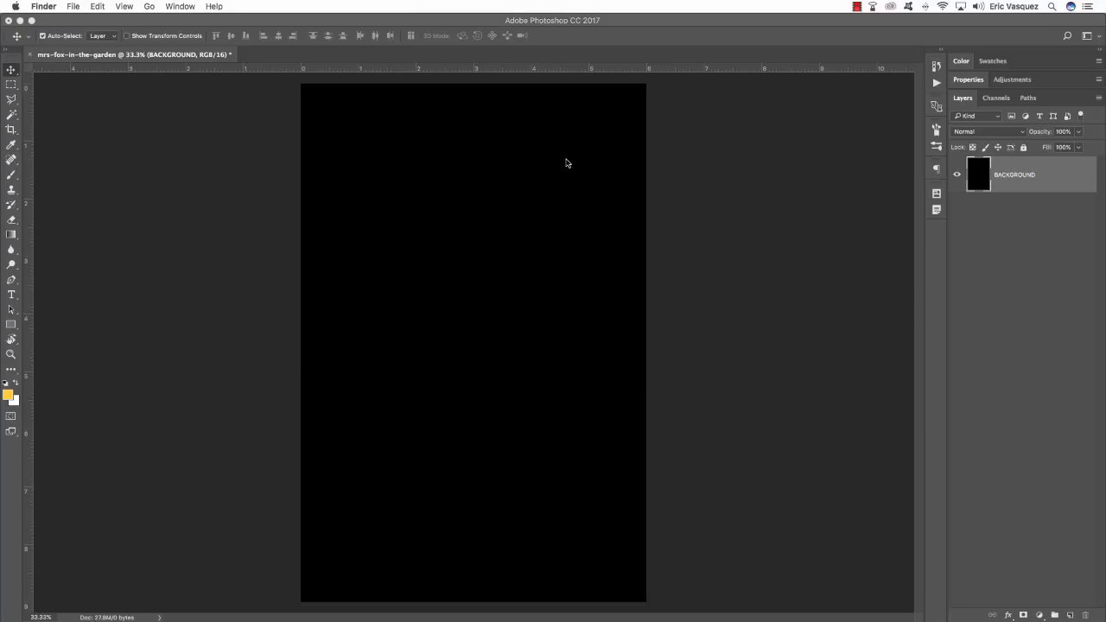
pyautogui.moveTo(833, 620)
pyautogui.click(999, 595)
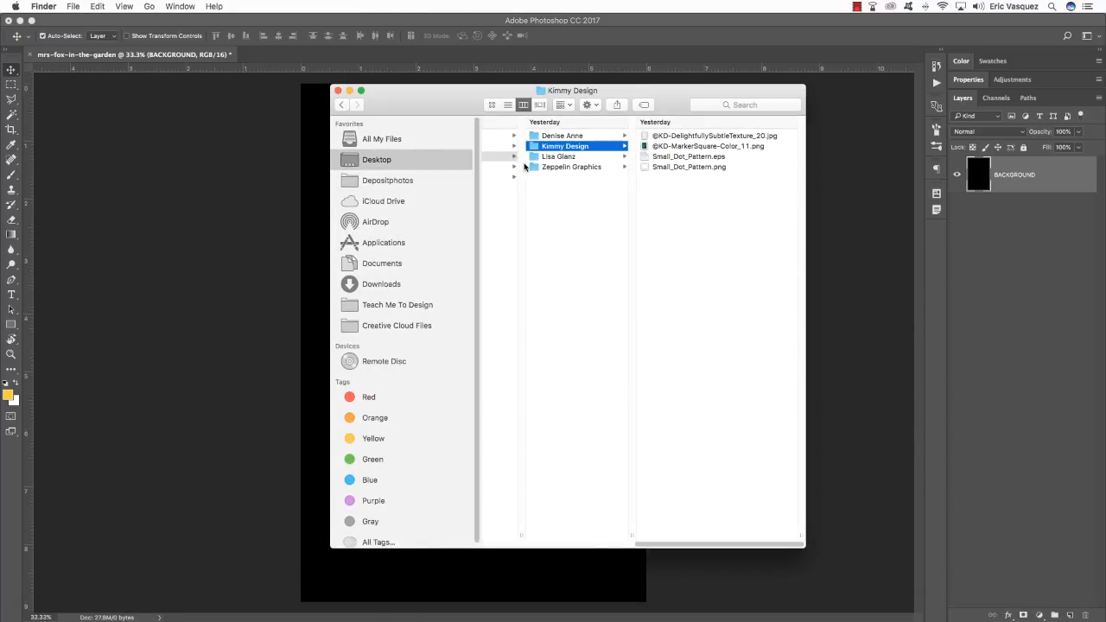
pyautogui.click(694, 136)
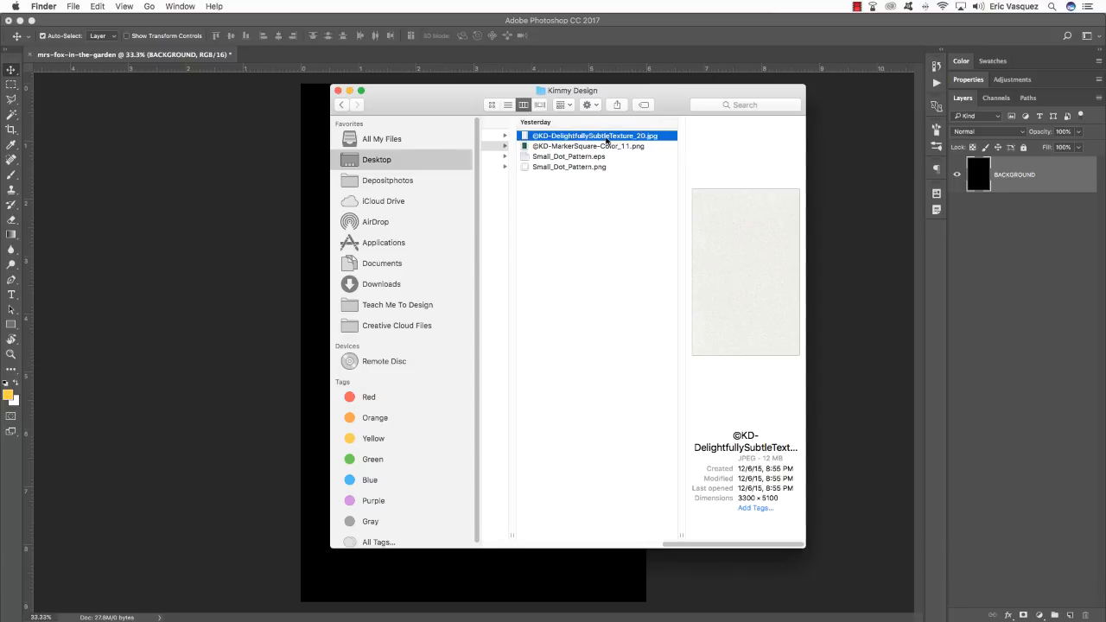
pyautogui.moveTo(609, 141); pyautogui.dragTo(795, 595)
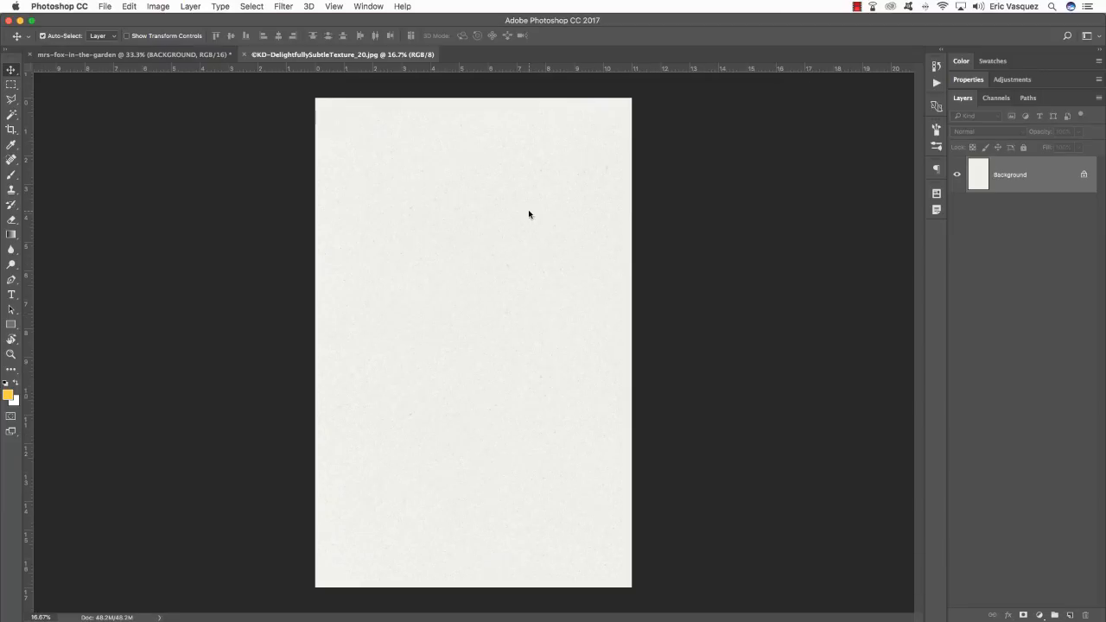
pyautogui.moveTo(321, 55); pyautogui.dragTo(505, 235)
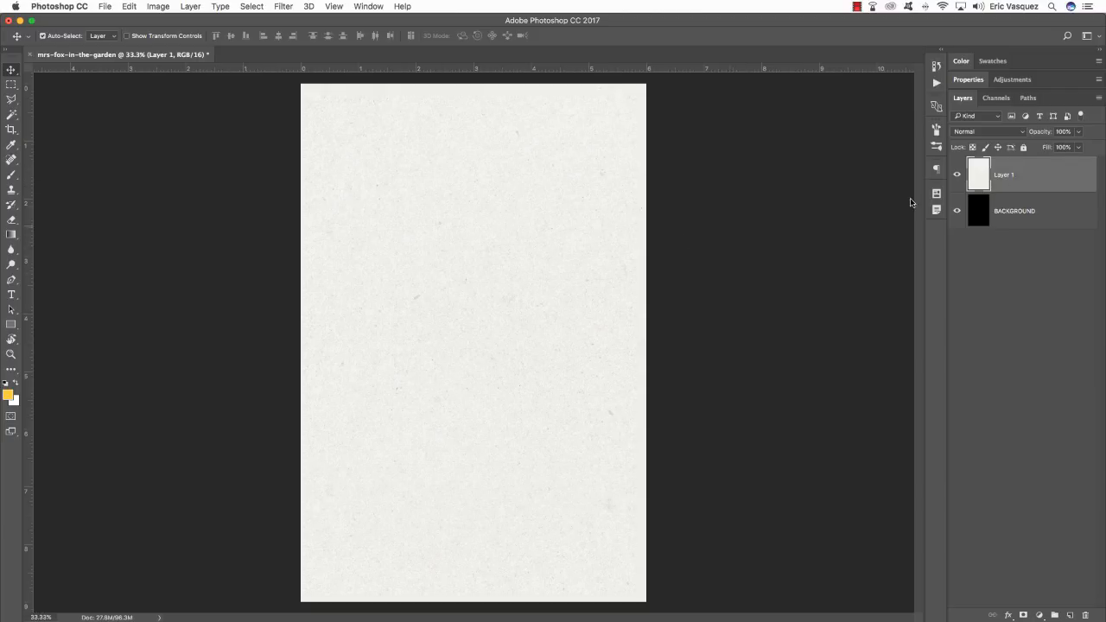
# Rename the paper texture layer ©KD-DelightfullySubtleTexture_20 and convert it to a smart object
pyautogui.doubleClick(998, 176)
pyautogui.write('©KD-DelightfullySubtleTexture_20')
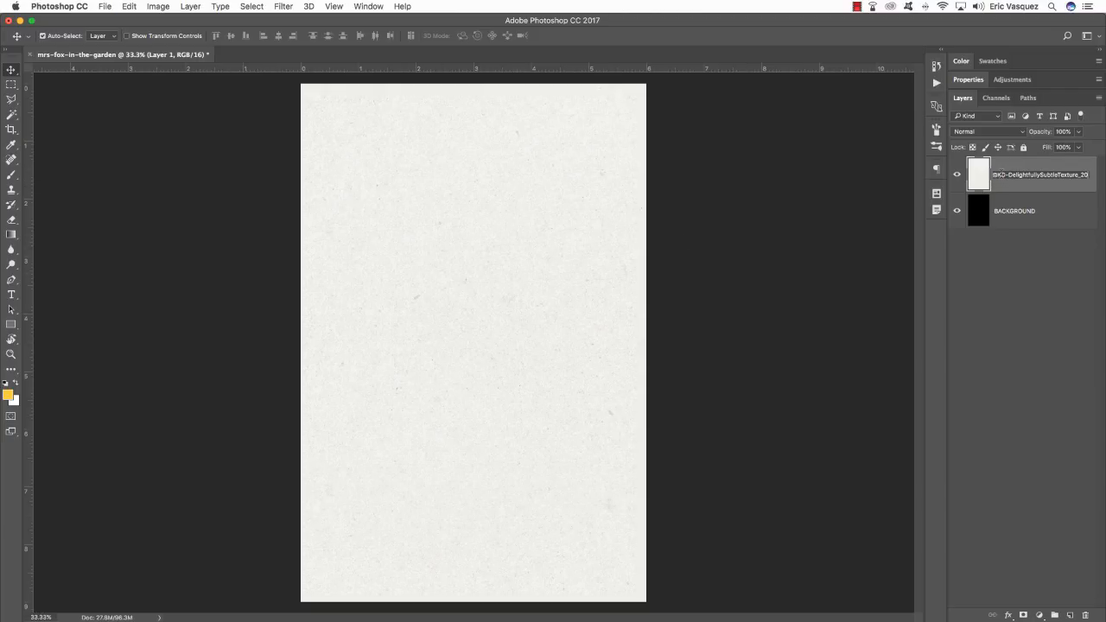
pyautogui.press('Return')
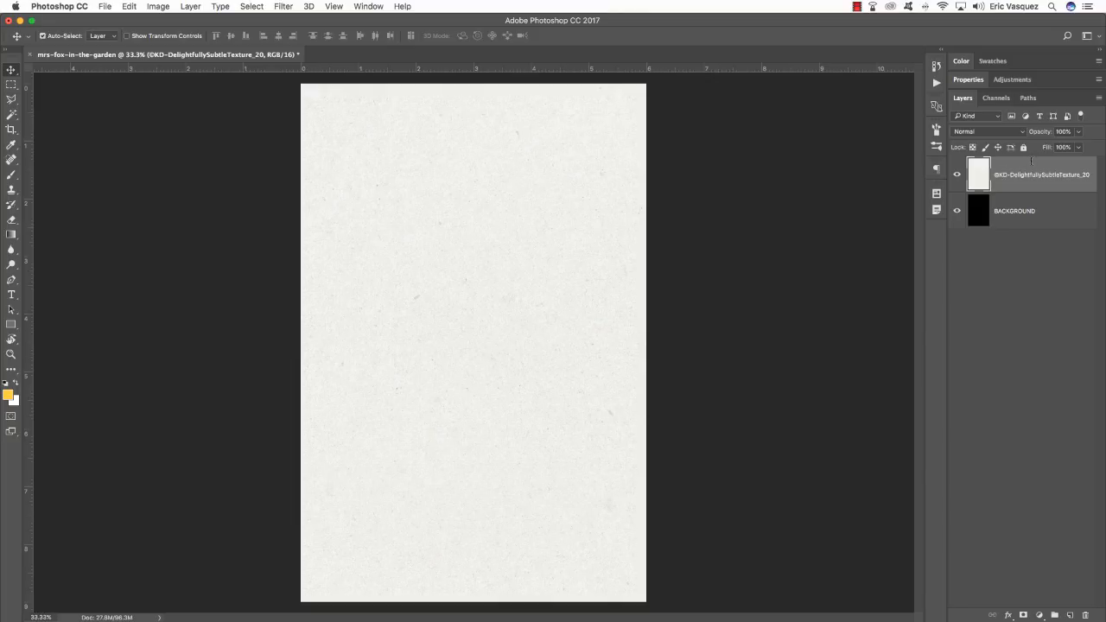
pyautogui.rightClick(1031, 164)
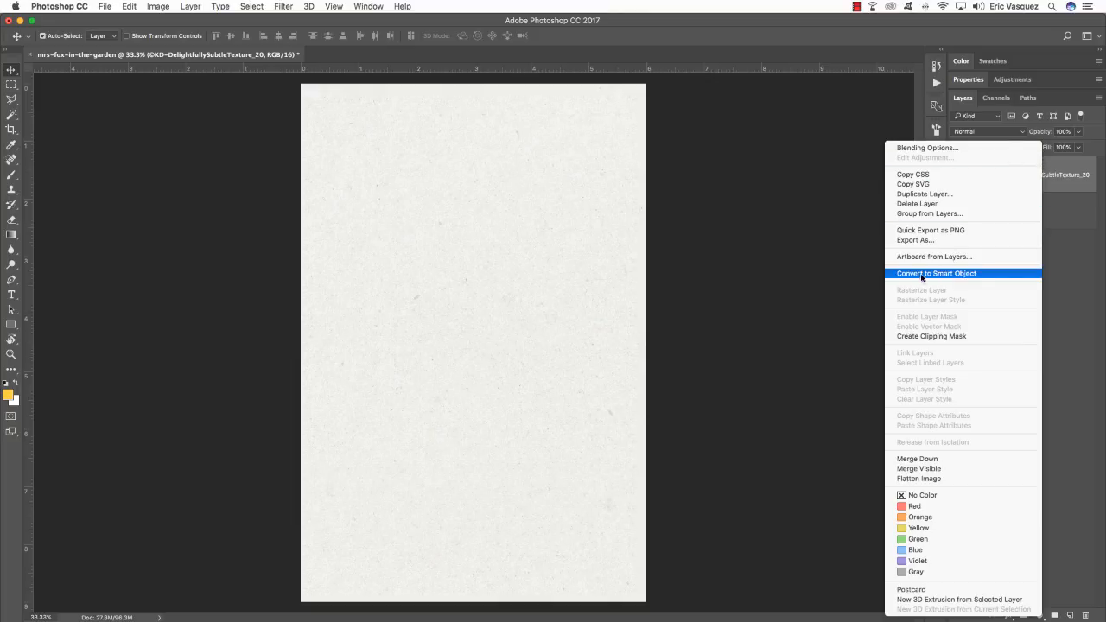
pyautogui.click(963, 273)
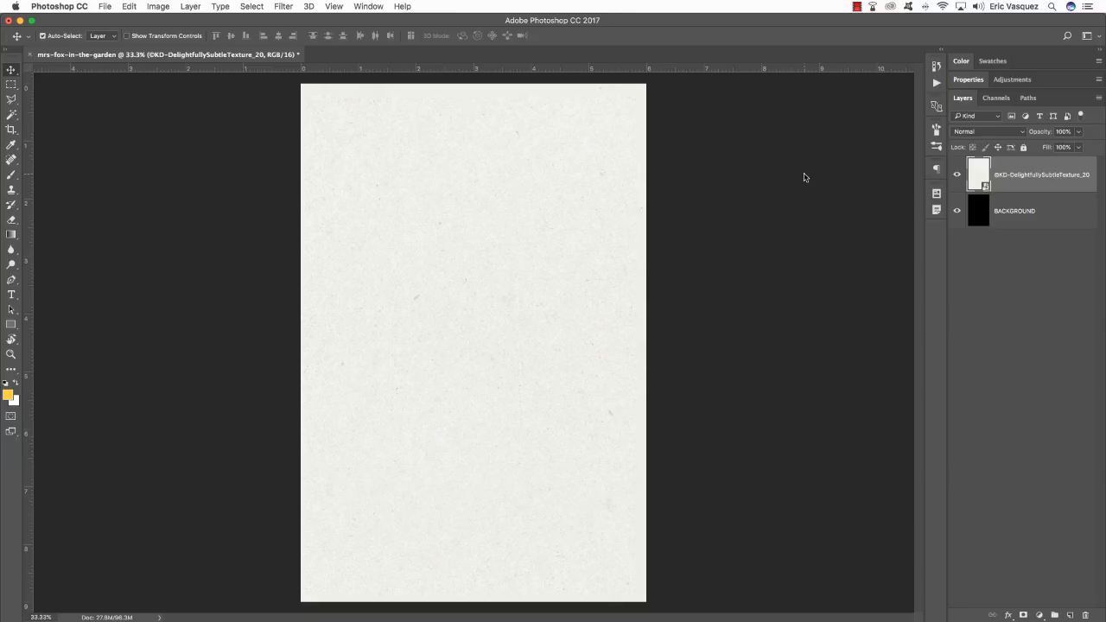
# Scale the paper texture down to about 65% and center it so it covers the whole canvas
pyautogui.press('super+minus')
pyautogui.press('super+t')
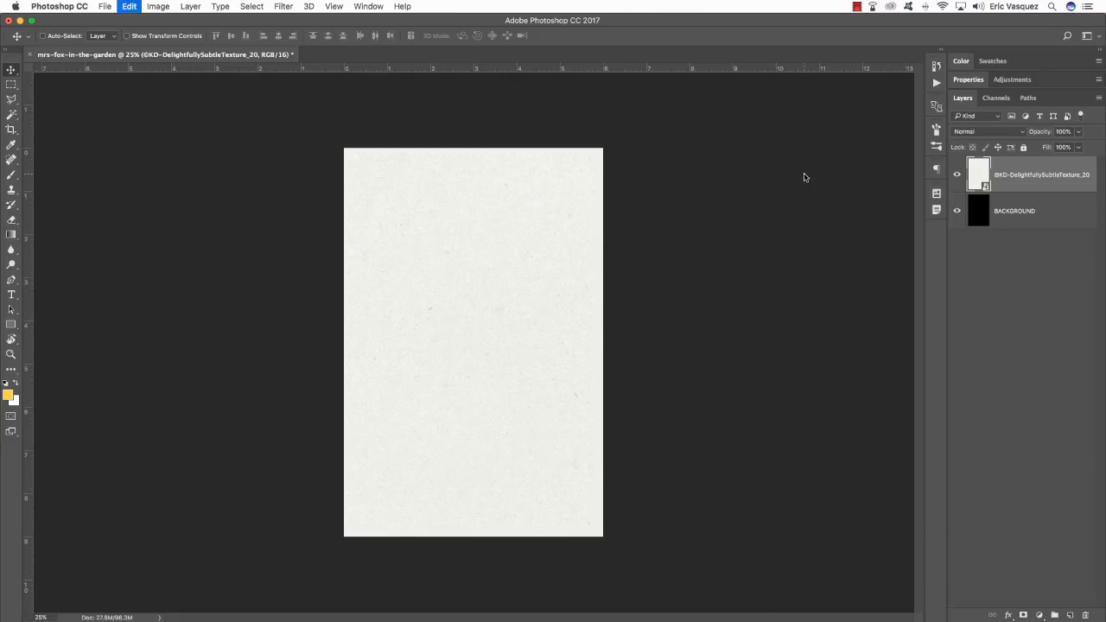
pyautogui.moveTo(762, 146); pyautogui.dragTo(634, 309)
pyautogui.moveTo(560, 378); pyautogui.dragTo(548, 192)
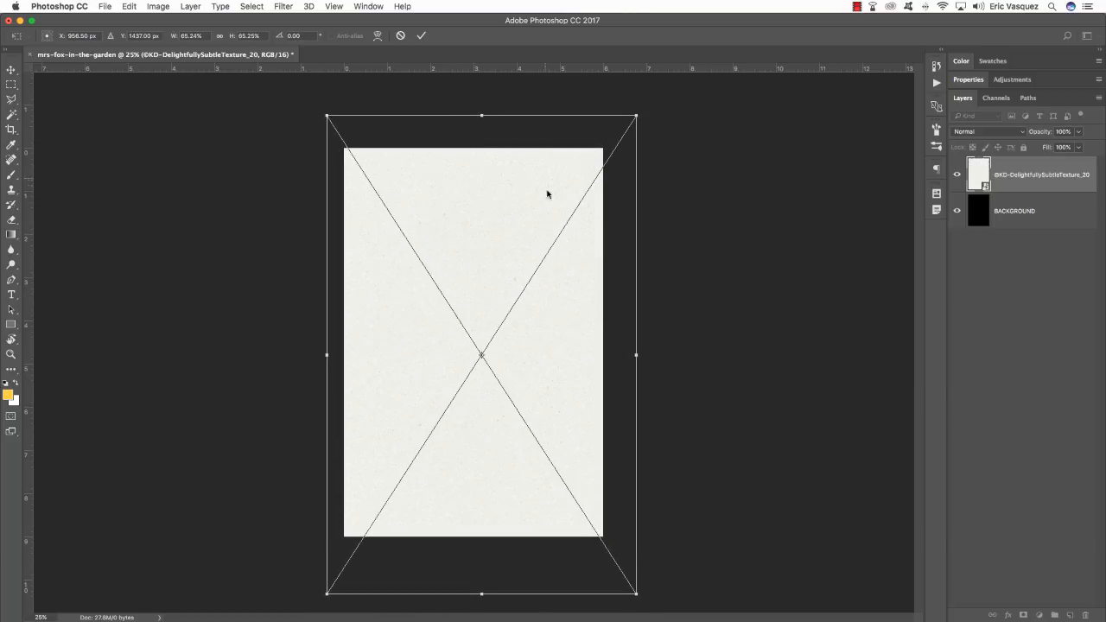
pyautogui.moveTo(573, 348); pyautogui.dragTo(568, 342)
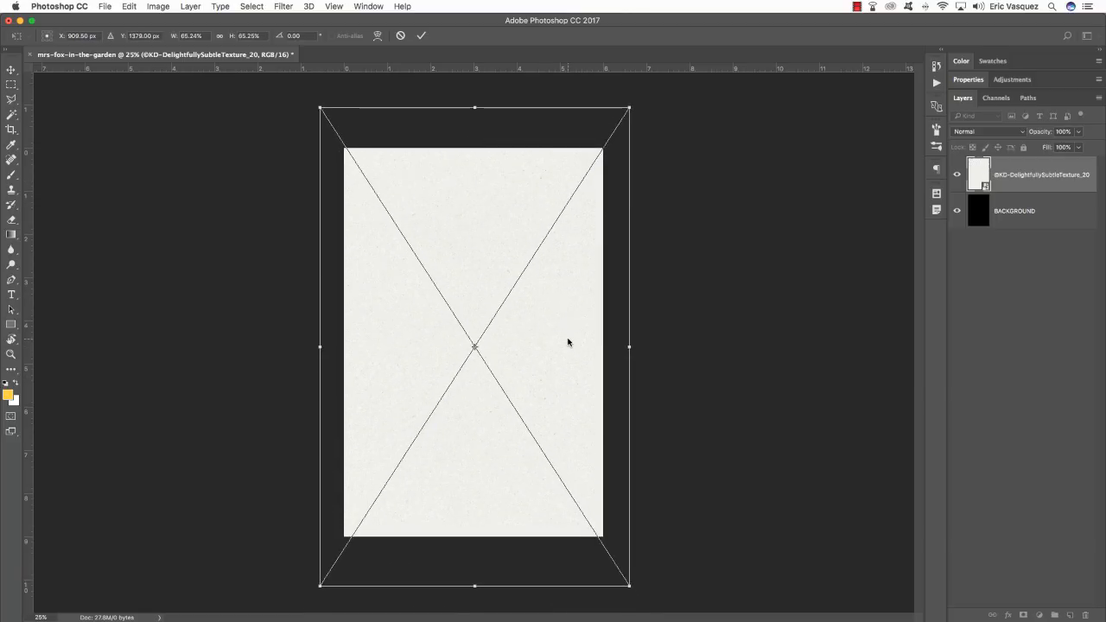
pyautogui.press('Return')
pyautogui.press('super+plus')
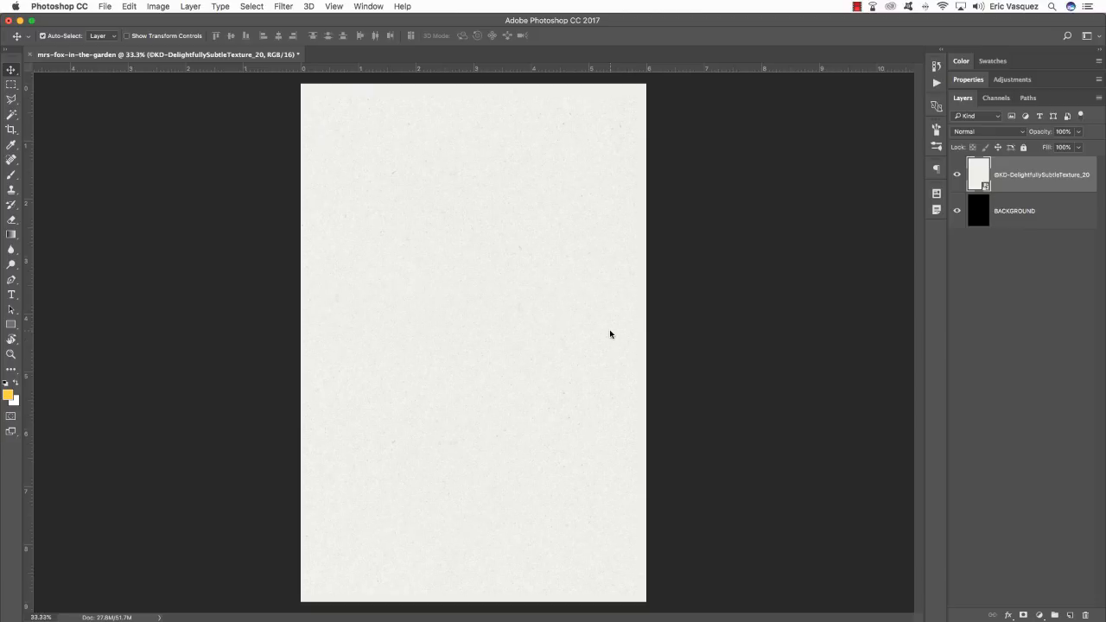
# Switch to Finder and copy the file name of ©KD-MarkerSquare-Color_11.png
pyautogui.press('super+Tab')
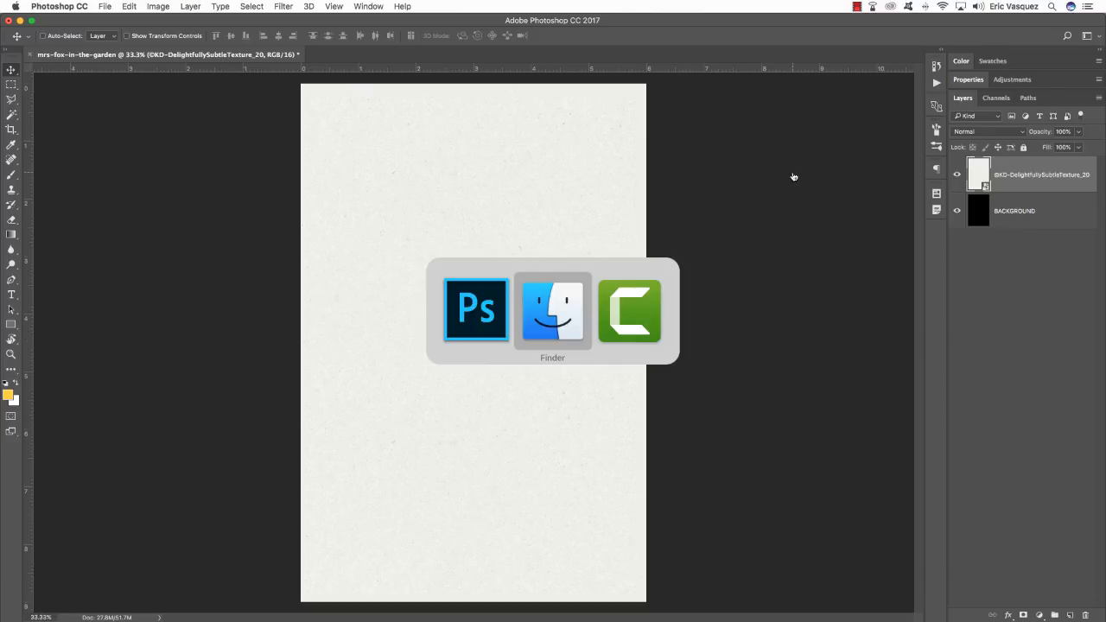
pyautogui.click(574, 147)
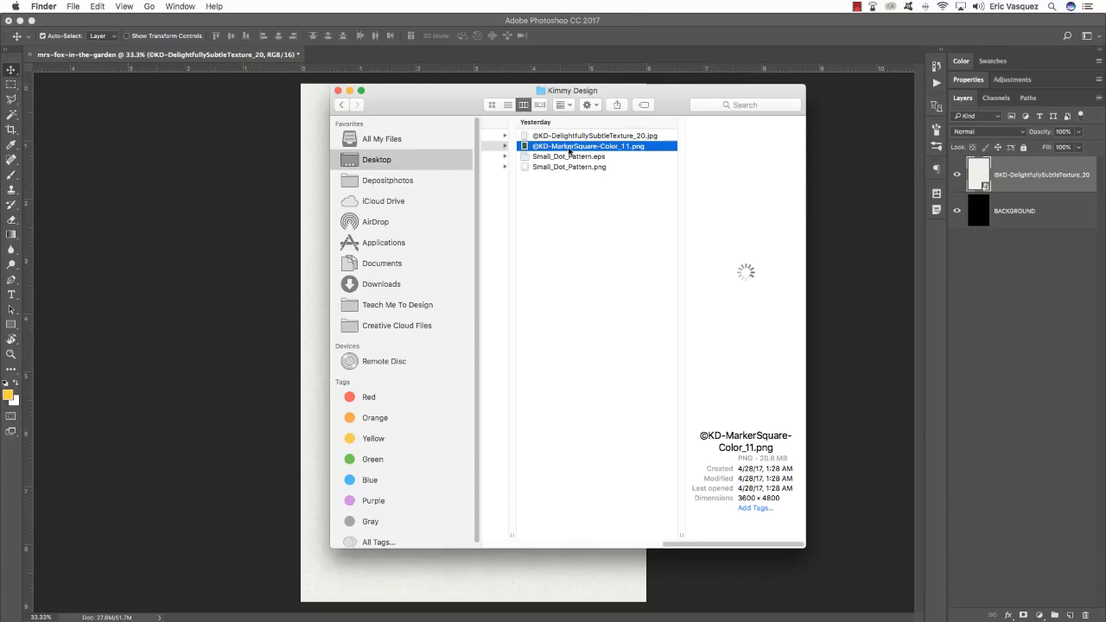
pyautogui.press('Return')
pyautogui.press('super+c')
pyautogui.click(588, 216)
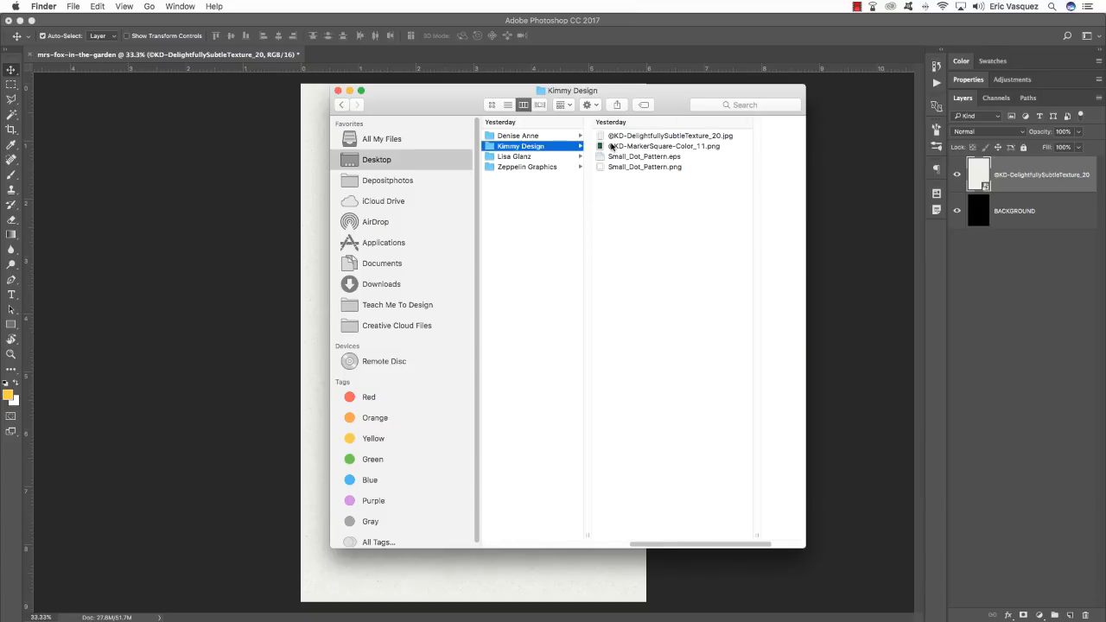
# Open ©KD-MarkerSquare-Color_11.png in Photoshop and bring its teal marker texture into the mrs-fox-in-the-garden document above the paper texture
pyautogui.moveTo(612, 147); pyautogui.dragTo(795, 599)
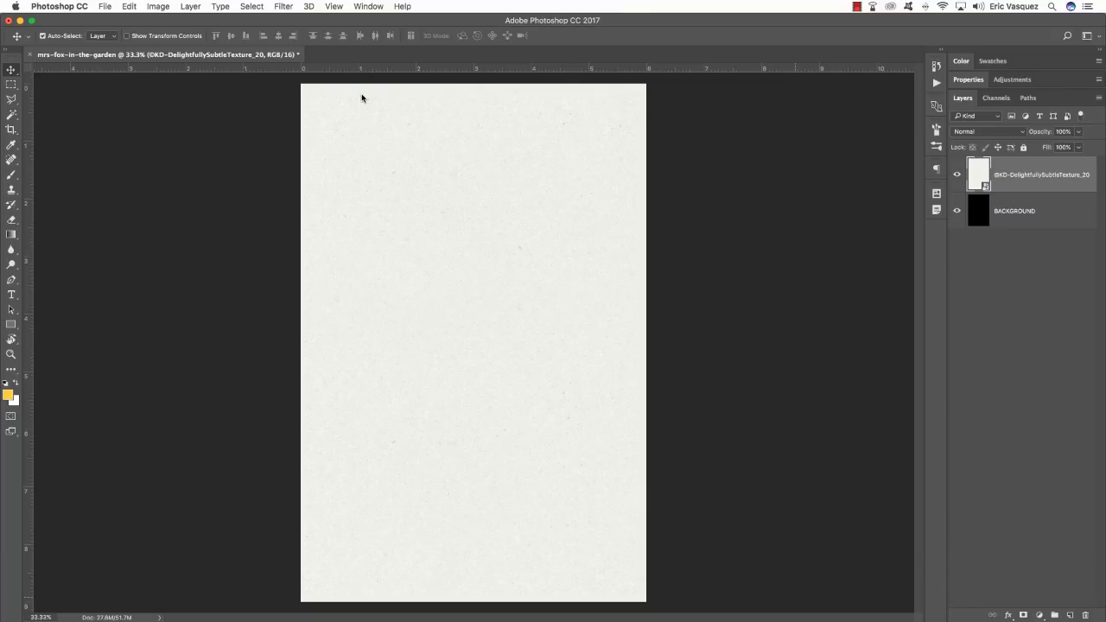
pyautogui.moveTo(360, 55); pyautogui.dragTo(721, 335)
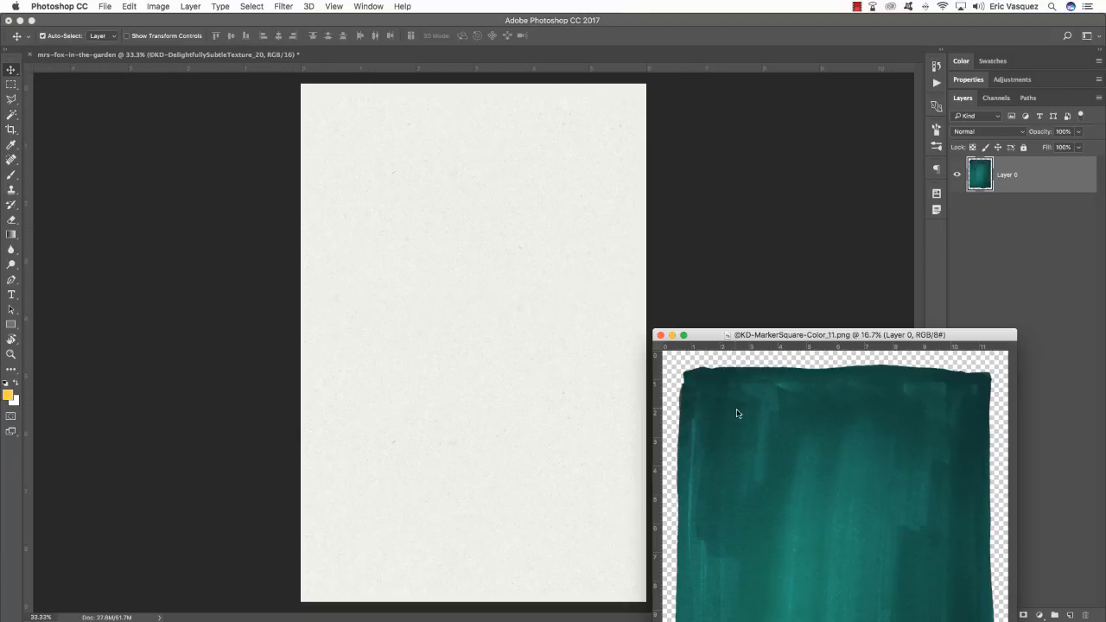
pyautogui.moveTo(736, 413); pyautogui.dragTo(566, 293)
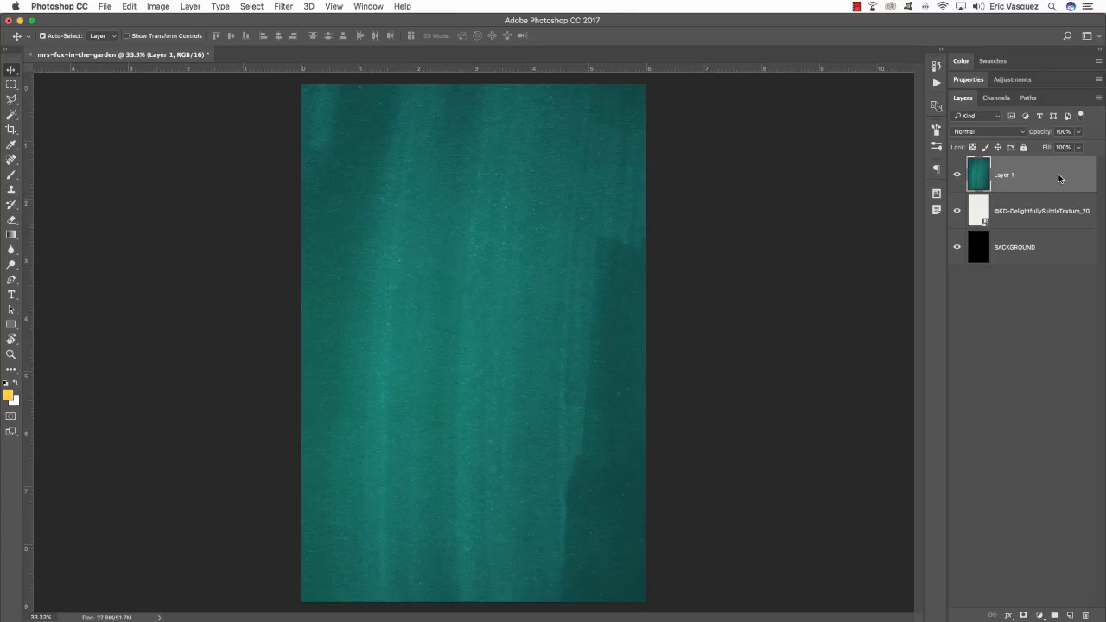
# Convert the teal marker layer to a smart object and rename it ©KD-MarkerSquare-Color_11
pyautogui.rightClick(1013, 177)
pyautogui.click(969, 275)
pyautogui.doubleClick(1003, 176)
pyautogui.press('super+v')
pyautogui.press('Return')
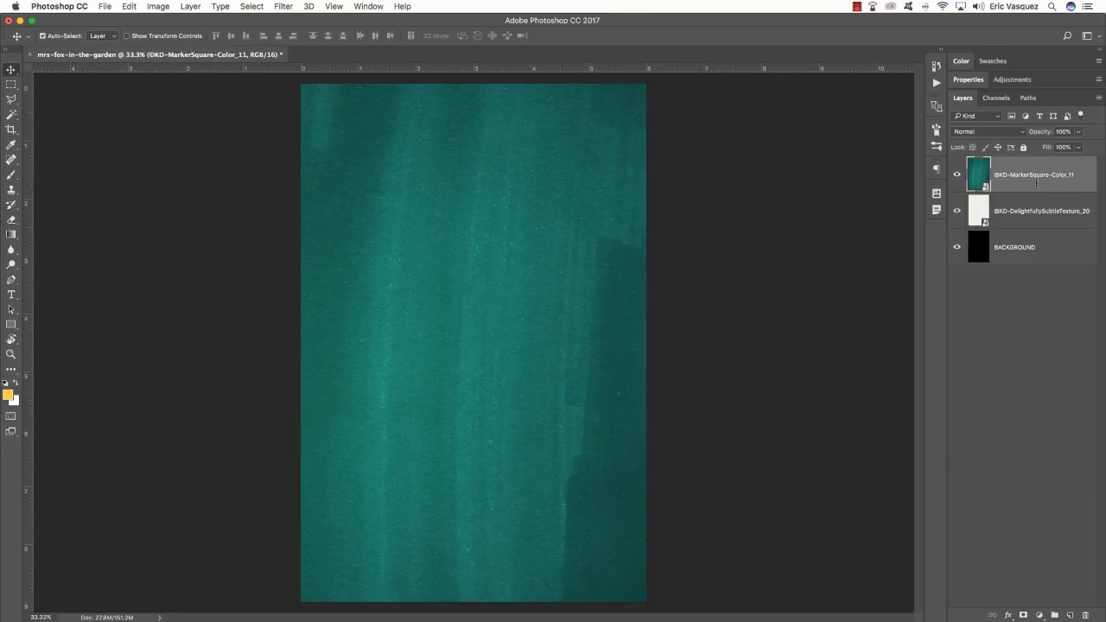
# Set the marker texture layer's blend mode to Screen and shift it slightly up over the canvas
pyautogui.click(983, 134)
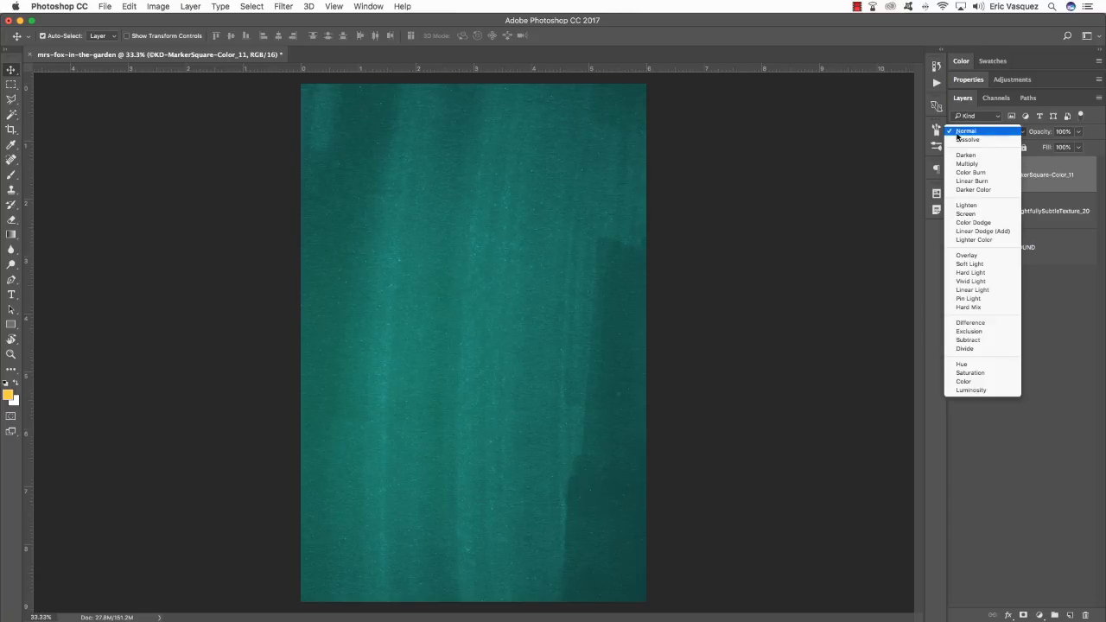
pyautogui.click(982, 214)
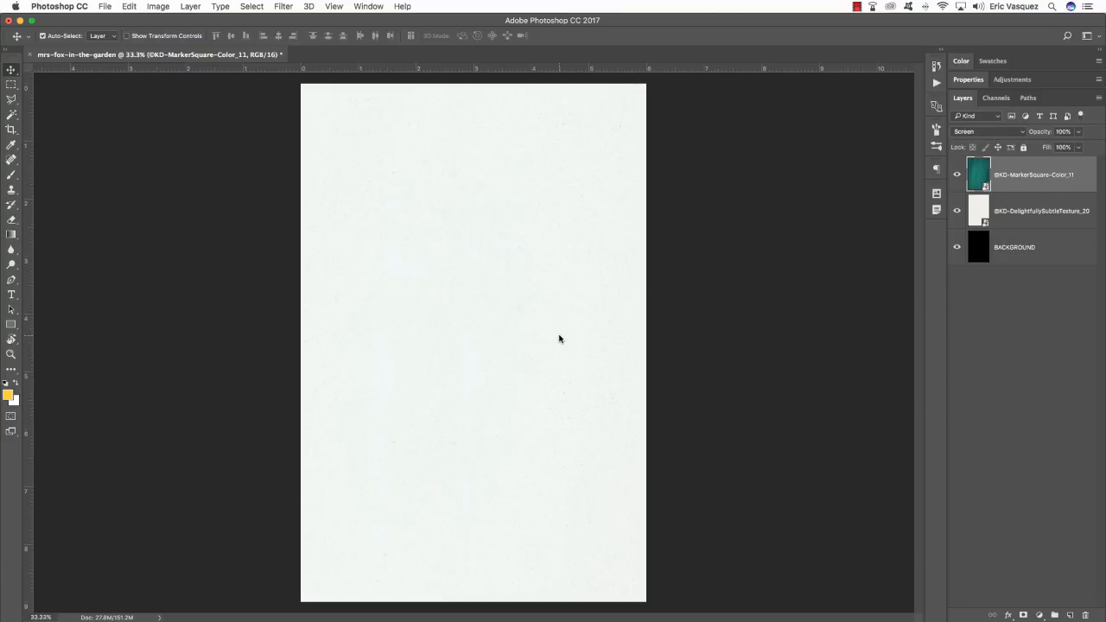
pyautogui.hotkey('ctrl', 't')
pyautogui.moveTo(558, 338); pyautogui.dragTo(577, 312)
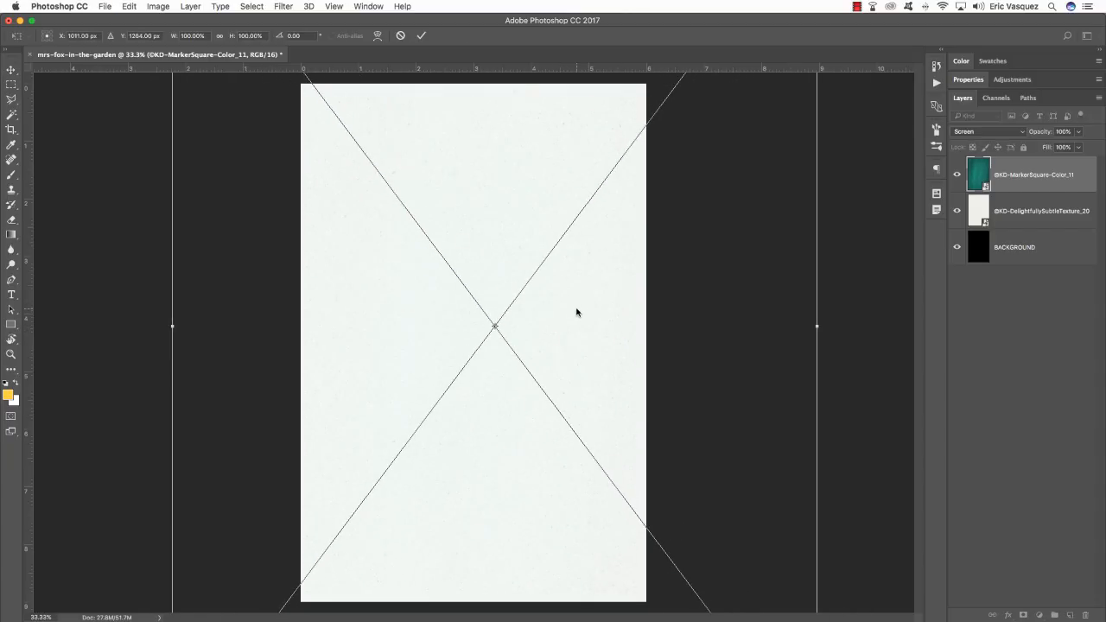
pyautogui.press('Return')
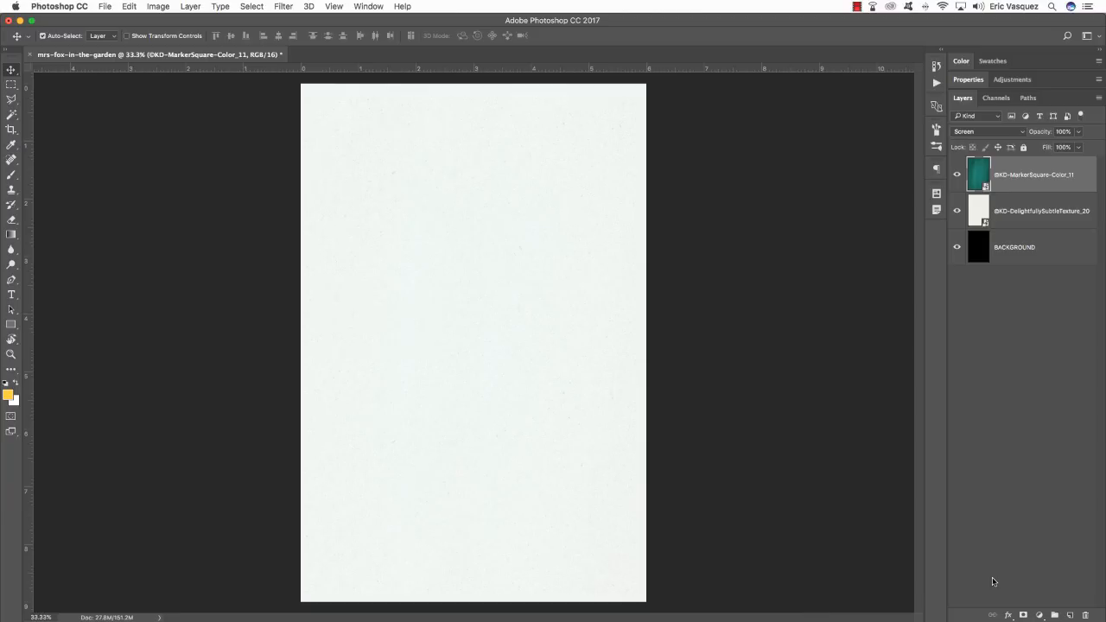
# Add a Solid Color fill layer in orange f37021 above the marker texture
pyautogui.click(1040, 616)
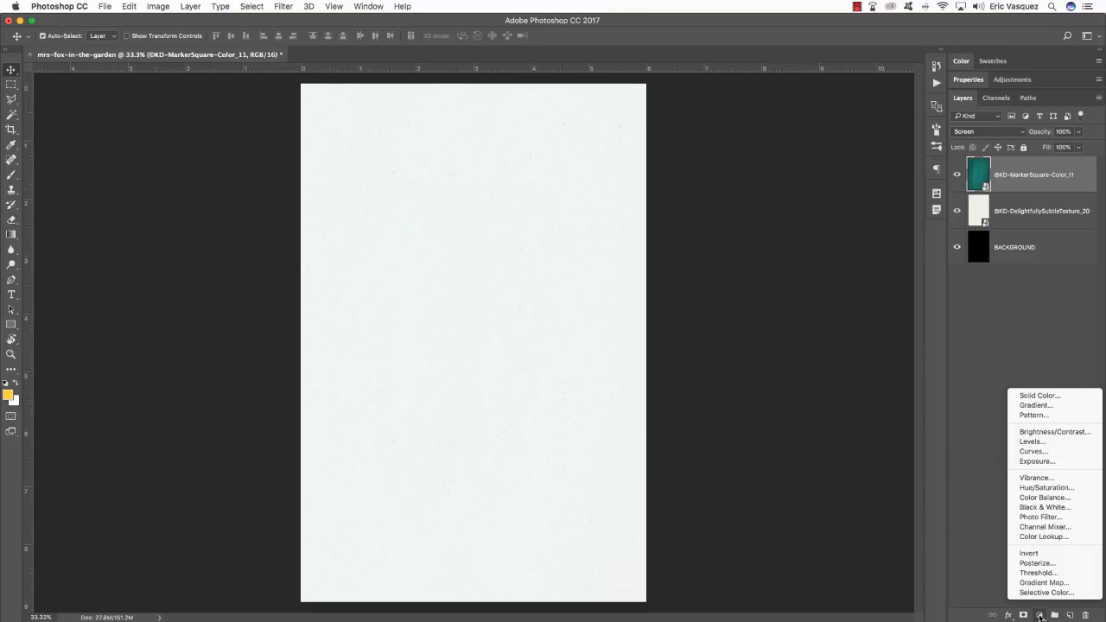
pyautogui.click(1073, 399)
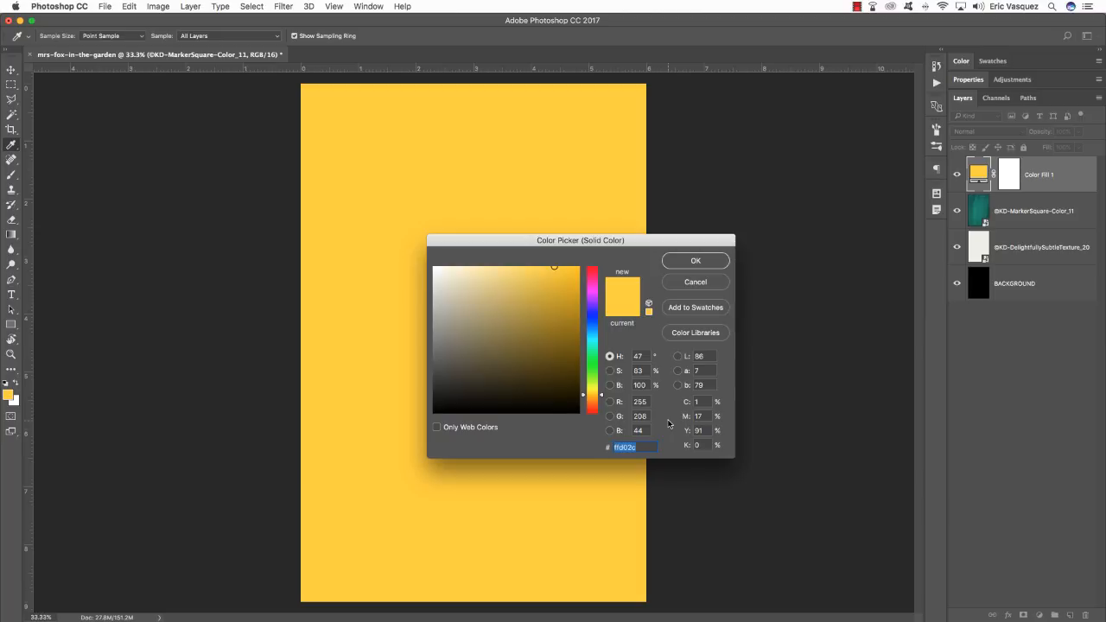
pyautogui.write('f3')
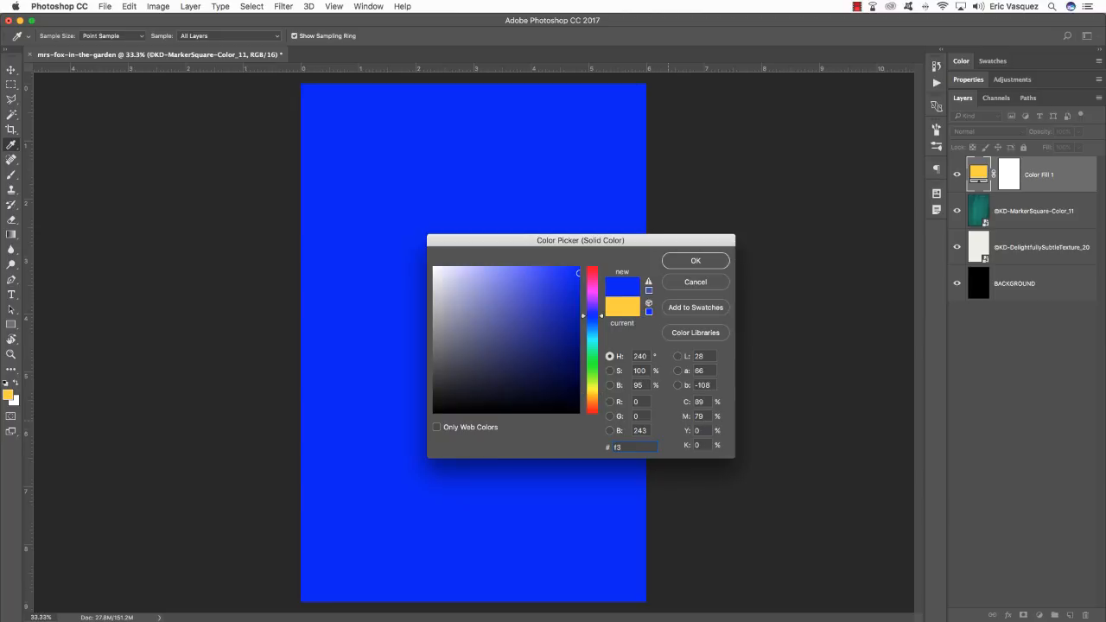
pyautogui.write('7021')
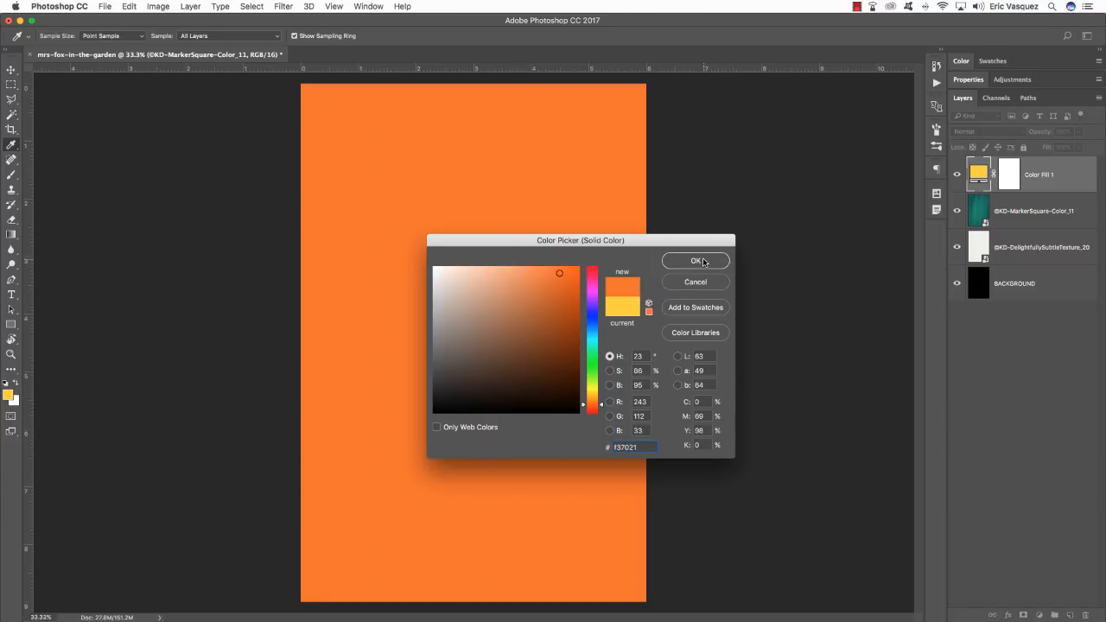
pyautogui.click(704, 262)
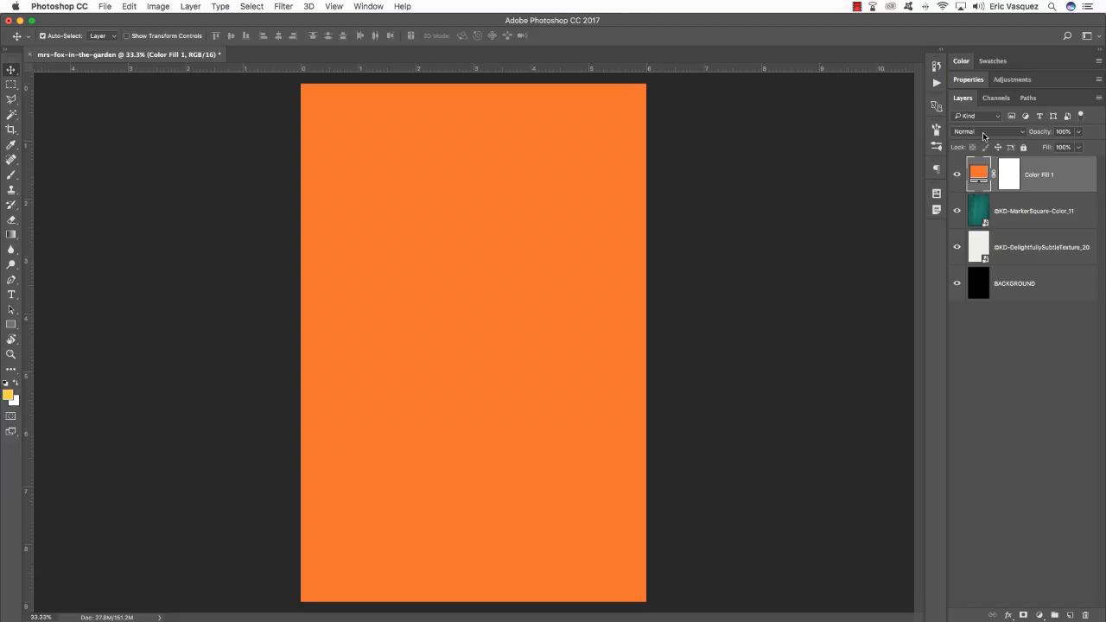
# Set the orange Color Fill layer's blend mode to Linear Light
pyautogui.click(982, 134)
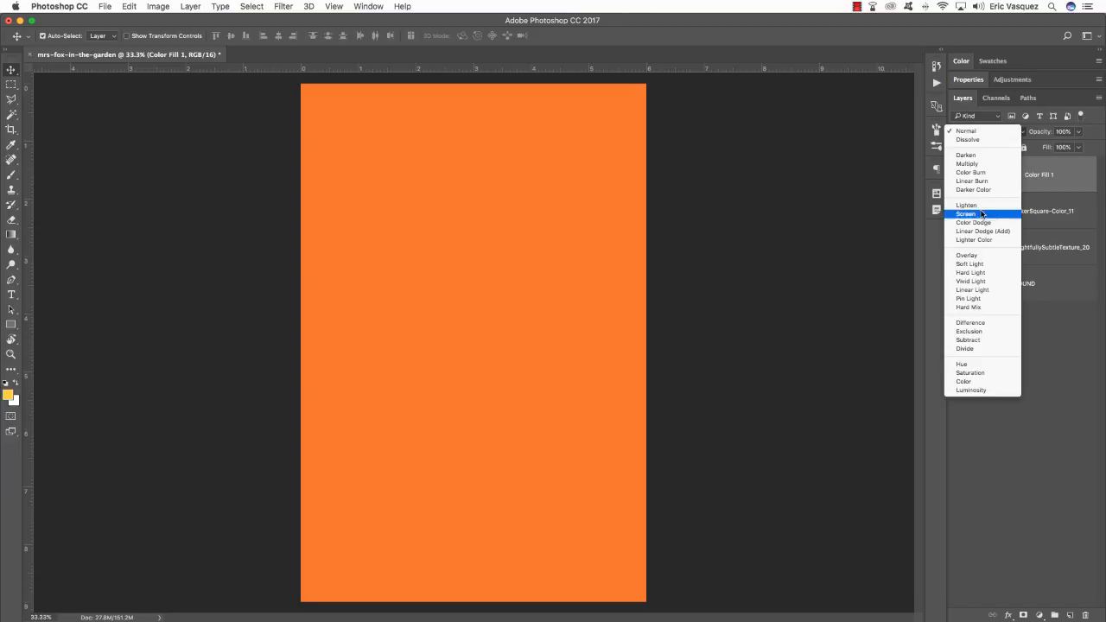
pyautogui.click(981, 289)
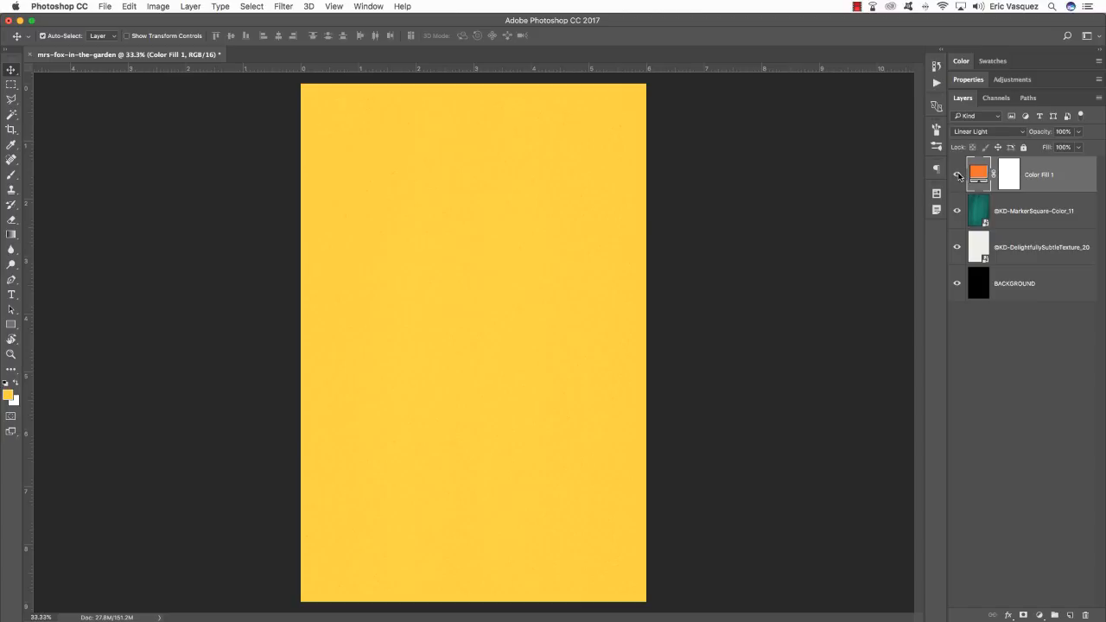
# Compare the background with and without the color fill, marker texture and paper texture layers by toggling their visibility
pyautogui.click(958, 175)
pyautogui.click(958, 174)
pyautogui.click(957, 212)
pyautogui.click(956, 248)
pyautogui.click(957, 248)
pyautogui.click(957, 248)
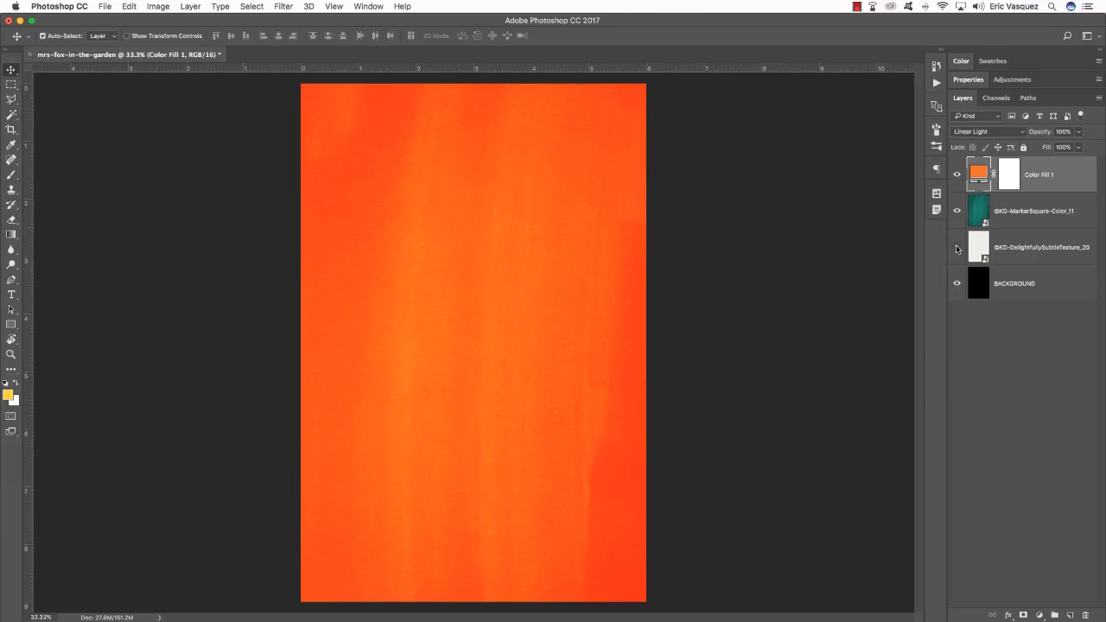
pyautogui.click(957, 248)
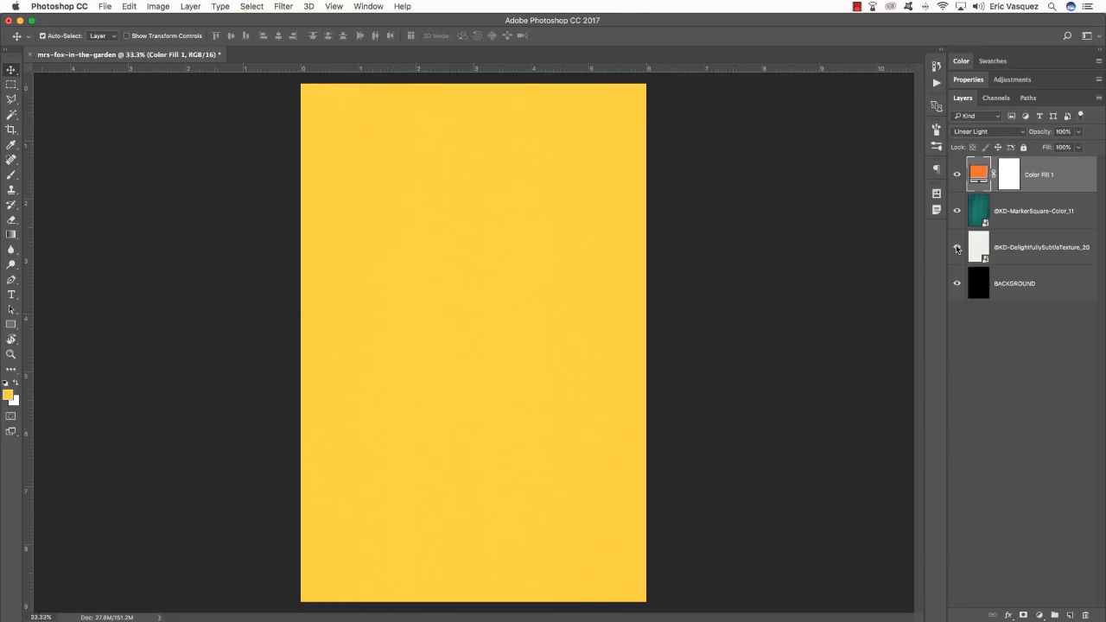
pyautogui.click(1033, 211)
pyautogui.click(1054, 175)
# Open Small_Dot_Pattern.png in Photoshop, bring its dots into mrs-fox-in-the-garden above the color fill, and close the leftover source windows
pyautogui.press('super+Tab')
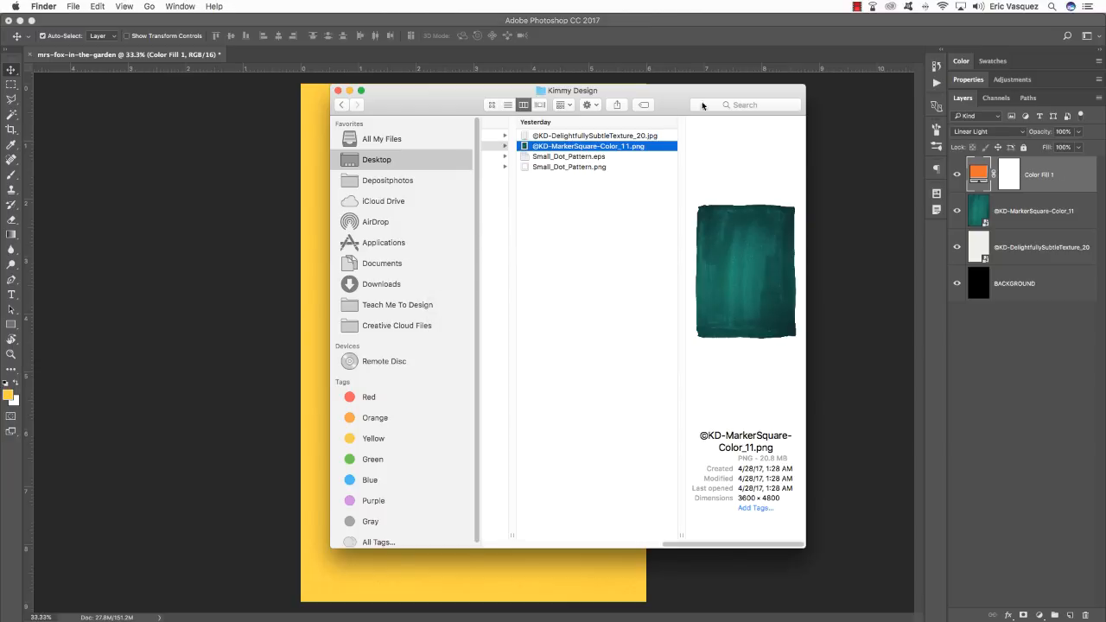
pyautogui.click(563, 167)
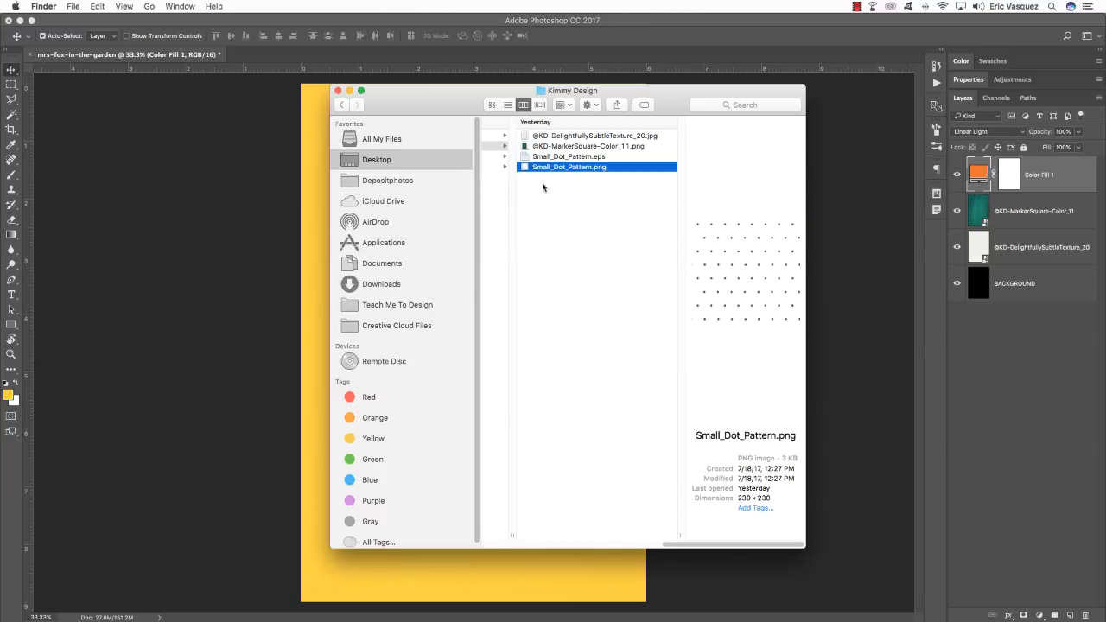
pyautogui.moveTo(576, 170); pyautogui.dragTo(803, 598)
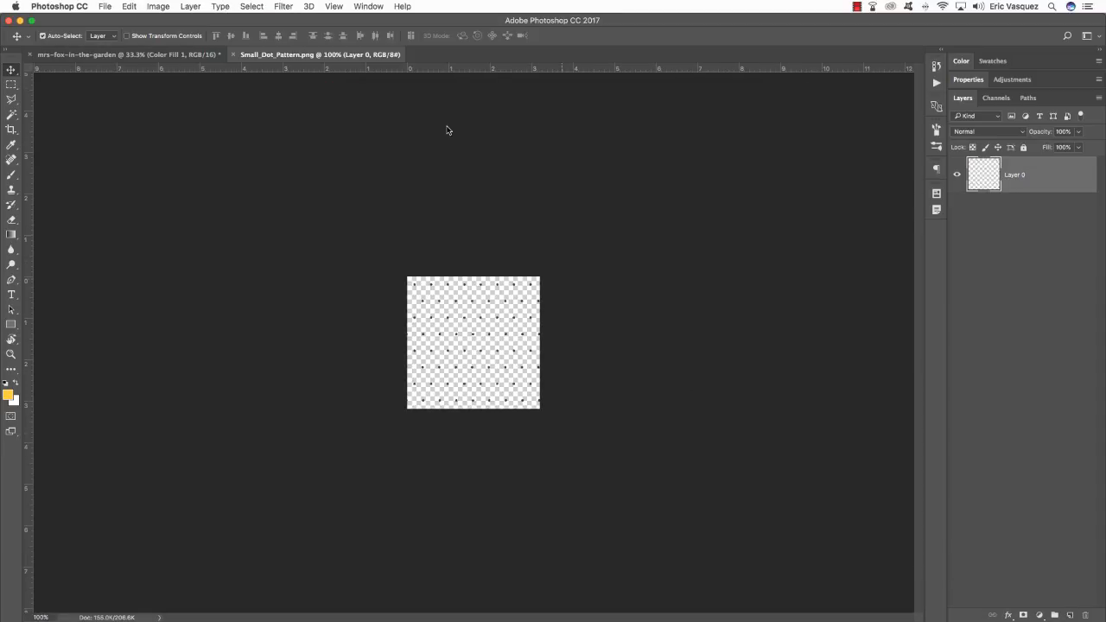
pyautogui.moveTo(349, 57); pyautogui.dragTo(801, 373)
pyautogui.moveTo(751, 434); pyautogui.dragTo(476, 277)
pyautogui.press('super+grave')
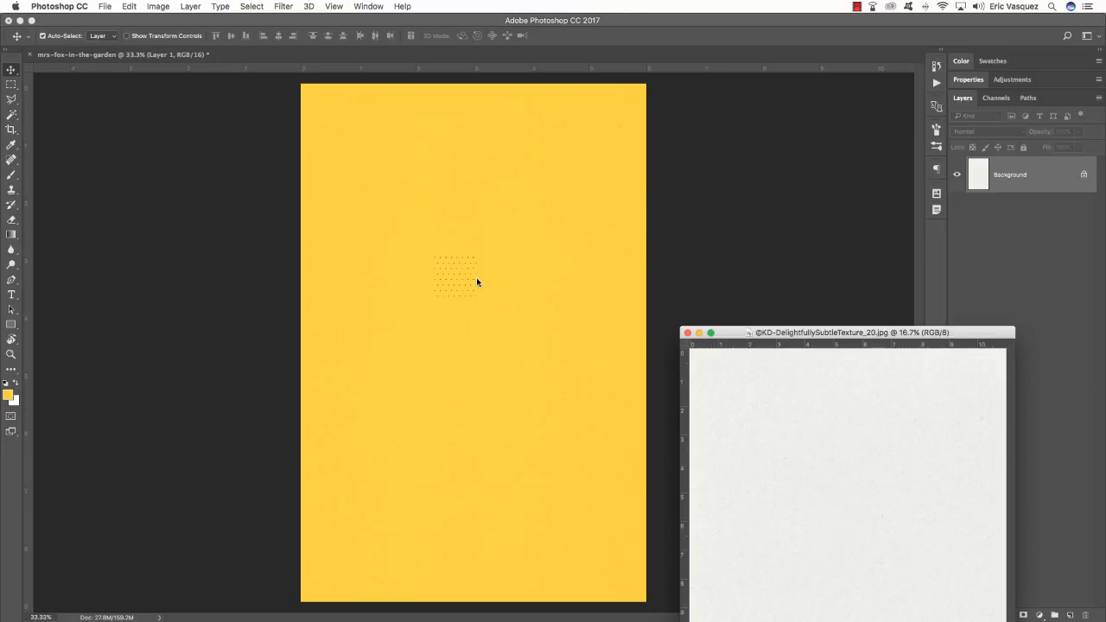
pyautogui.click(687, 333)
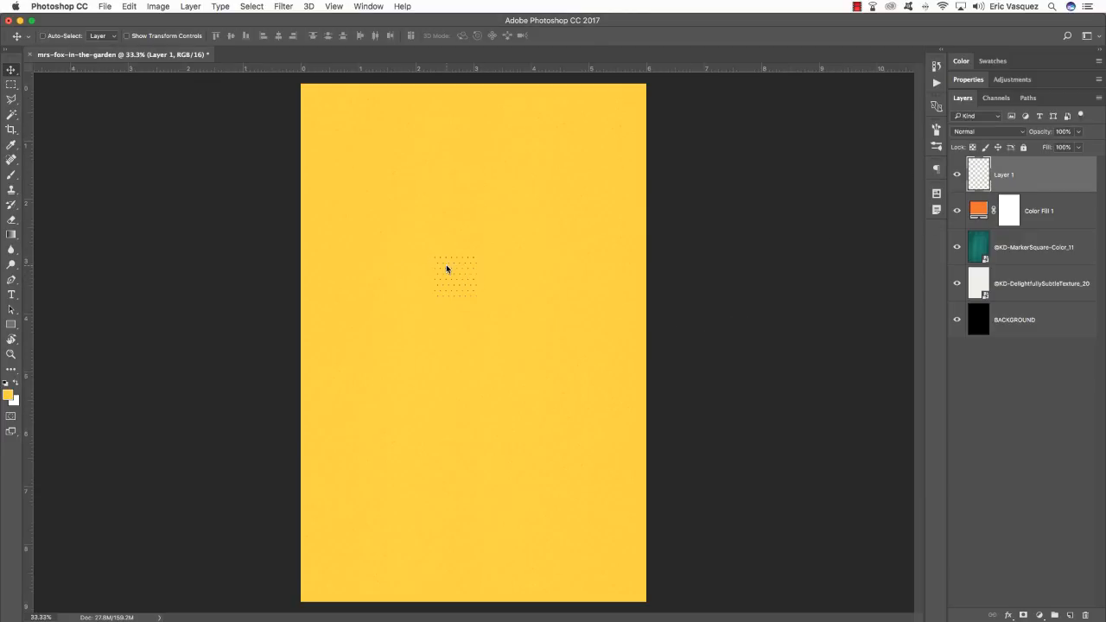
# Move the small dot pattern to the upper-right area of the canvas
pyautogui.press('super+t')
pyautogui.moveTo(461, 281); pyautogui.dragTo(581, 155)
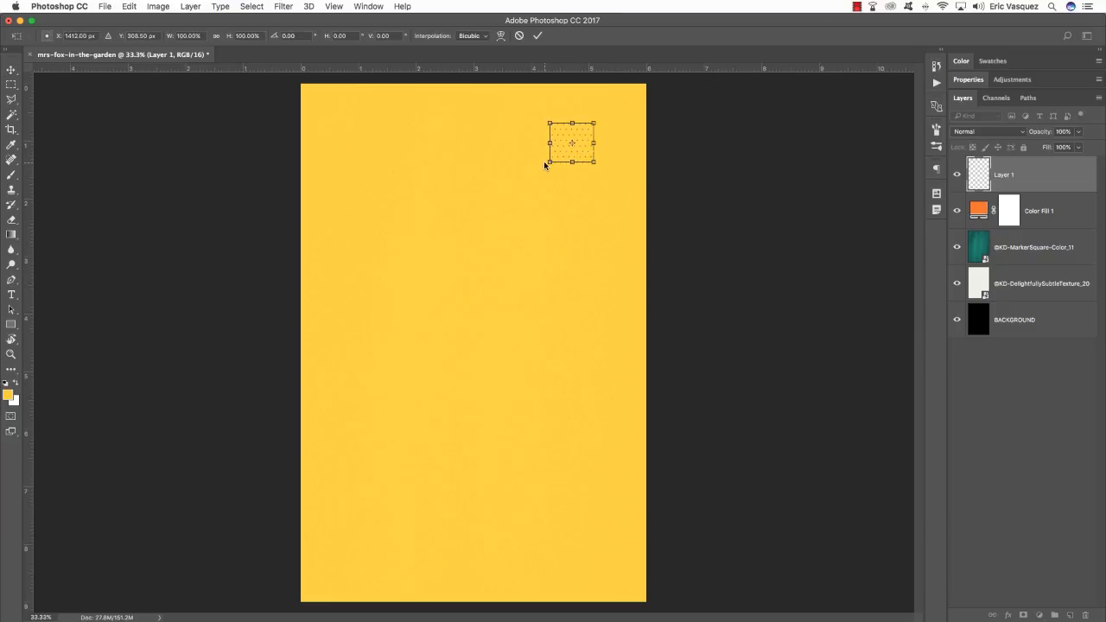
pyautogui.press('Return')
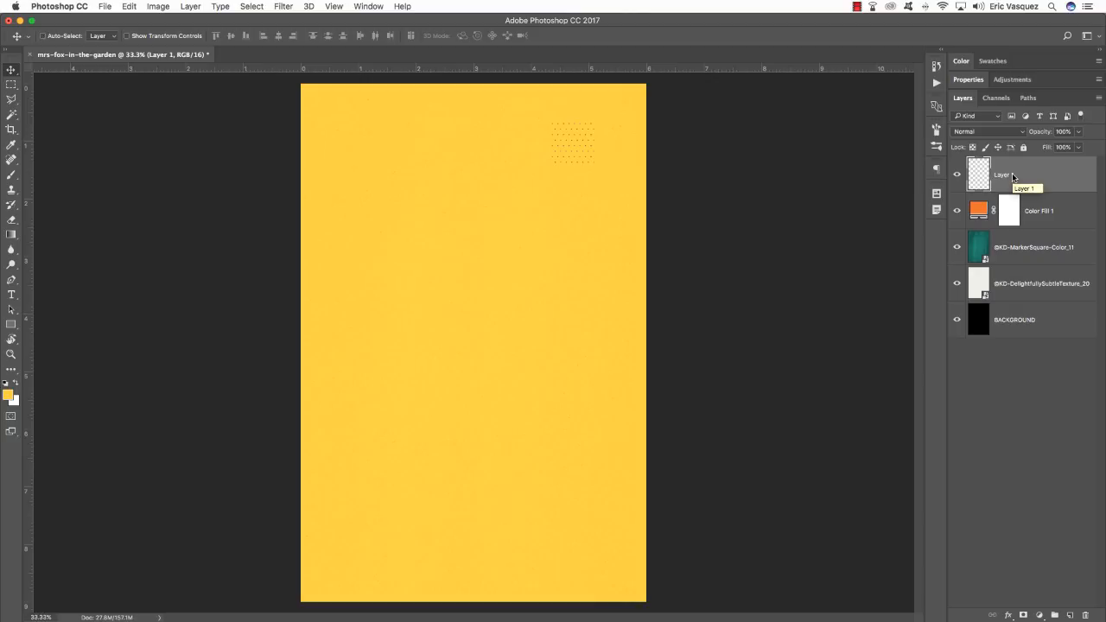
# Duplicate the dot pattern layer, send the copy beneath the original layer and align it directly under the first dots on the canvas
pyautogui.press('super+j')
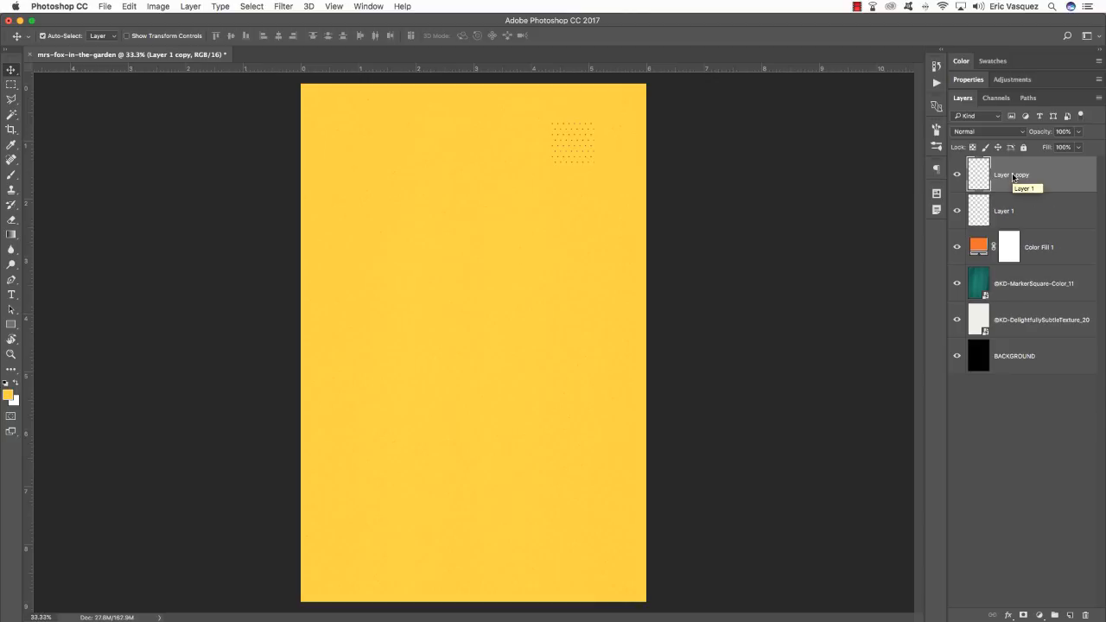
pyautogui.hotkey('ctrl', '[')
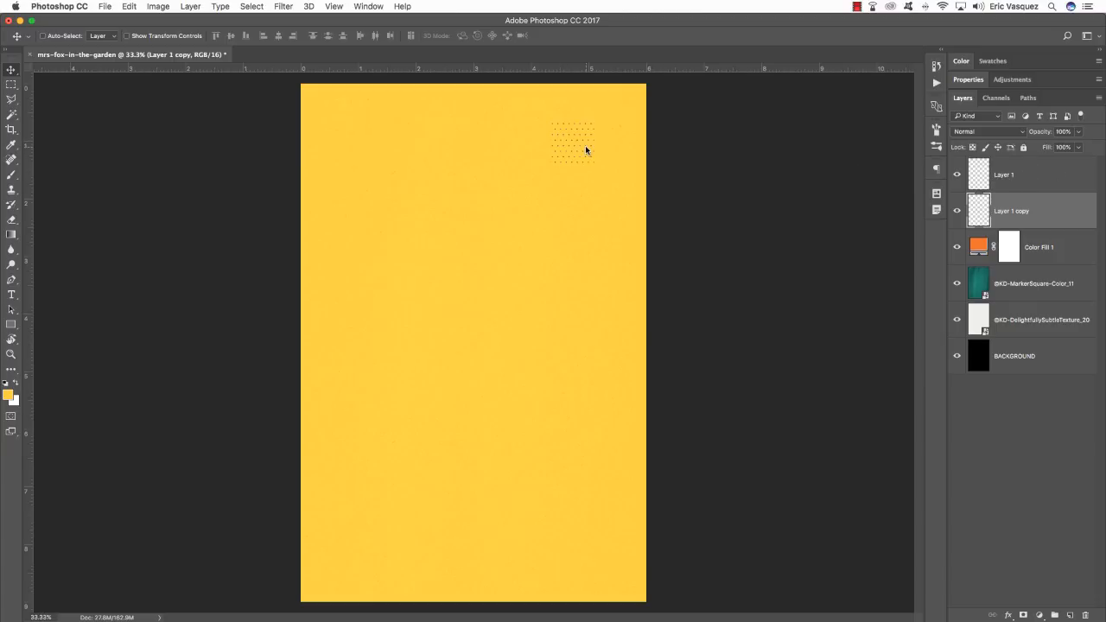
pyautogui.hotkey('ctrl', 't')
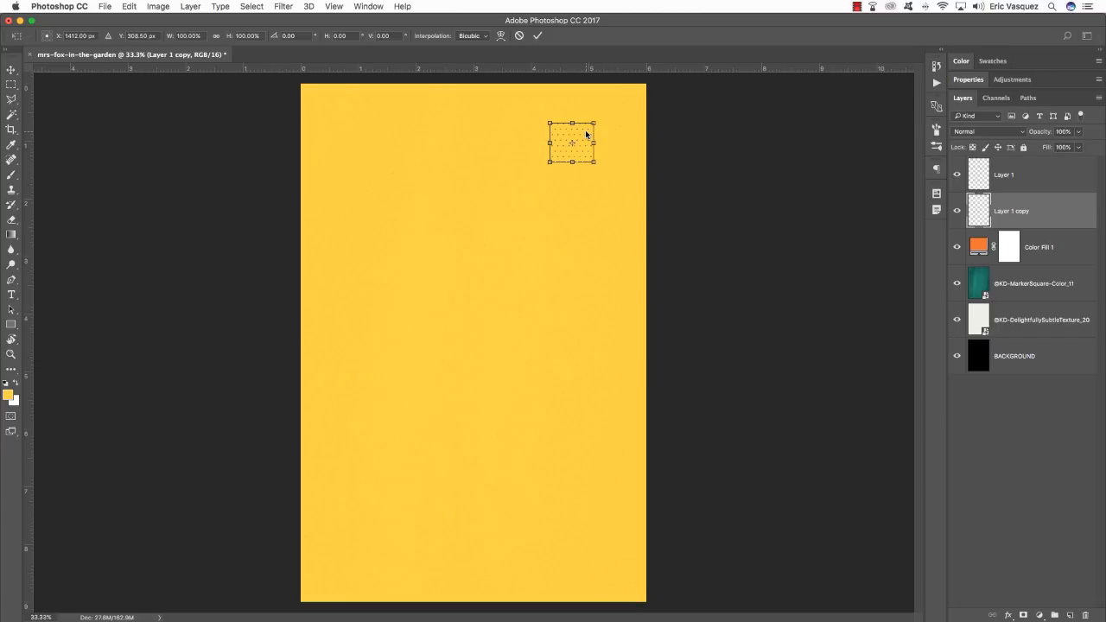
pyautogui.moveTo(587, 134); pyautogui.dragTo(588, 177)
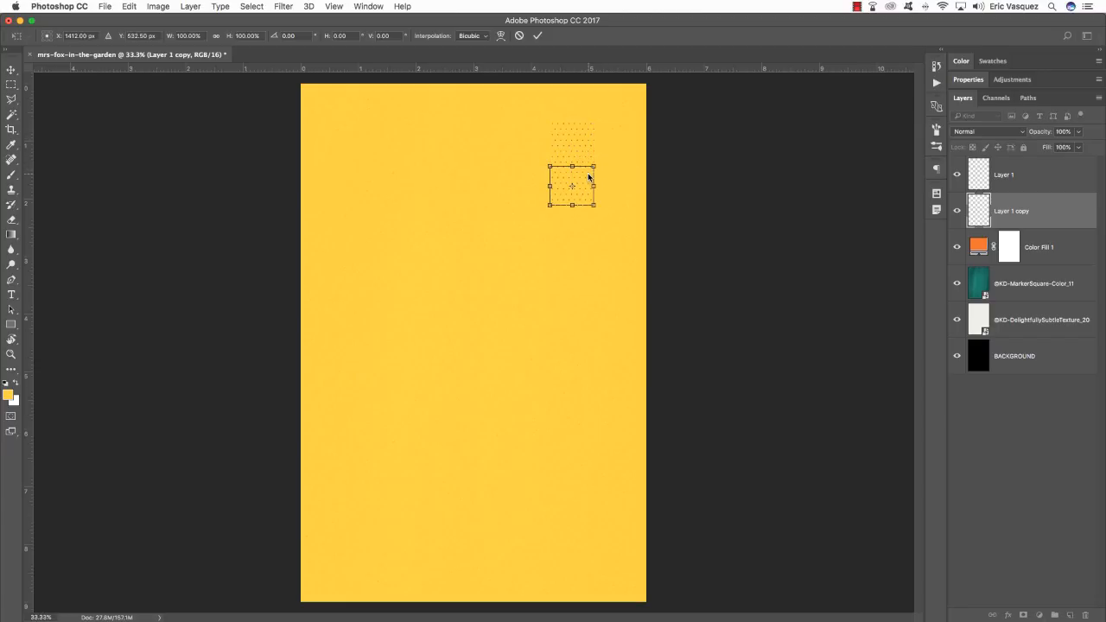
pyautogui.press('Return')
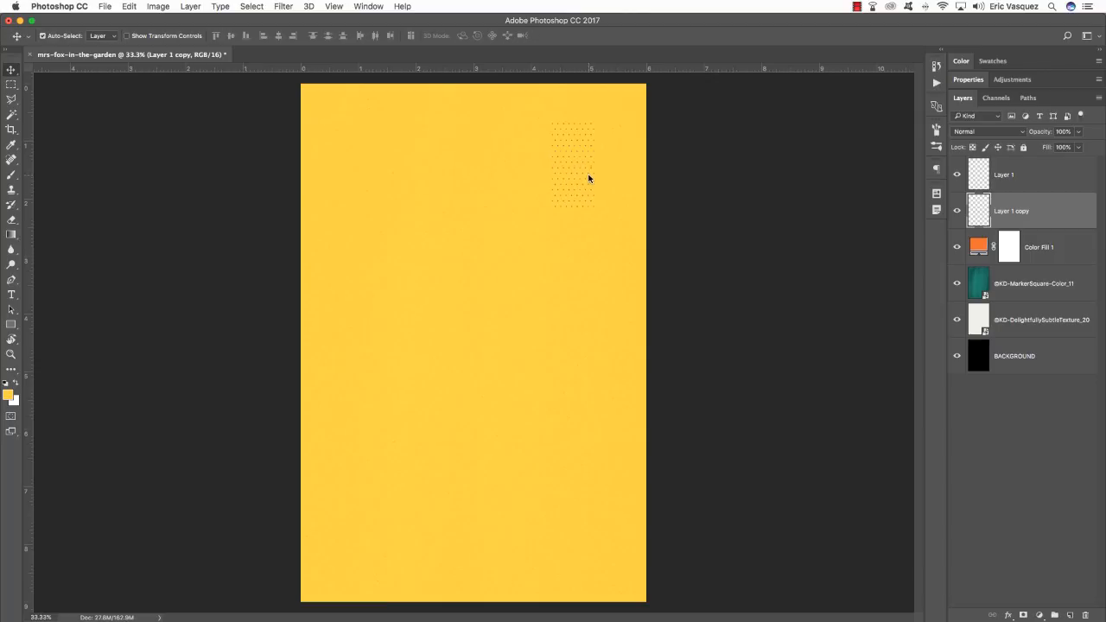
# Duplicate both dot layers together, send the copies beneath the originals and align them under the existing dots to lengthen the column
pyautogui.keyDown('shift'); pyautogui.click(1060, 174); pyautogui.keyUp('shift')
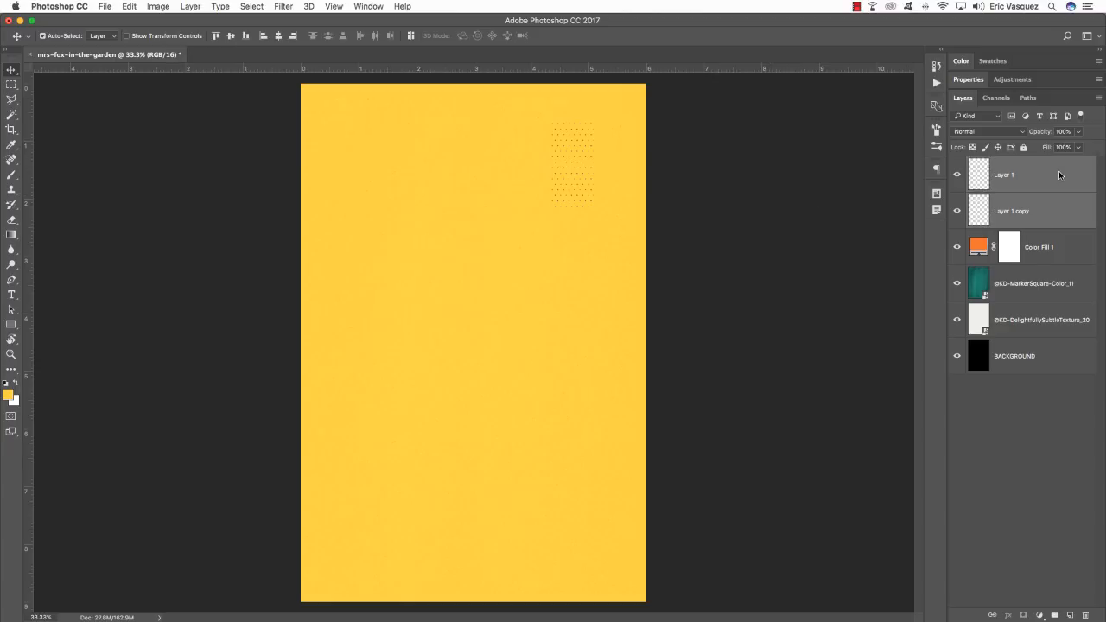
pyautogui.press('super+j')
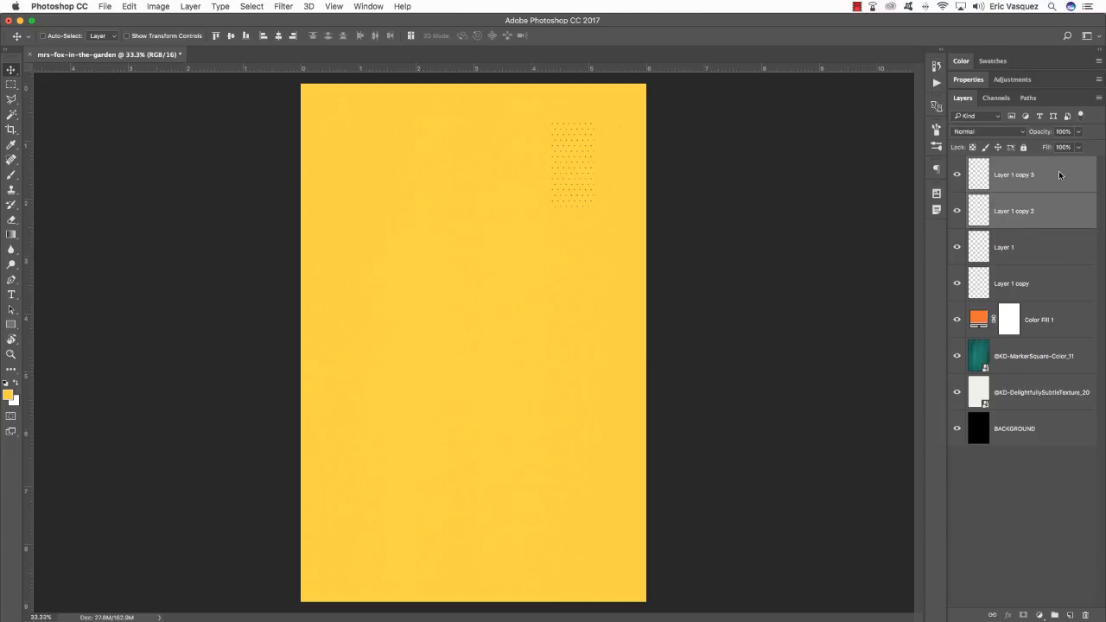
pyautogui.press('super+bracketleft')
pyautogui.press('super+bracketleft')
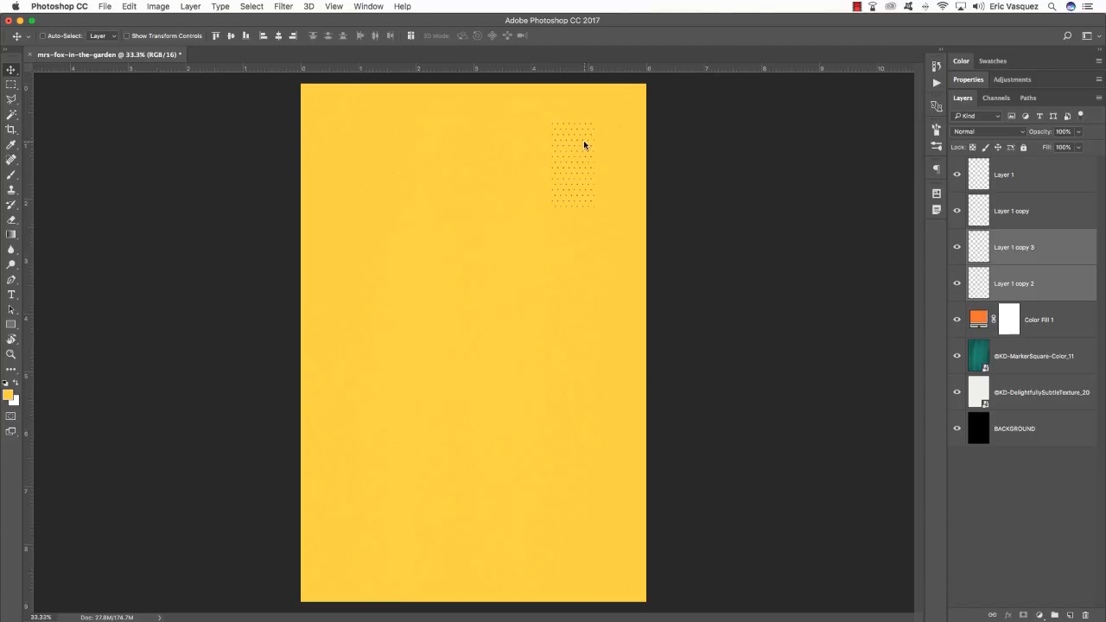
pyautogui.press('super+t')
pyautogui.moveTo(584, 142); pyautogui.dragTo(581, 218)
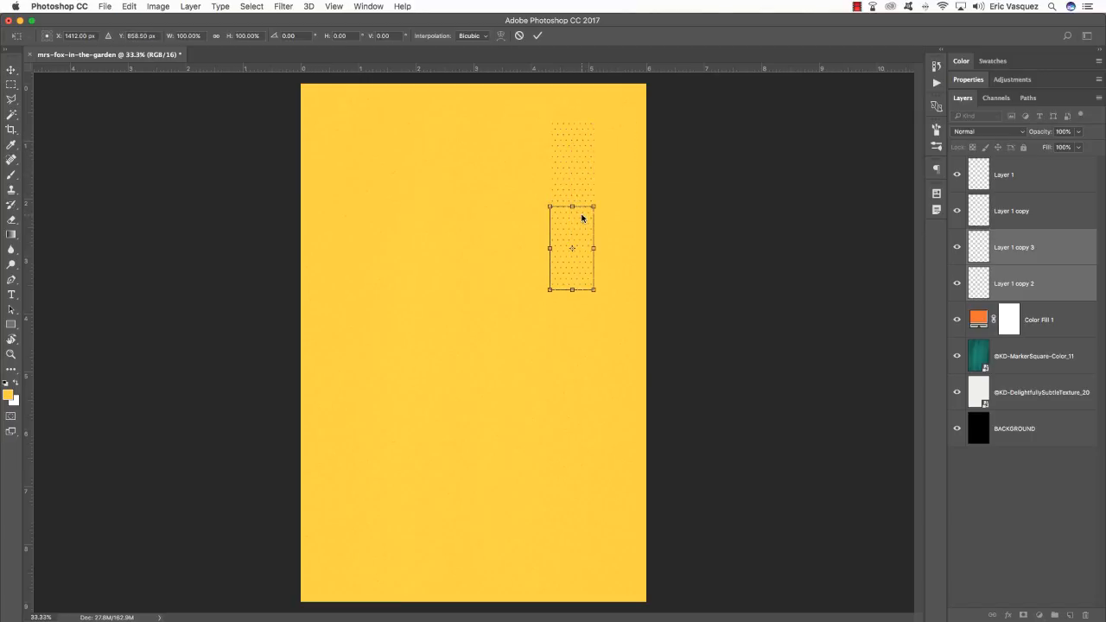
pyautogui.press('Return')
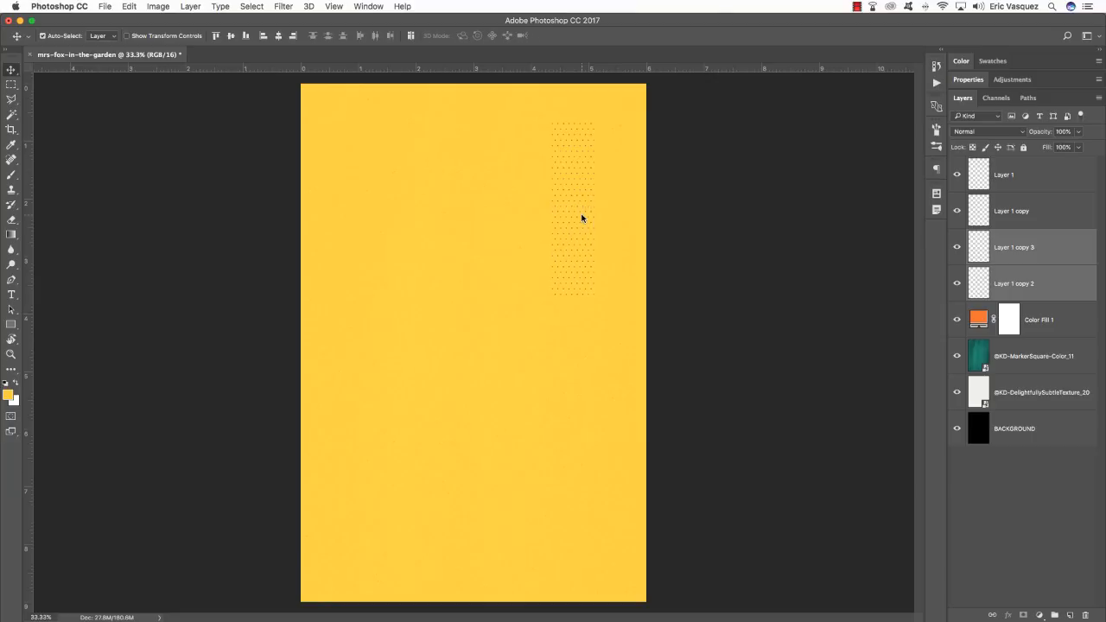
# Merge the four dot pattern layers into one layer
pyautogui.click(1044, 176)
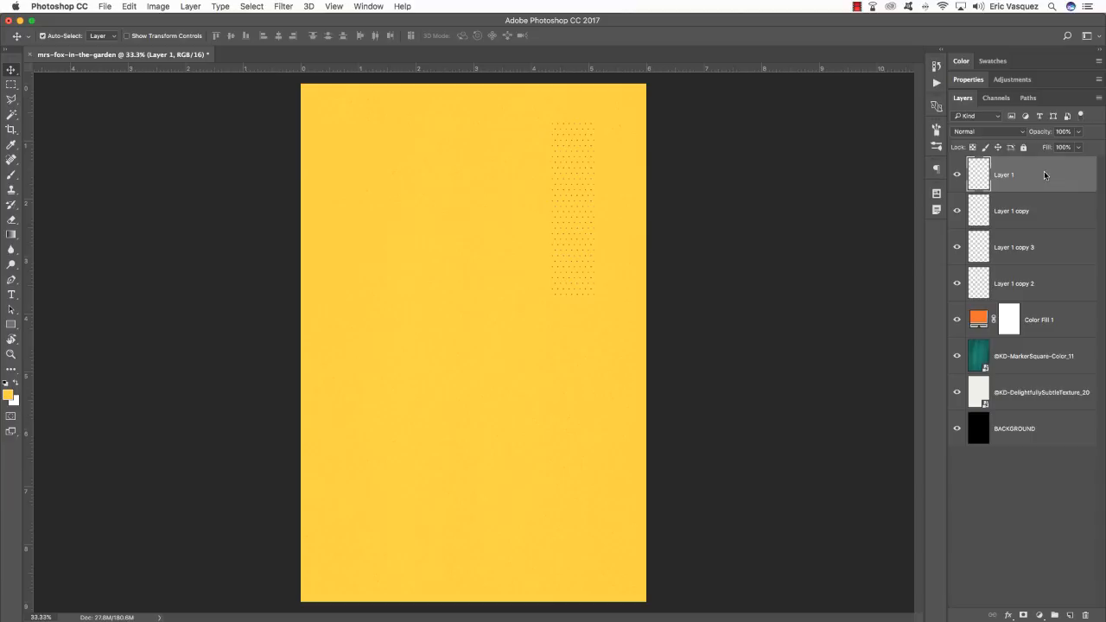
pyautogui.keyDown('shift'); pyautogui.click(1045, 278); pyautogui.keyUp('shift')
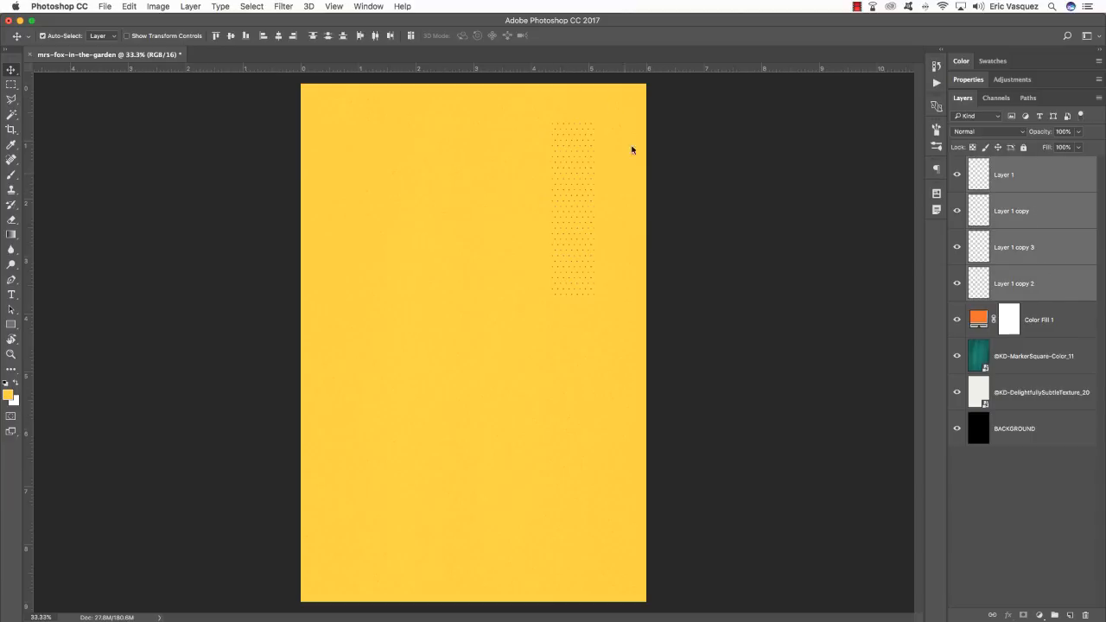
pyautogui.click(1040, 176)
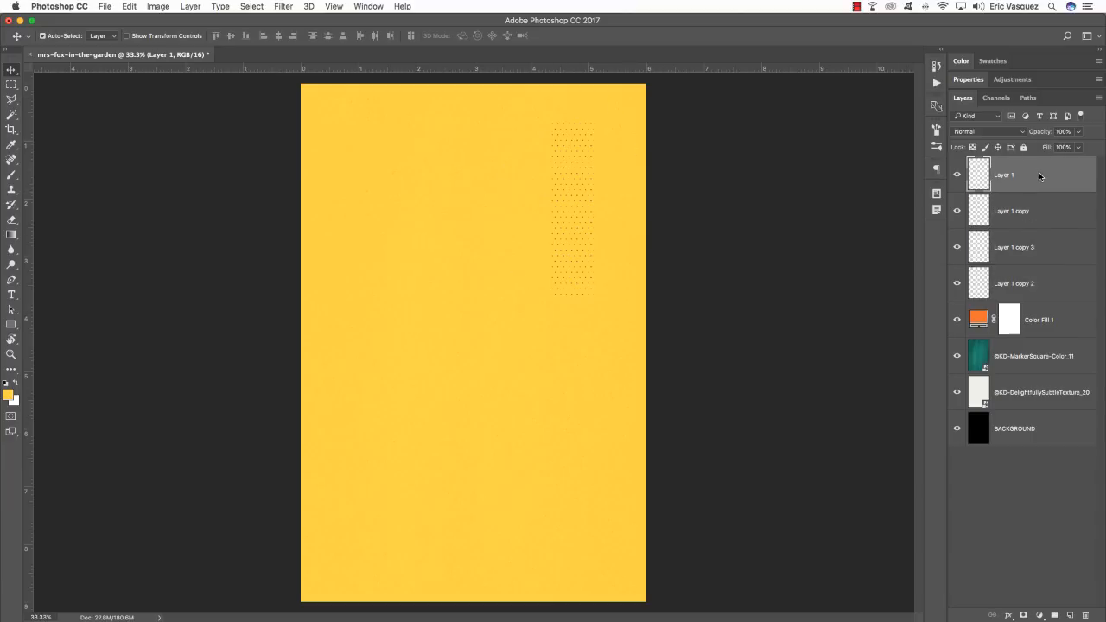
pyautogui.keyDown('shift'); pyautogui.click(1076, 284); pyautogui.keyUp('shift')
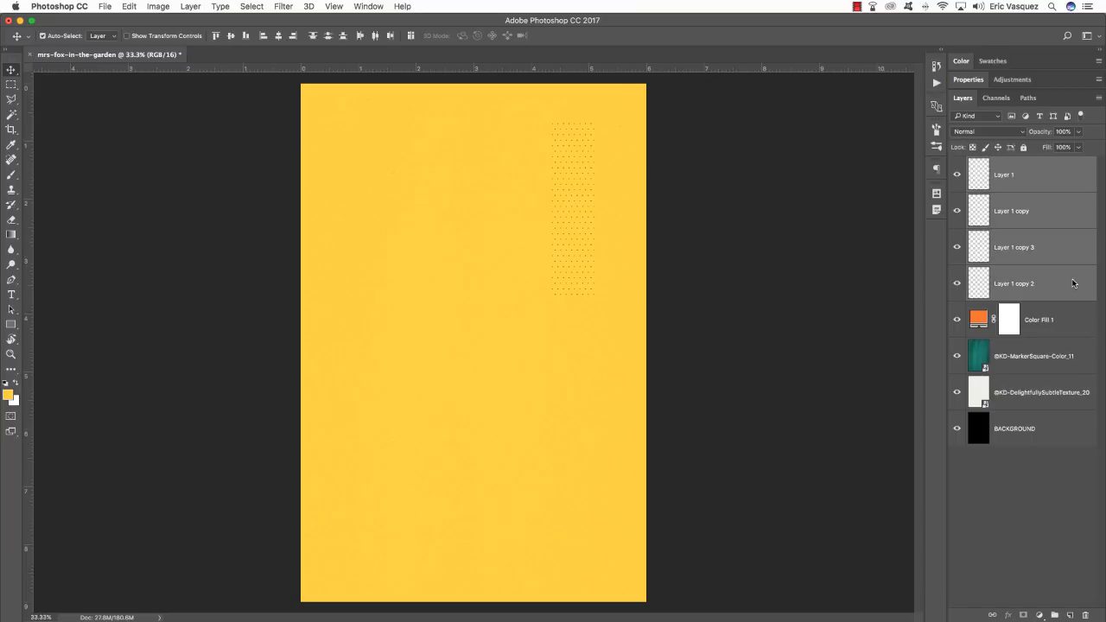
pyautogui.press('super+e')
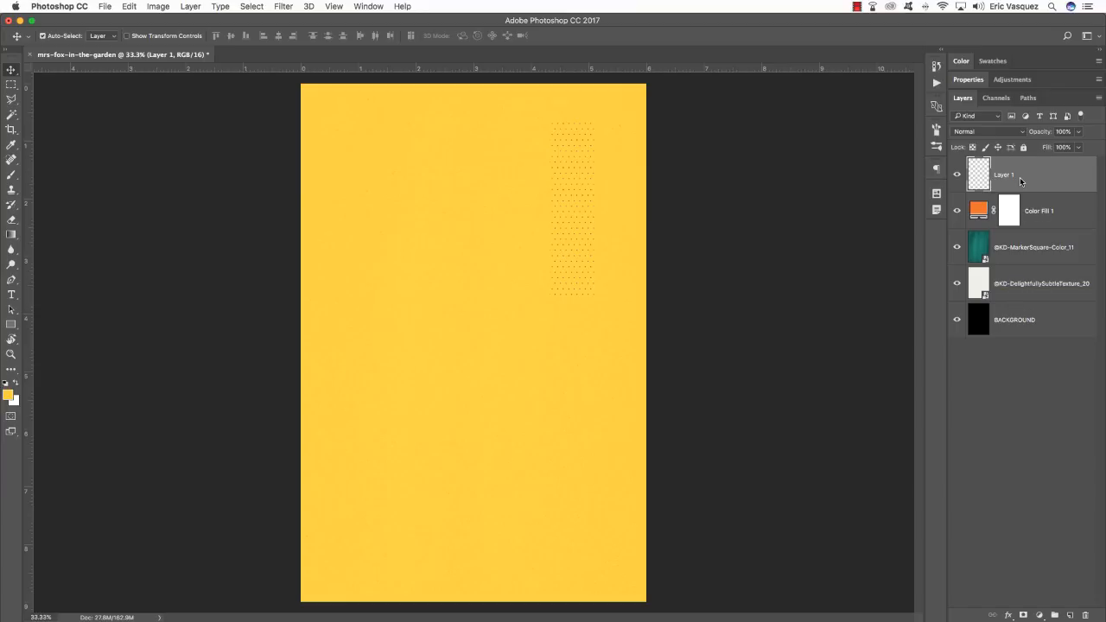
# Duplicate the merged dot column, send the copy beneath the original layer and extend the column downward with it on the canvas
pyautogui.press('super+j')
pyautogui.press('super+bracketleft')
pyautogui.press('super+t')
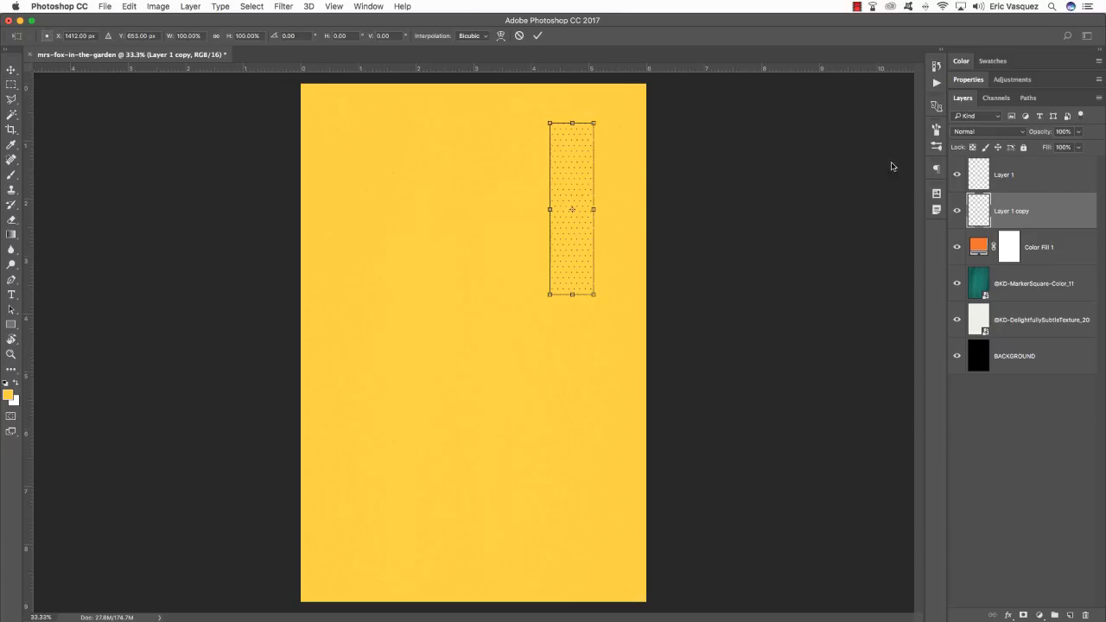
pyautogui.moveTo(582, 153); pyautogui.dragTo(577, 326)
pyautogui.press('Return')
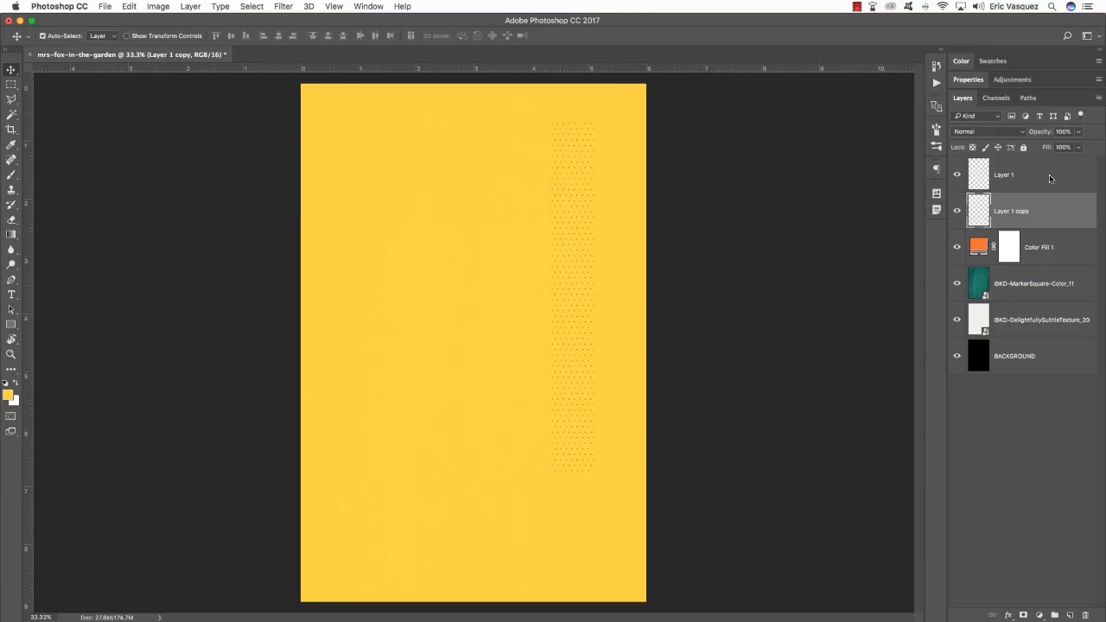
# Merge the dot column's two halves, duplicate the full column flush against its left side, and merge both columns into one layer
pyautogui.press('super+bracketright')
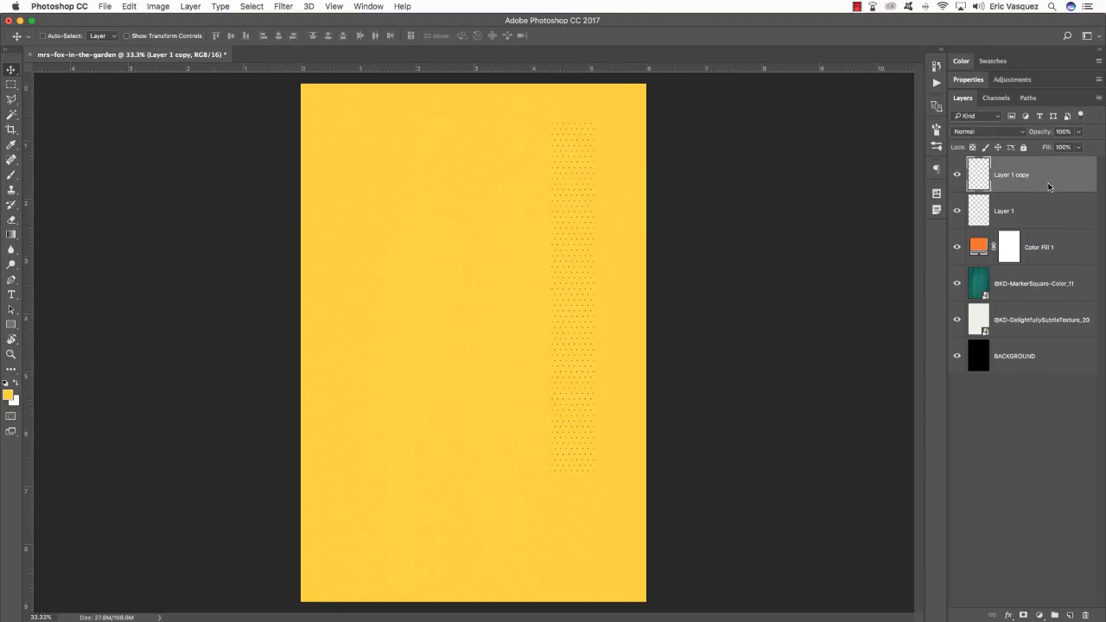
pyautogui.press('super+t')
pyautogui.moveTo(590, 168); pyautogui.dragTo(541, 168)
pyautogui.press('Return')
pyautogui.press('super+bracketleft')
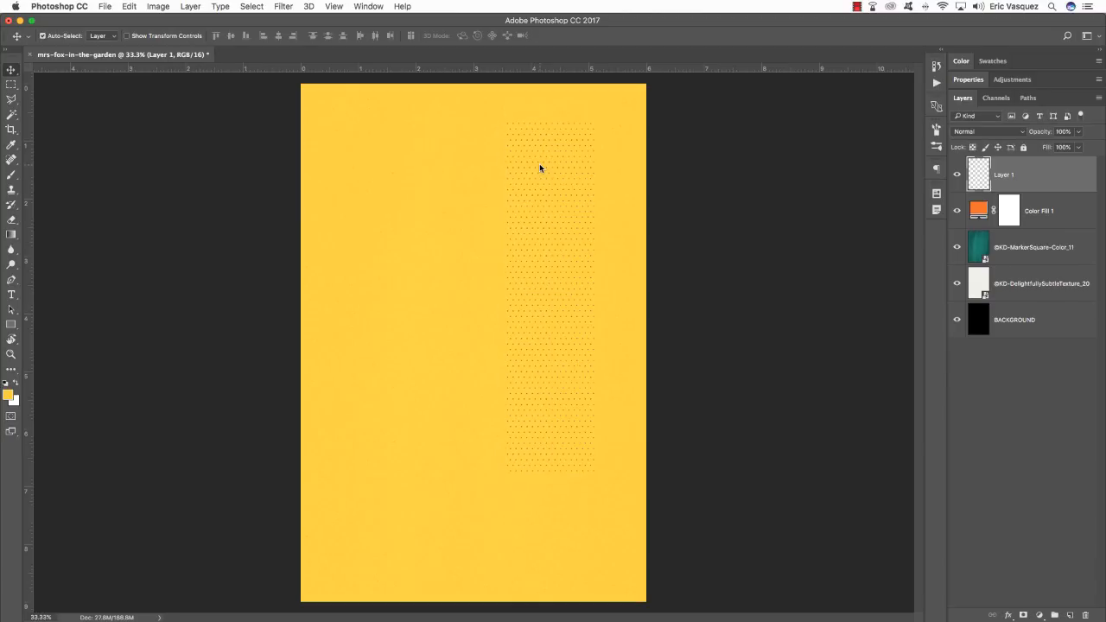
# Duplicate the double-width dot column and align the copy flush against its left side
pyautogui.press('super+bracketright')
pyautogui.press('super+alt+t')
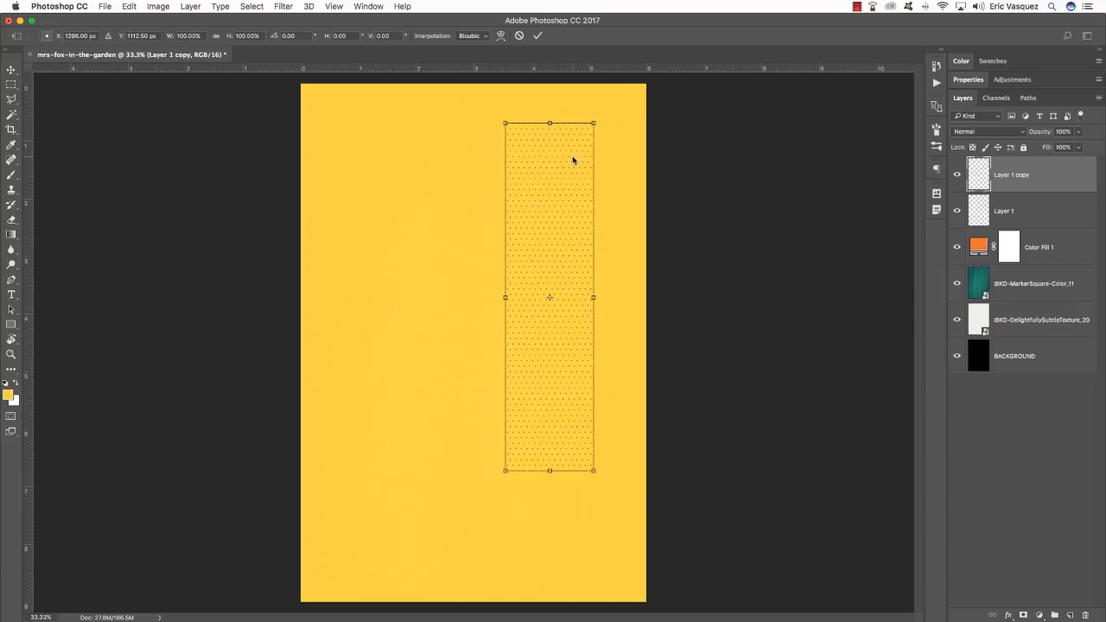
pyautogui.moveTo(573, 161); pyautogui.dragTo(481, 158)
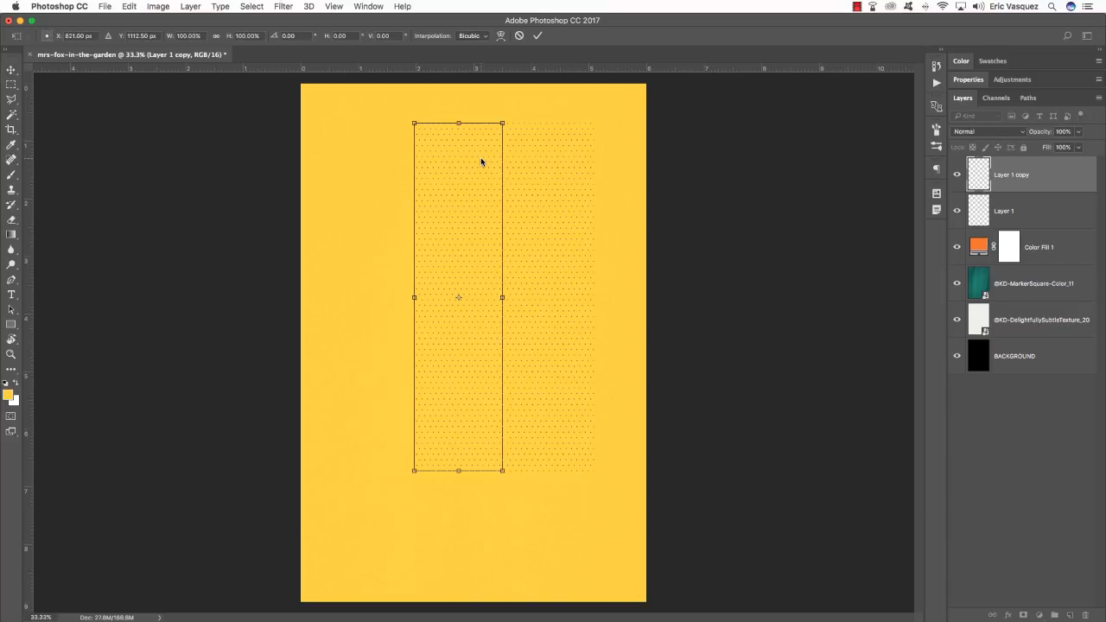
pyautogui.press('Return')
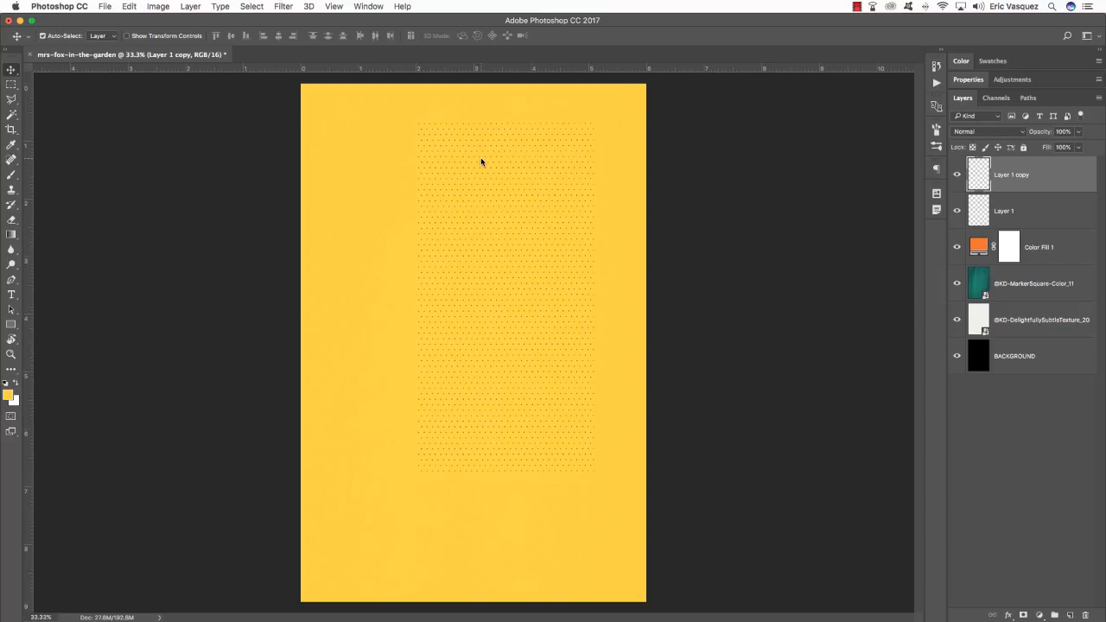
# Merge the dot layers, duplicate the wider block and align the copy on its left so the dots run past the canvas's left edge
pyautogui.press('BackSpace')
pyautogui.press('super+j')
pyautogui.press('super+t')
pyautogui.moveTo(544, 173); pyautogui.dragTo(359, 164)
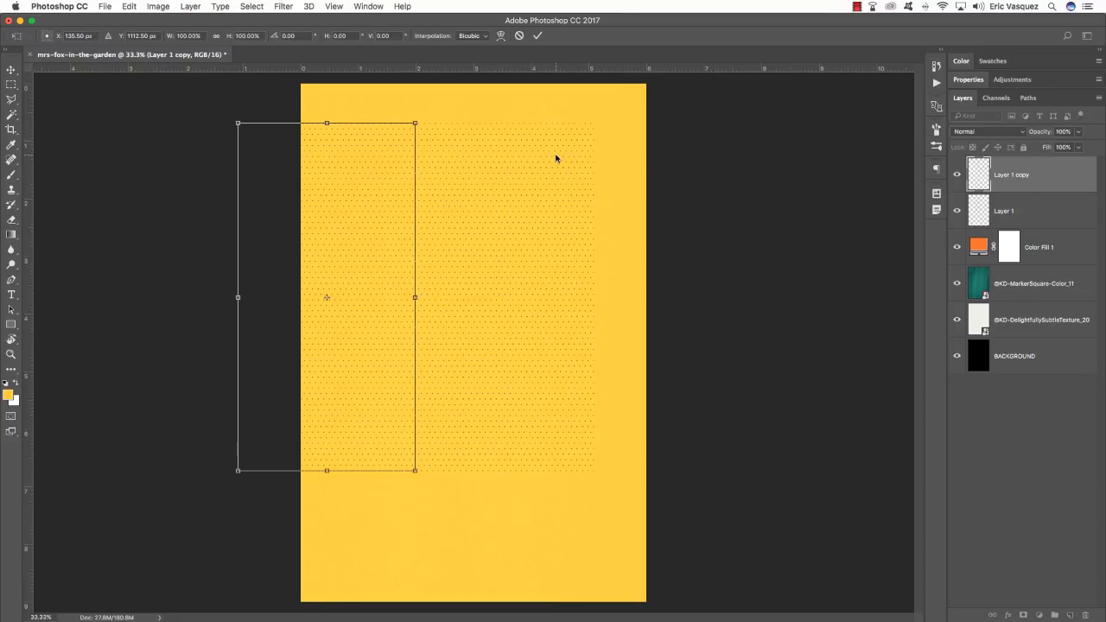
pyautogui.press('Return')
# Duplicate the wide dot block, align the copy directly beneath it so the dots run past the canvas's lower edge, and merge both layers
pyautogui.press('super+t')
pyautogui.moveTo(555, 156); pyautogui.dragTo(553, 497)
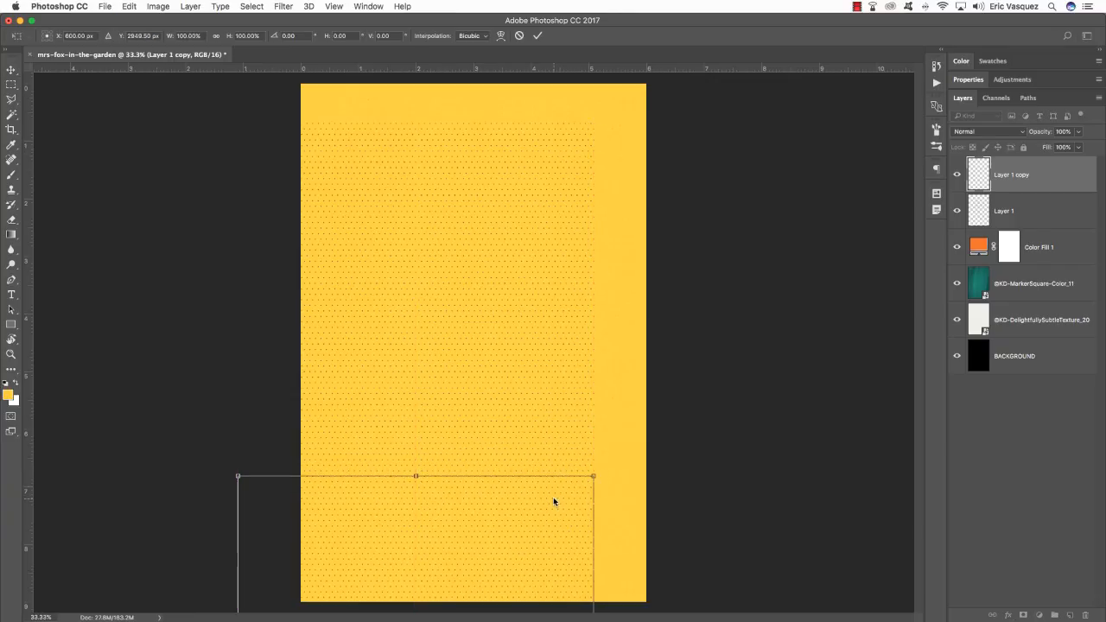
pyautogui.press('Return')
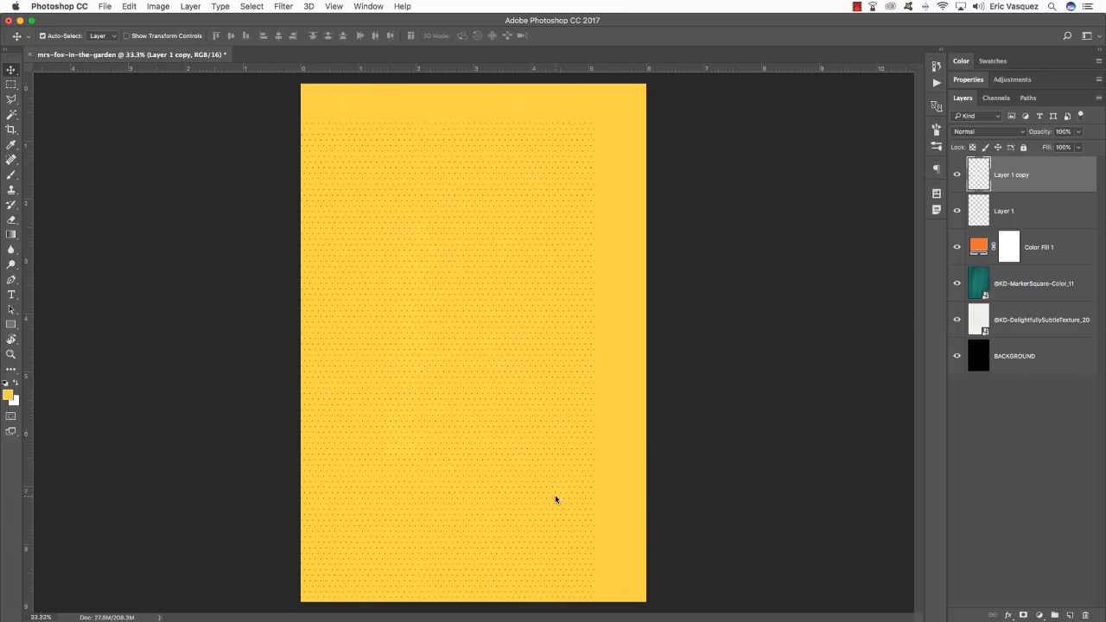
pyautogui.keyDown('shift'); pyautogui.click(1024, 210); pyautogui.keyUp('shift')
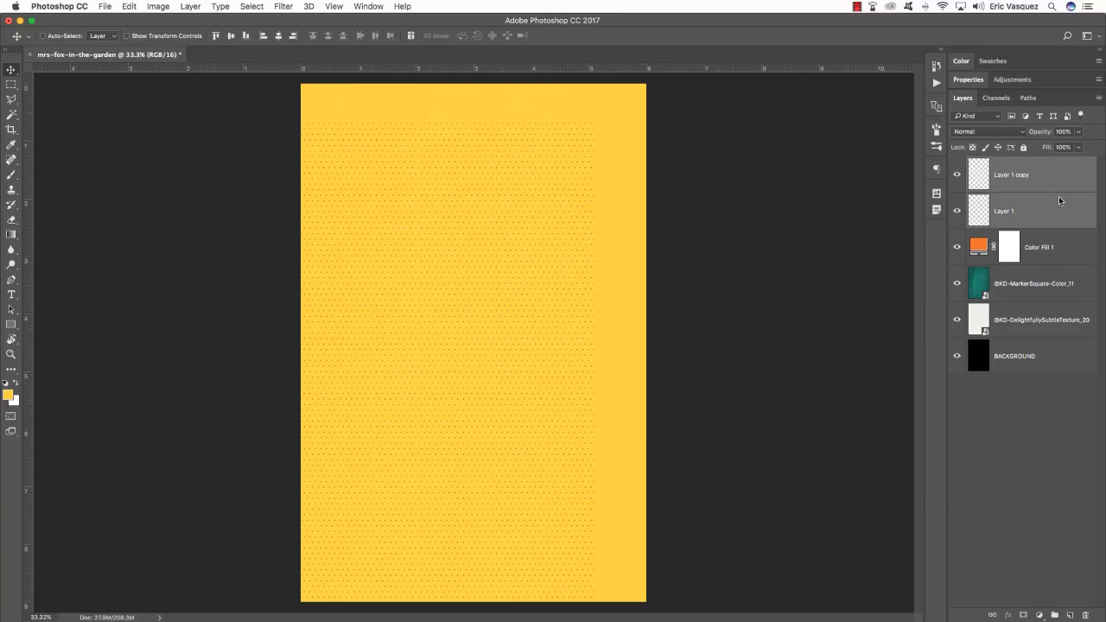
pyautogui.press('super+e')
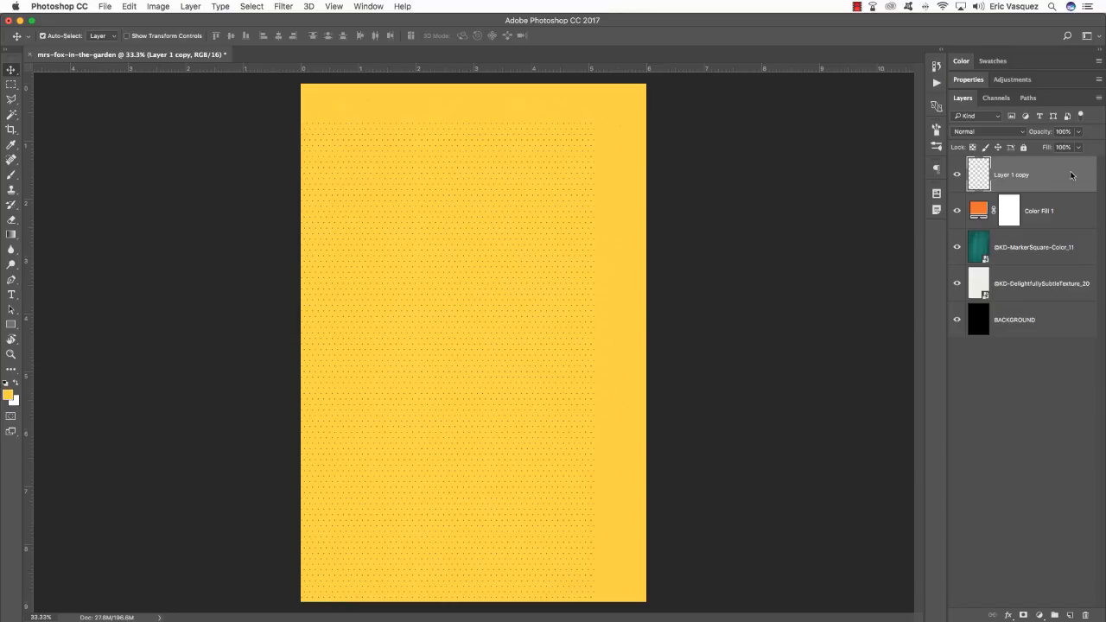
# Convert the merged dot layer to a smart object and rename it small-dot-pattern
pyautogui.rightClick(1062, 176)
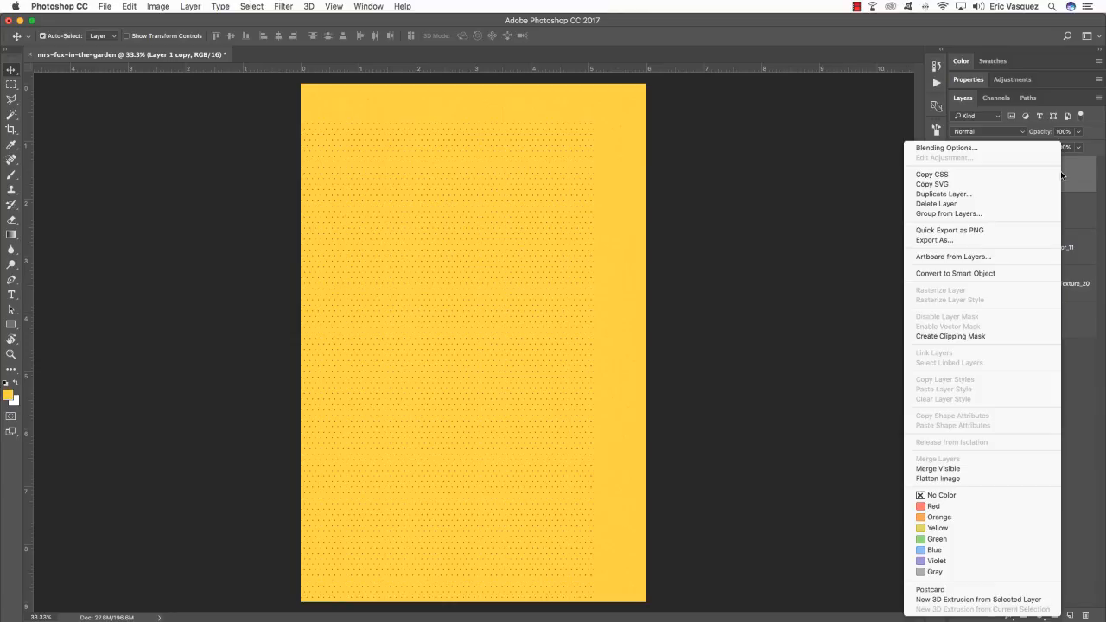
pyautogui.click(943, 275)
pyautogui.doubleClick(1018, 175)
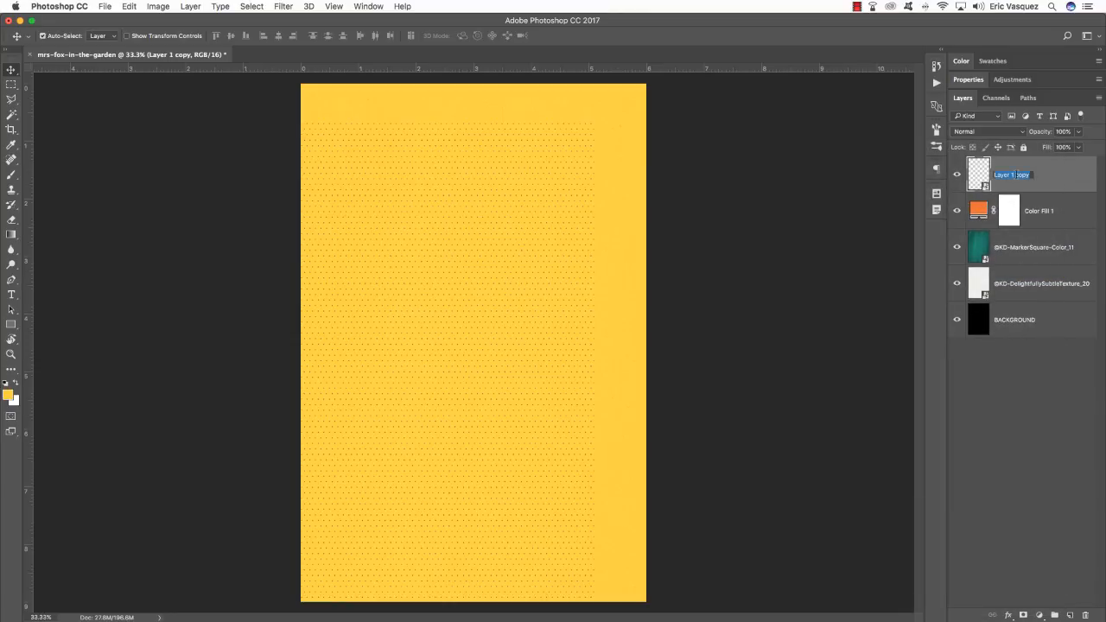
pyautogui.write('str')
pyautogui.write('ll-dot-pattern')
pyautogui.press('Return')
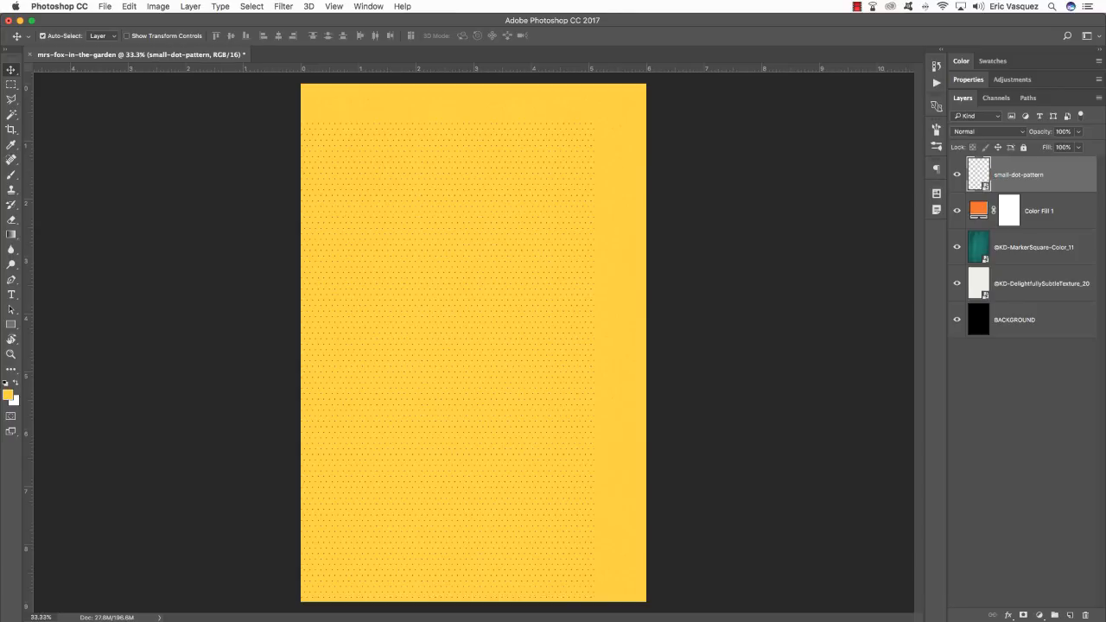
# Scale the small-dot-pattern layer up proportionally to about 195% so the dots cover the whole canvas
pyautogui.press('super+minus')
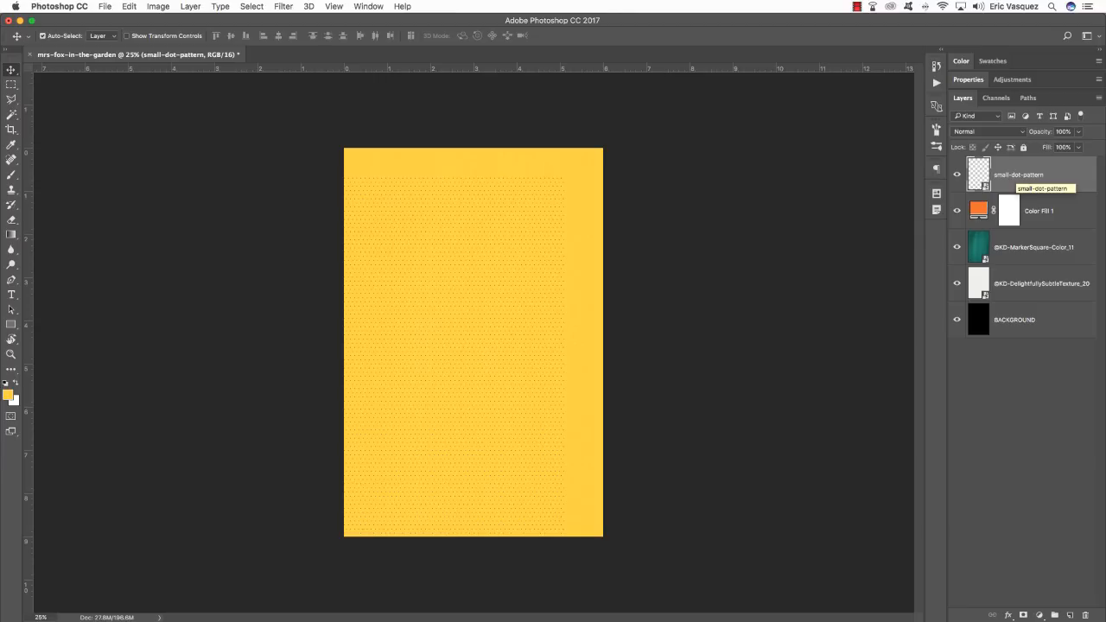
pyautogui.press('super+t')
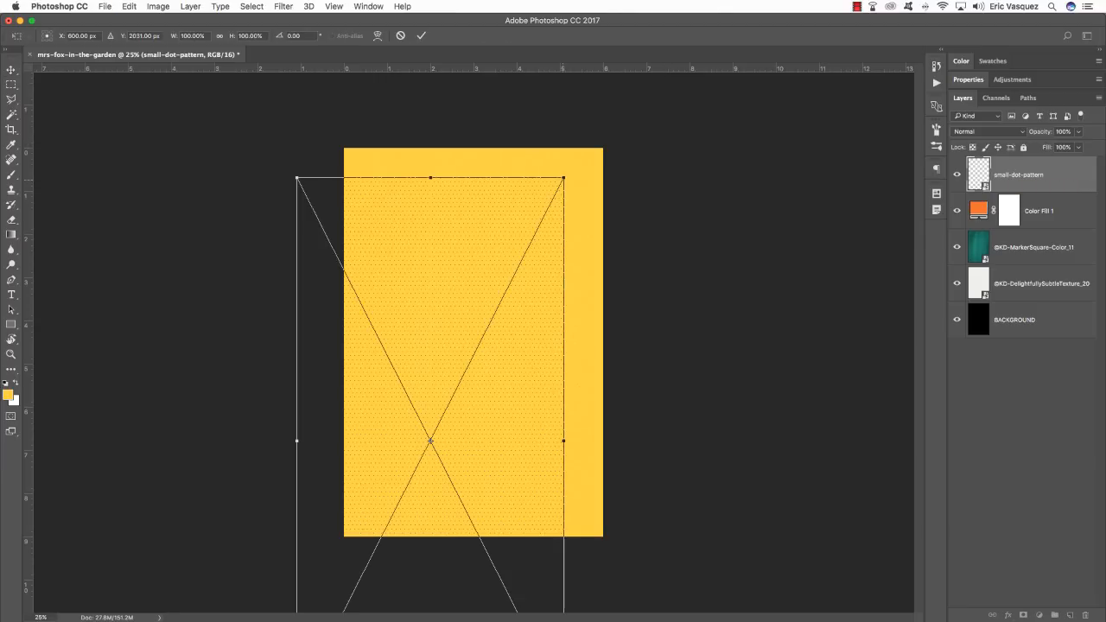
pyautogui.moveTo(565, 176); pyautogui.dragTo(645, 14)
pyautogui.moveTo(535, 324); pyautogui.dragTo(568, 380)
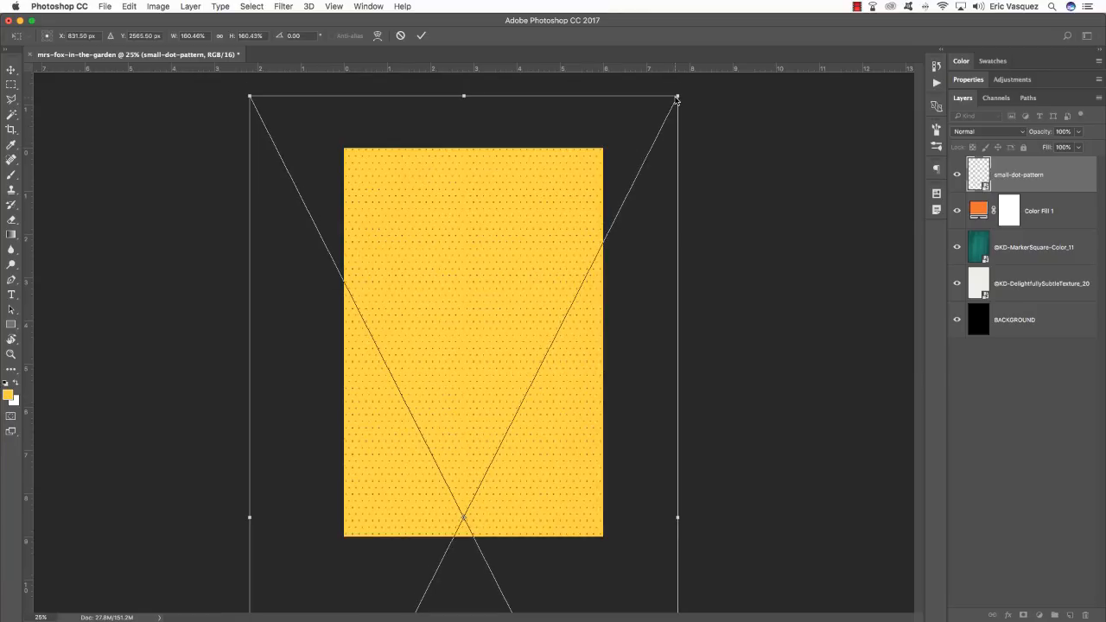
pyautogui.moveTo(681, 96); pyautogui.dragTo(723, 52)
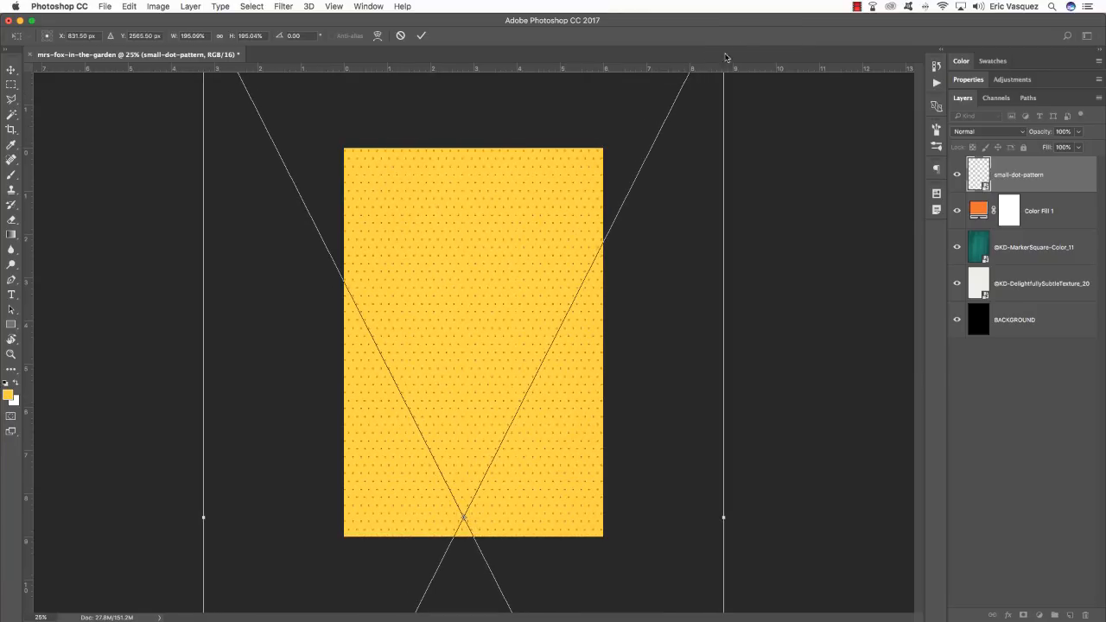
pyautogui.press('Return')
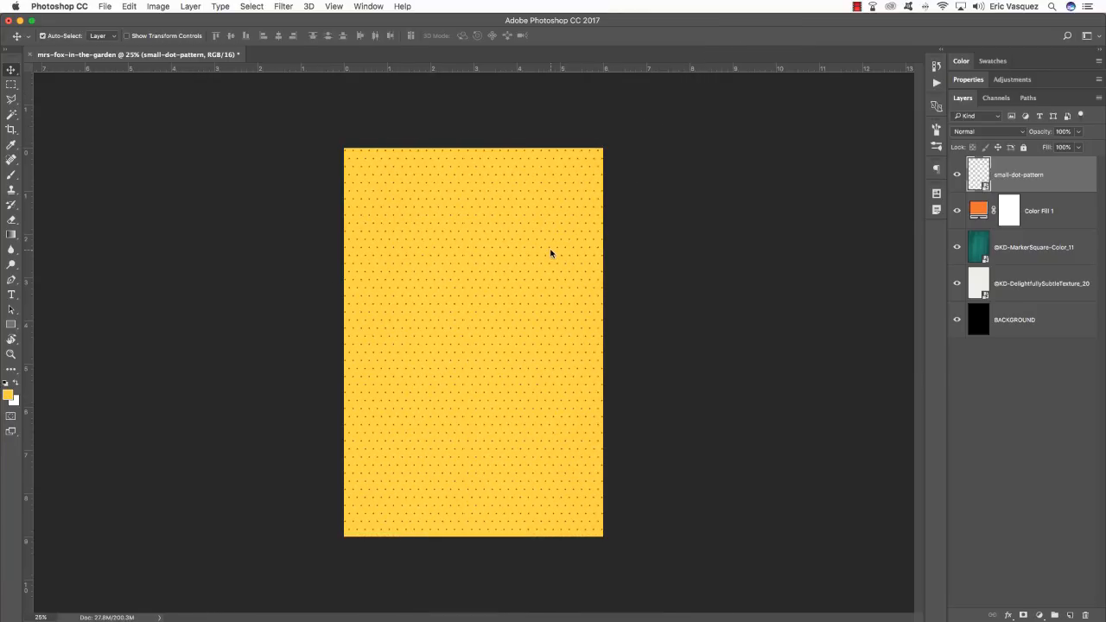
# Move the small-dot-pattern layer to roughly center it over the canvas and rotate it 45 degrees
pyautogui.hotkey('ctrl', 't')
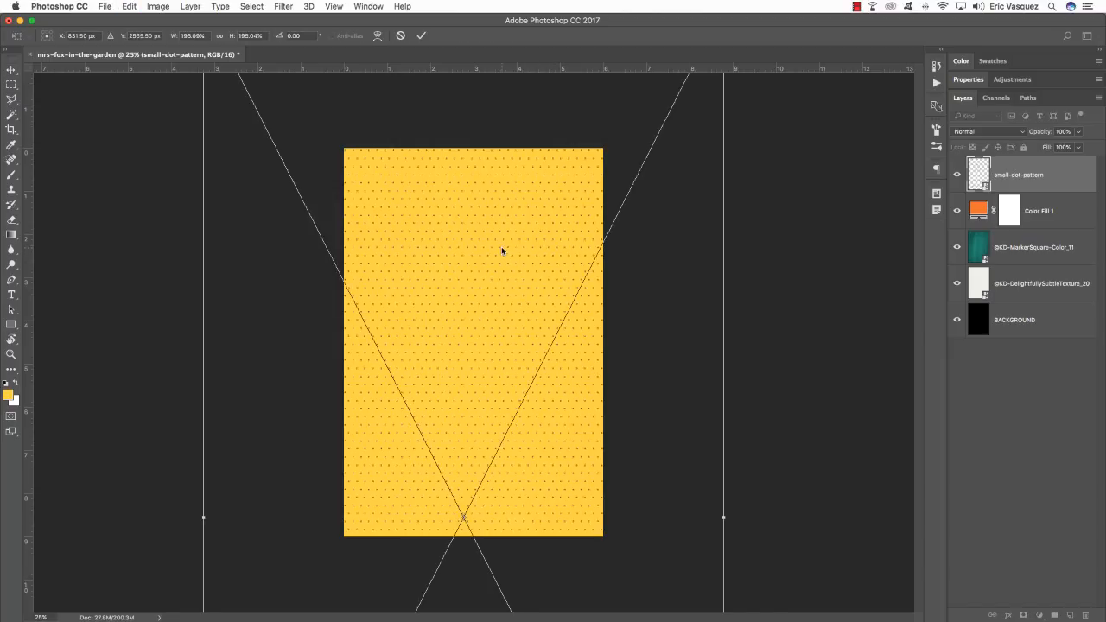
pyautogui.moveTo(501, 250); pyautogui.dragTo(593, 305)
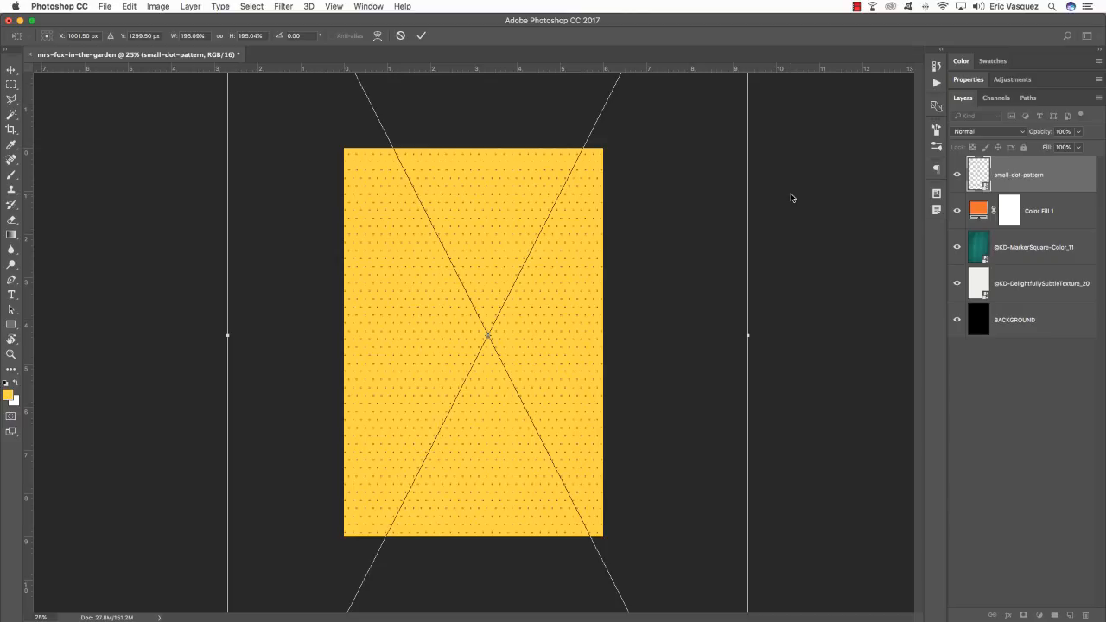
pyautogui.moveTo(790, 198); pyautogui.dragTo(794, 421)
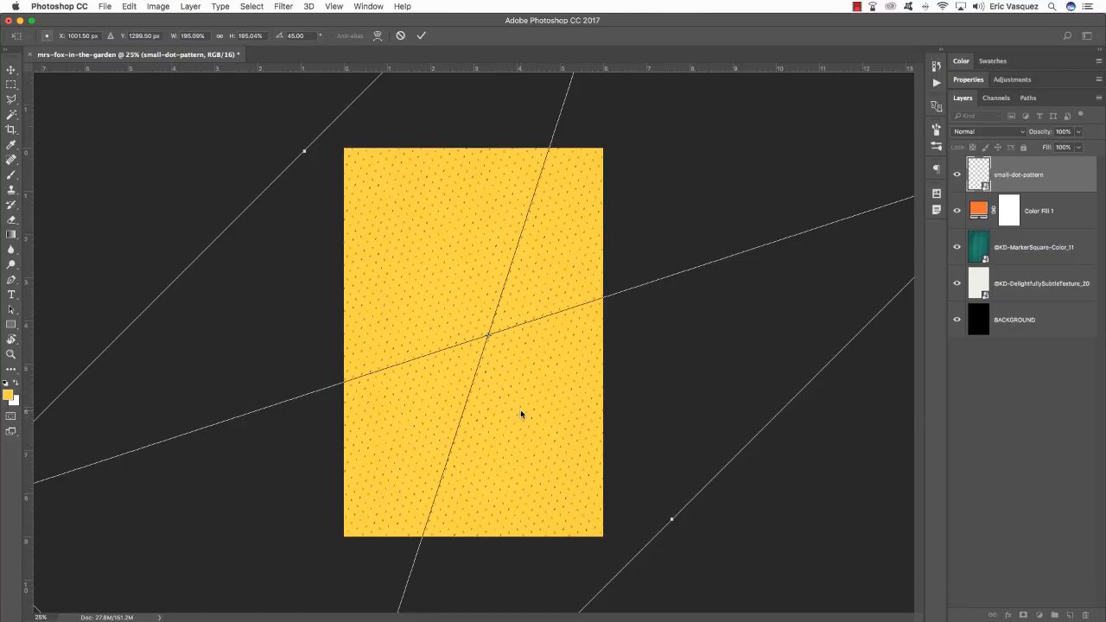
pyautogui.press('Return')
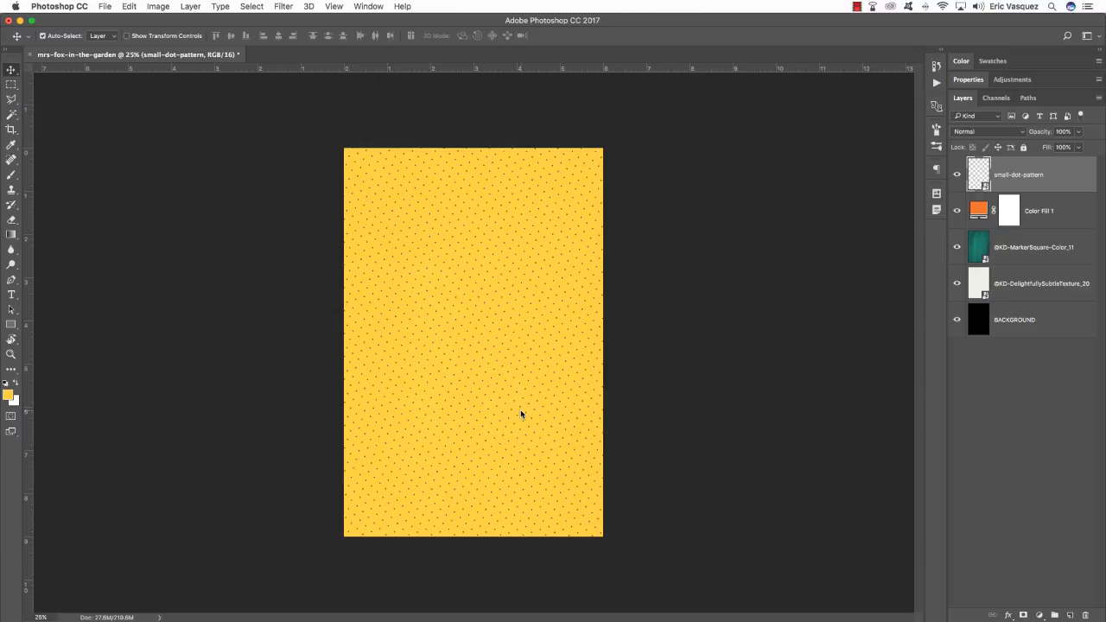
# Enlarge the rotated small-dot-pattern layer from its center to about 319%
pyautogui.press('super+minus')
pyautogui.press('super+t')
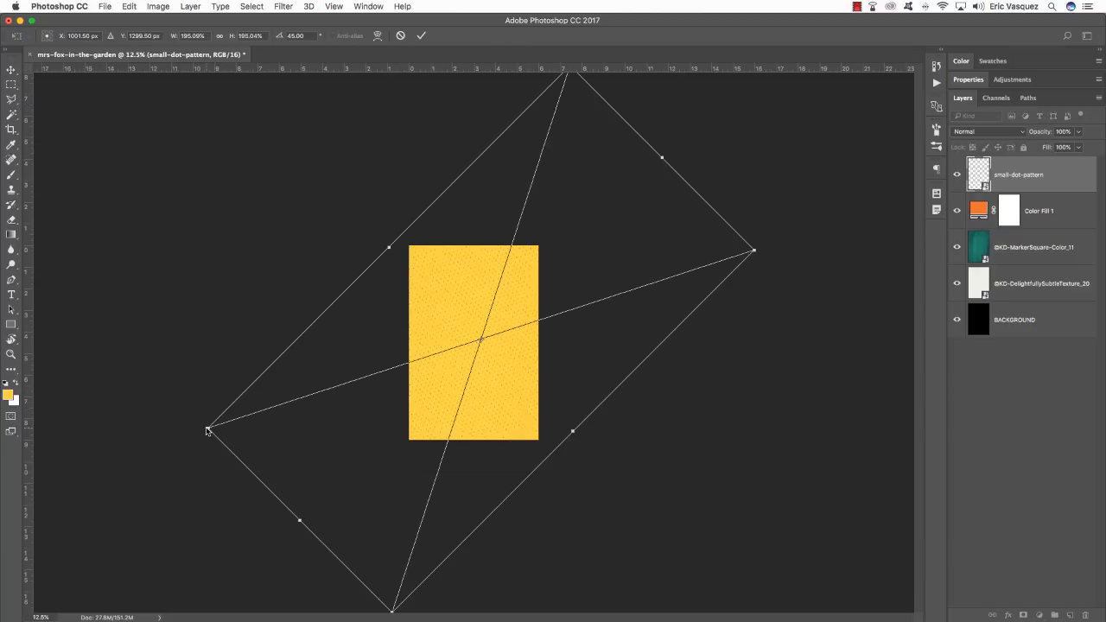
pyautogui.moveTo(207, 429); pyautogui.dragTo(22, 443)
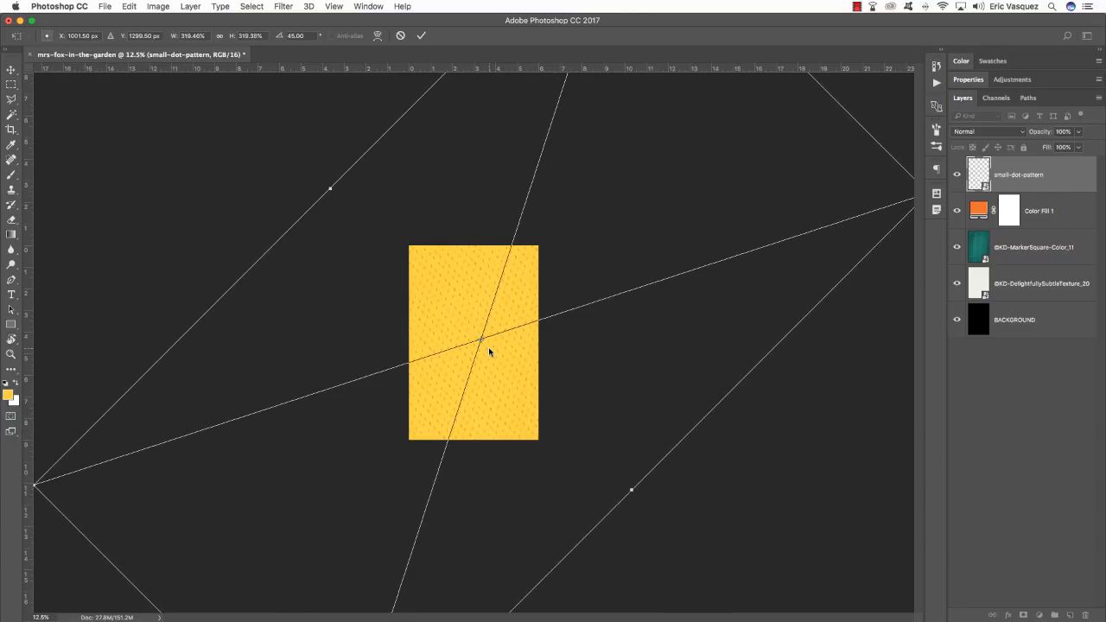
pyautogui.press('Return')
pyautogui.press('super+0')
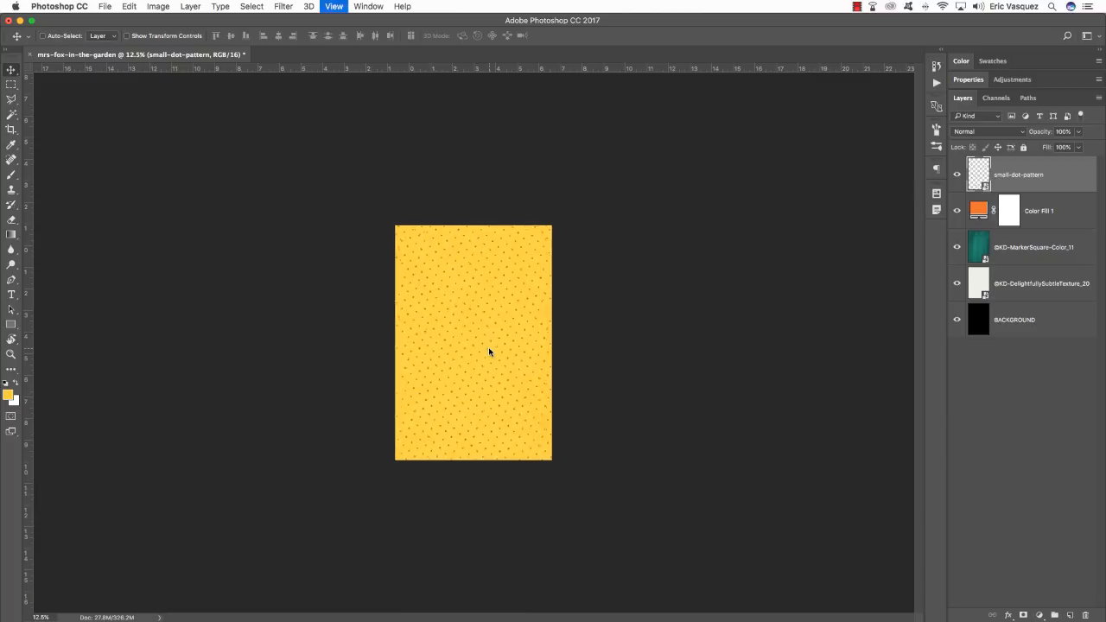
pyautogui.press('super+minus')
pyautogui.press('super+minus')
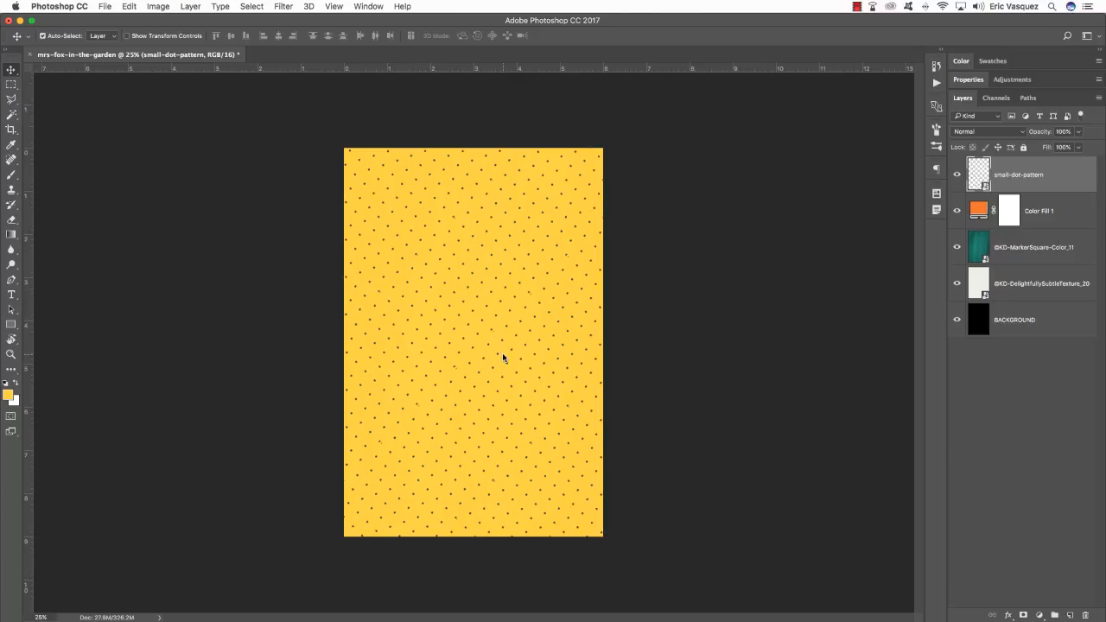
# Apply a Color Overlay layer style in brown 5D3217 to the small-dot-pattern layer
pyautogui.doubleClick(1089, 173)
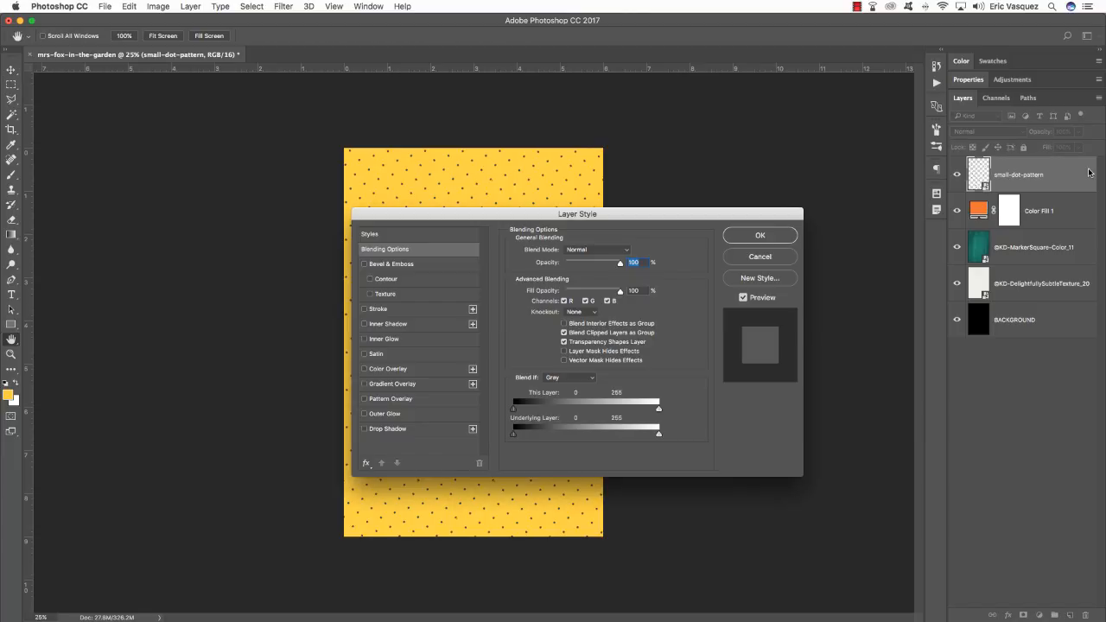
pyautogui.click(387, 369)
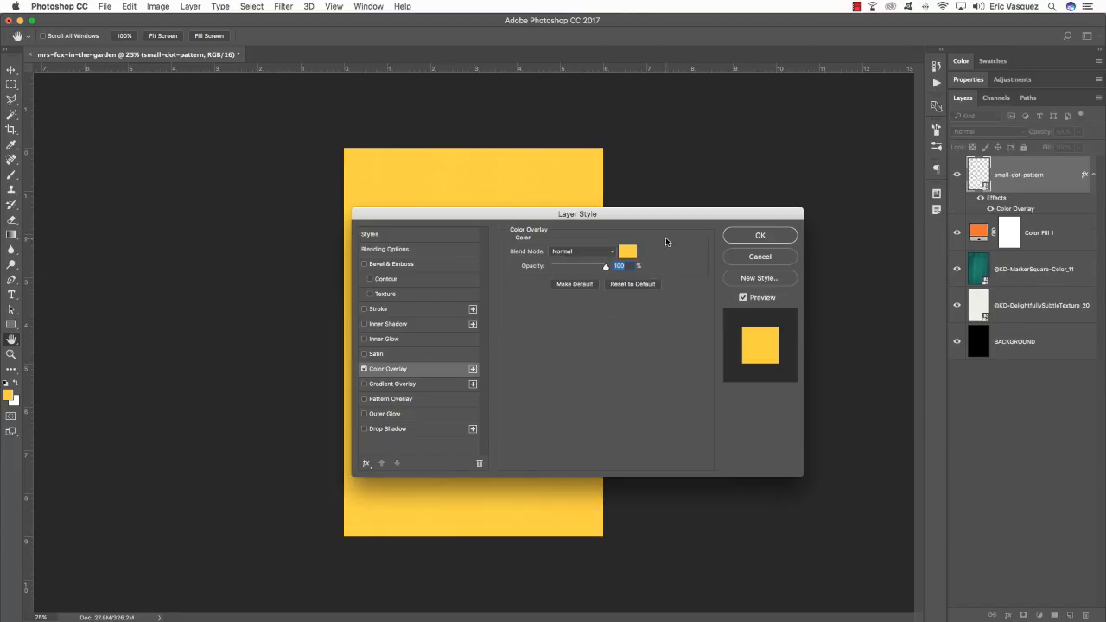
pyautogui.click(626, 251)
pyautogui.doubleClick(626, 447)
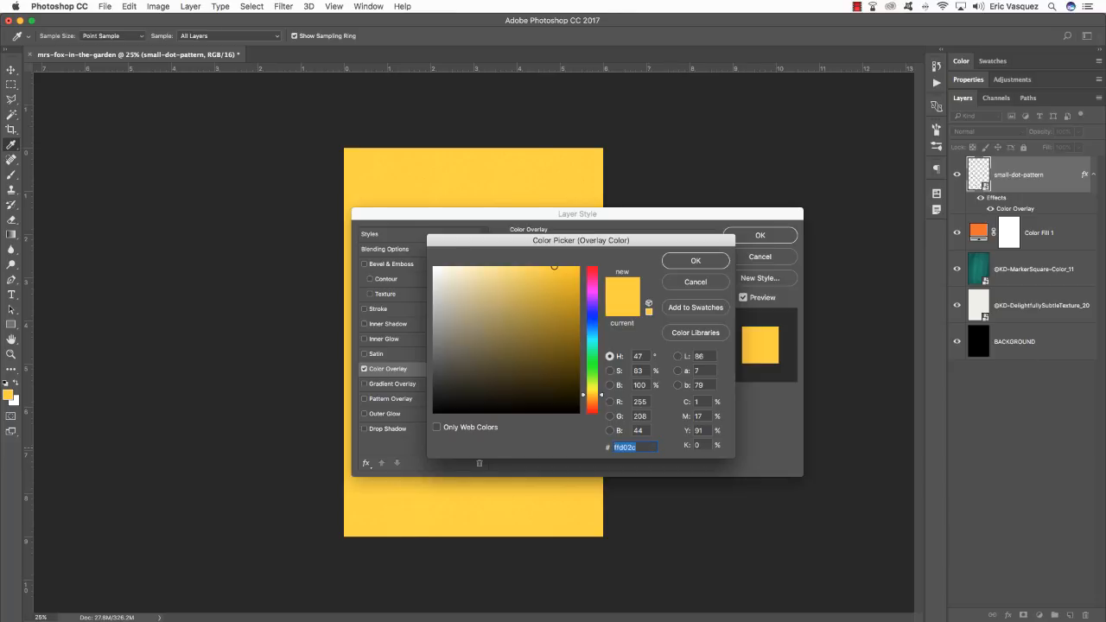
pyautogui.write('5D3217')
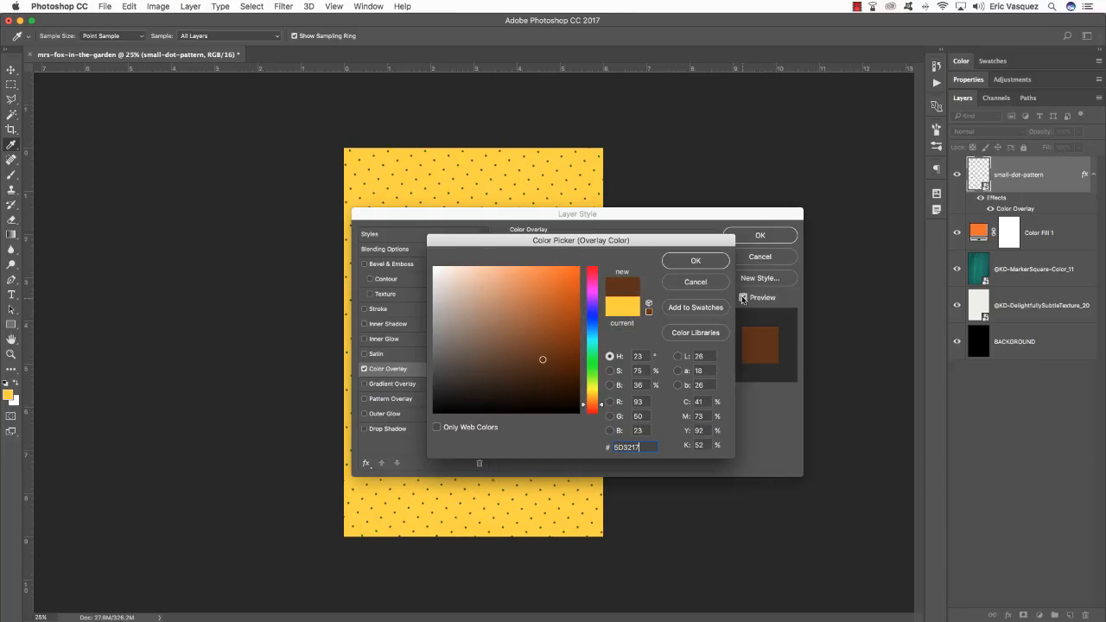
pyautogui.click(695, 260)
pyautogui.click(760, 236)
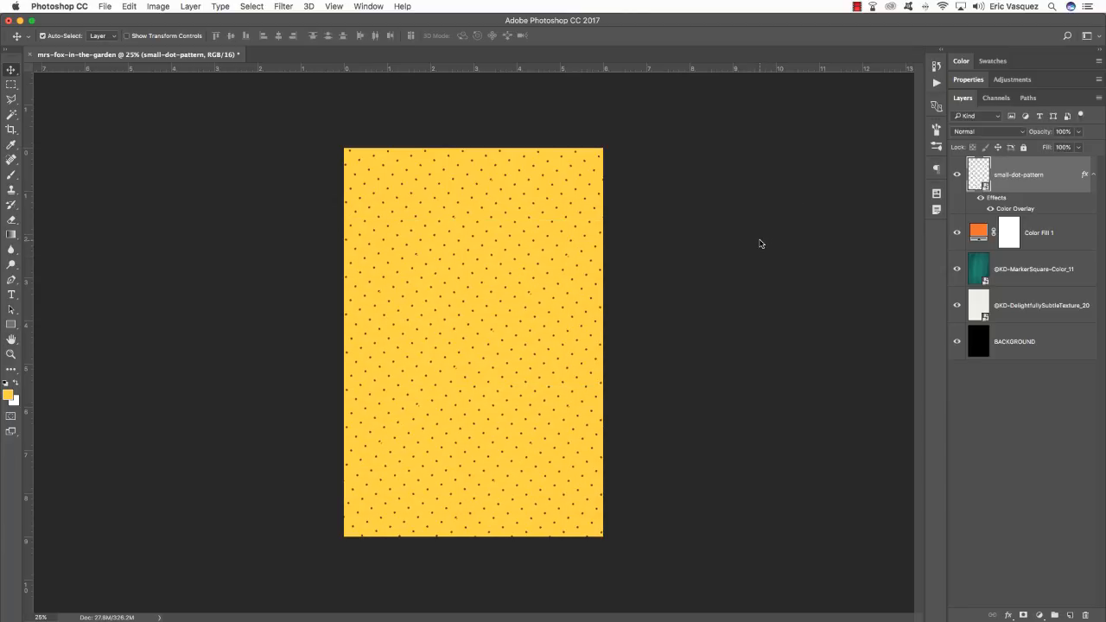
# Lower the small-dot-pattern layer's opacity to 20% and collapse its effects list
pyautogui.press('2')
pyautogui.click(1095, 174)
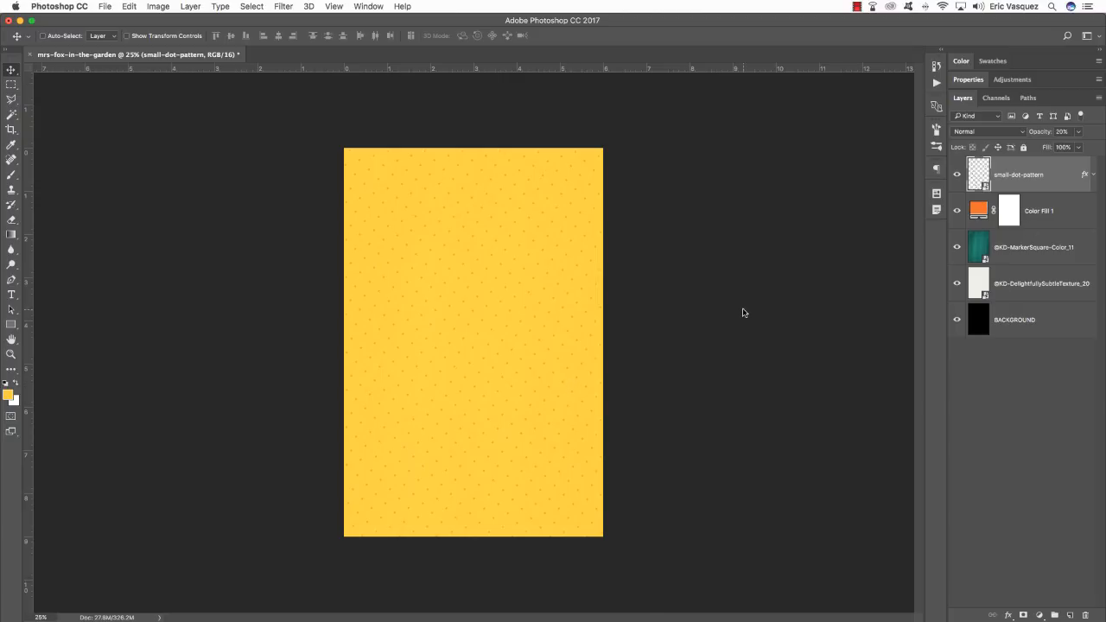
pyautogui.press('super+plus')
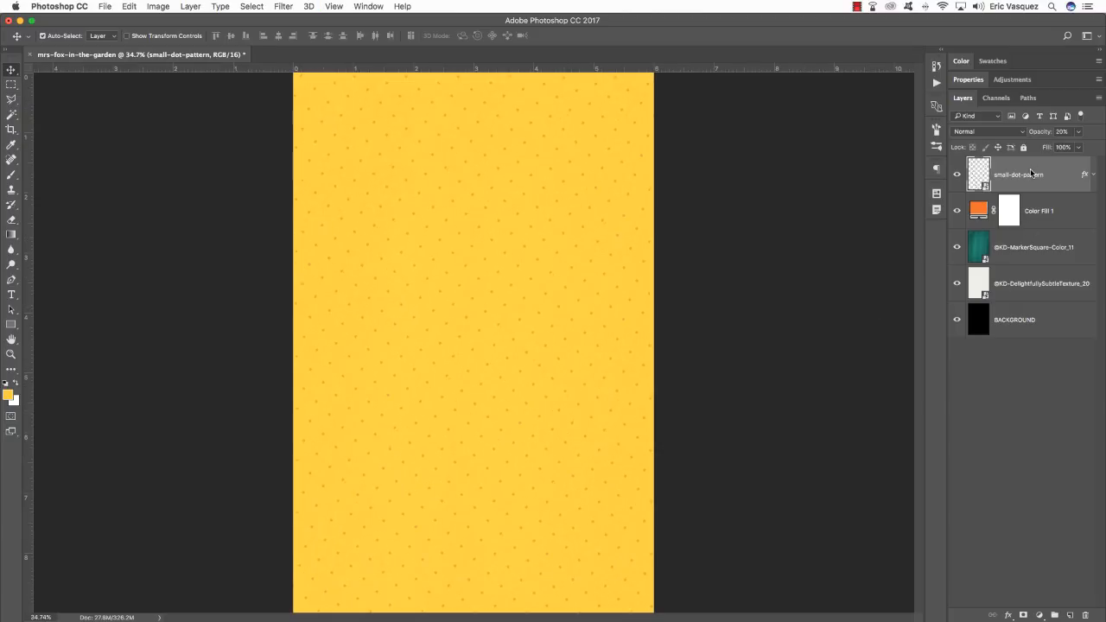
# Group all layers from small-dot-pattern down to the black base layer and name the group BACKGROUND
pyautogui.keyDown('shift'); pyautogui.click(1062, 320); pyautogui.keyUp('shift')
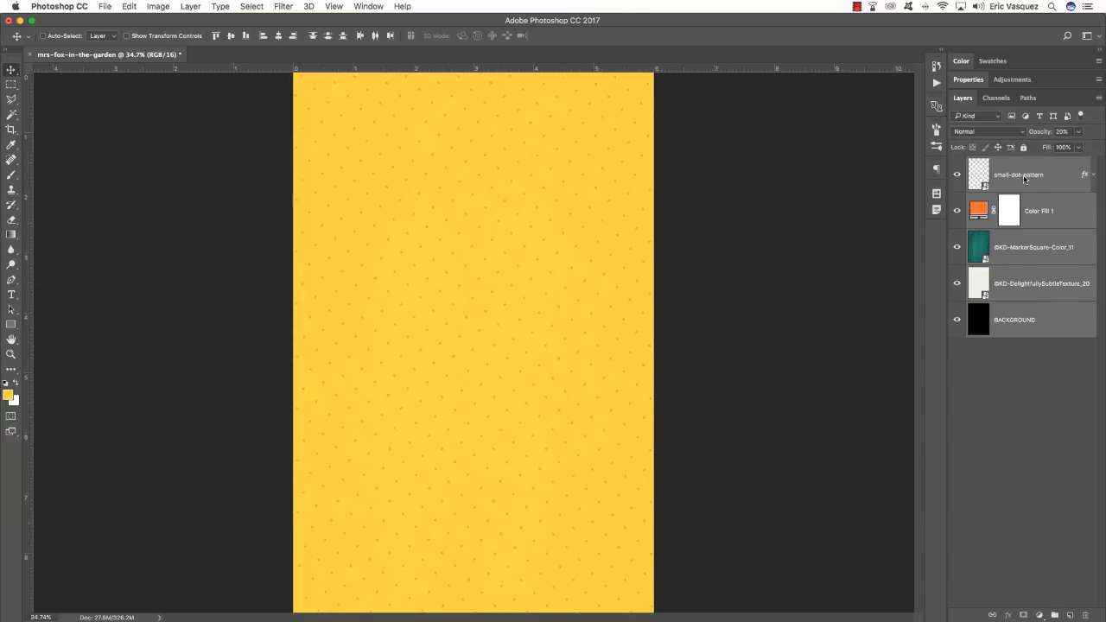
pyautogui.press('super+g')
pyautogui.doubleClick(999, 164)
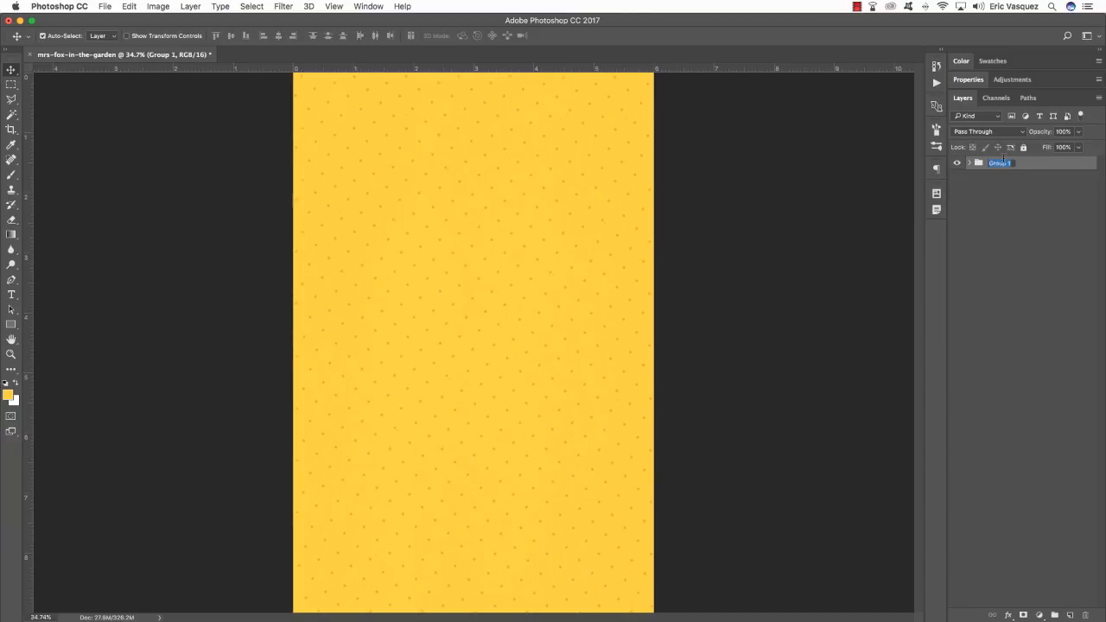
pyautogui.write('BACKGROUND')
pyautogui.press('Return')
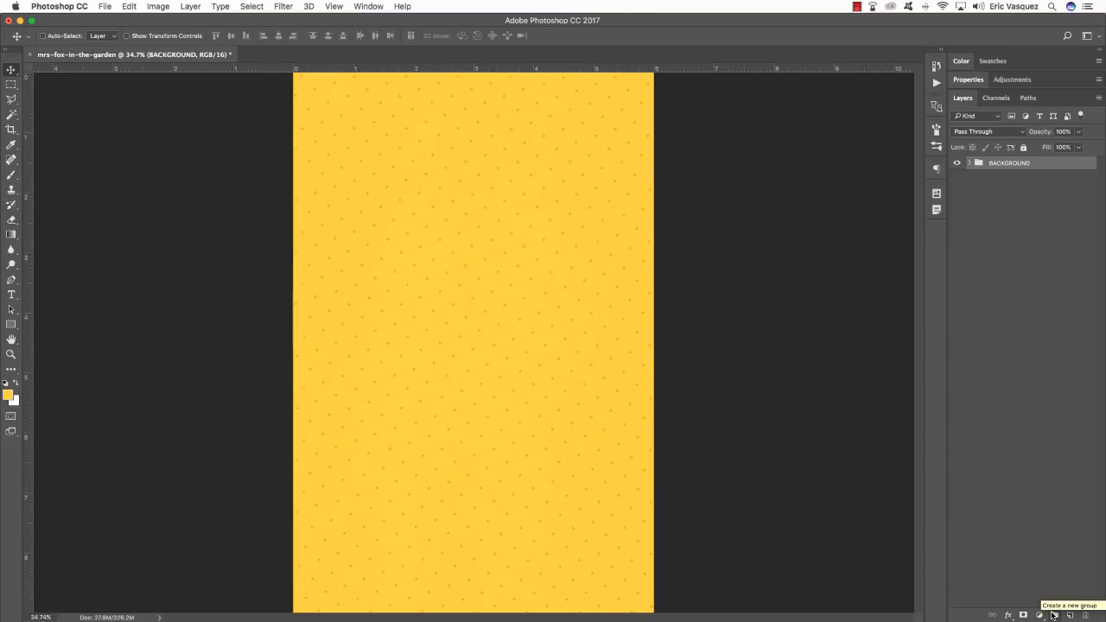
# From Finder's freebies folder, open olive-meadow-frame.png in Photoshop and bring the floral frame into mrs-fox-in-the-garden above the BACKGROUND group
pyautogui.press('super+Tab')
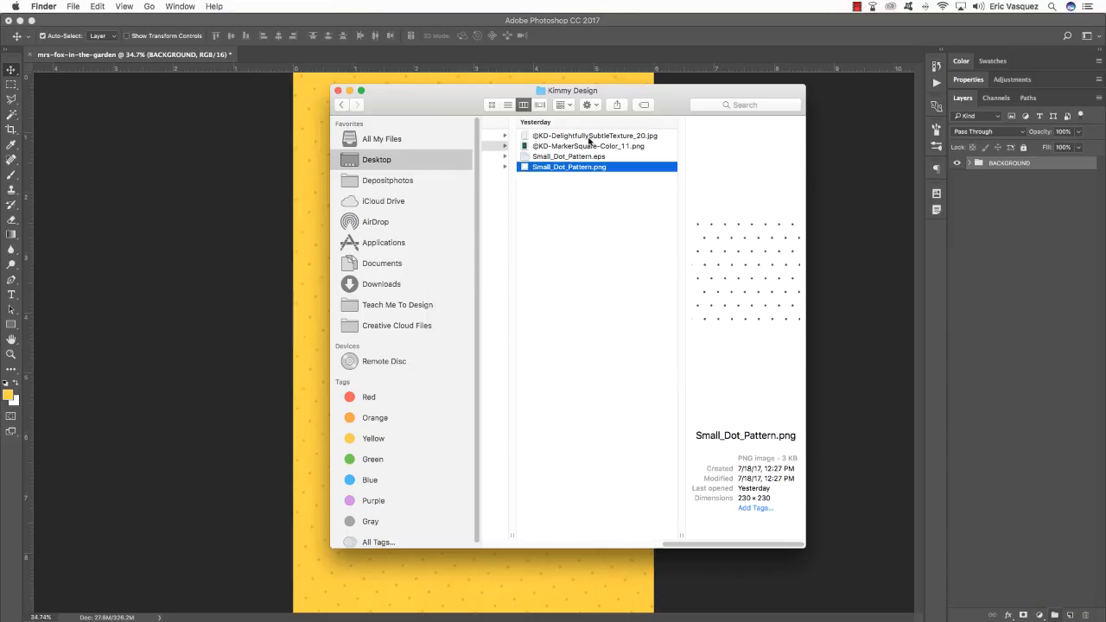
pyautogui.click(507, 256)
pyautogui.click(614, 156)
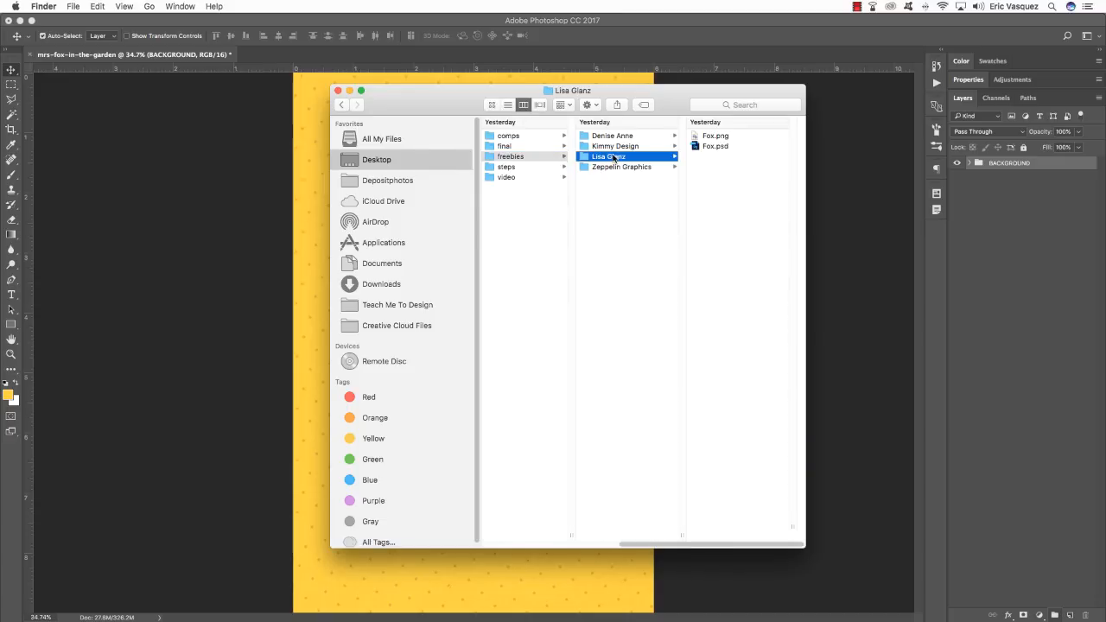
pyautogui.click(614, 136)
pyautogui.click(725, 136)
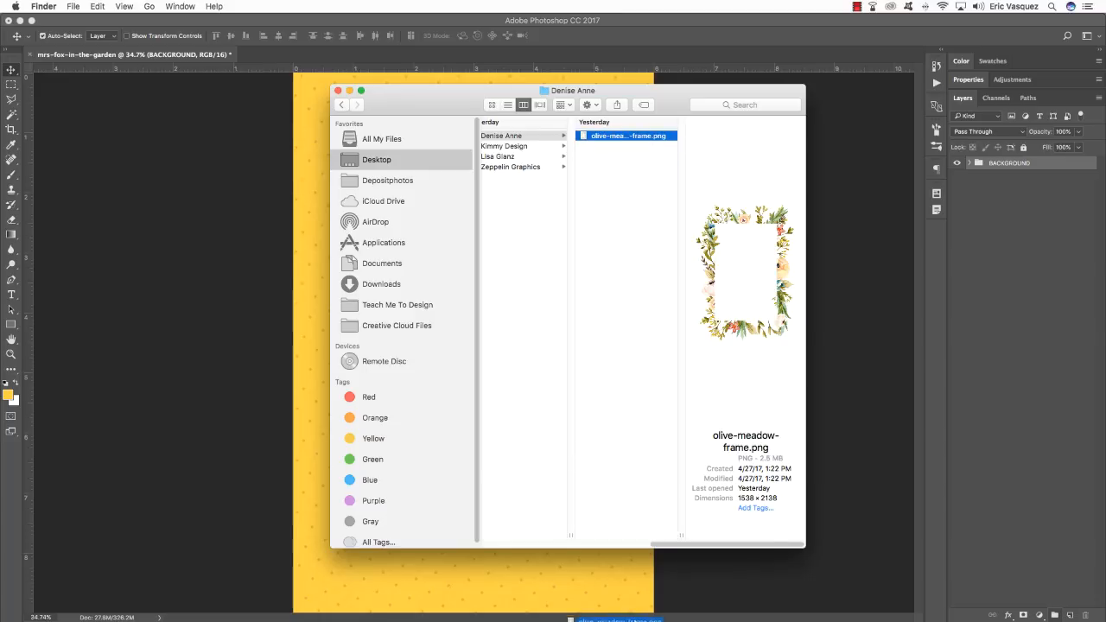
pyautogui.click(793, 594)
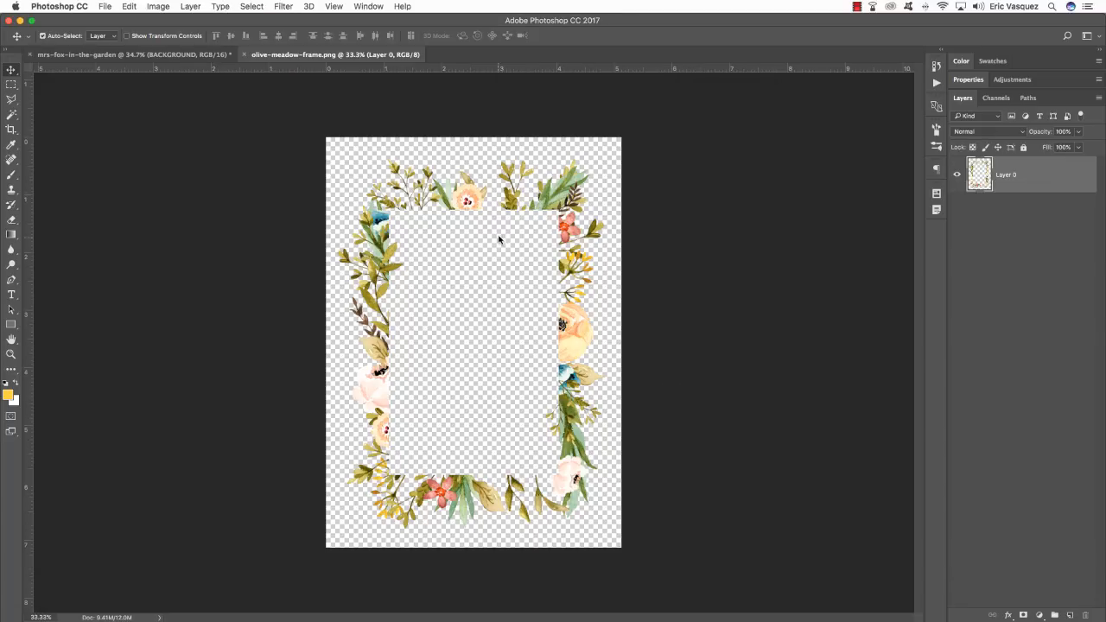
pyautogui.moveTo(367, 57); pyautogui.dragTo(749, 156)
pyautogui.moveTo(766, 237); pyautogui.dragTo(497, 216)
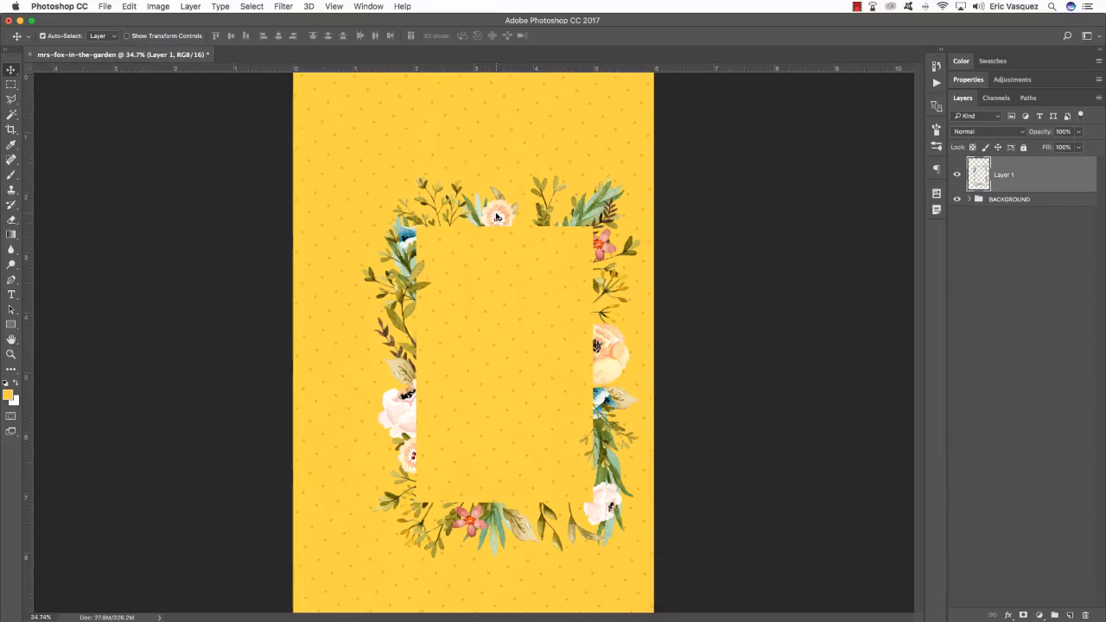
# Convert the floral frame's Layer 1 to a smart object and rename it olive-meadow-frame
pyautogui.rightClick(1061, 175)
pyautogui.click(937, 275)
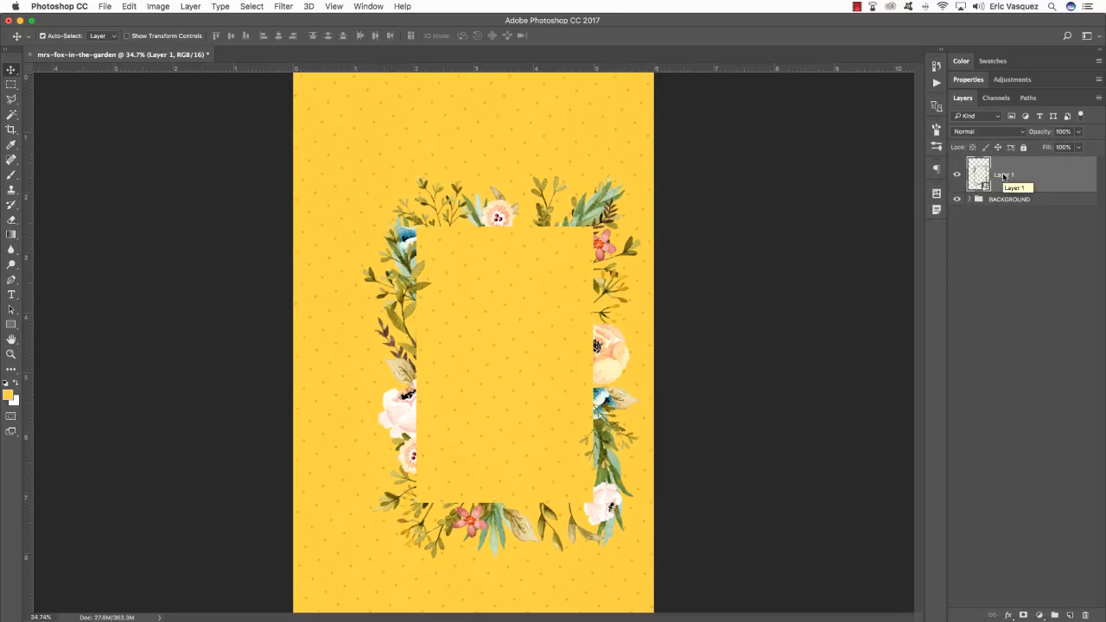
pyautogui.write('olive-meadow-frame')
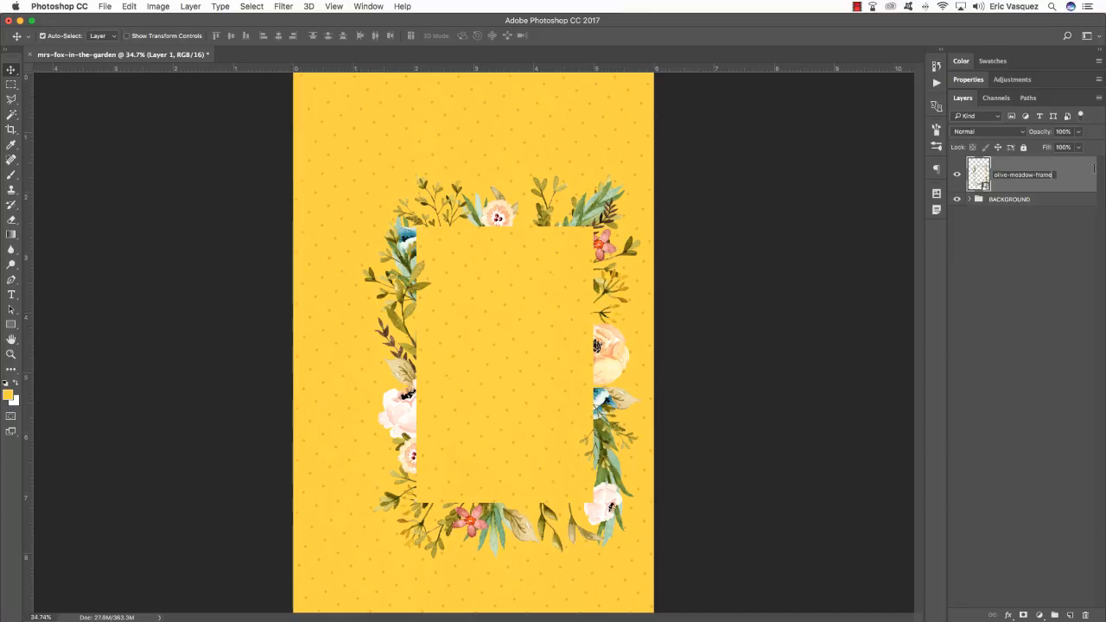
pyautogui.press('Return')
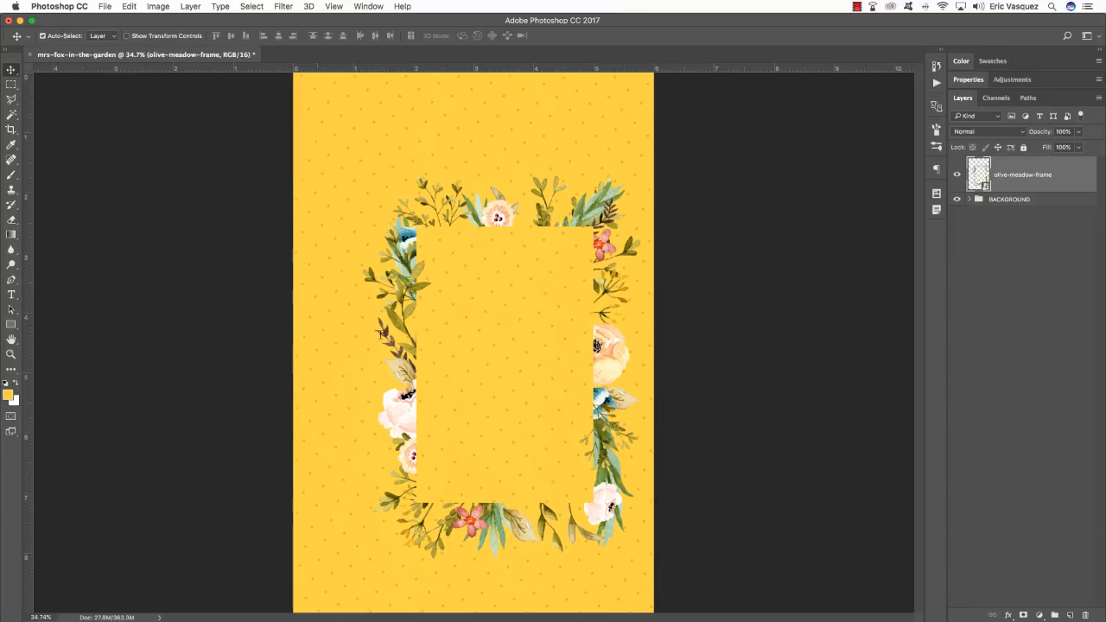
# Move the olive-meadow-frame to the canvas's upper right edge so only its left-side flowers overlap the artwork
pyautogui.press('super+t')
pyautogui.moveTo(402, 385); pyautogui.dragTo(655, 244)
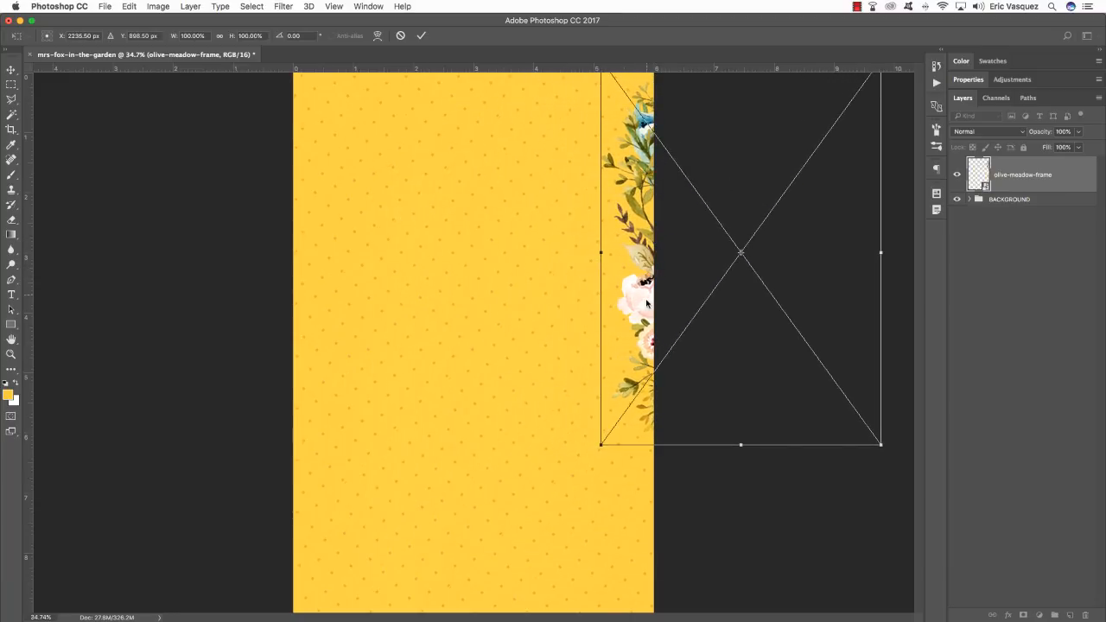
pyautogui.press('Return')
pyautogui.press('super+0')
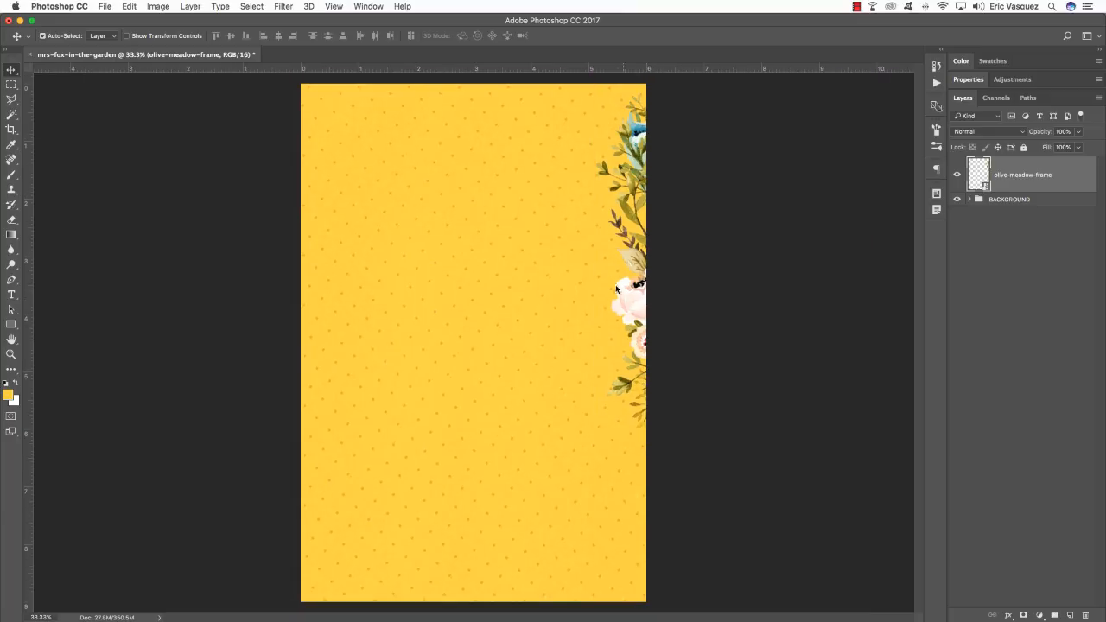
pyautogui.press('super+t')
pyautogui.moveTo(639, 315); pyautogui.dragTo(639, 283)
pyautogui.press('Return')
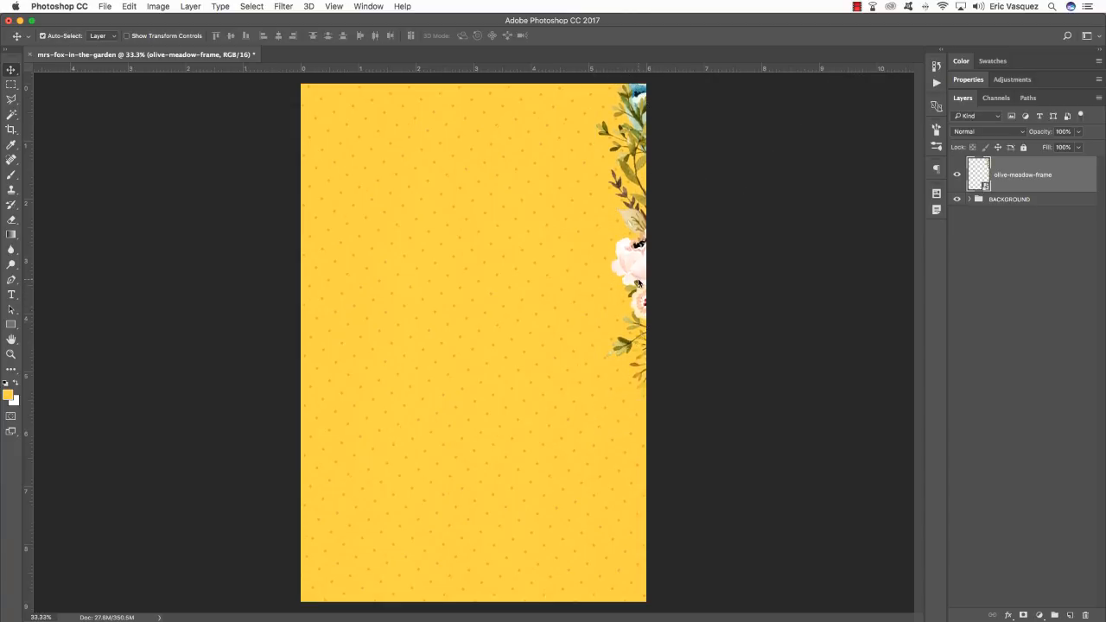
# Duplicate olive-meadow-frame beneath the original and place the copy, flipped horizontally, along the lower half of the canvas's right edge
pyautogui.press('super+j')
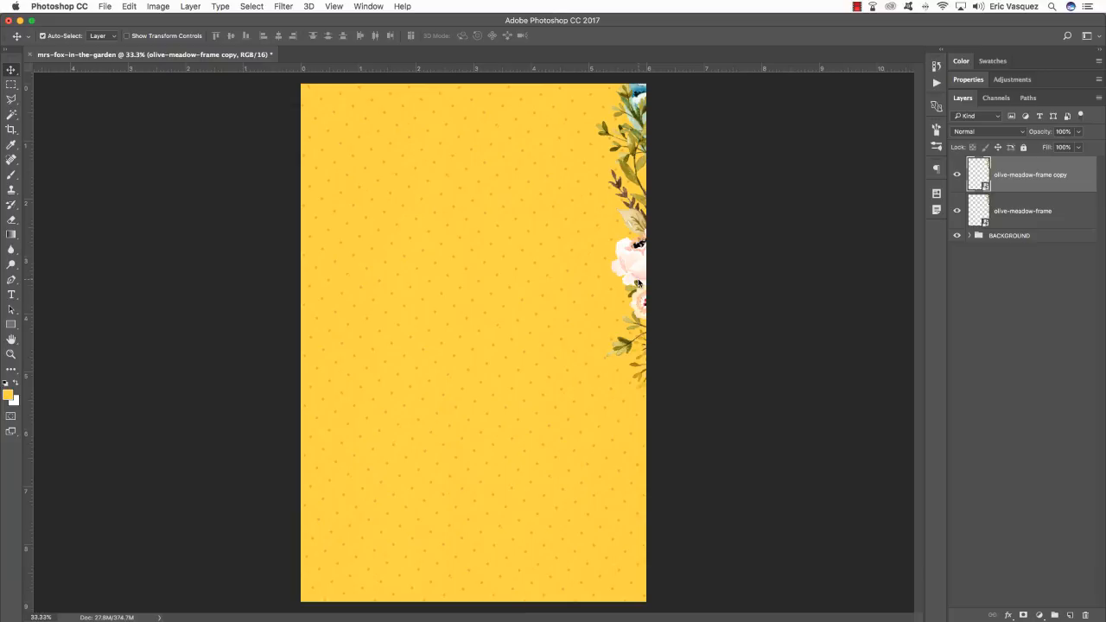
pyautogui.press('super+bracketleft')
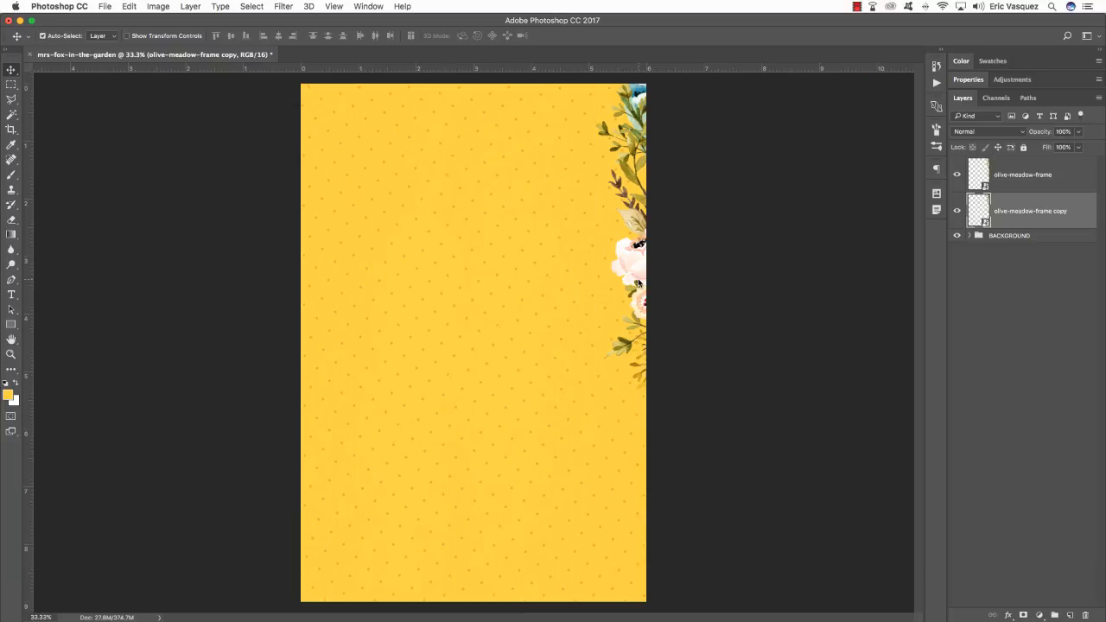
pyautogui.press('super+t')
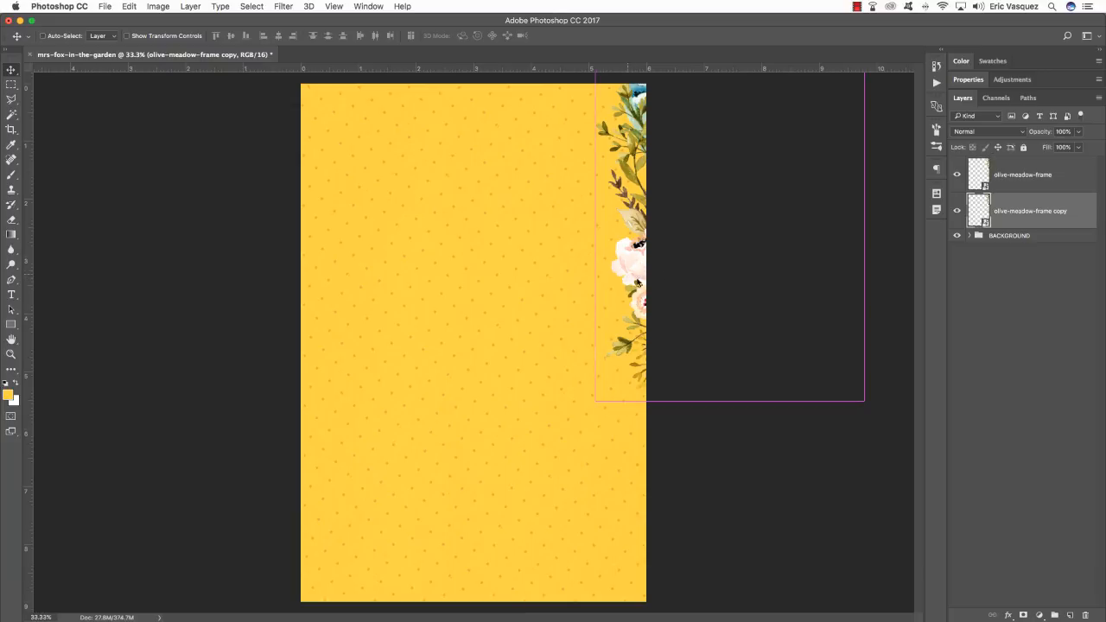
pyautogui.moveTo(640, 257); pyautogui.dragTo(632, 548)
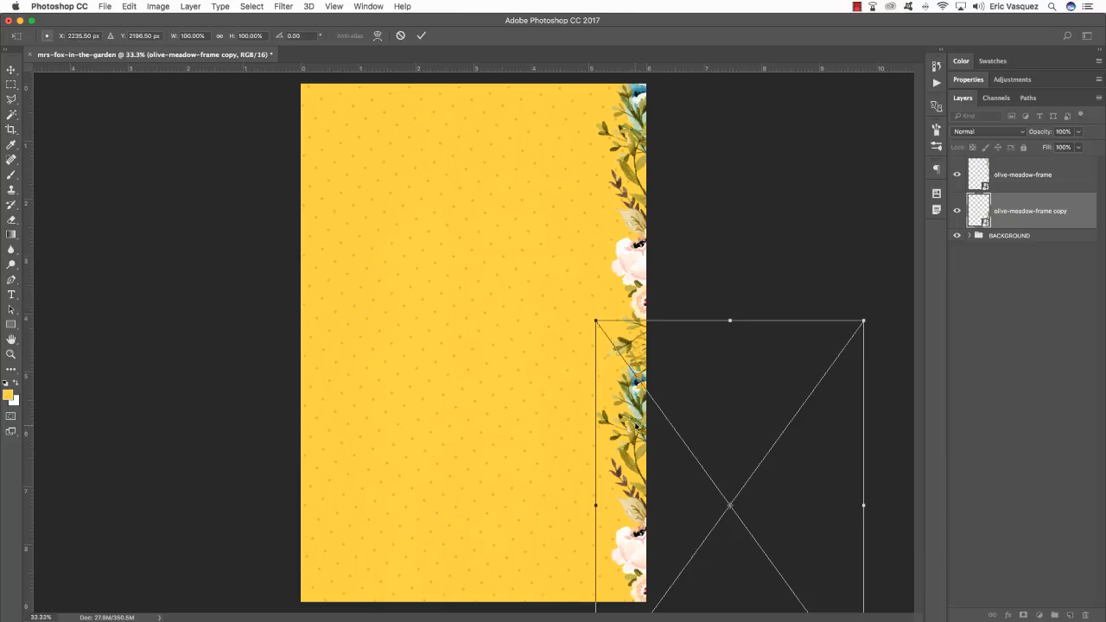
pyautogui.rightClick(636, 393)
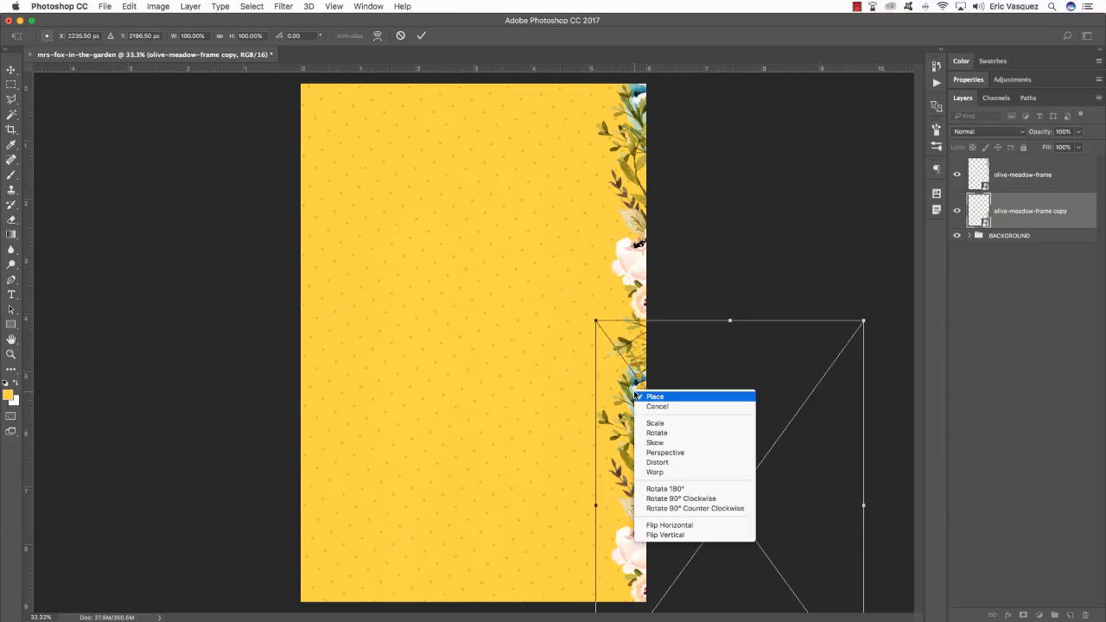
pyautogui.click(659, 527)
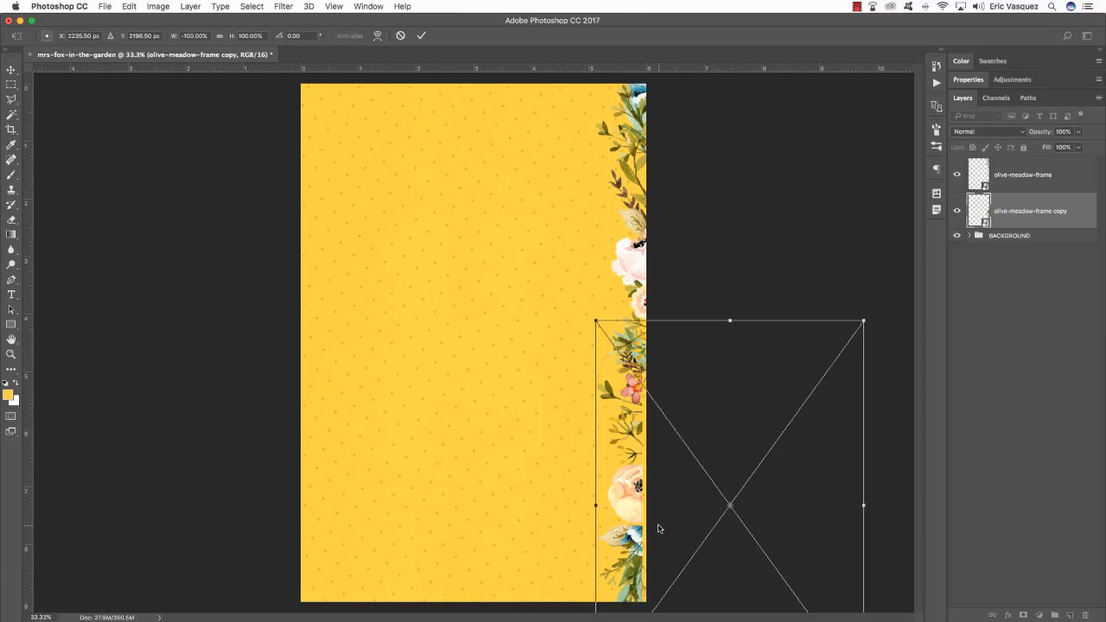
pyautogui.press('Return')
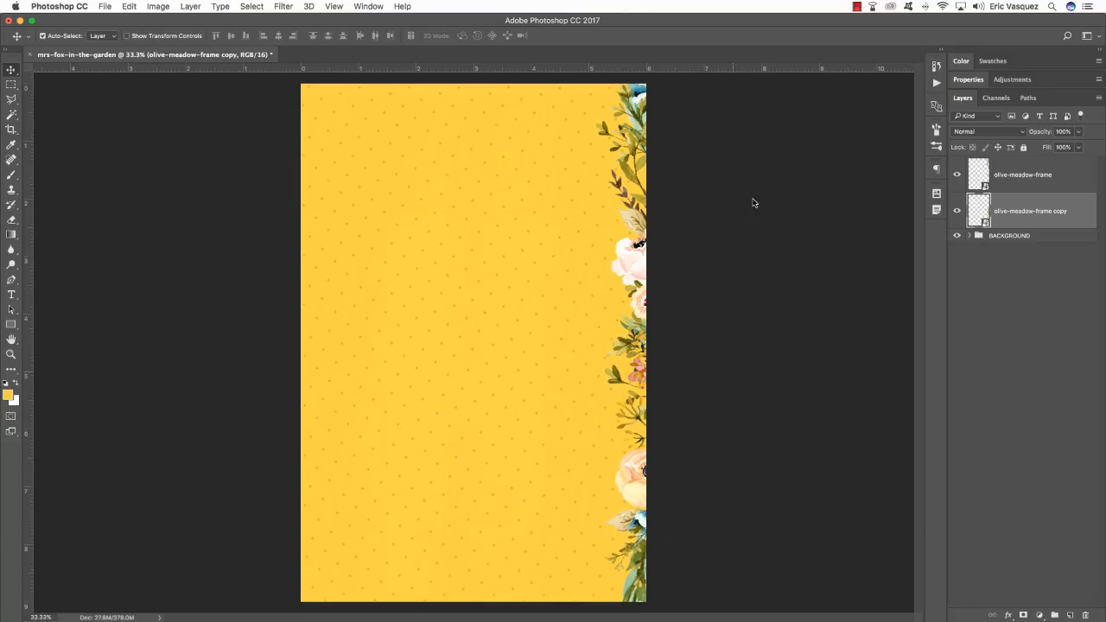
# Duplicate both frame layers, stack the duplicates beneath the originals, and move them together so their right-side flowers line the canvas's left edge
pyautogui.keyDown('shift'); pyautogui.click(1061, 181); pyautogui.keyUp('shift')
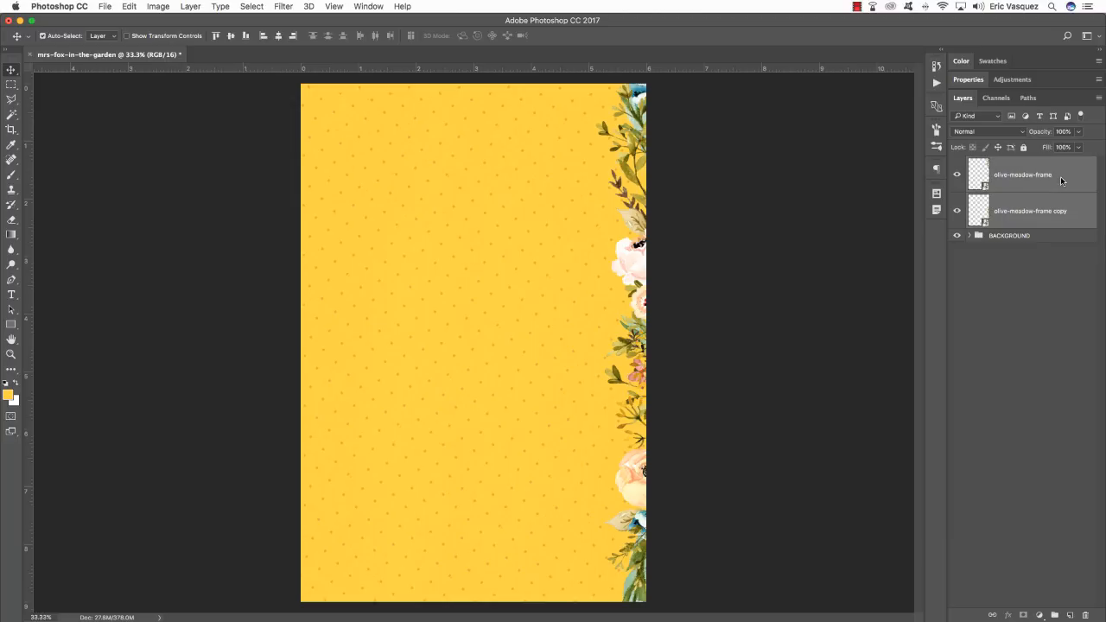
pyautogui.press('super+j')
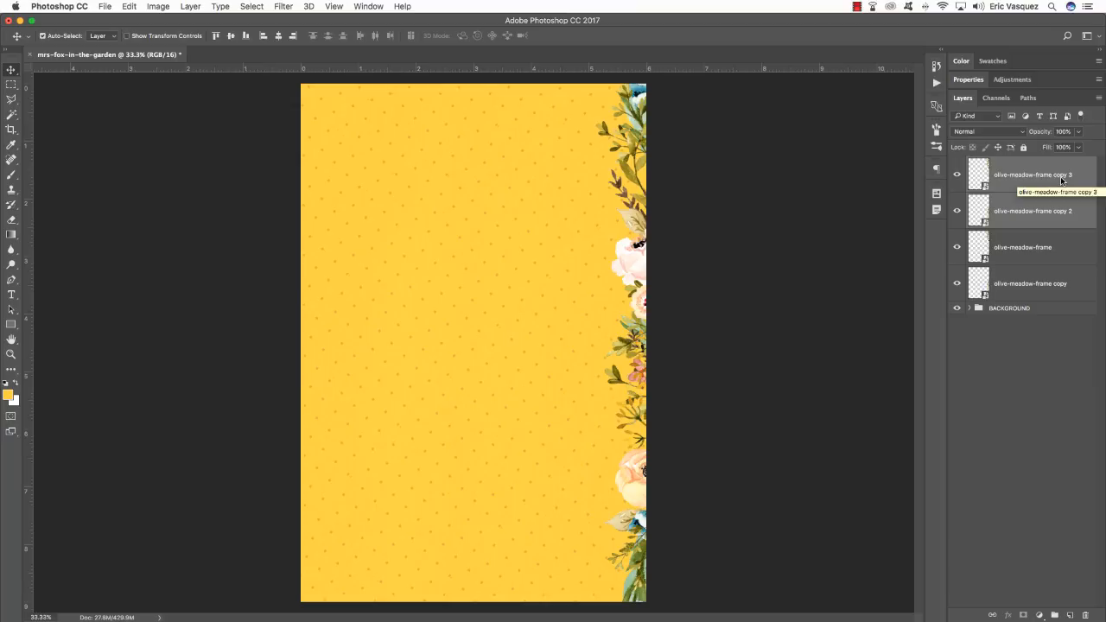
pyautogui.press('super+bracketleft')
pyautogui.press('super+bracketleft')
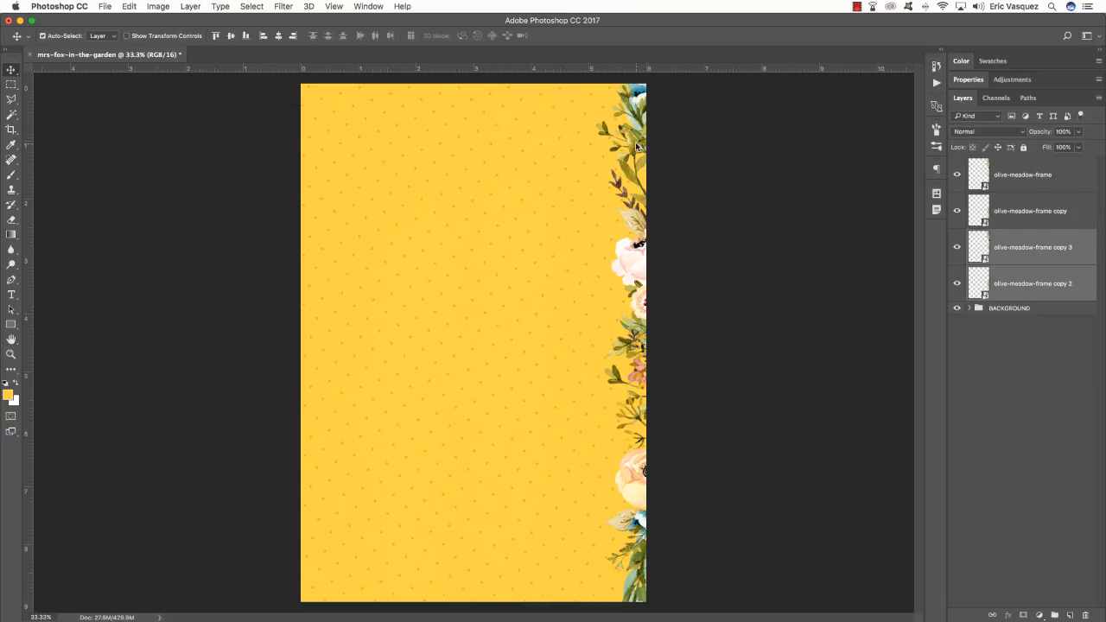
pyautogui.press('super+t')
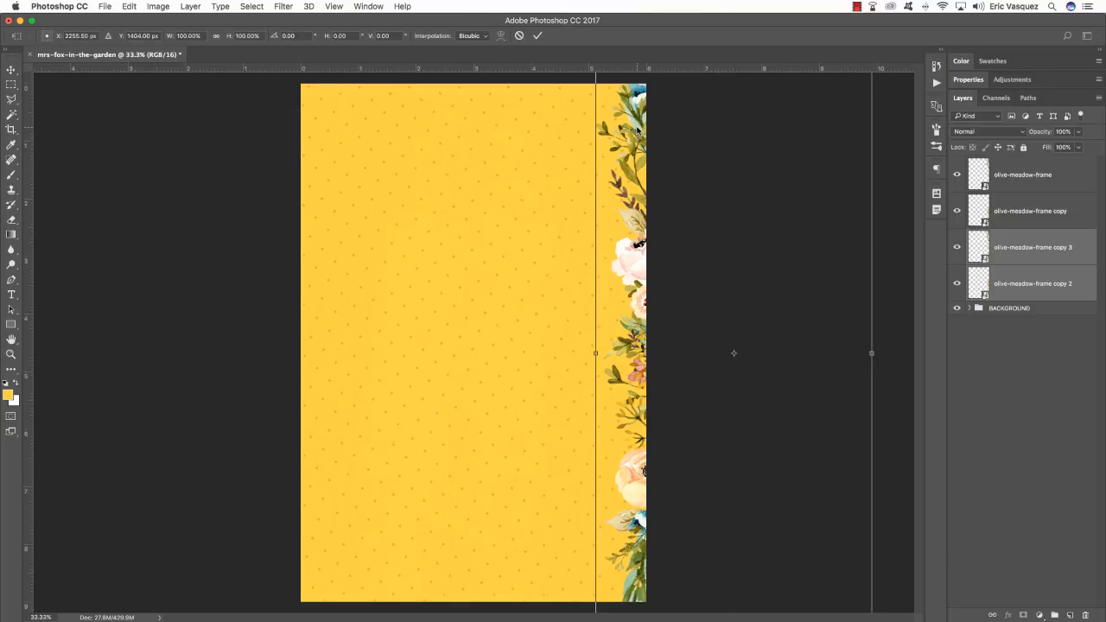
pyautogui.moveTo(638, 129); pyautogui.dragTo(229, 142)
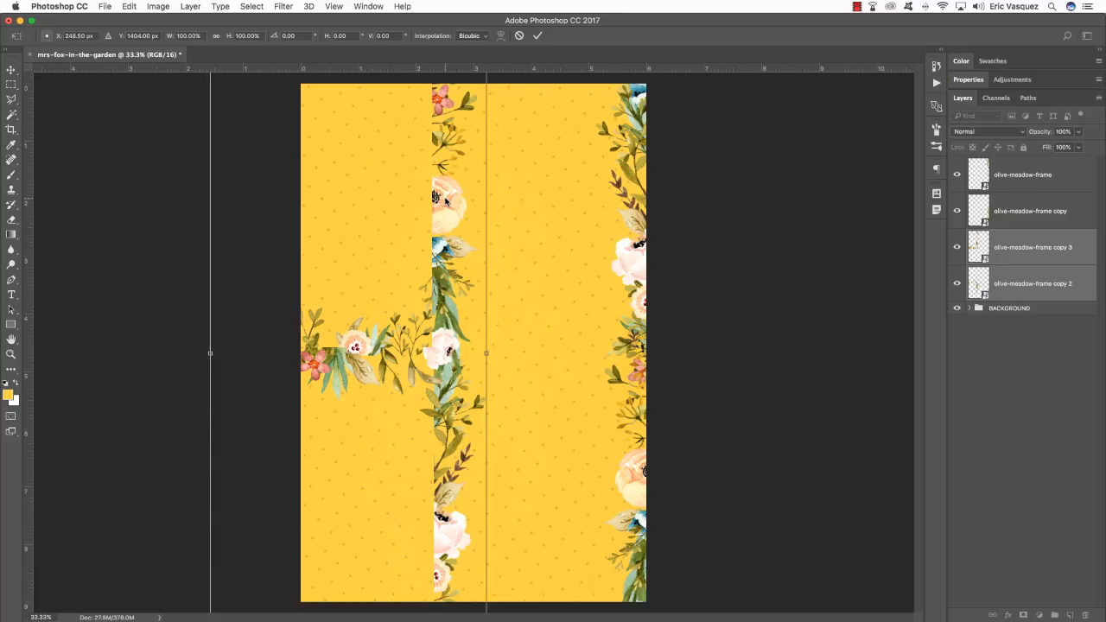
pyautogui.press('Return')
# Select olive-meadow-frame copy 3 on the canvas's left edge and nudge it upward to expose more flowers from the copy below
pyautogui.rightClick(312, 202)
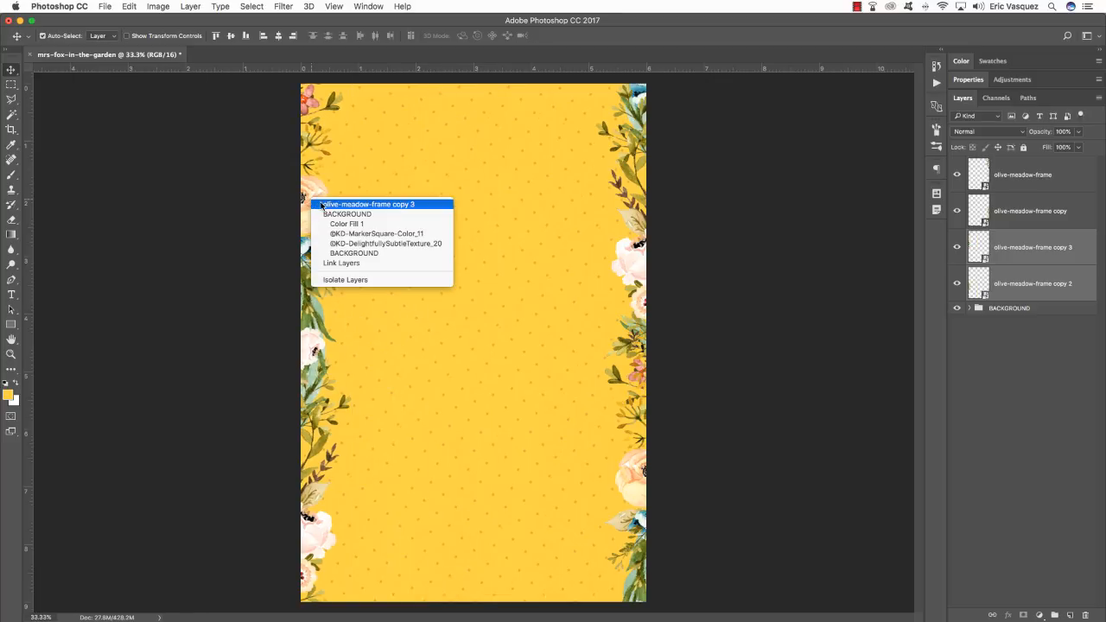
pyautogui.click(320, 203)
pyautogui.hotkey('shift', 'Up')
pyautogui.hotkey('shift', 'Up')
pyautogui.hotkey('shift', 'Up')
pyautogui.hotkey('shift', 'Up')
pyautogui.hotkey('shift', 'Up')
pyautogui.hotkey('shift', 'Up')
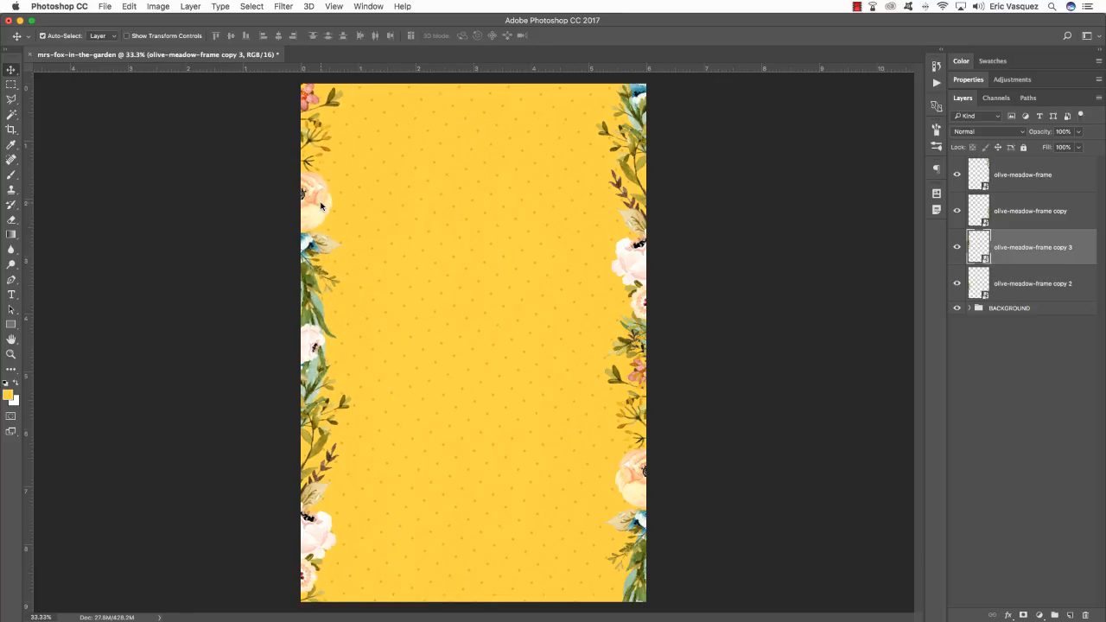
pyautogui.hotkey('shift', 'Up')
pyautogui.hotkey('shift', 'Up')
pyautogui.hotkey('shift', 'Up')
pyautogui.hotkey('shift', 'Up')
pyautogui.hotkey('shift', 'Up')
pyautogui.hotkey('shift', 'Up')
pyautogui.hotkey('shift', 'Up')
pyautogui.hotkey('shift', 'Up')
pyautogui.hotkey('shift', 'Up')
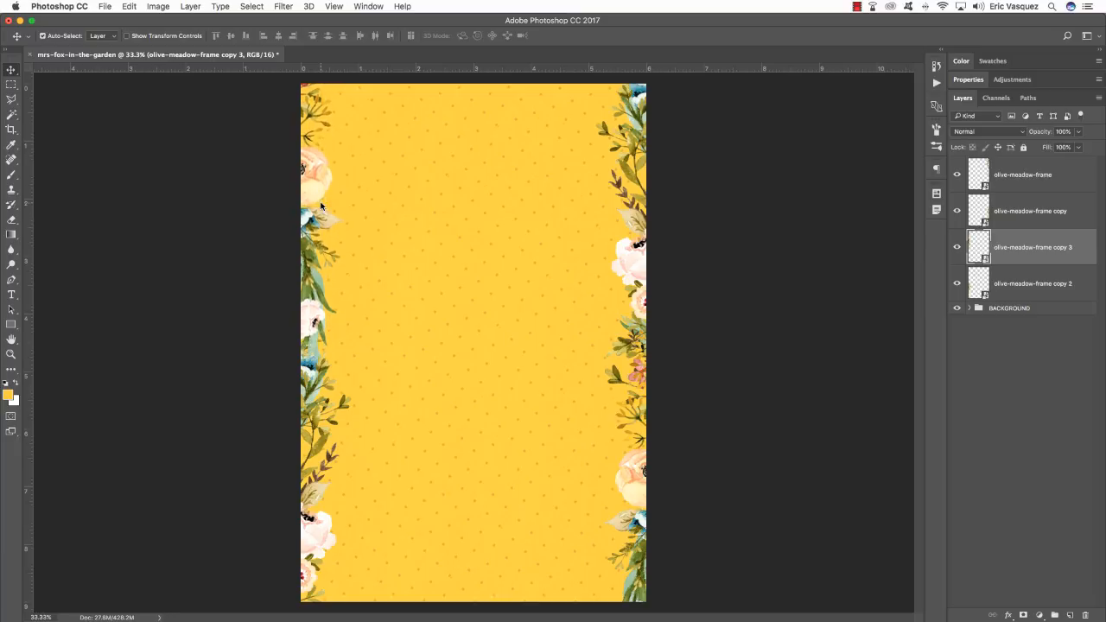
pyautogui.hotkey('shift', 'Up')
pyautogui.hotkey('shift', 'Up')
pyautogui.hotkey('shift', 'Up')
pyautogui.hotkey('shift', 'Up')
pyautogui.hotkey('shift', 'Up')
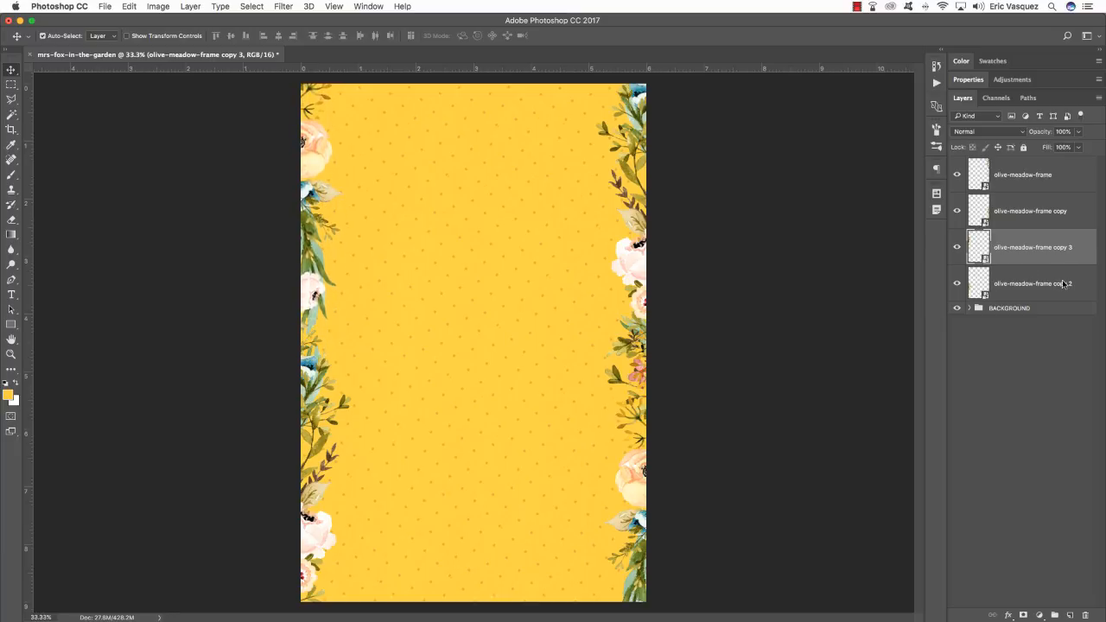
# Duplicate olive-meadow-frame copy 2, stack the duplicate beneath it, and position its top flowers along the canvas's bottom edge near the left corner
pyautogui.click(1033, 289)
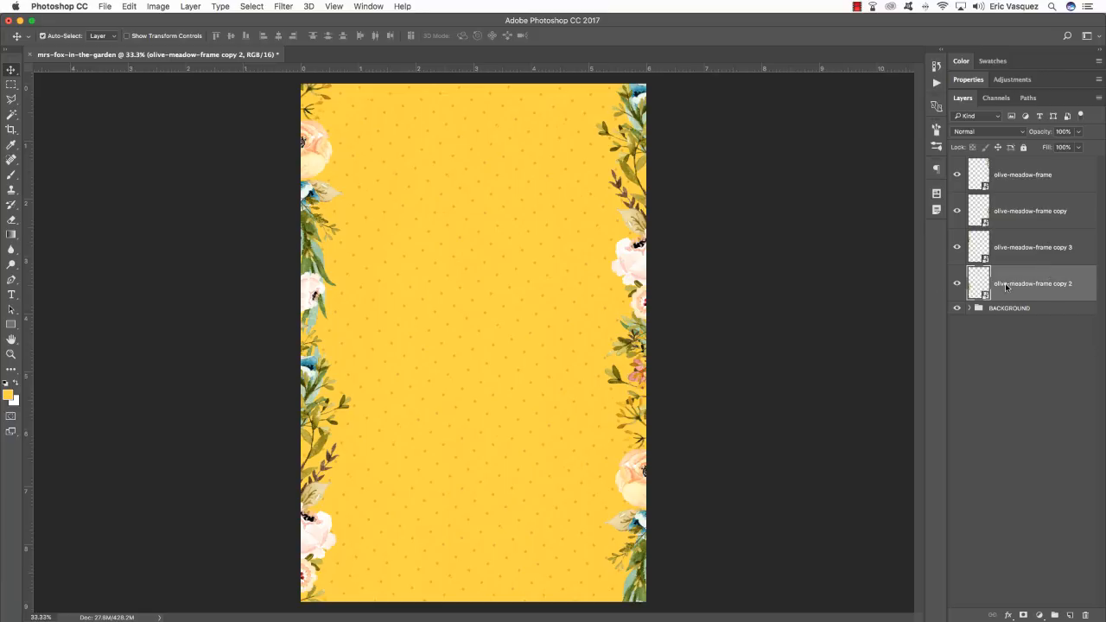
pyautogui.press('super+j')
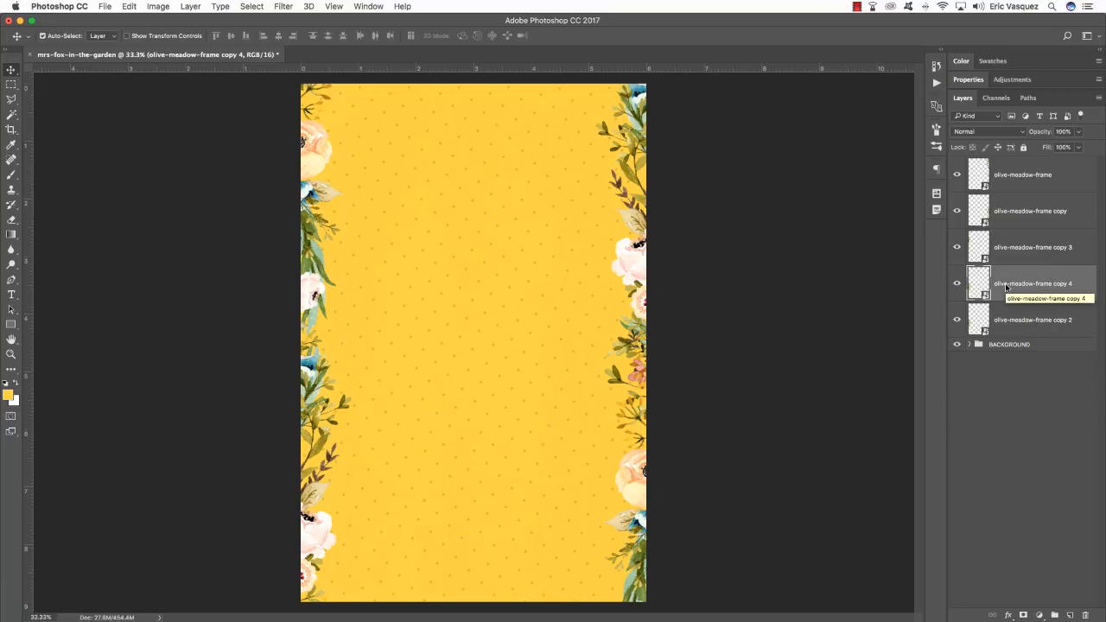
pyautogui.press('super+bracketleft')
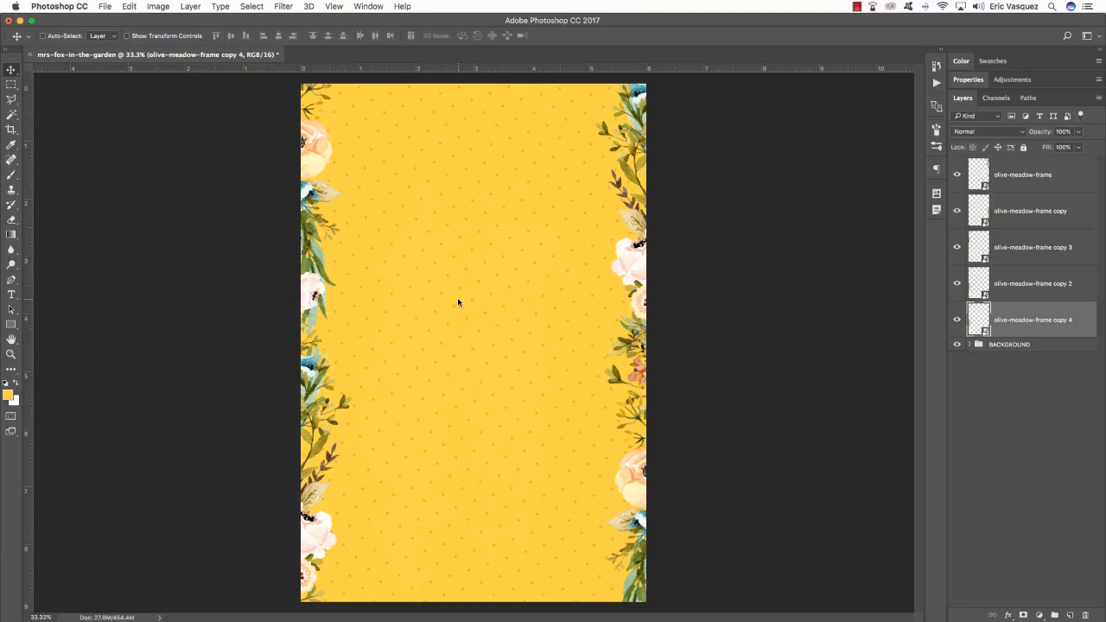
pyautogui.press('super+t')
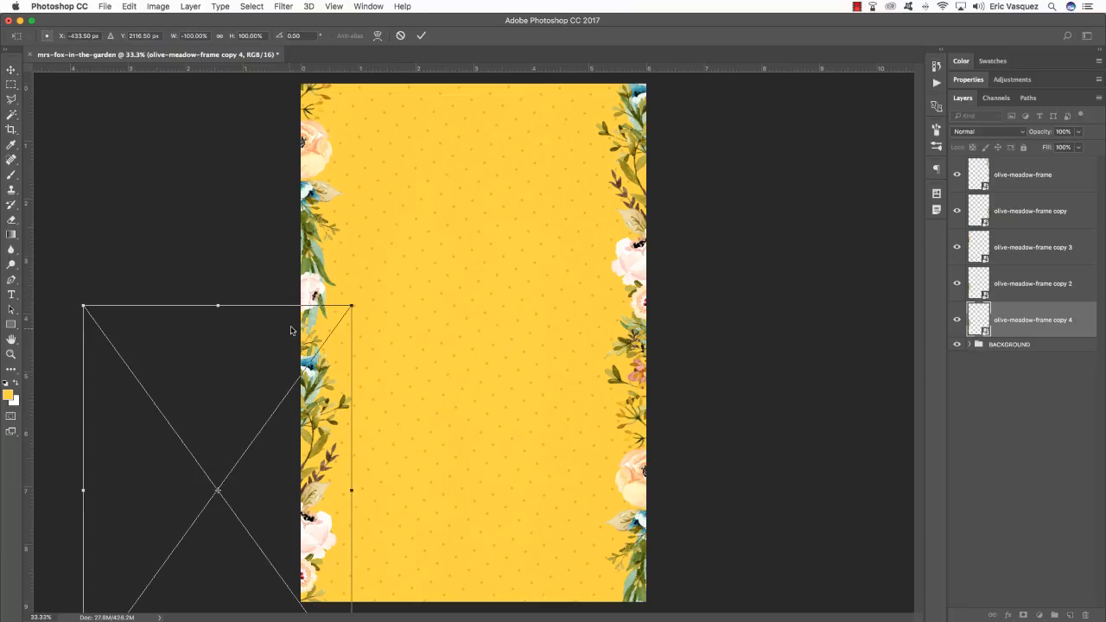
pyautogui.moveTo(291, 329); pyautogui.dragTo(464, 588)
pyautogui.press('Return')
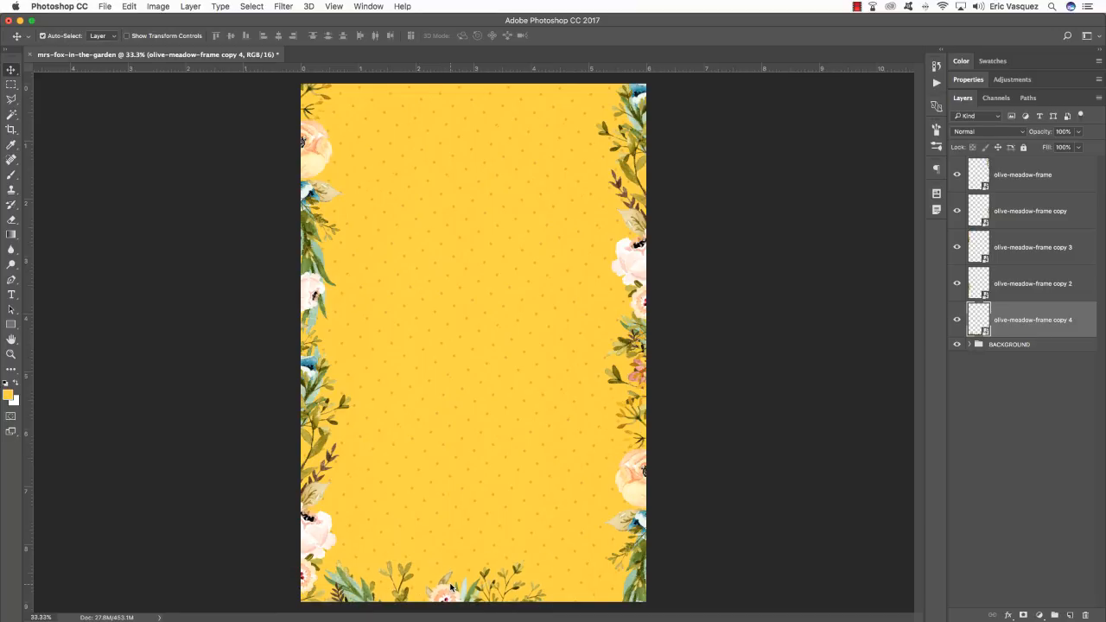
# Duplicate olive-meadow-frame copy 4 beneath itself and place the duplicate, flipped vertically, along the right part of the canvas's bottom edge
pyautogui.press('super+j')
pyautogui.press('super+[')
pyautogui.press('super+t')
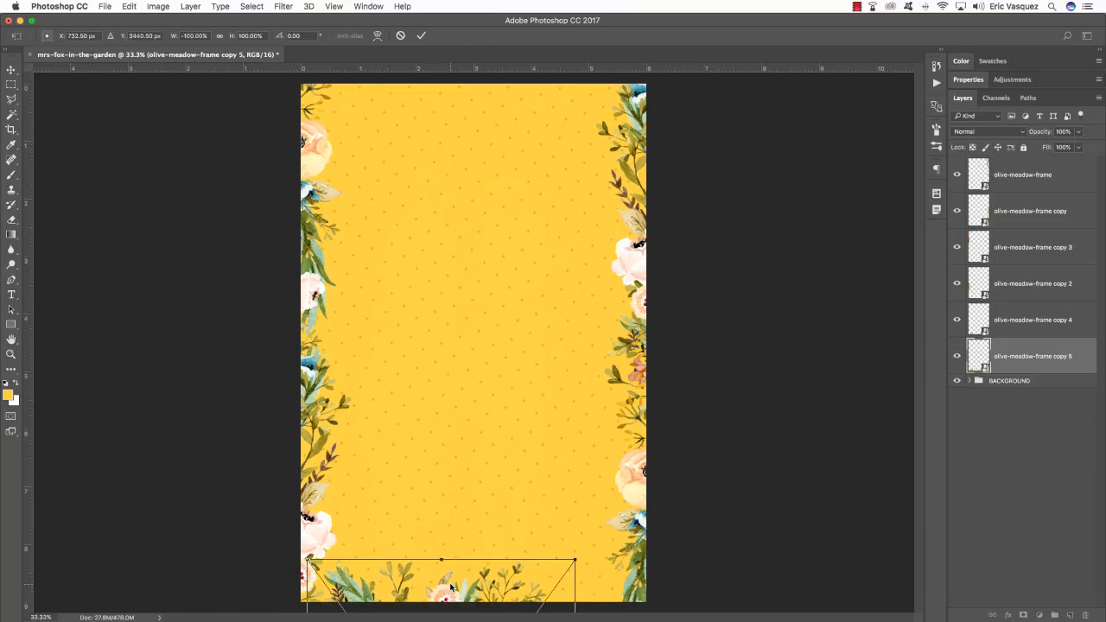
pyautogui.moveTo(355, 588); pyautogui.dragTo(558, 590)
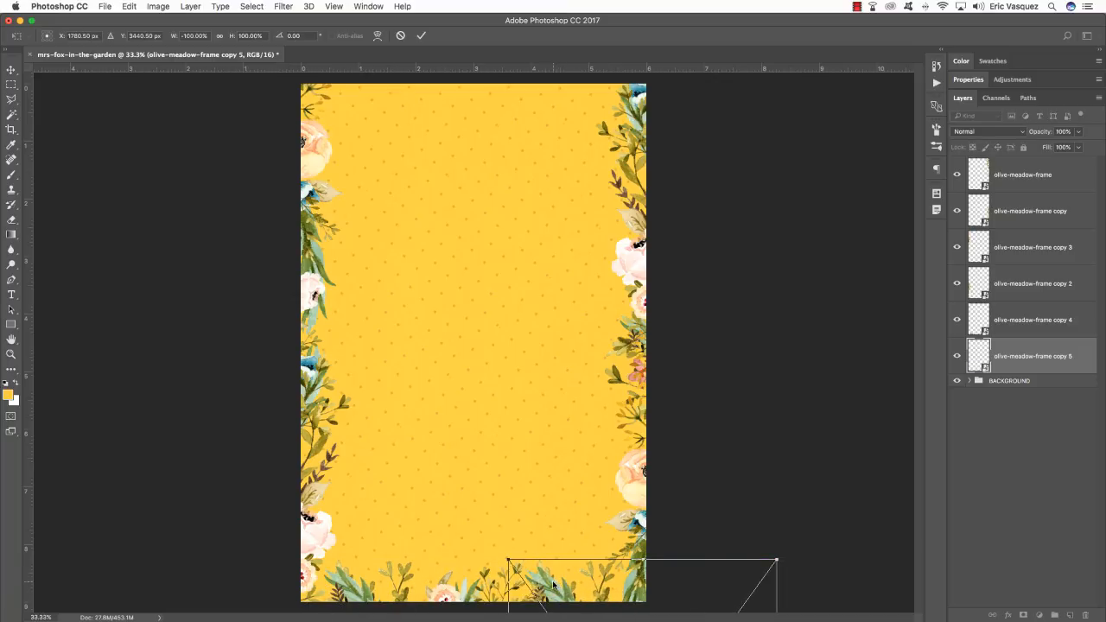
pyautogui.rightClick(554, 586)
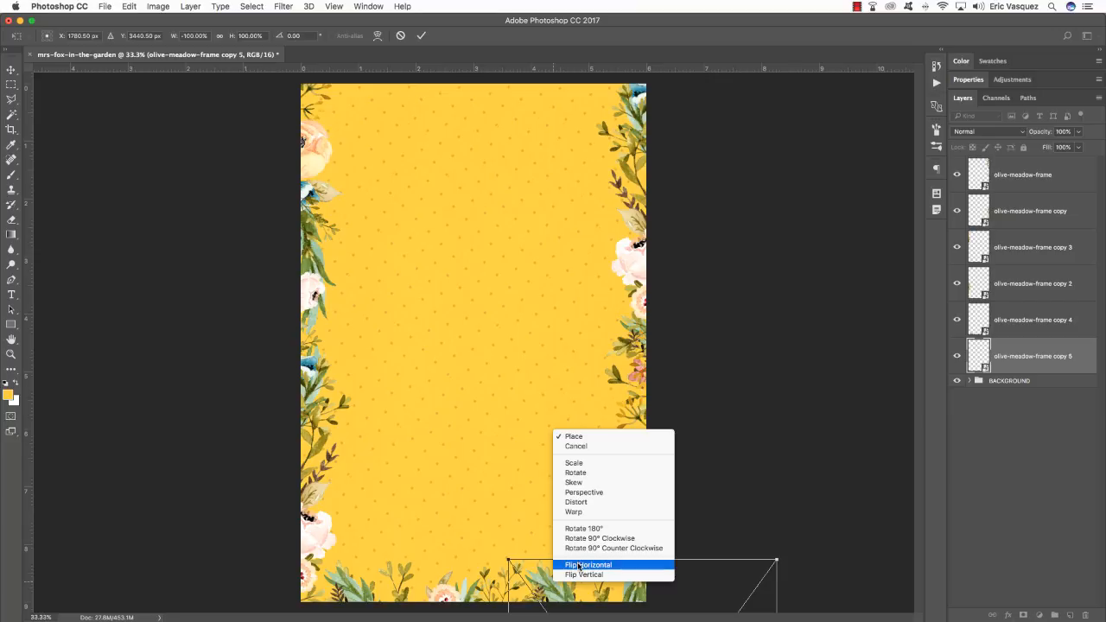
pyautogui.click(580, 567)
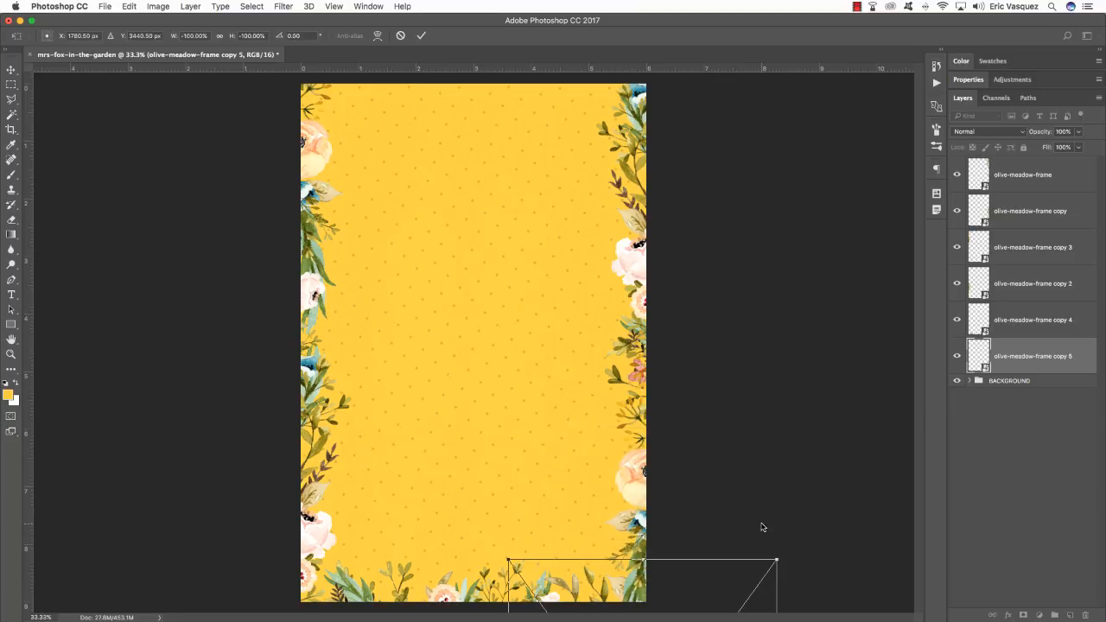
pyautogui.moveTo(628, 591); pyautogui.dragTo(586, 590)
pyautogui.press('Return')
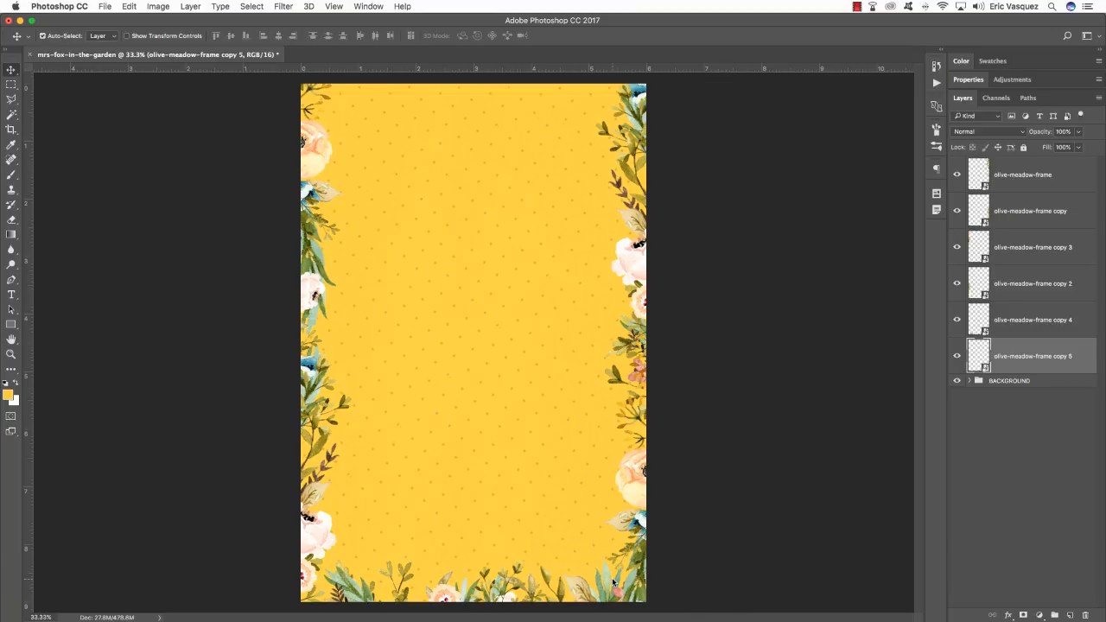
# Nudge olive-meadow-frame copy 5 to the left along the canvas's bottom edge until its pink flower clears the corner foliage
pyautogui.hotkey('shift', 'Left')
pyautogui.hotkey('shift', 'Left')
pyautogui.hotkey('shift', 'Left')
pyautogui.hotkey('shift', 'Left')
pyautogui.hotkey('shift', 'Left')
pyautogui.hotkey('shift', 'Left')
pyautogui.hotkey('shift', 'Left')
pyautogui.hotkey('shift', 'Left')
pyautogui.hotkey('shift', 'Left')
pyautogui.hotkey('shift', 'Left')
pyautogui.hotkey('shift', 'Left')
pyautogui.hotkey('shift', 'Left')
pyautogui.hotkey('shift', 'Left')
pyautogui.hotkey('shift', 'Left')
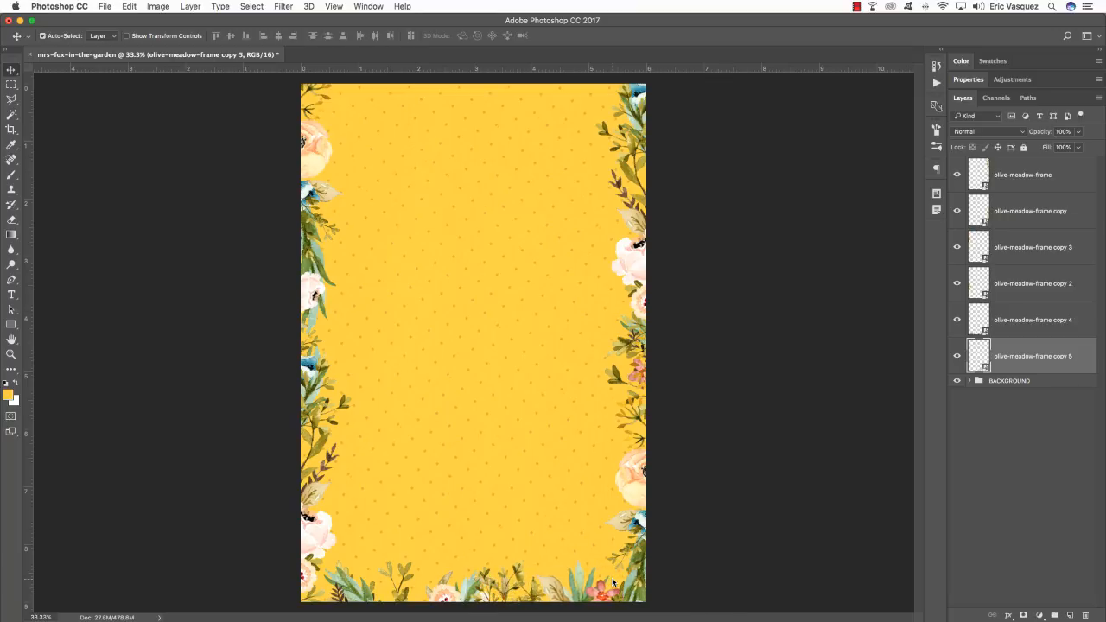
pyautogui.hotkey('shift', 'Left')
pyautogui.hotkey('shift', 'Left')
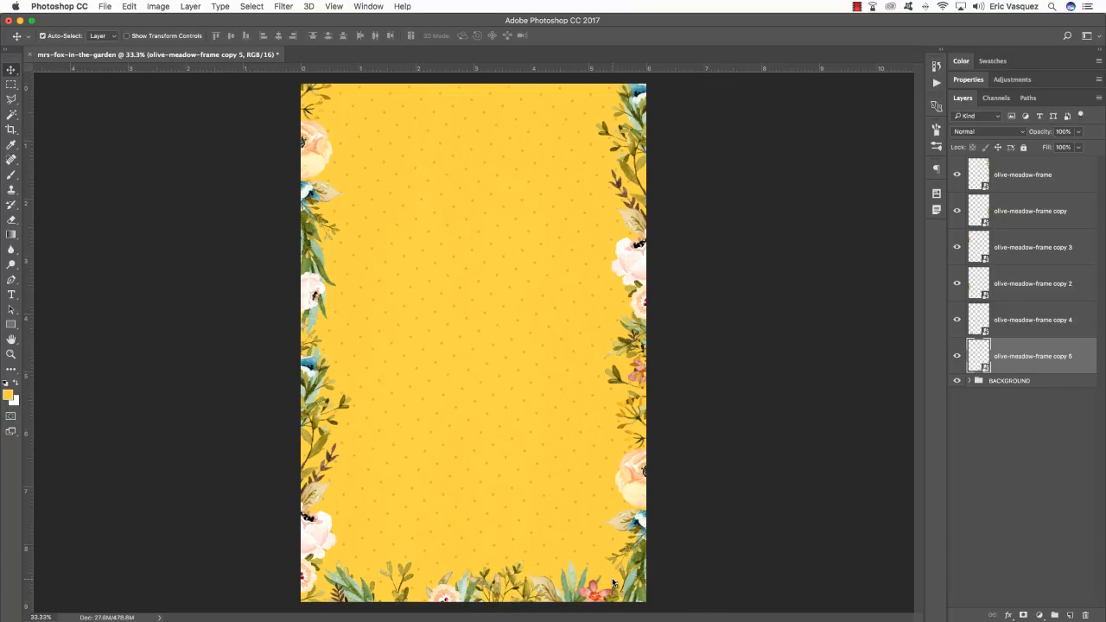
# Select olive-meadow-frame copy 4 and nudge it left along the canvas's bottom edge until its peach flower sits near the corner
pyautogui.rightClick(449, 591)
pyautogui.click(471, 517)
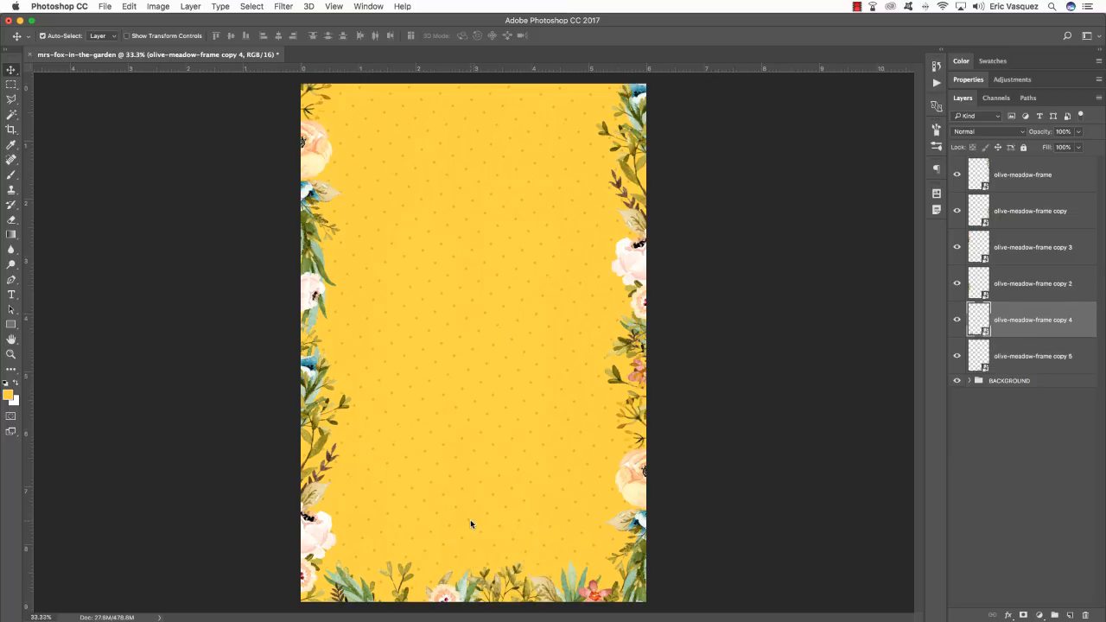
pyautogui.hotkey('shift', 'Left')
pyautogui.hotkey('shift', 'Left')
pyautogui.hotkey('shift', 'Left')
pyautogui.hotkey('shift', 'Left')
pyautogui.hotkey('shift', 'Left')
pyautogui.hotkey('shift', 'Left')
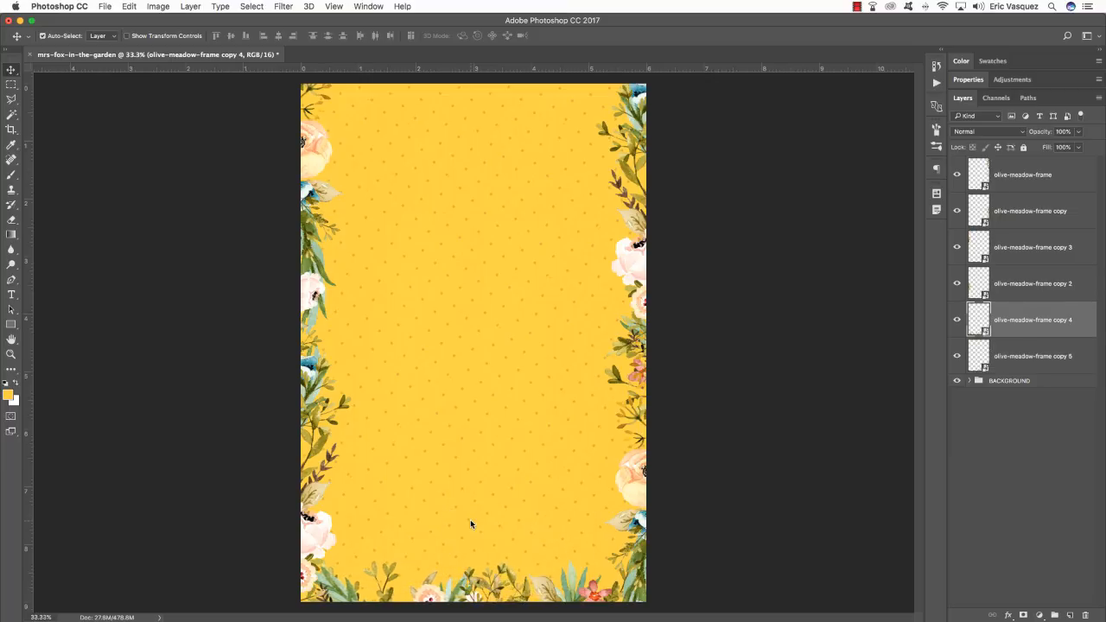
pyautogui.hotkey('shift', 'Left')
pyautogui.hotkey('shift', 'Left')
pyautogui.hotkey('shift', 'Left')
pyautogui.hotkey('shift', 'Left')
pyautogui.hotkey('shift', 'Left')
pyautogui.hotkey('shift', 'Left')
pyautogui.hotkey('shift', 'Left')
pyautogui.hotkey('shift', 'Left')
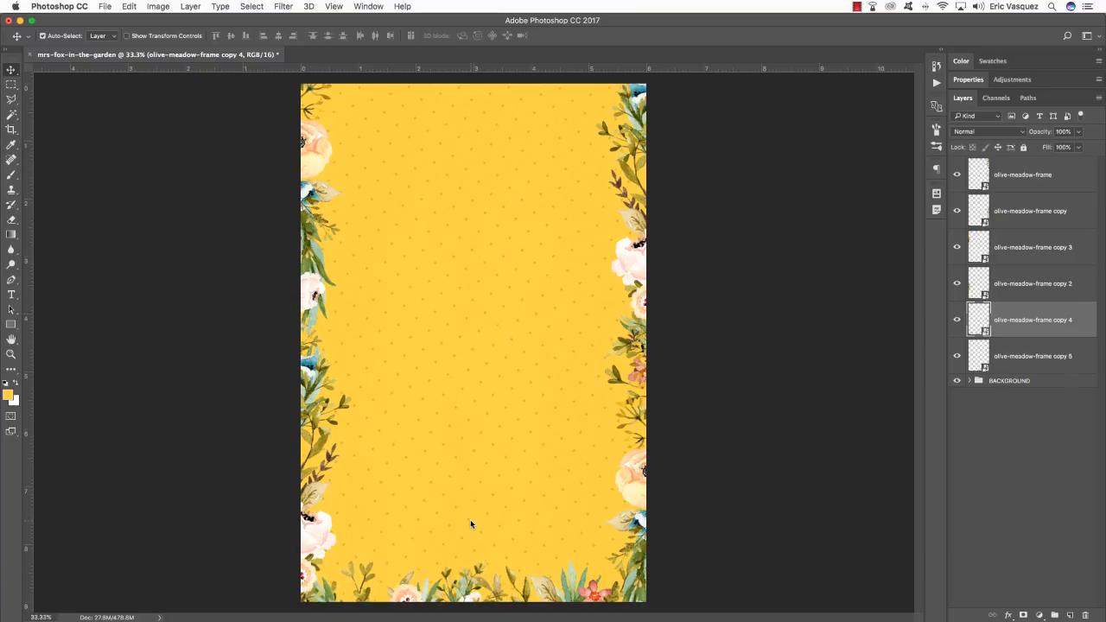
pyautogui.hotkey('shift', 'Left')
pyautogui.hotkey('shift', 'Left')
pyautogui.hotkey('shift', 'Left')
pyautogui.hotkey('shift', 'Left')
pyautogui.hotkey('shift', 'Left')
pyautogui.hotkey('shift', 'Left')
pyautogui.hotkey('shift', 'Left')
pyautogui.hotkey('shift', 'Left')
pyautogui.hotkey('shift', 'Left')
pyautogui.hotkey('shift', 'Left')
pyautogui.hotkey('shift', 'Left')
pyautogui.hotkey('shift', 'Left')
pyautogui.hotkey('shift', 'Left')
pyautogui.hotkey('shift', 'Left')
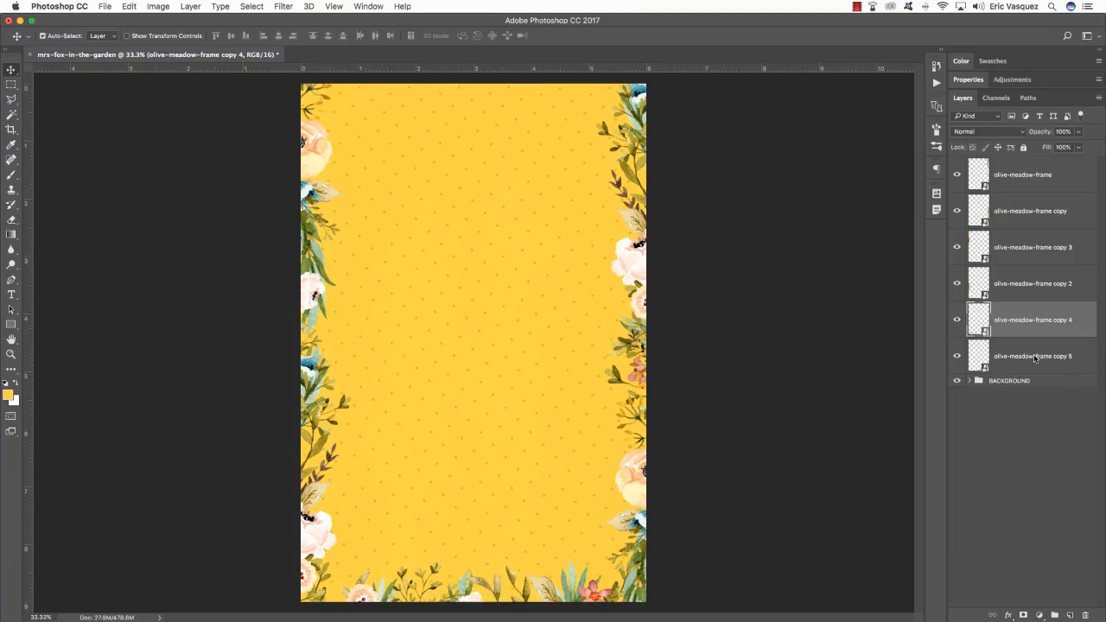
# Duplicate olive-meadow-frame copy 4 and copy 5 together and stack both duplicates beneath the other frame layers
pyautogui.click(1035, 358)
pyautogui.keyDown('shift'); pyautogui.click(1046, 323); pyautogui.keyUp('shift')
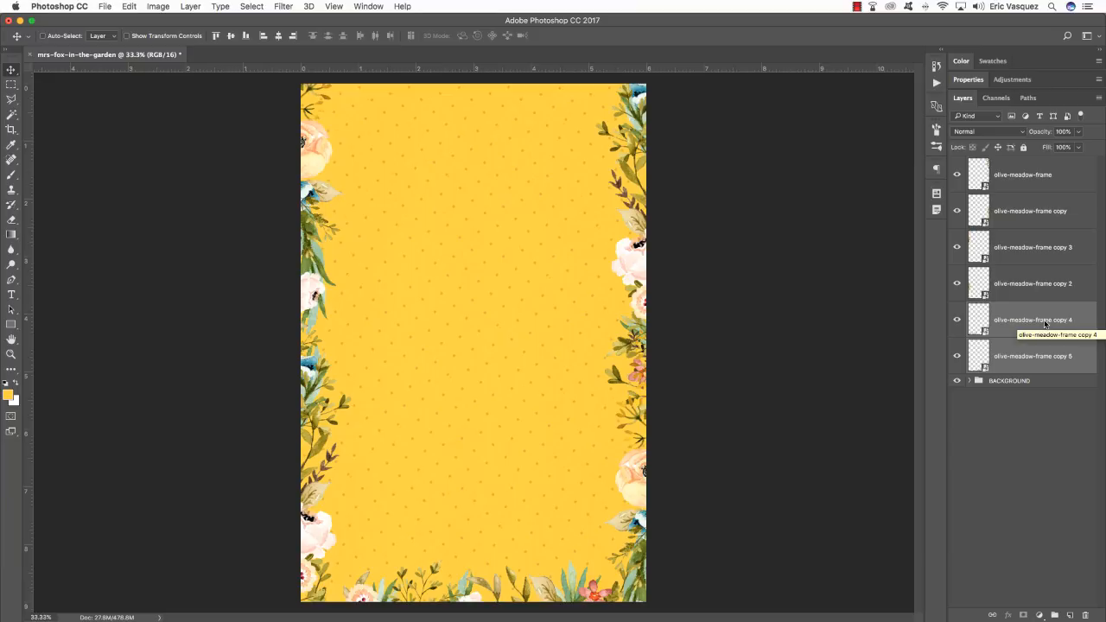
pyautogui.press('super+j')
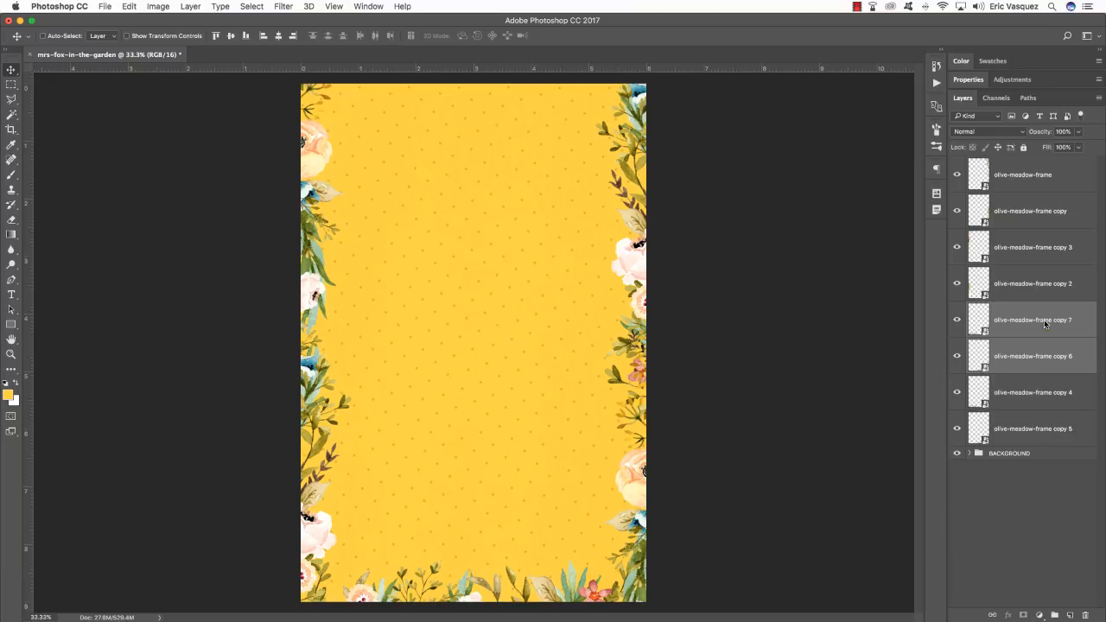
pyautogui.press('super+bracketleft')
pyautogui.press('super+bracketleft')
# Rotate the two duplicated frame pieces 180 degrees and position them so their flowers hang along the canvas's top edge
pyautogui.press('super+t')
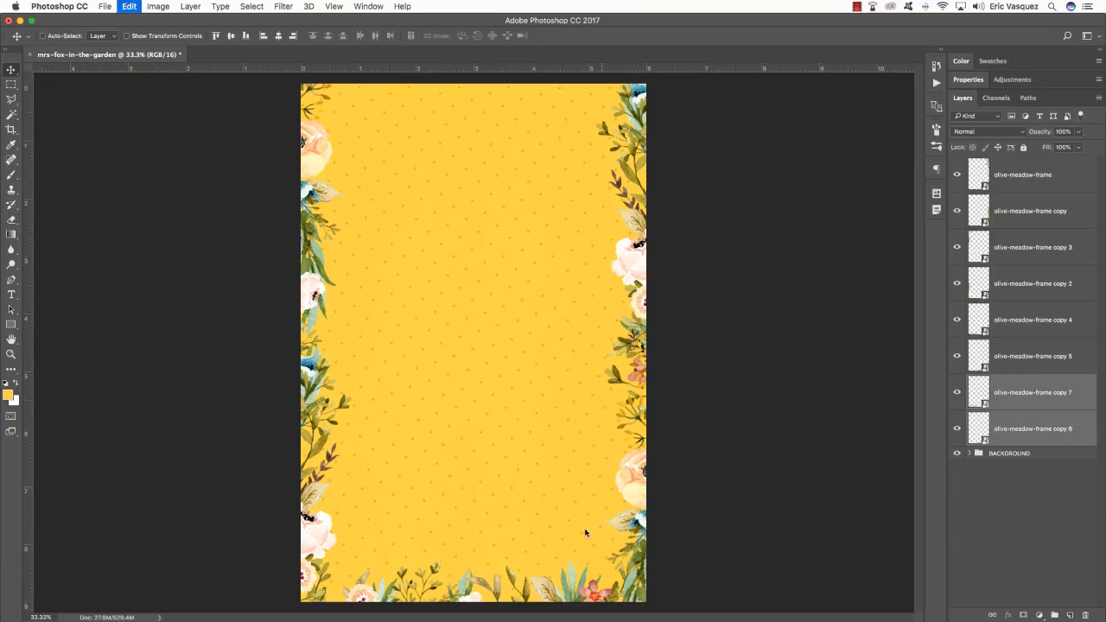
pyautogui.moveTo(586, 594); pyautogui.dragTo(586, 316)
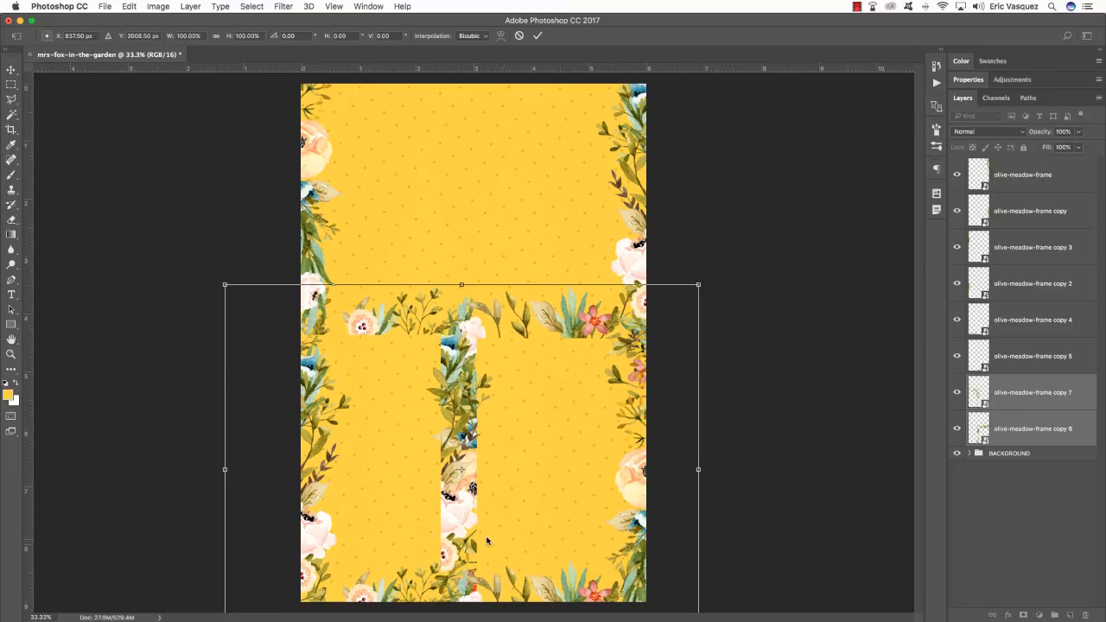
pyautogui.moveTo(461, 542); pyautogui.dragTo(460, 346)
pyautogui.moveTo(503, 413); pyautogui.dragTo(600, 111)
pyautogui.press('Return')
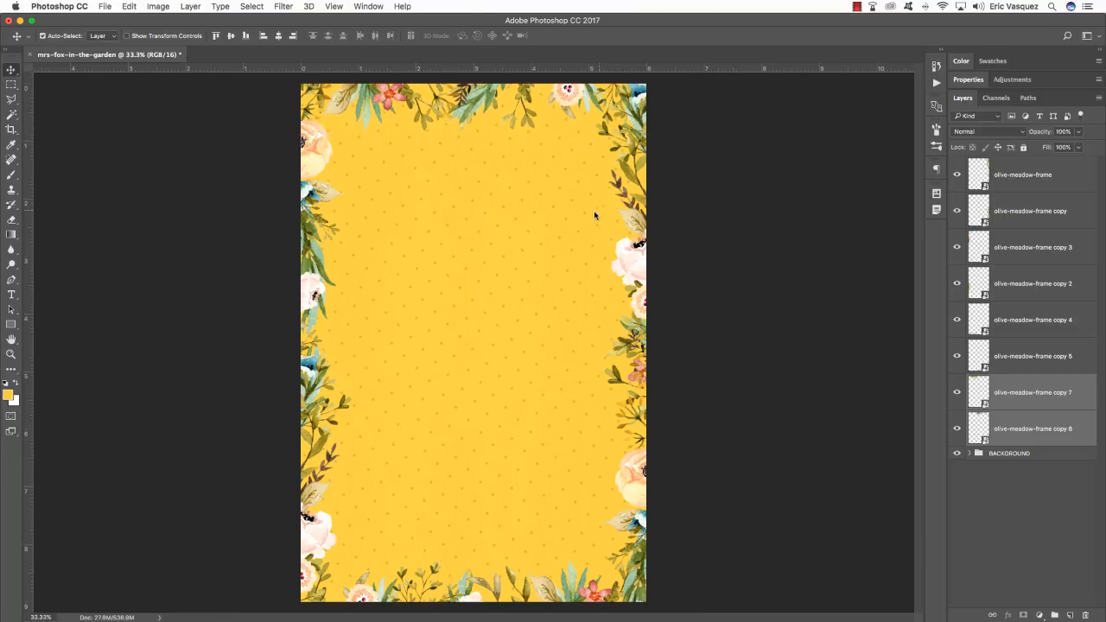
# Move olive-meadow-frame copy 6 slightly to the right along the canvas's top edge, bringing its peach flower closer to the corner
pyautogui.click(1050, 436)
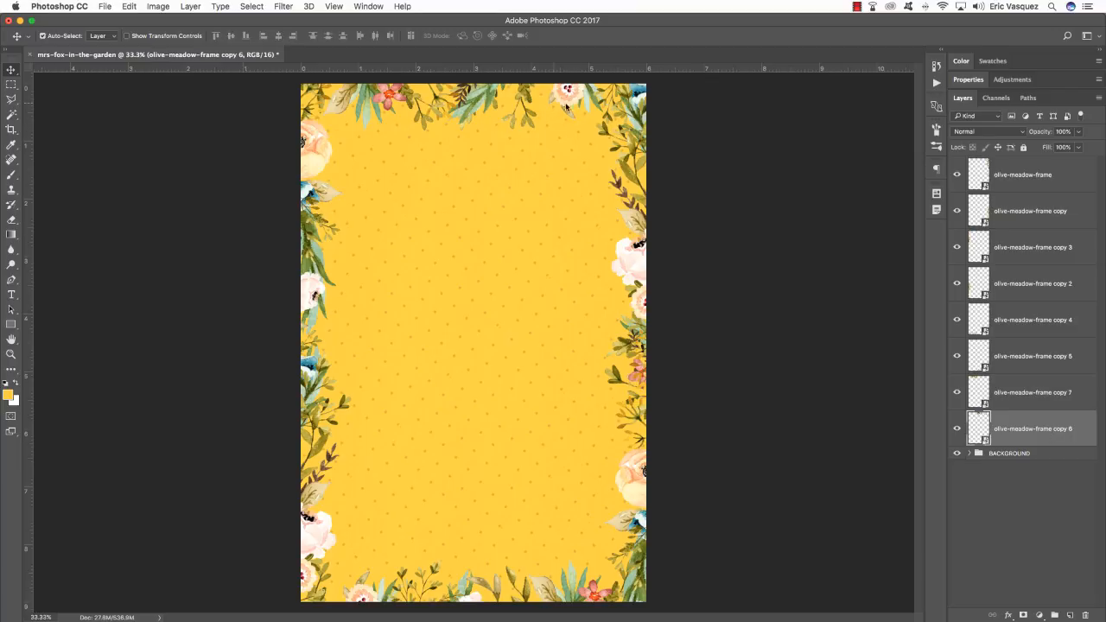
pyautogui.rightClick(576, 98)
pyautogui.click(579, 99)
pyautogui.press('super+t')
pyautogui.moveTo(571, 97)
pyautogui.mouseDown()
pyautogui.moveTo(559, 98)
pyautogui.moveTo(592, 96)
pyautogui.mouseUp()
pyautogui.press('Return')
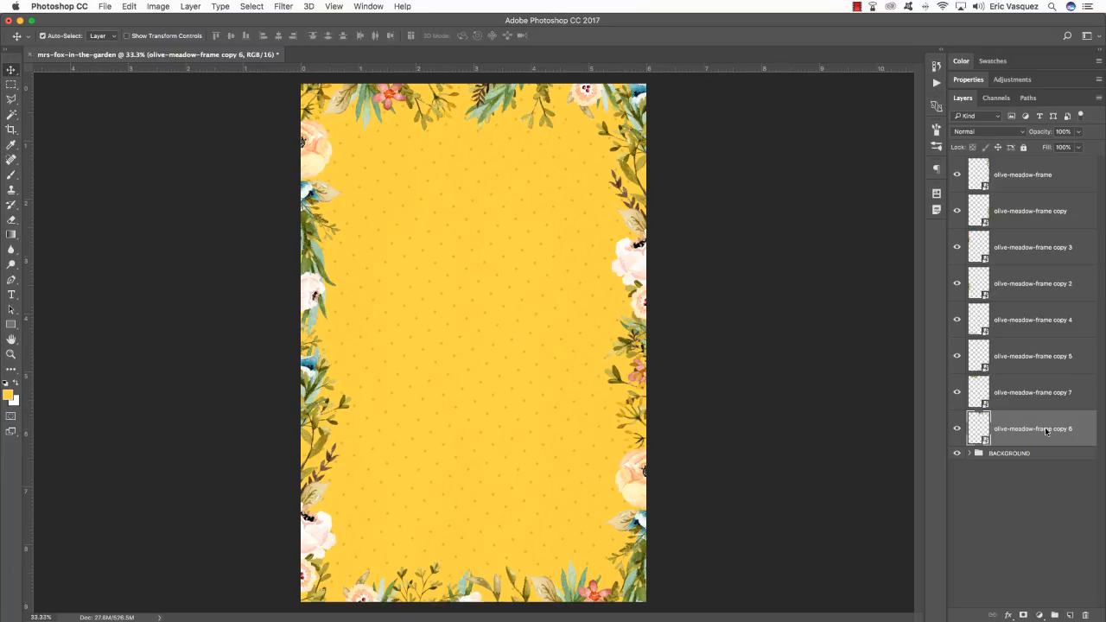
# Group all the olive-meadow-frame layers and name the group FRAME
pyautogui.click(1068, 178)
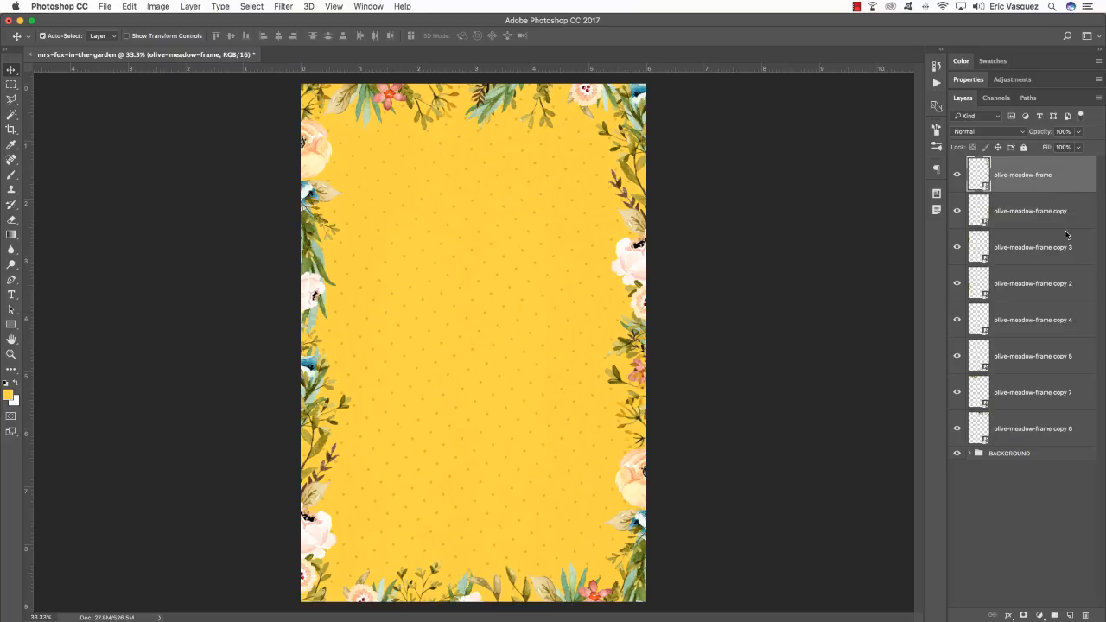
pyautogui.keyDown('shift'); pyautogui.click(1075, 432); pyautogui.keyUp('shift')
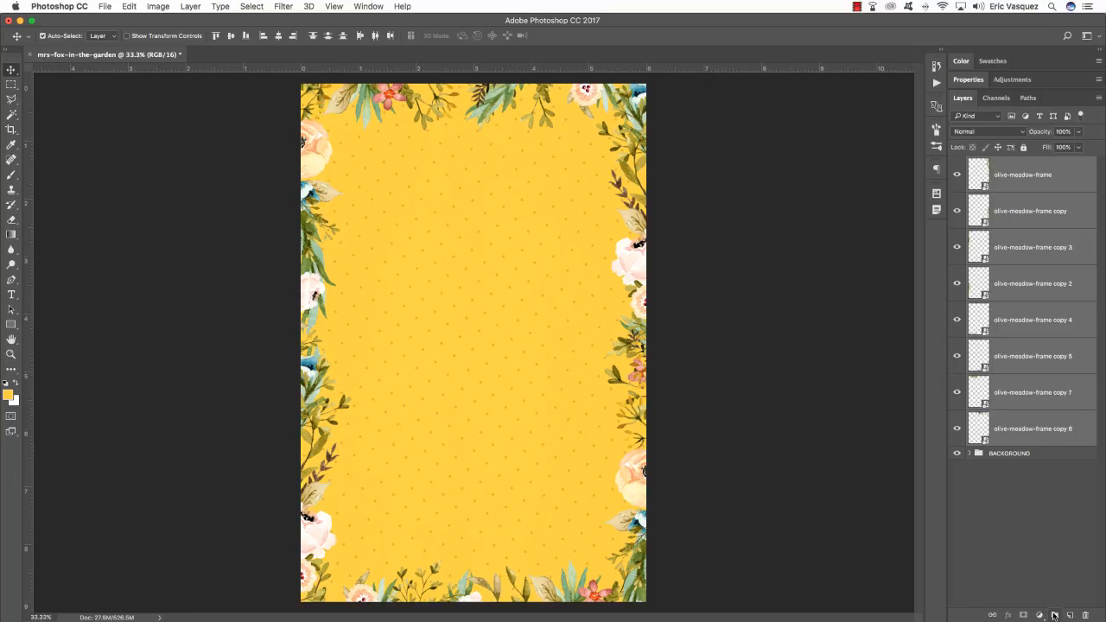
pyautogui.click(1054, 615)
pyautogui.doubleClick(1000, 163)
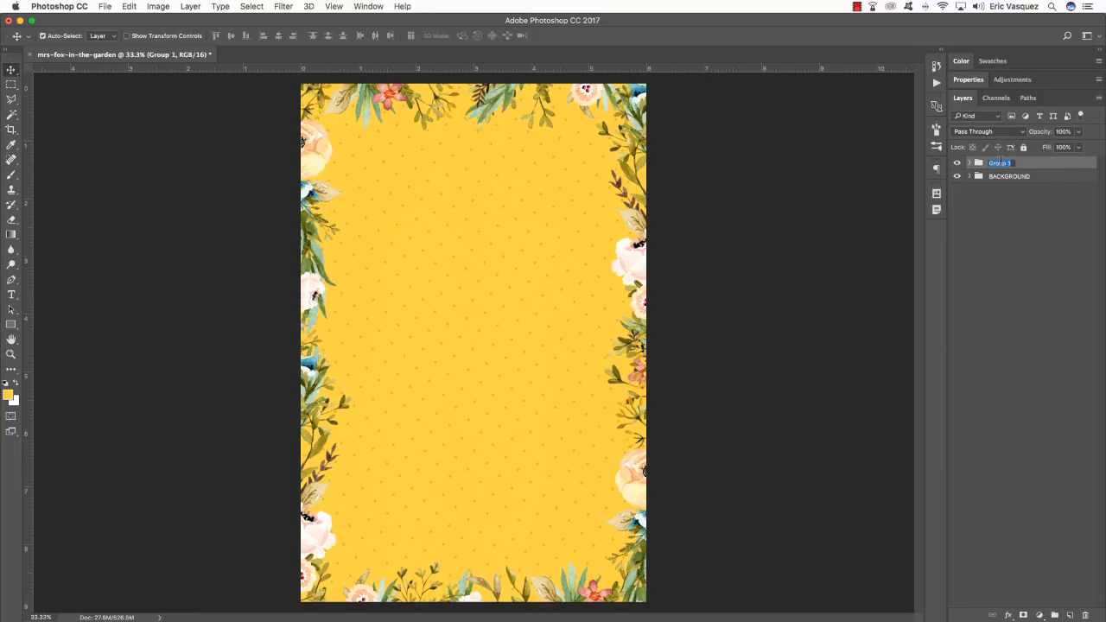
pyautogui.write('fRAME')
pyautogui.press('Return')
# Switch to Finder, open Fox.png in Photoshop, and copy its fox layer into the mrs-fox-in-the-garden document above the FRAME group
pyautogui.press('super+Tab')
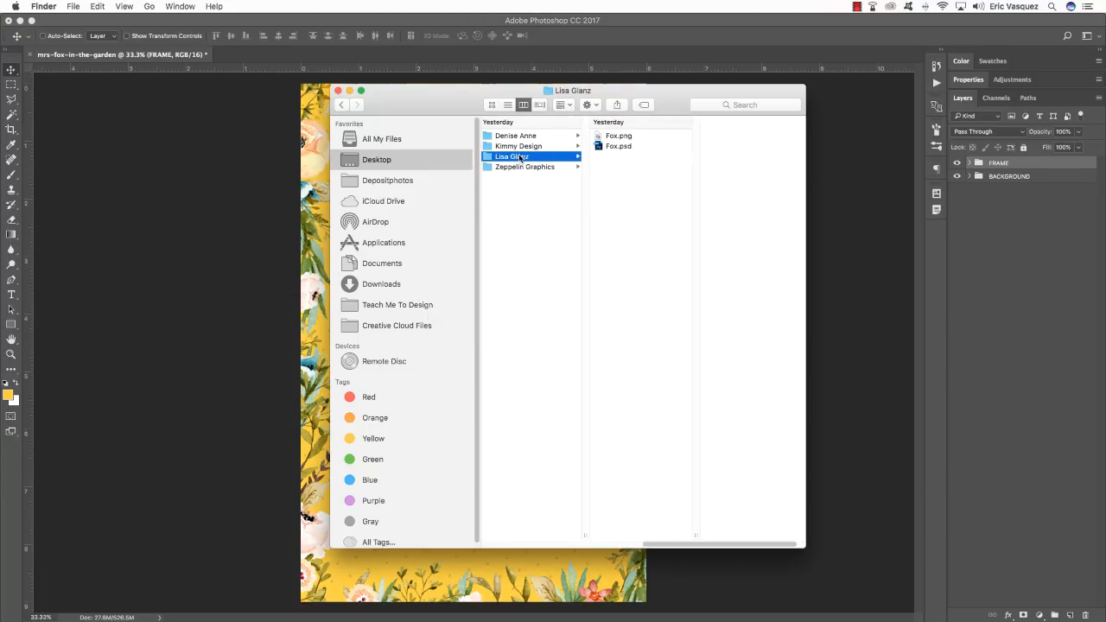
pyautogui.click(605, 137)
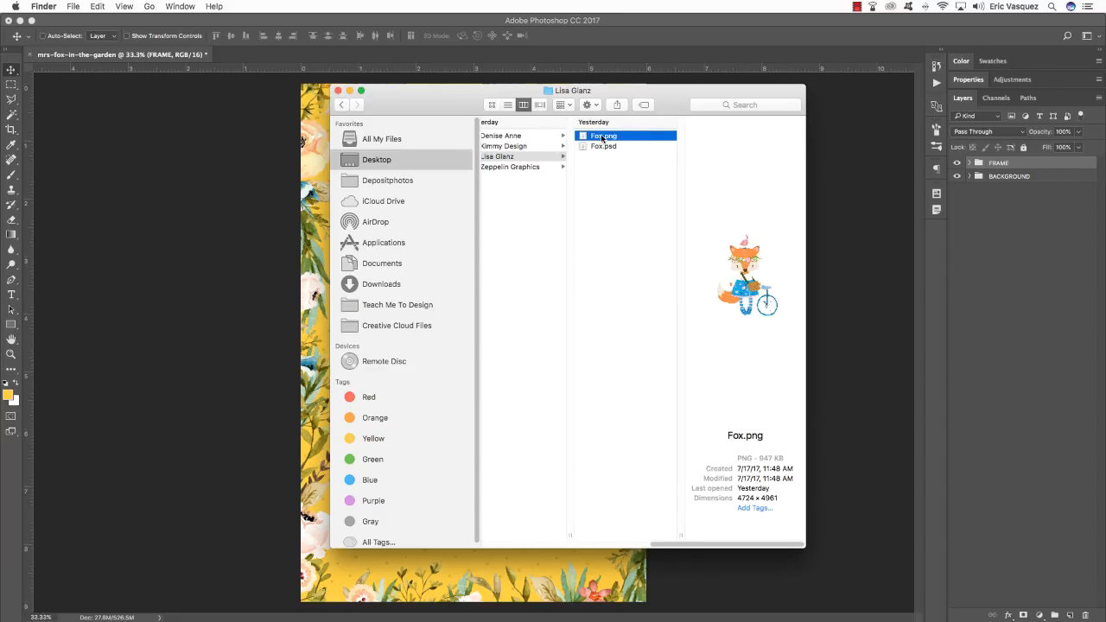
pyautogui.moveTo(605, 136); pyautogui.dragTo(783, 599)
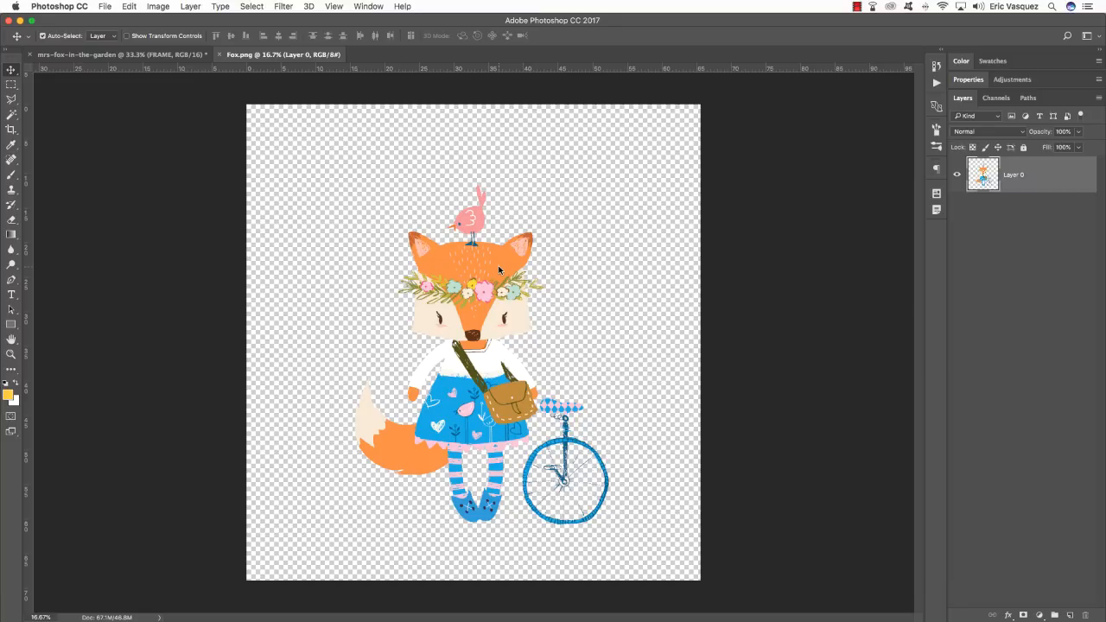
pyautogui.moveTo(284, 55); pyautogui.dragTo(795, 280)
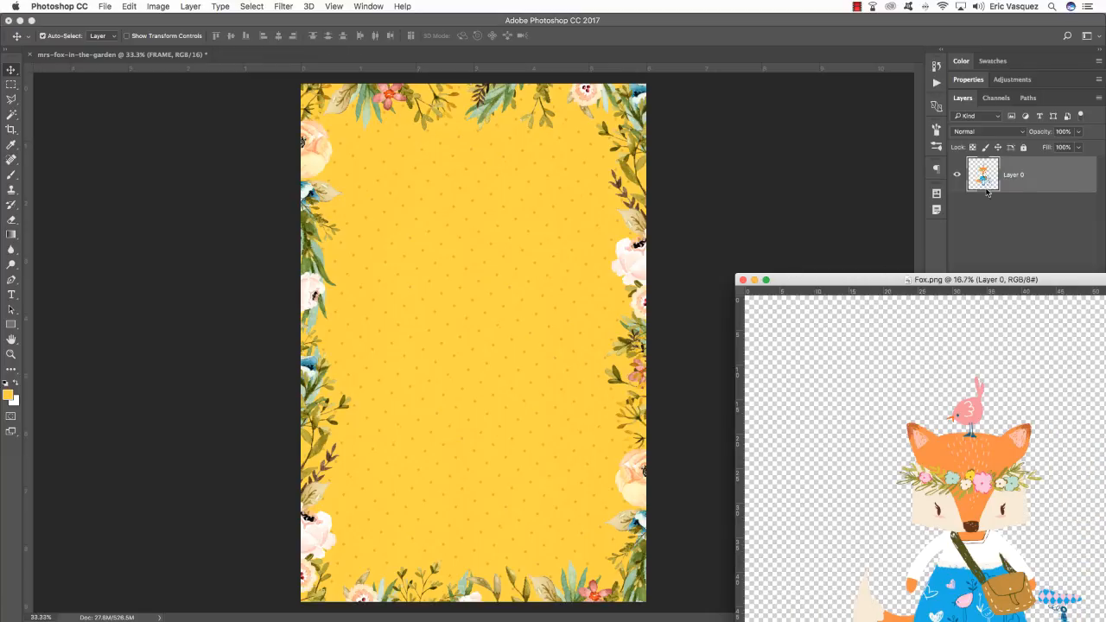
pyautogui.moveTo(988, 191); pyautogui.dragTo(501, 282)
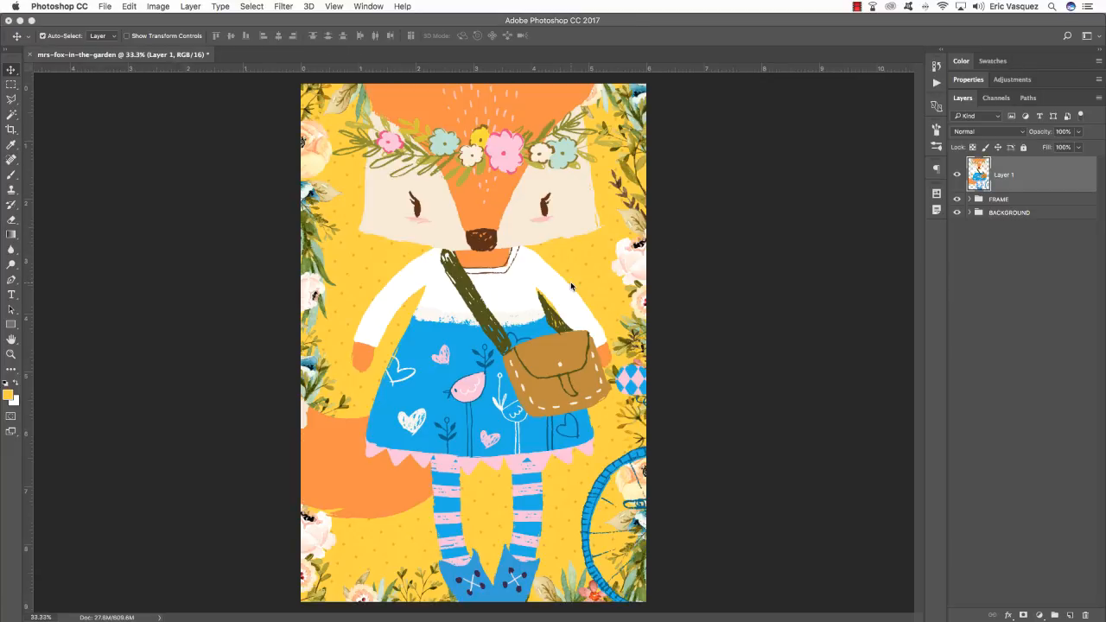
pyautogui.hotkey('ctrl', 'Tab')
pyautogui.hotkey('ctrl', 'Tab')
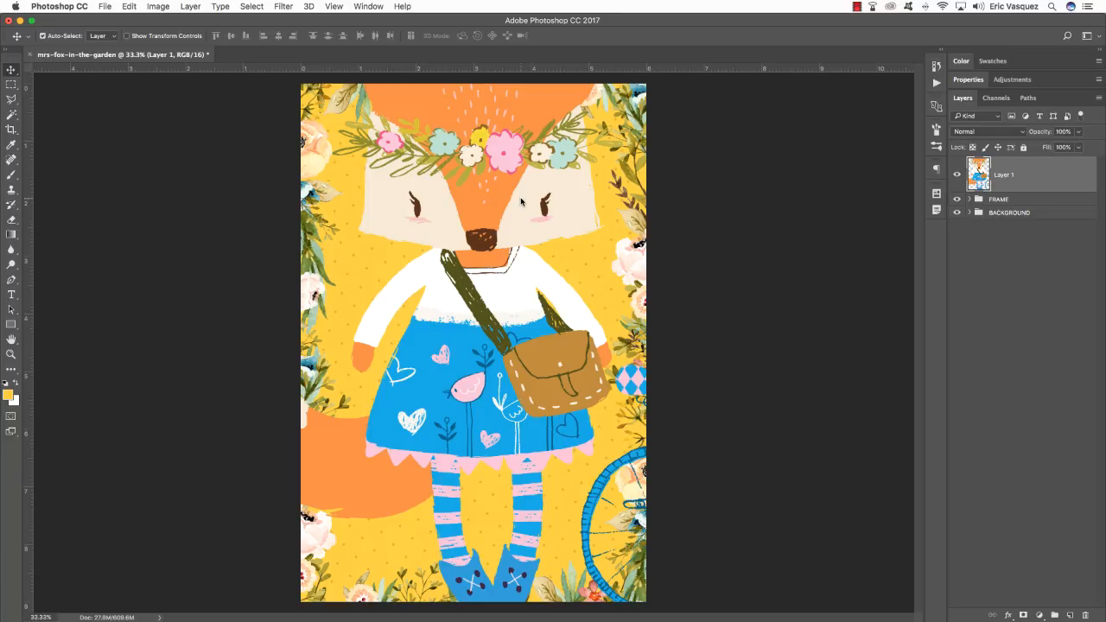
# Rename the fox layer MRS FOX and convert it to a Smart Object
pyautogui.doubleClick(1004, 175)
pyautogui.write('MRS FOX')
pyautogui.press('Return')
pyautogui.rightClick(1060, 166)
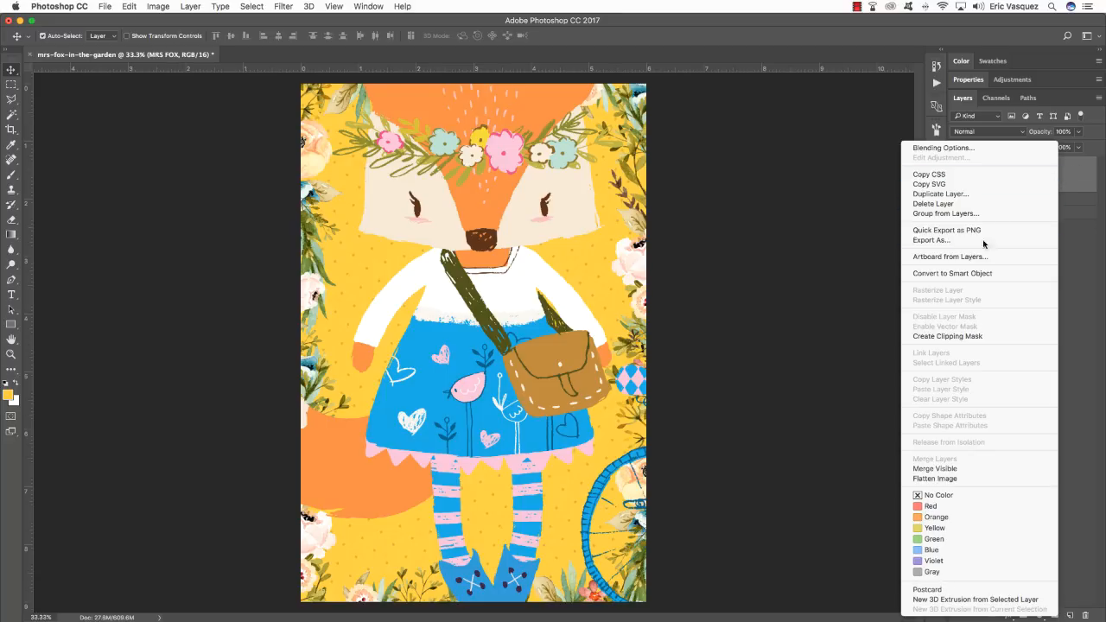
pyautogui.click(969, 273)
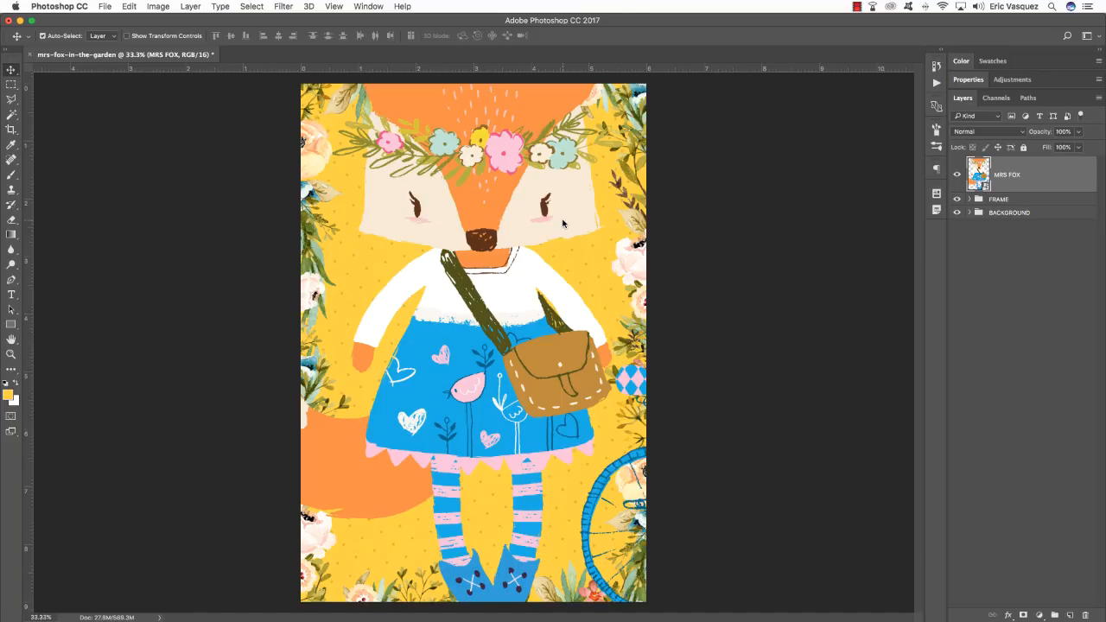
# Scale MRS FOX proportionally to about 40.8% and place it inside the floral frame, centred in the canvas's lower half
pyautogui.hotkey('ctrl', 't')
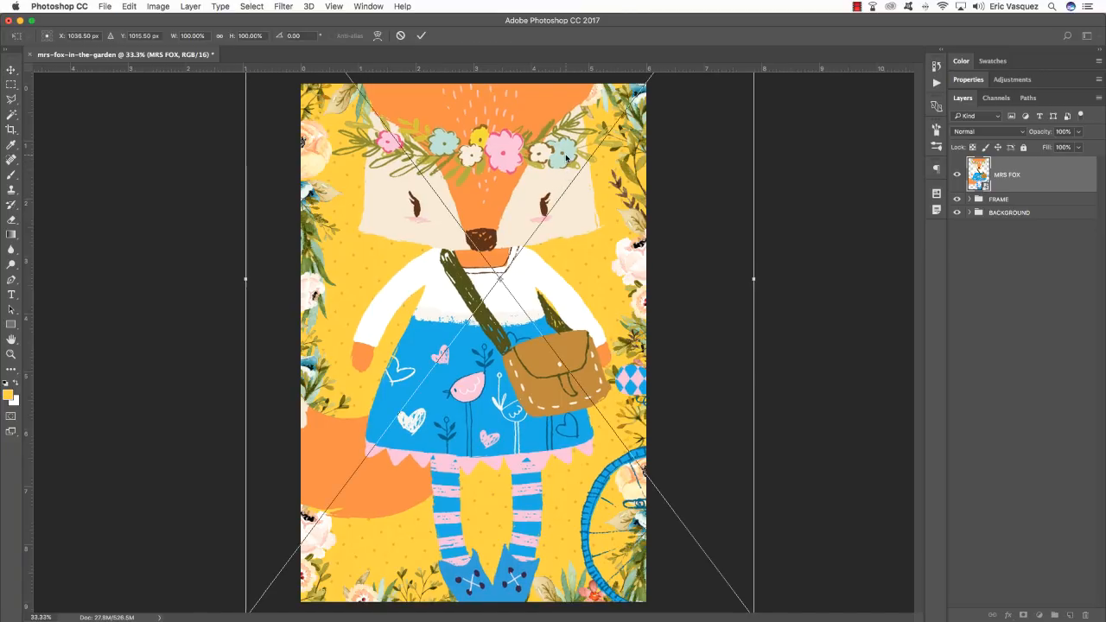
pyautogui.moveTo(566, 156); pyautogui.dragTo(558, 373)
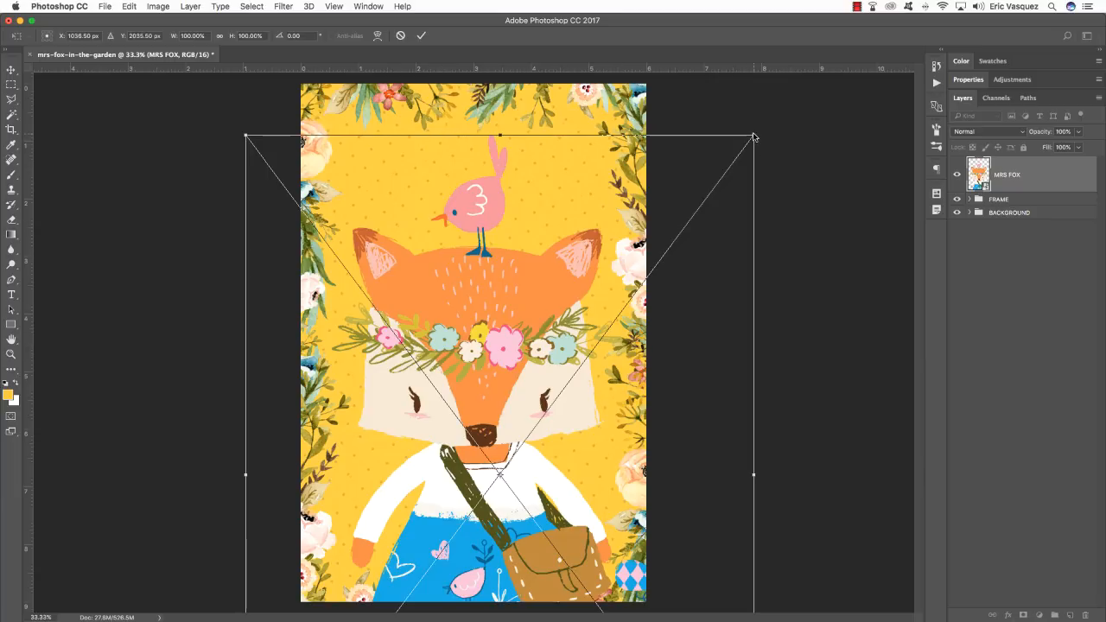
pyautogui.moveTo(753, 137); pyautogui.dragTo(604, 336)
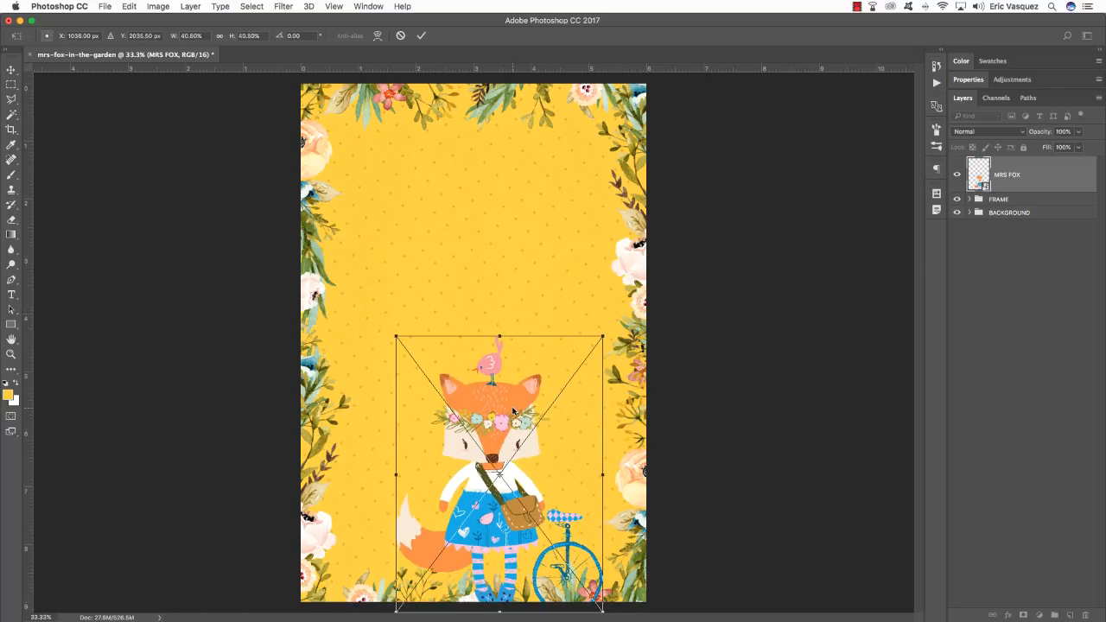
pyautogui.moveTo(514, 411); pyautogui.dragTo(494, 362)
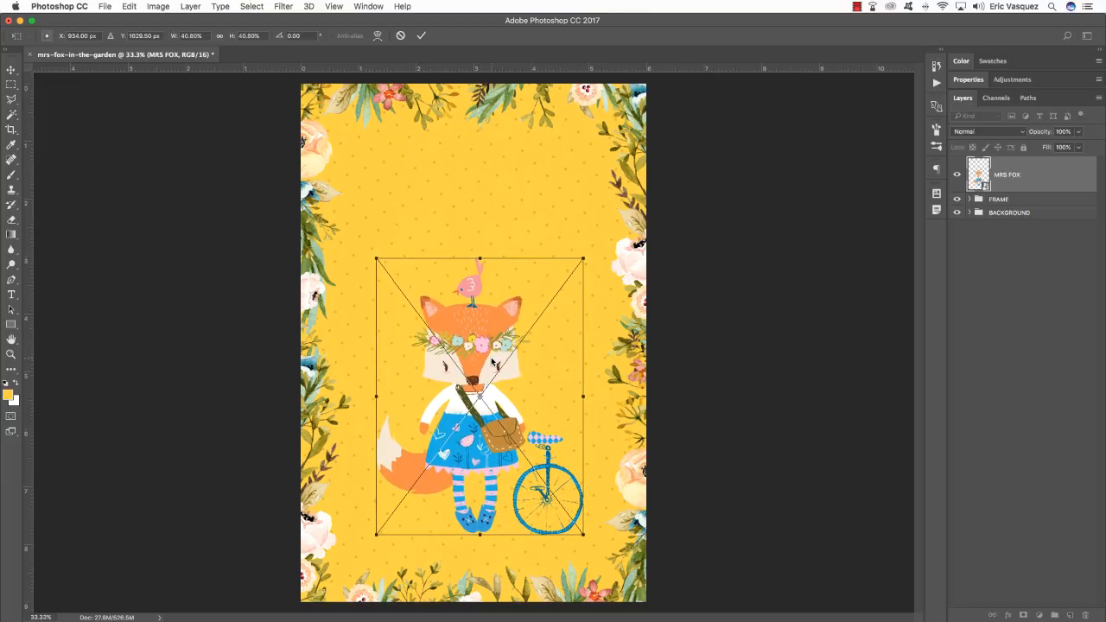
pyautogui.press('Return')
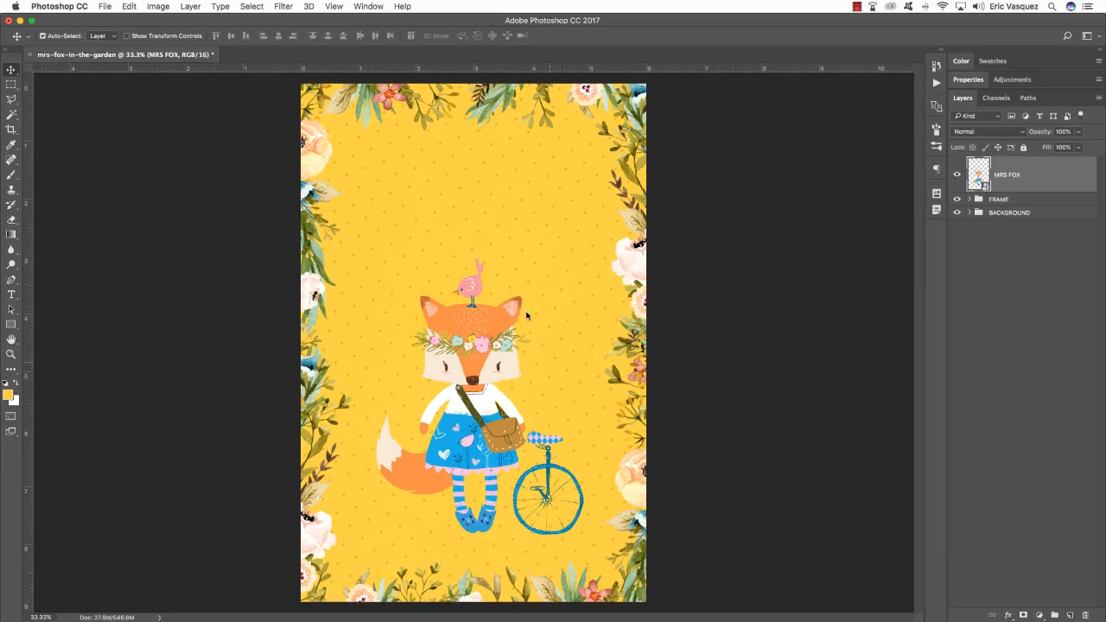
# Add a black drop shadow in Normal blend mode to the MRS FOX layer and set its opacity to 15%
pyautogui.doubleClick(1086, 175)
pyautogui.moveTo(621, 212); pyautogui.dragTo(615, 201)
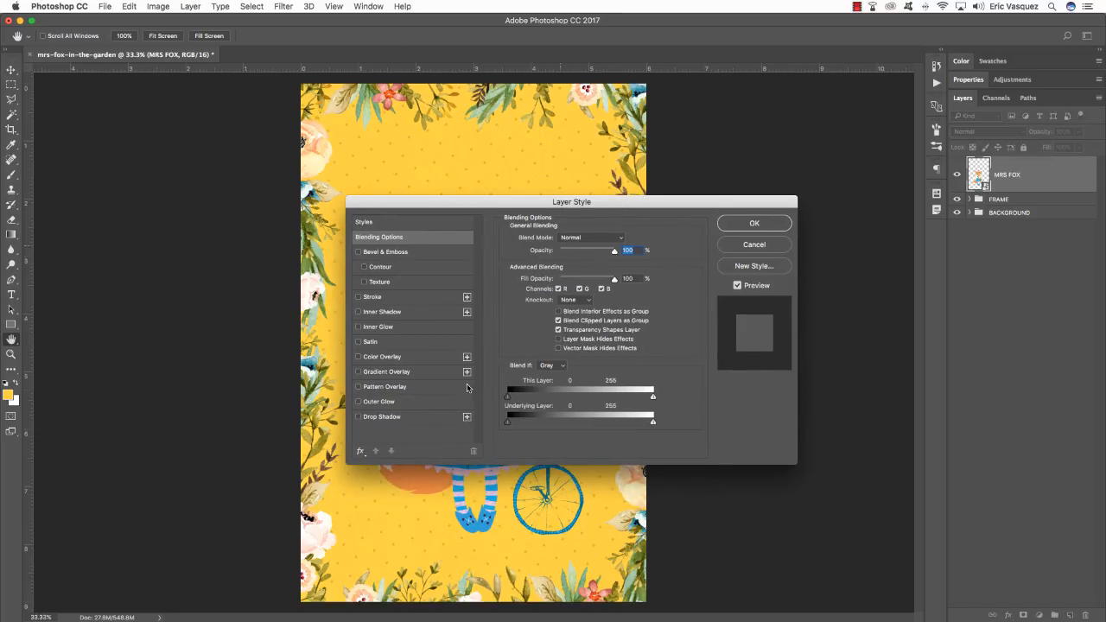
pyautogui.click(386, 422)
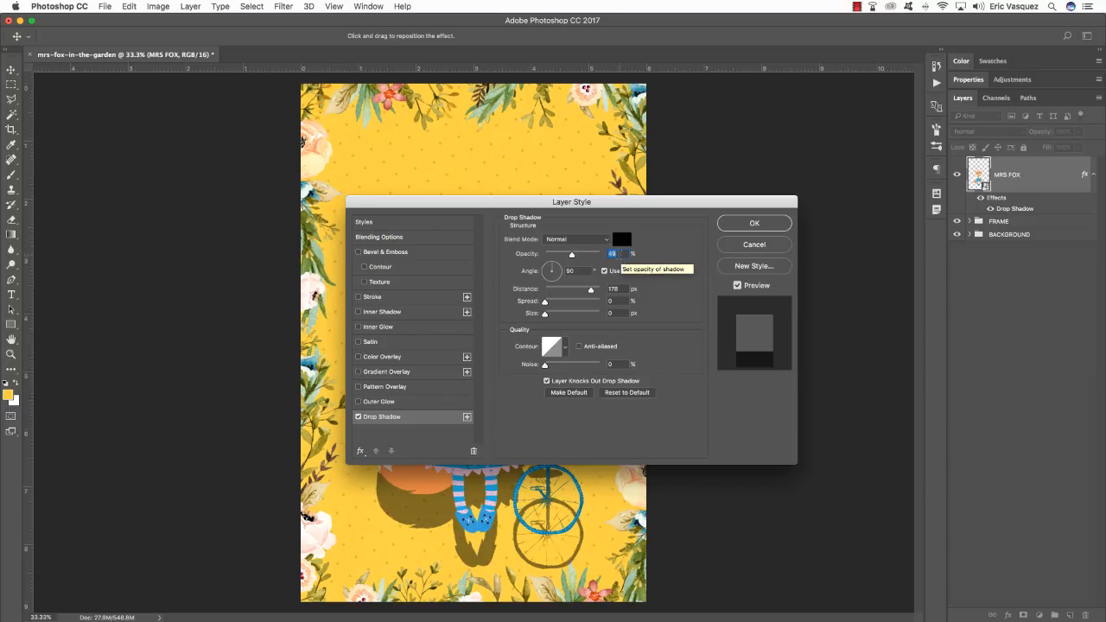
pyautogui.write('15')
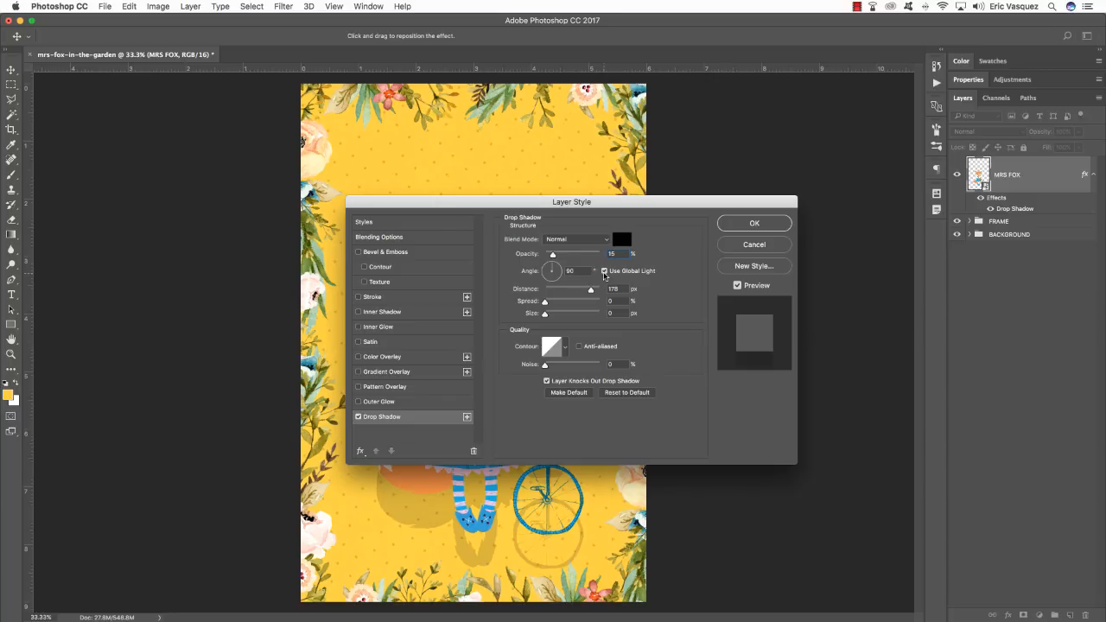
# Set the MRS FOX drop shadow's angle to 129° and its distance to 24 px, and apply the layer style
pyautogui.doubleClick(567, 271)
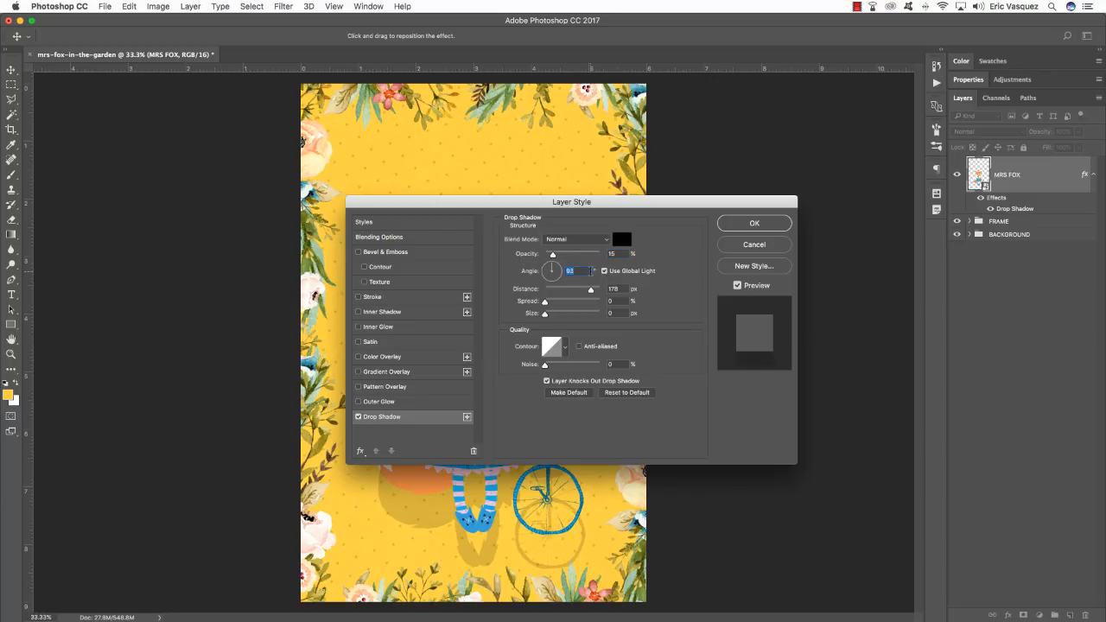
pyautogui.write('129')
pyautogui.press('Tab')
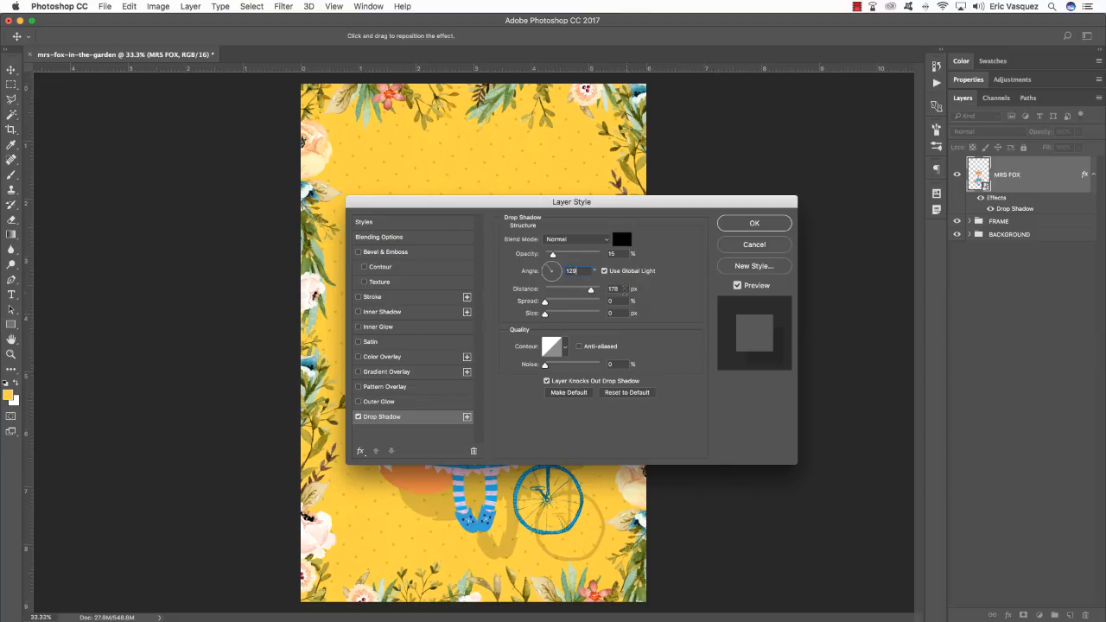
pyautogui.moveTo(591, 290); pyautogui.dragTo(558, 292)
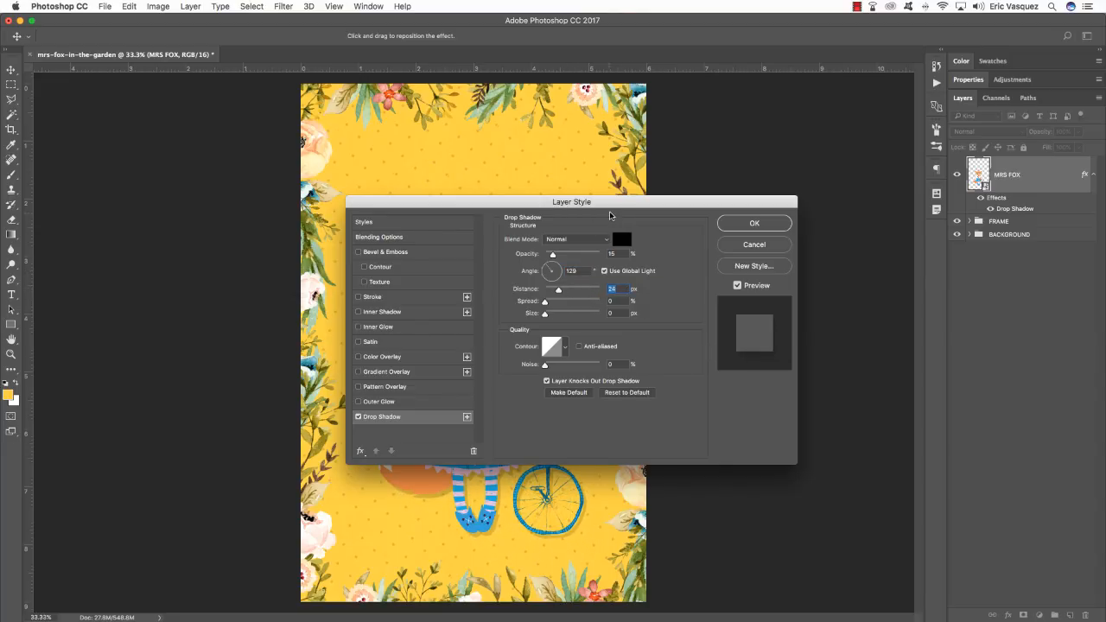
pyautogui.moveTo(675, 204); pyautogui.dragTo(861, 167)
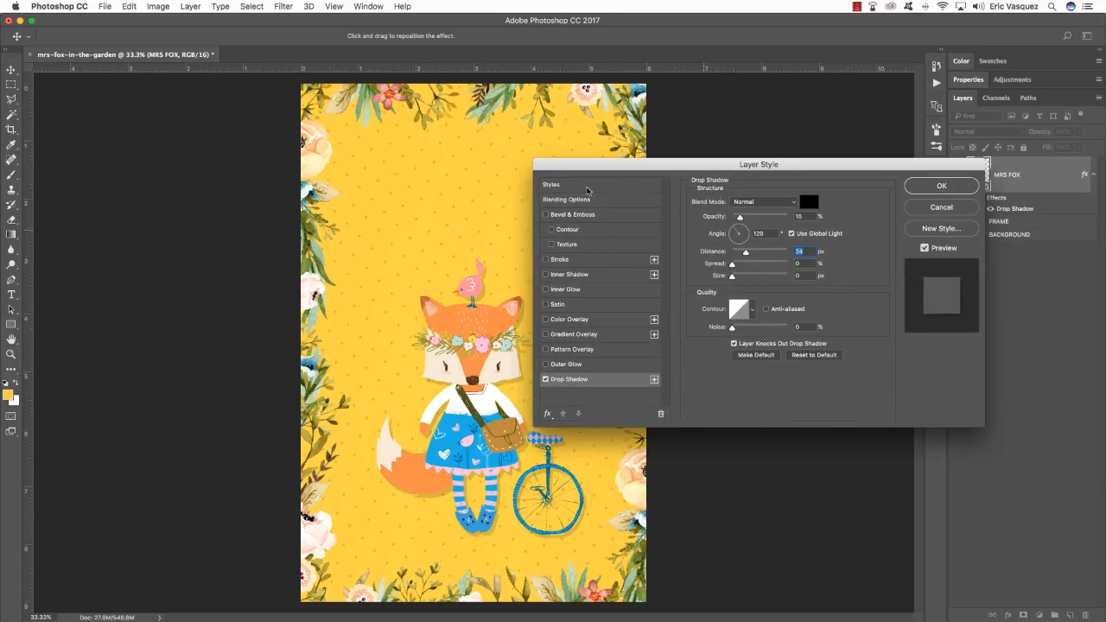
pyautogui.moveTo(589, 169); pyautogui.dragTo(707, 225)
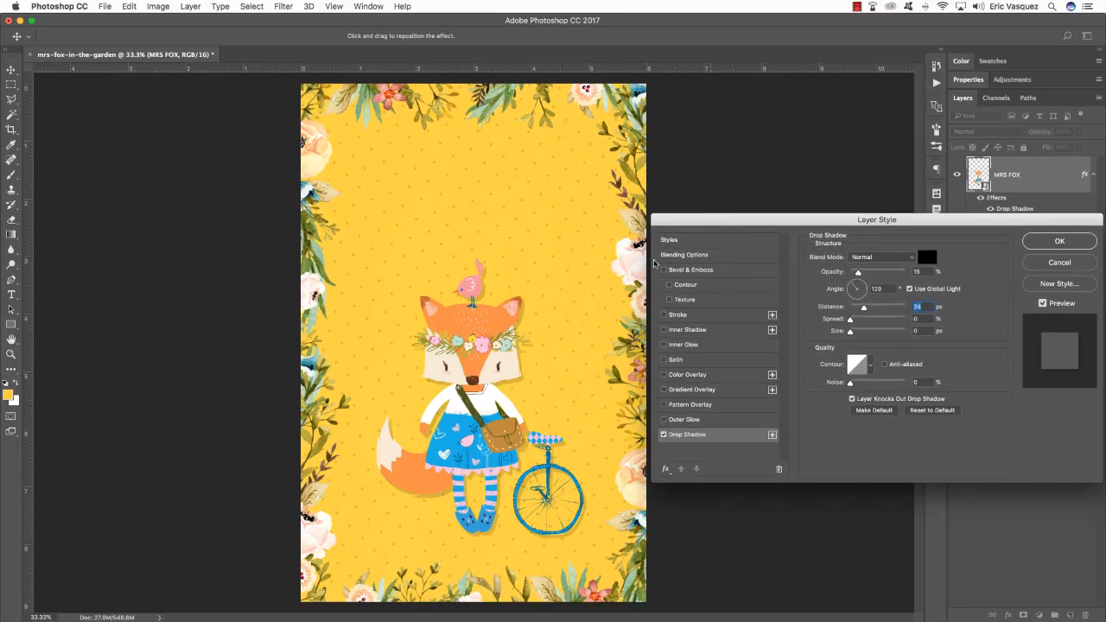
pyautogui.click(1059, 242)
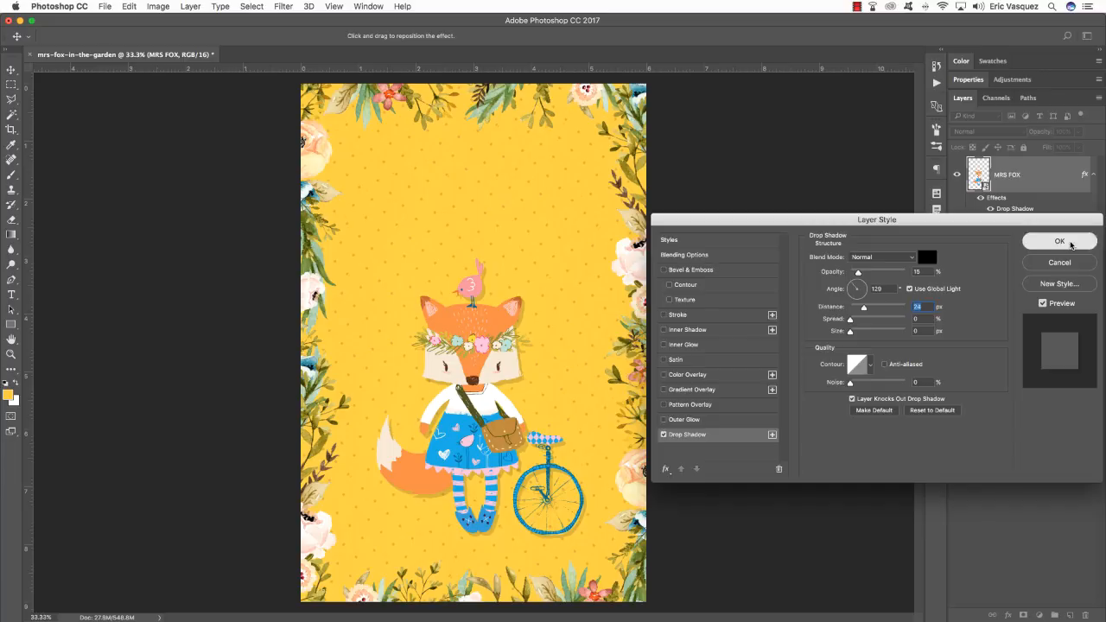
# Put the MRS FOX layer into a collapsed group named MRS FOX and save the document
pyautogui.click(1092, 175)
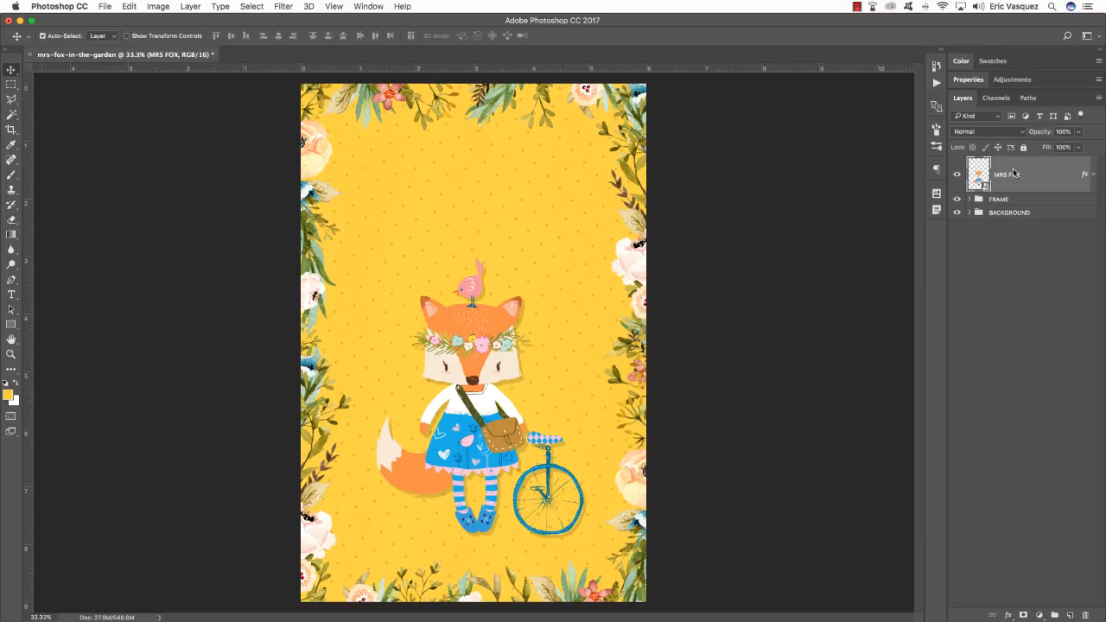
pyautogui.press('super+g')
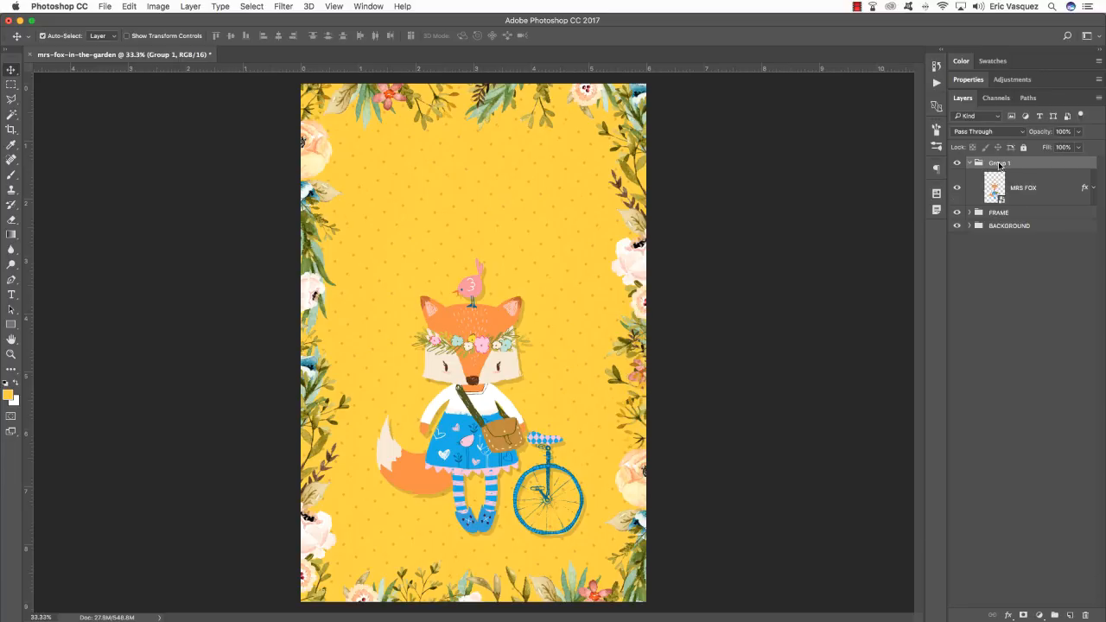
pyautogui.doubleClick(1000, 164)
pyautogui.write('MRS FOX')
pyautogui.press('Return')
pyautogui.click(970, 163)
pyautogui.press('super+s')
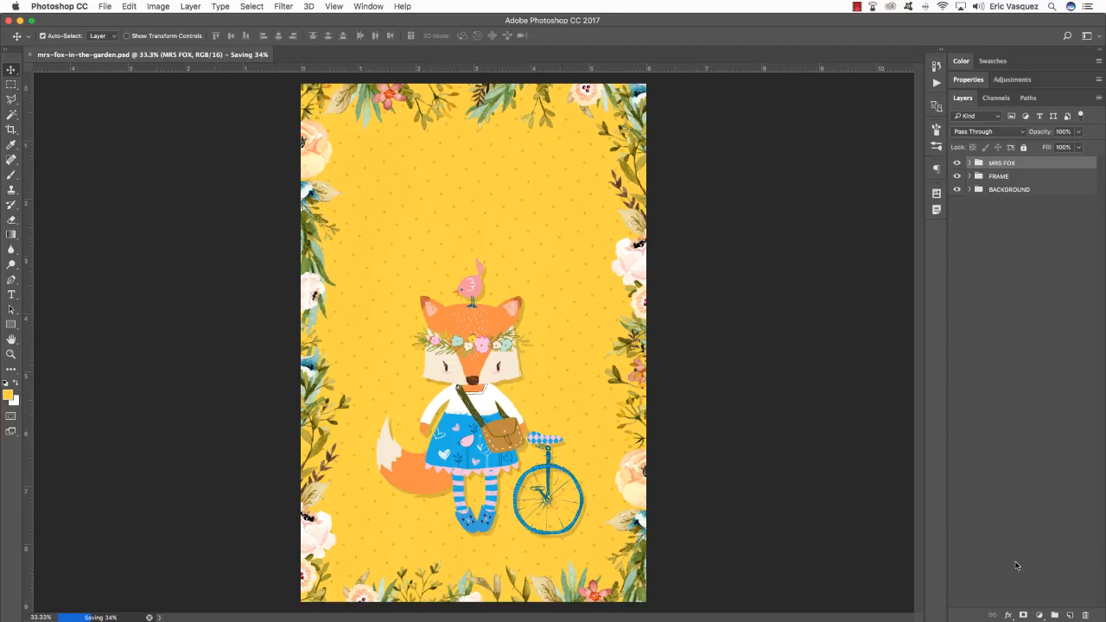
# Add a white text layer reading "in the" above the fox, on a new layer above the MRS FOX group
pyautogui.click(1072, 615)
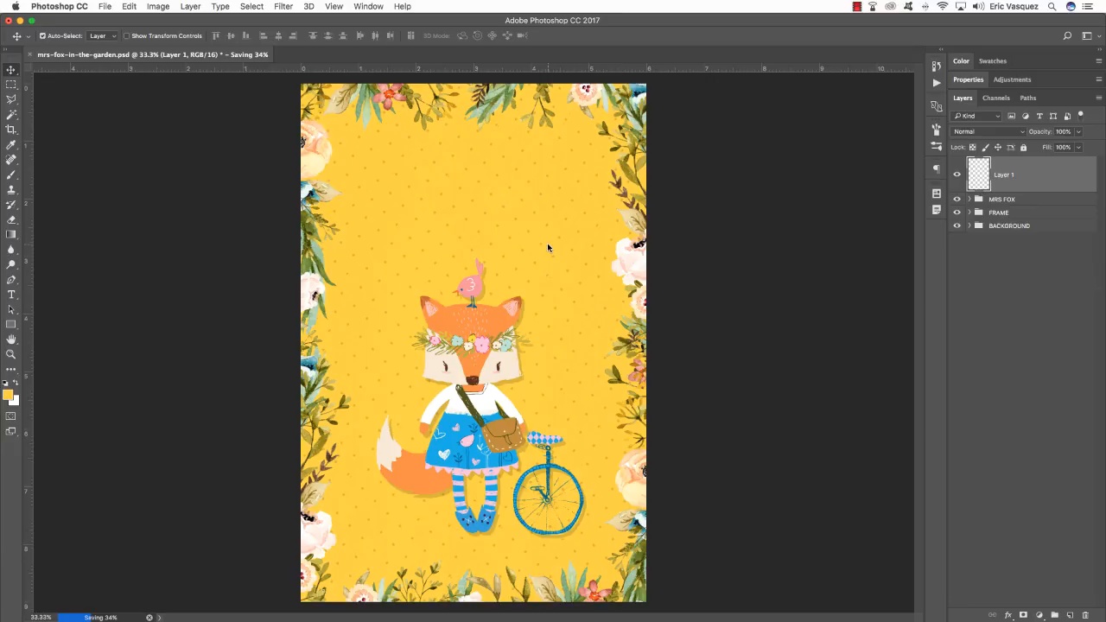
pyautogui.press('d')
pyautogui.click(16, 384)
pyautogui.press('t')
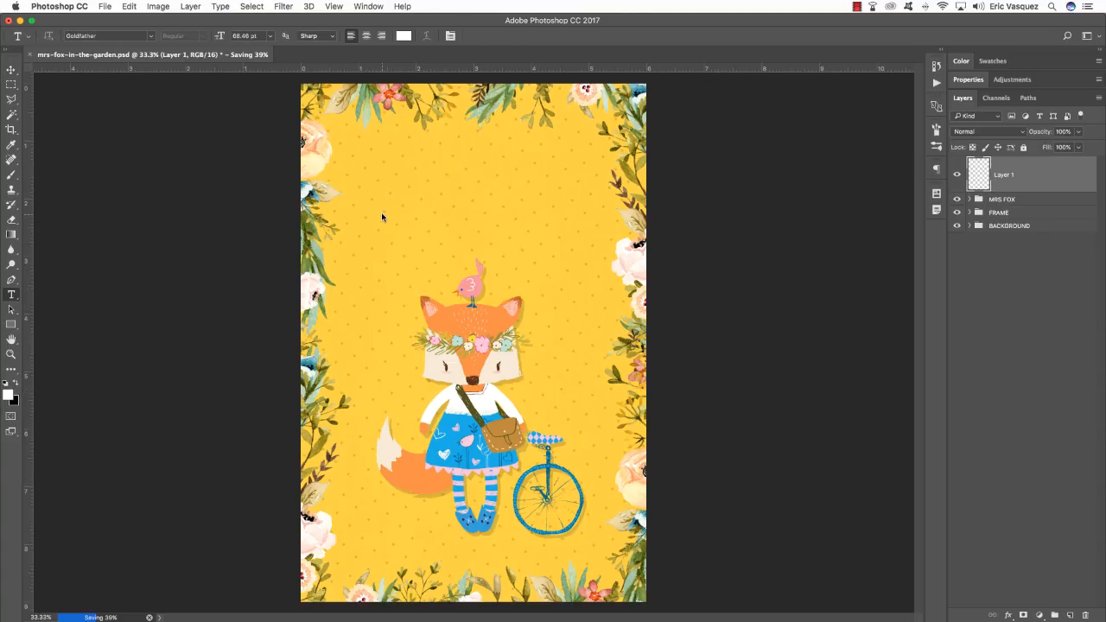
pyautogui.click(381, 211)
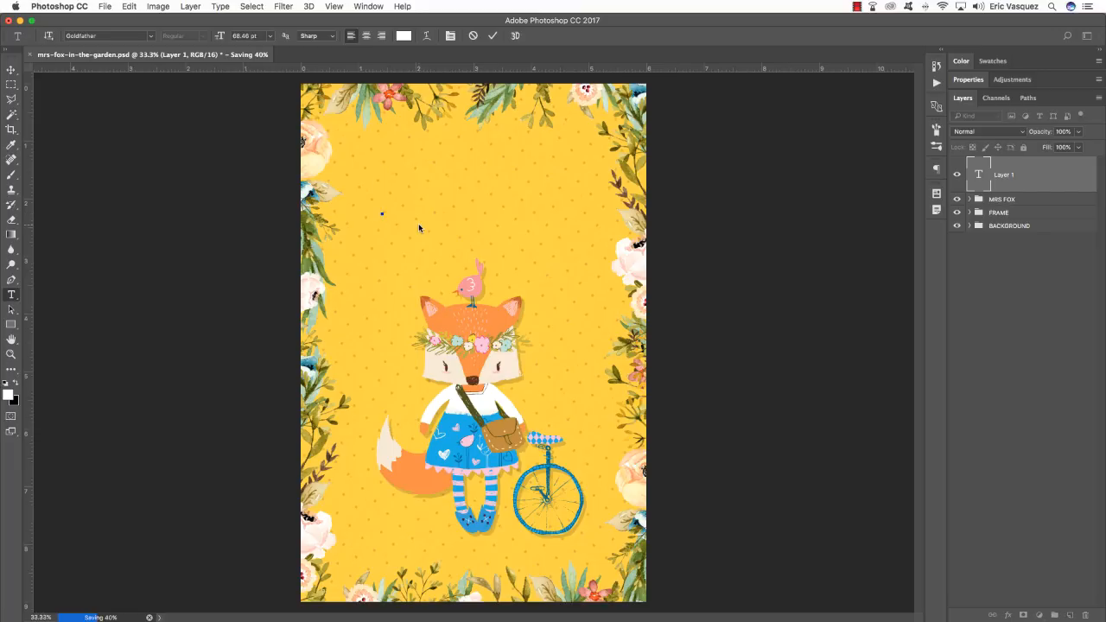
pyautogui.write('IN THE')
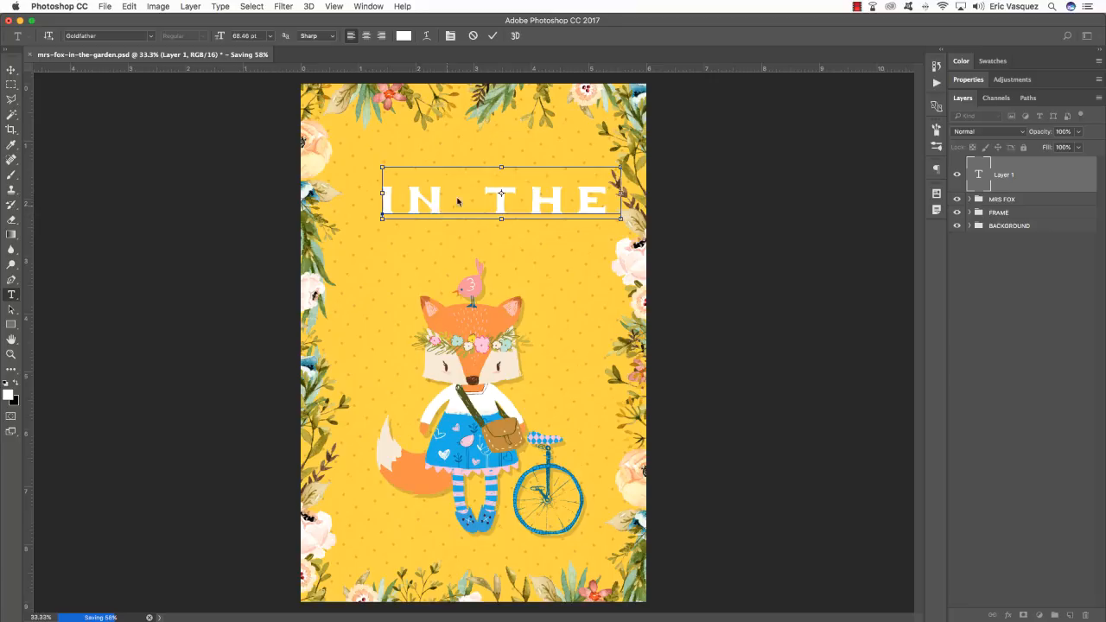
# Change the "in the" text's font to Children of the Starlight Regular and its tracking to 0
pyautogui.press('super+a')
pyautogui.click(454, 208)
pyautogui.click(482, 208)
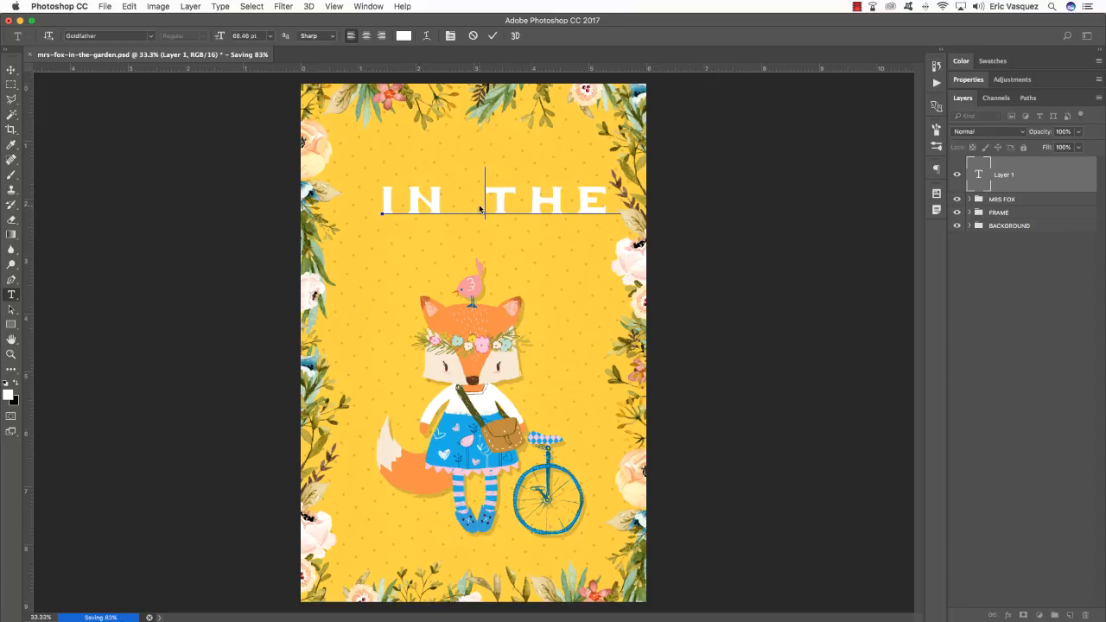
pyautogui.press('super+a')
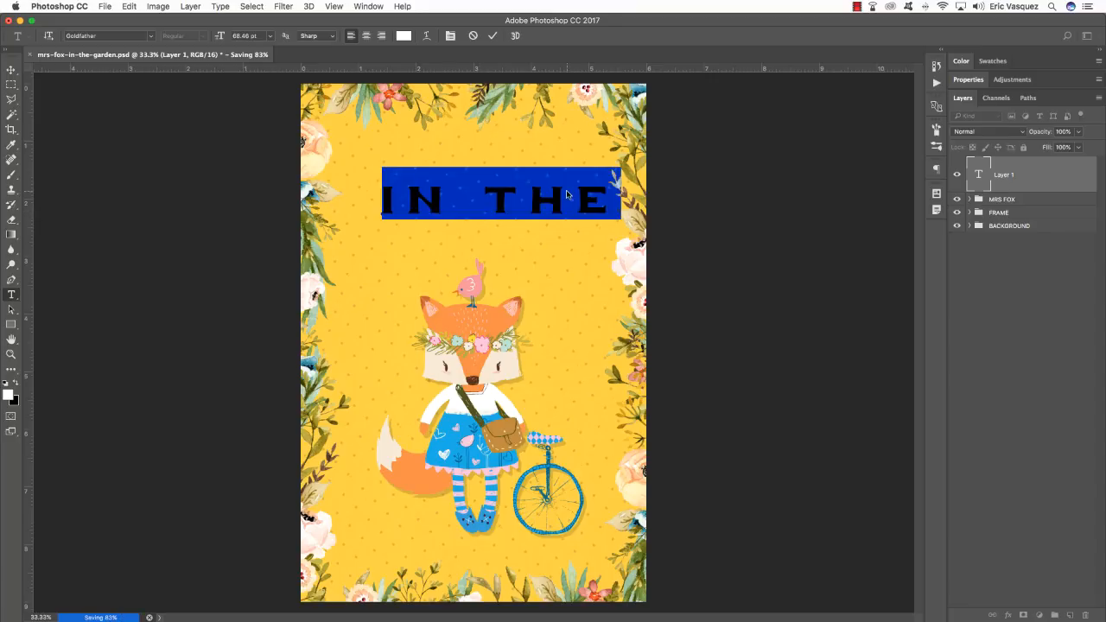
pyautogui.click(82, 35)
pyautogui.click(368, 6)
pyautogui.click(369, 6)
pyautogui.click(369, 6)
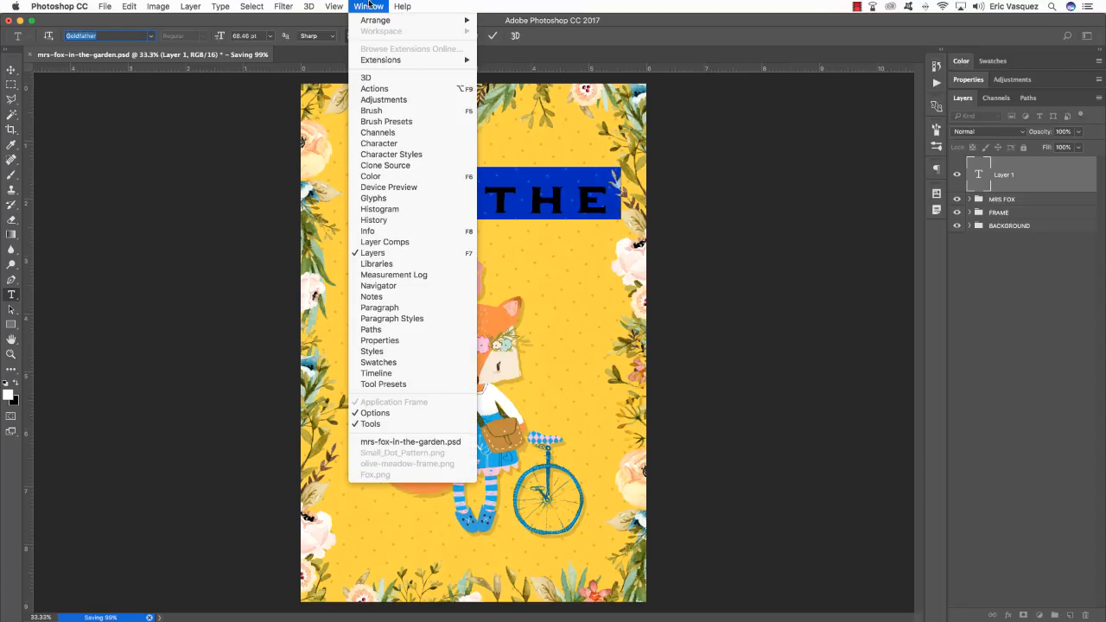
pyautogui.click(380, 144)
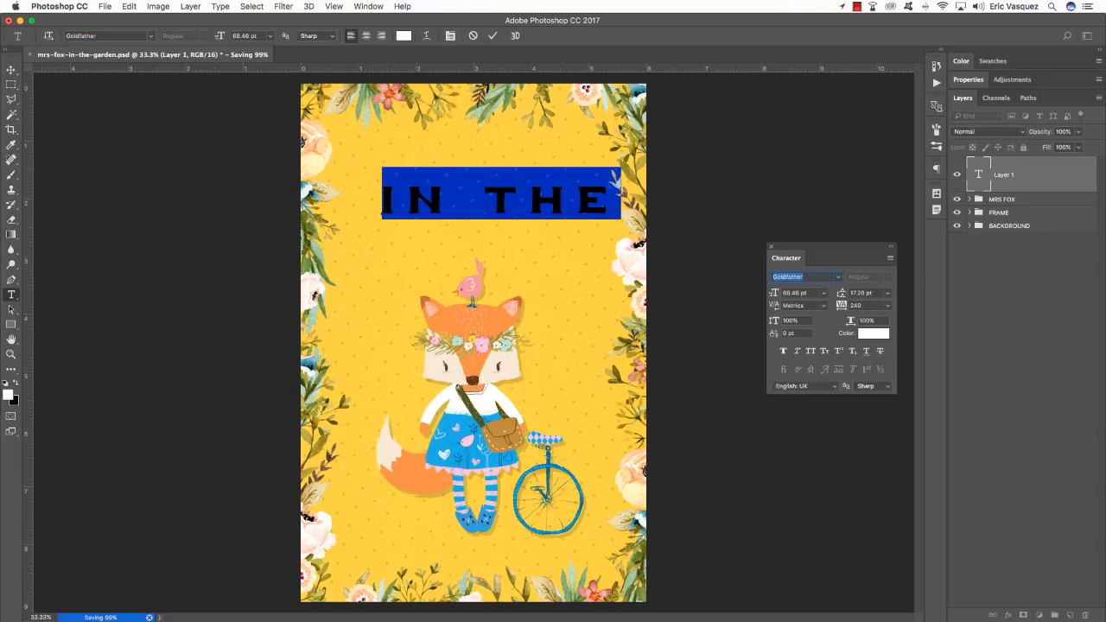
pyautogui.write('chi')
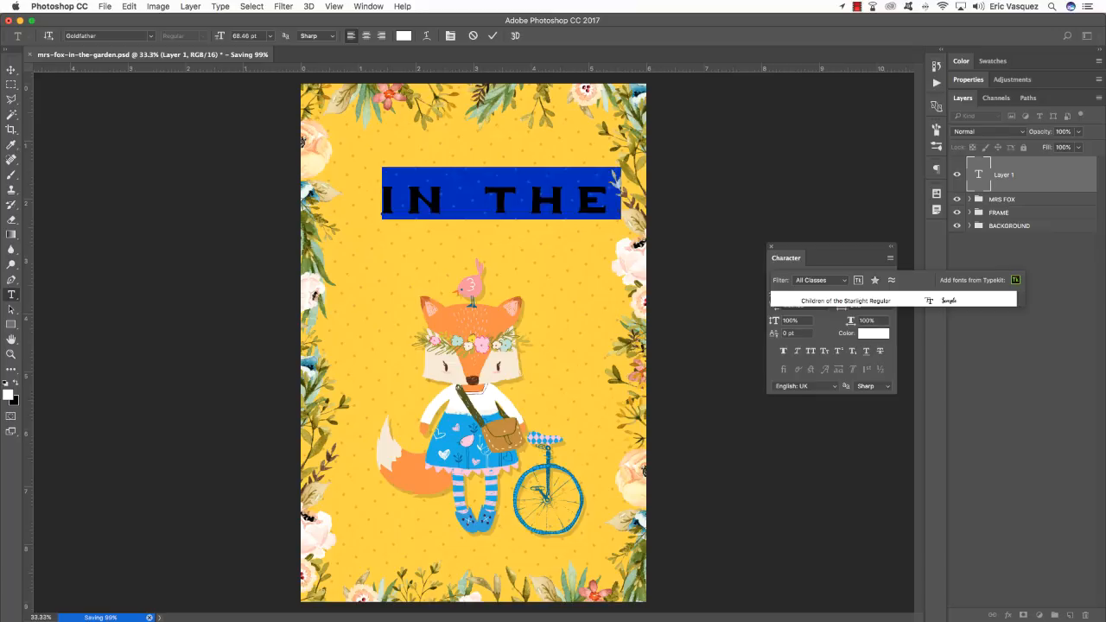
pyautogui.press('Return')
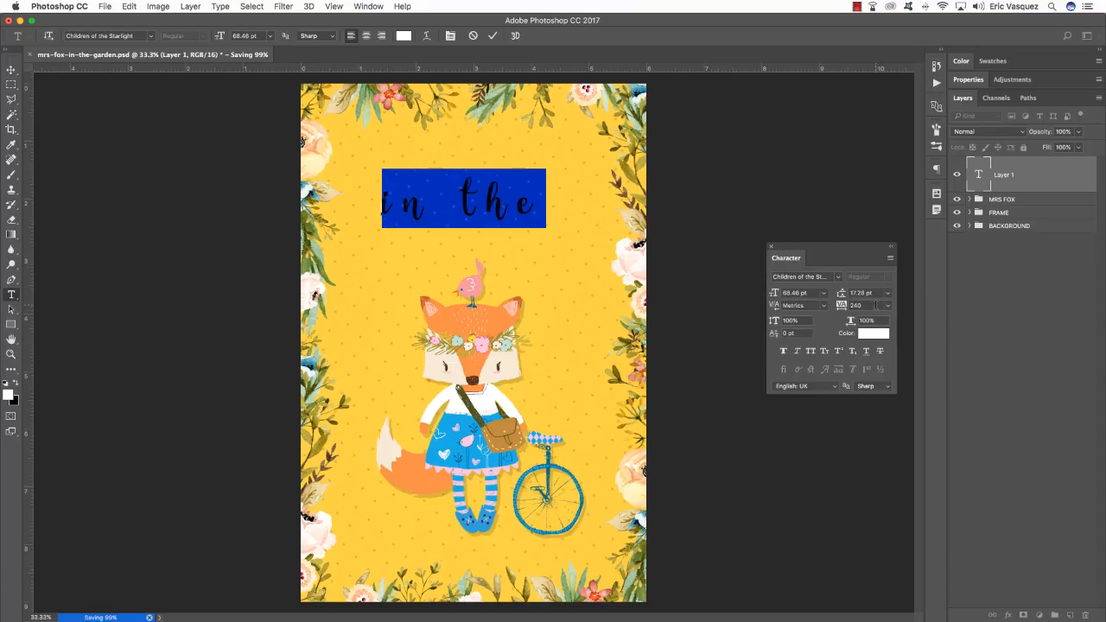
pyautogui.click(890, 308)
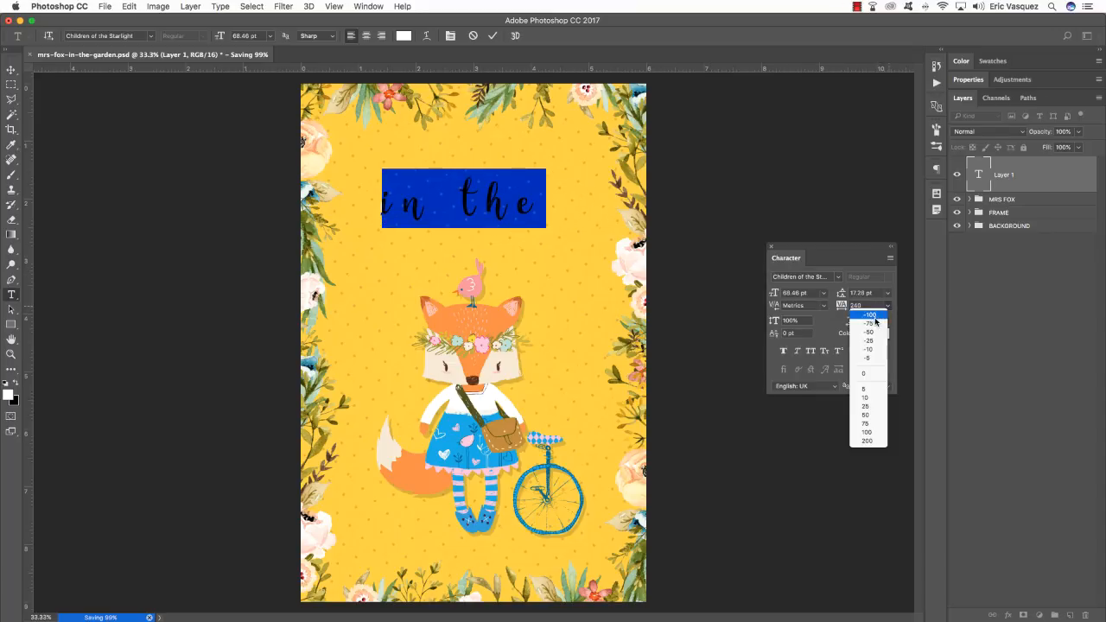
pyautogui.click(868, 374)
pyautogui.click(441, 206)
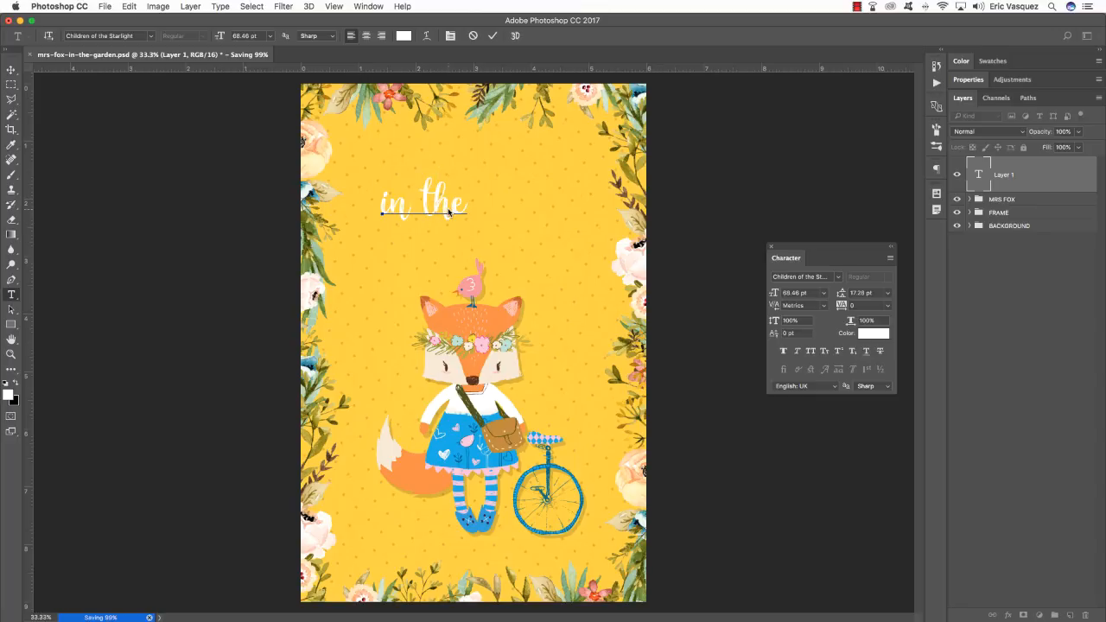
# Set the "in the" text's size to 66.61 pt and centre it horizontally in the canvas's upper part
pyautogui.click(809, 293)
pyautogui.write('66.61')
pyautogui.press('Return')
pyautogui.hotkey('ctrl', 'a')
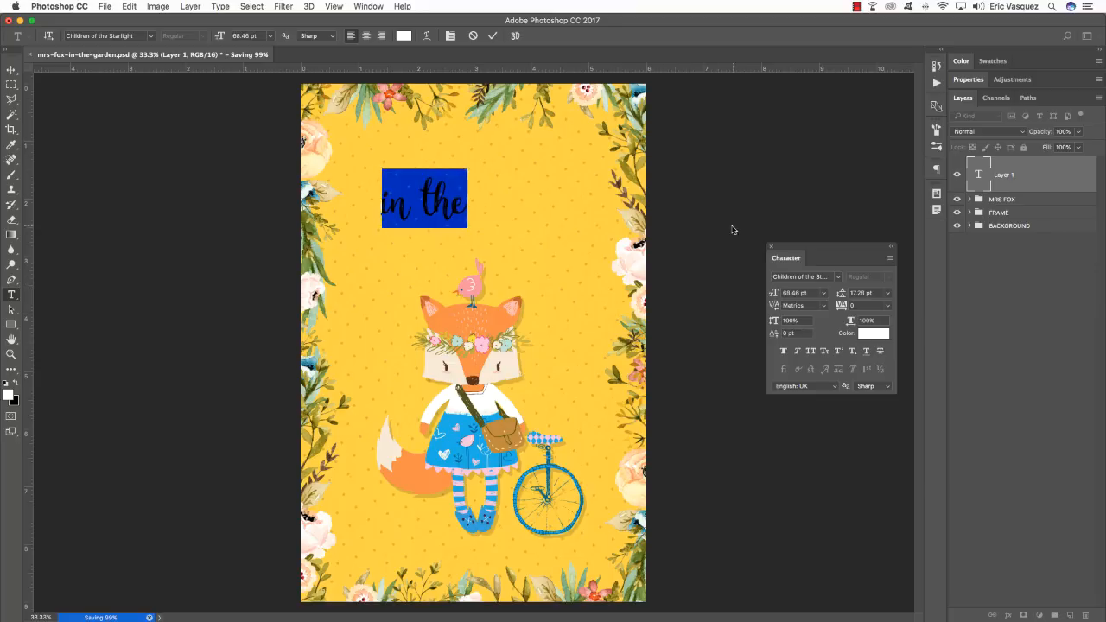
pyautogui.click(457, 195)
pyautogui.moveTo(461, 193); pyautogui.dragTo(353, 194)
pyautogui.click(808, 293)
pyautogui.write('66.61')
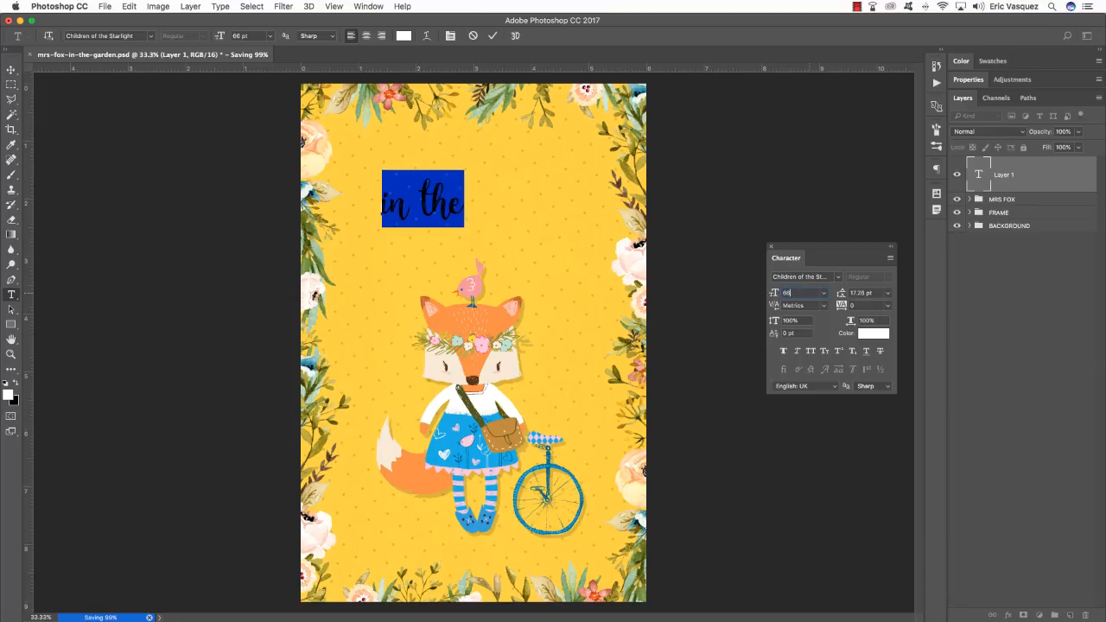
pyautogui.press('Return')
pyautogui.click(12, 69)
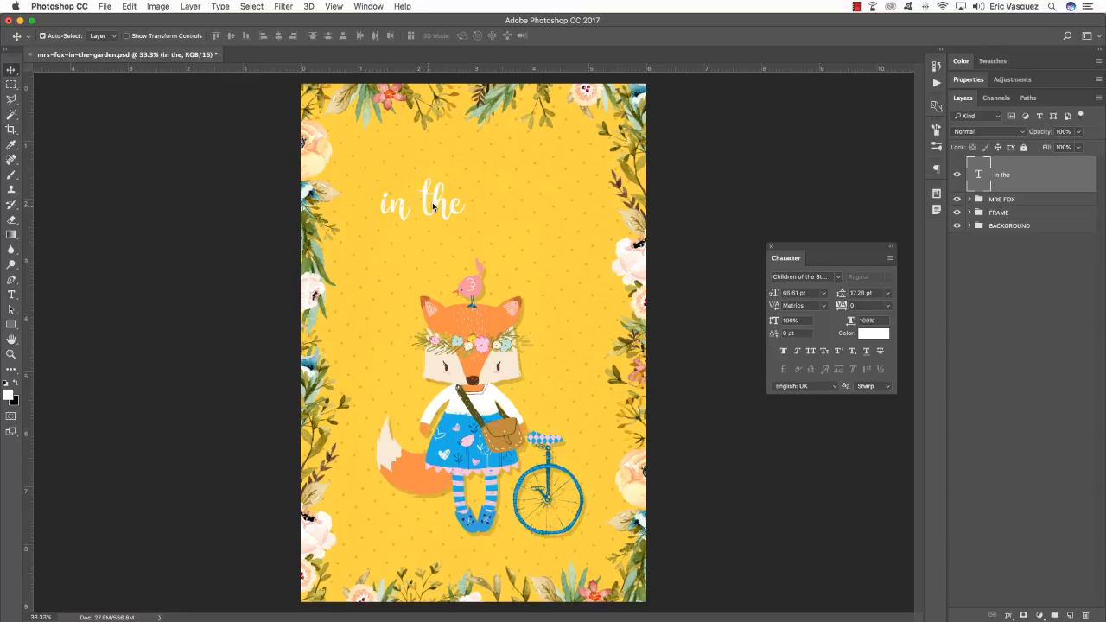
pyautogui.moveTo(447, 203); pyautogui.dragTo(495, 178)
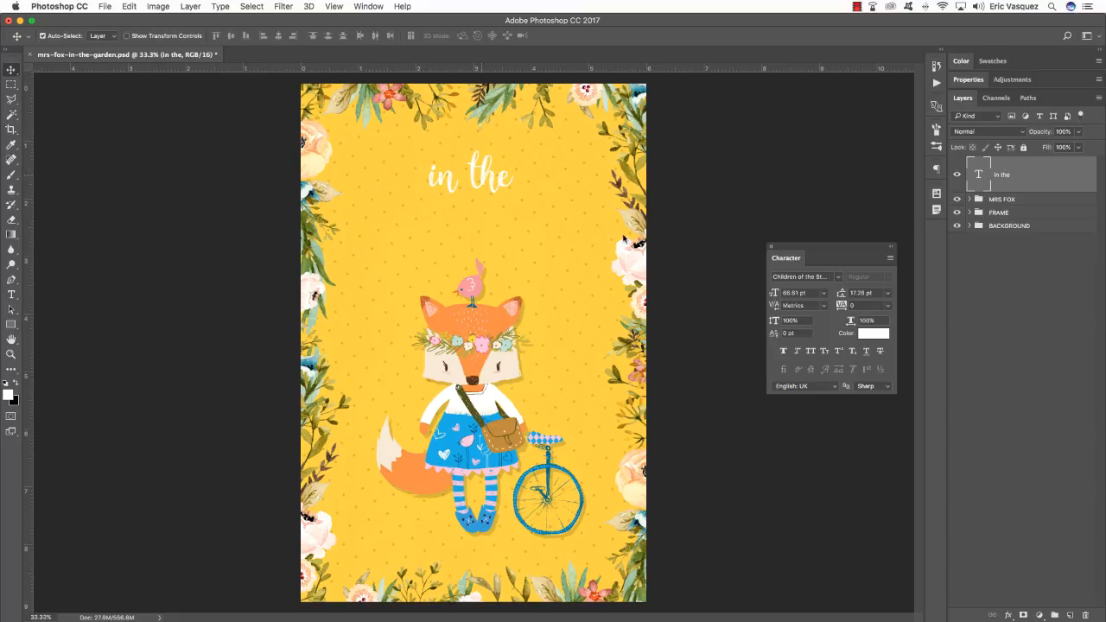
# Add a text layer reading "Garden" between the "in the" text and the fox
pyautogui.click(1070, 615)
pyautogui.press('t')
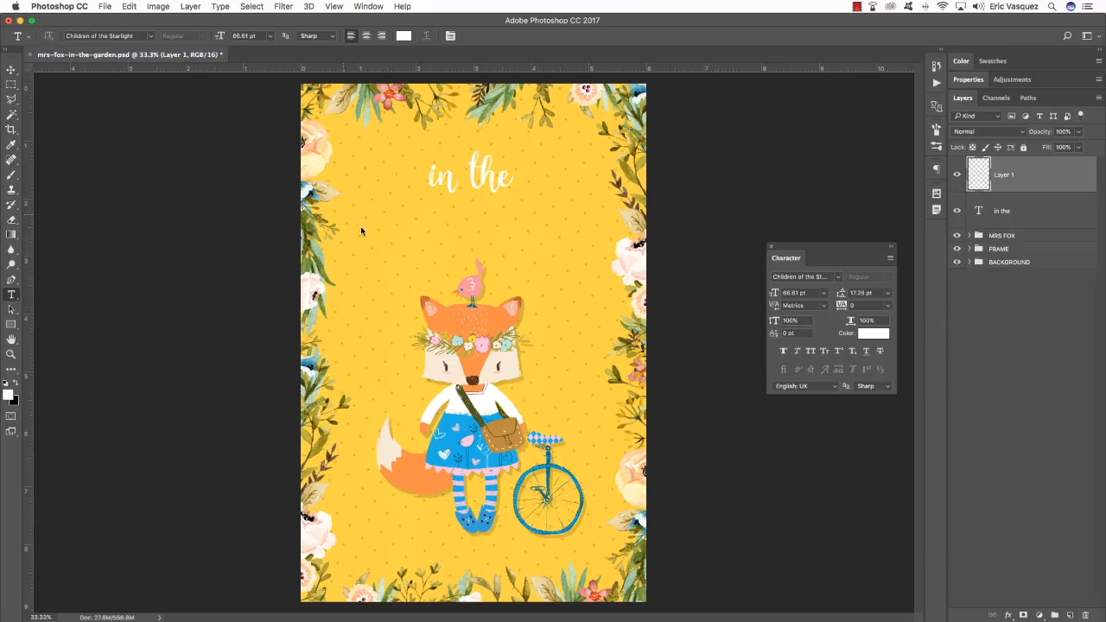
pyautogui.click(375, 250)
pyautogui.write('G')
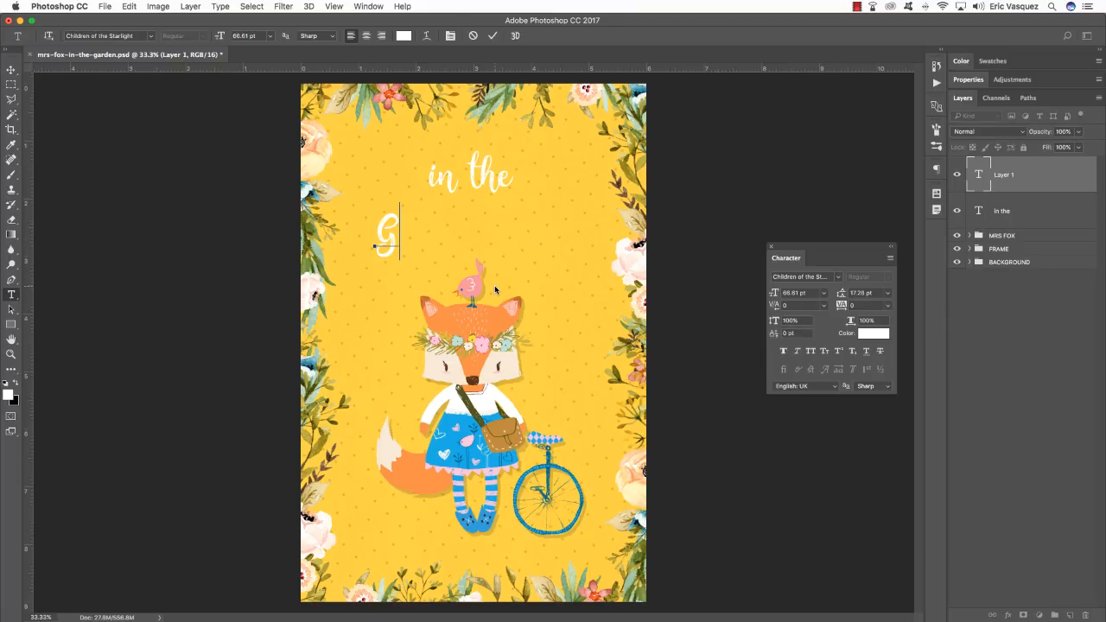
pyautogui.write('arden')
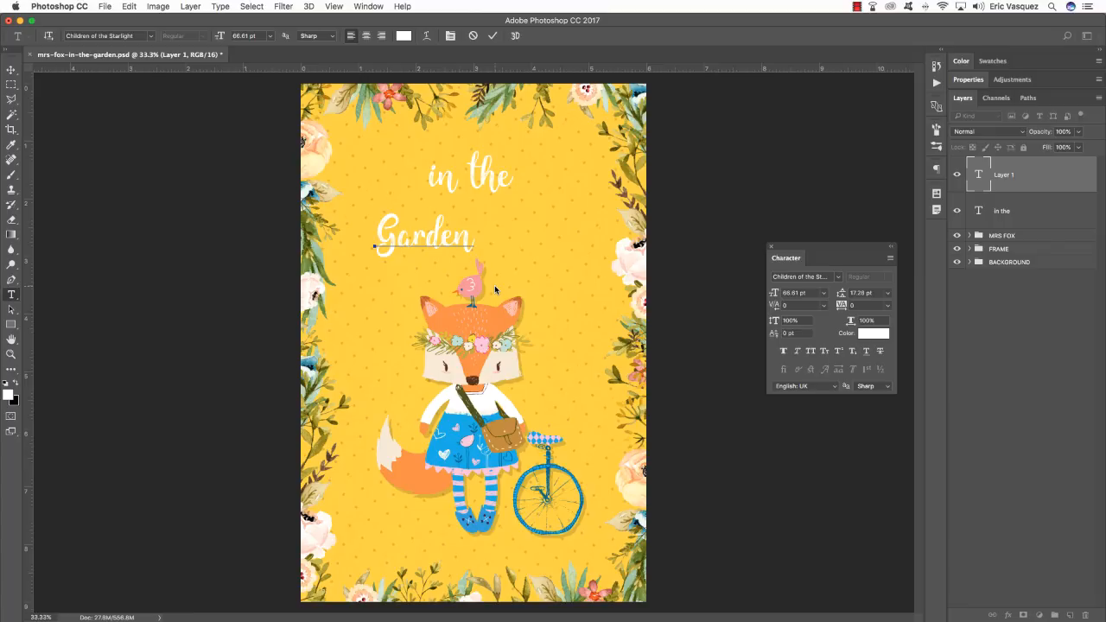
# Set the "Garden" text's size to 172 pt and position it so "in the" sits between its G and d
pyautogui.press('super+a')
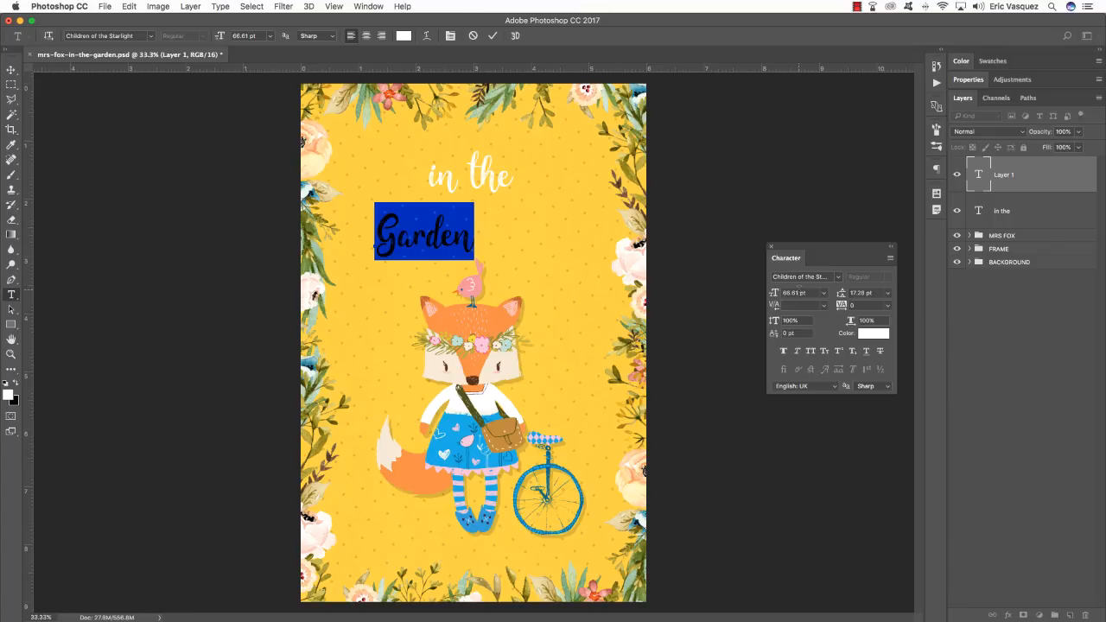
pyautogui.moveTo(806, 292); pyautogui.dragTo(735, 292)
pyautogui.write('172')
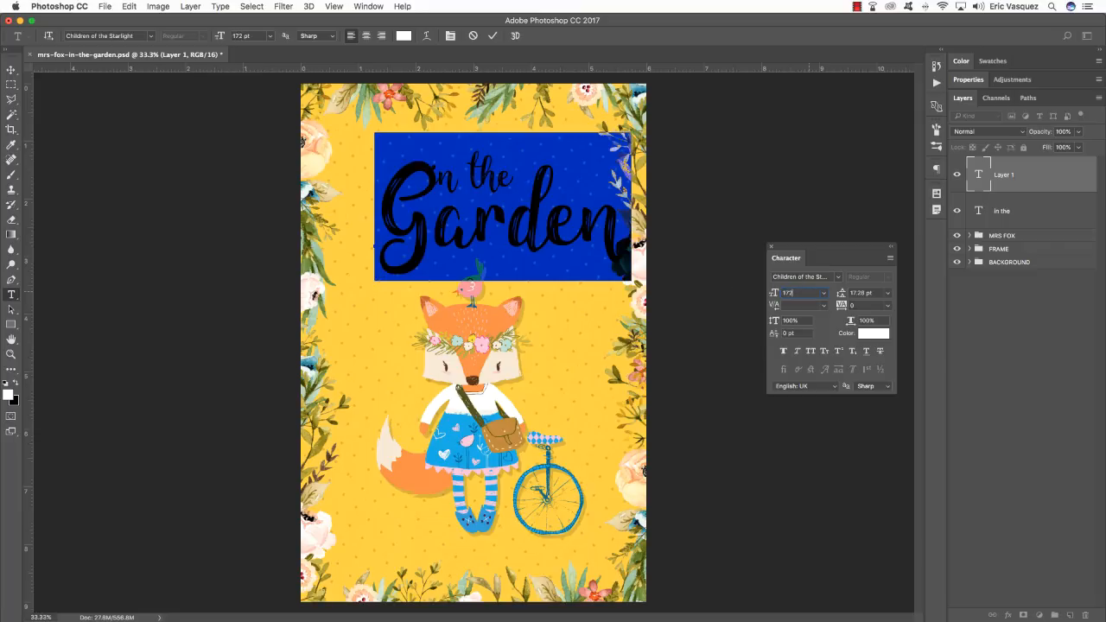
pyautogui.click(11, 70)
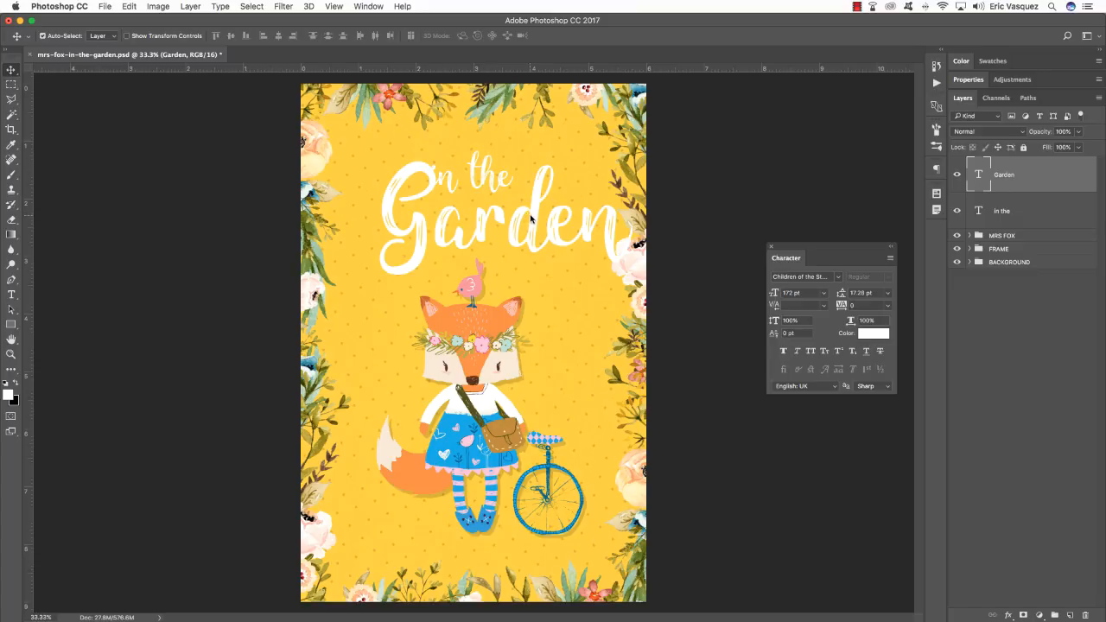
pyautogui.moveTo(534, 217)
pyautogui.mouseDown()
pyautogui.moveTo(555, 216)
pyautogui.moveTo(555, 201)
pyautogui.moveTo(520, 207)
pyautogui.mouseUp()
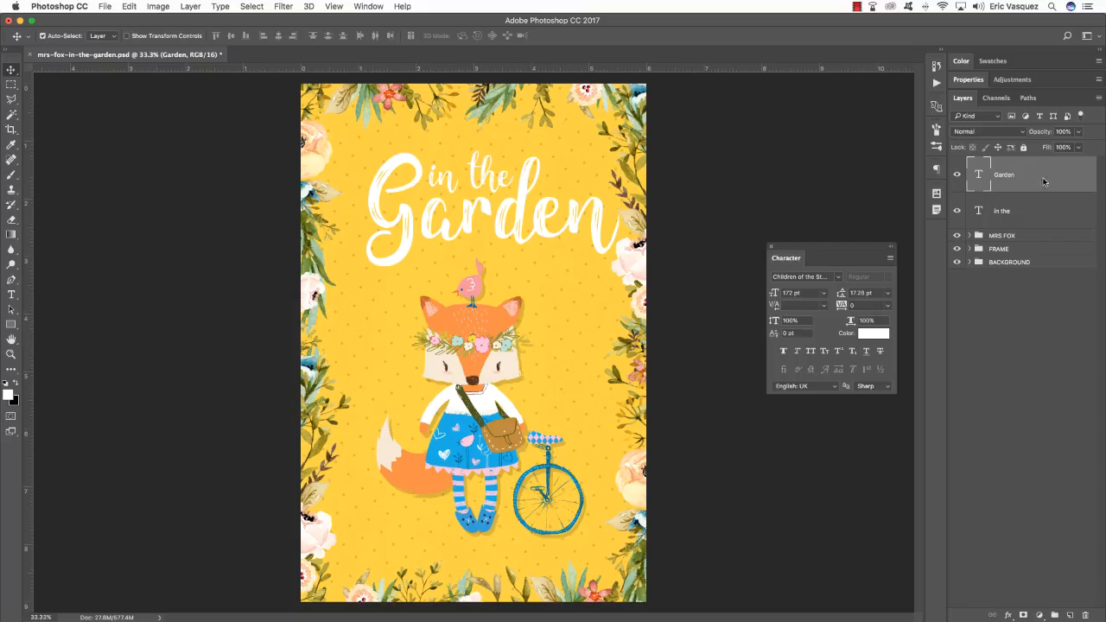
# Place the "Garden" layer beneath "in the" and group both text layers into a group named TT
pyautogui.moveTo(1043, 181); pyautogui.dragTo(1040, 215)
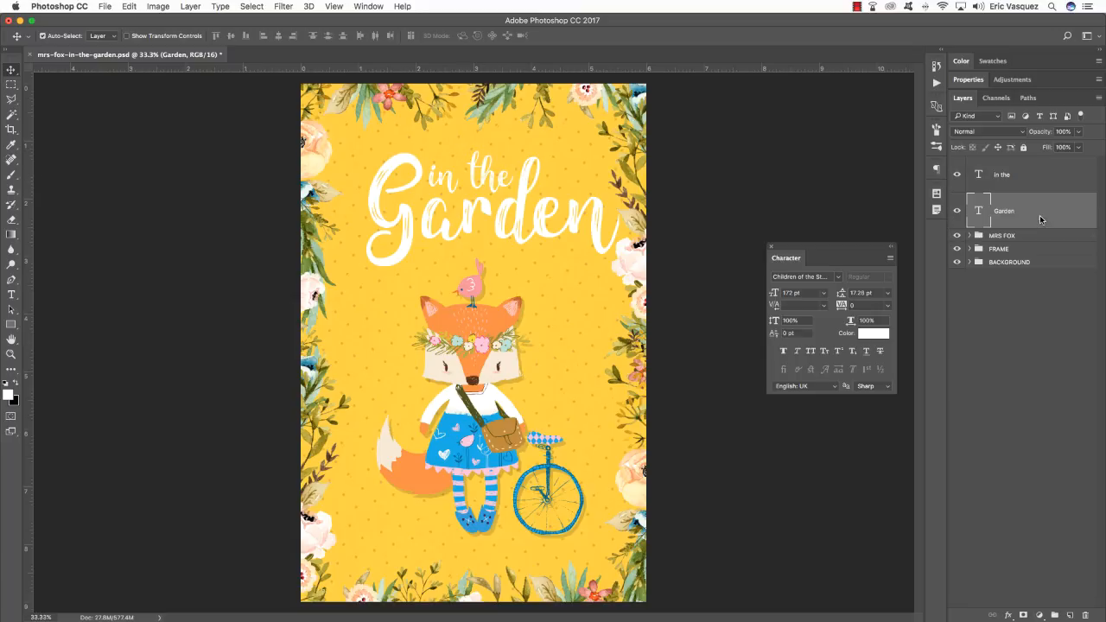
pyautogui.keyDown('shift'); pyautogui.click(1059, 174); pyautogui.keyUp('shift')
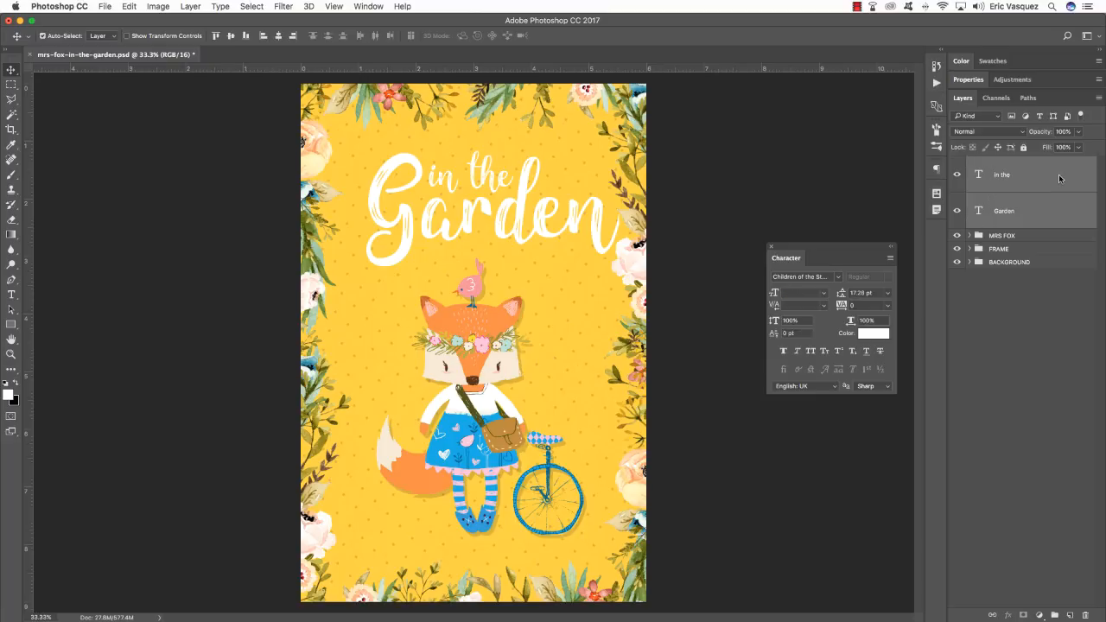
pyautogui.press('super+g')
pyautogui.doubleClick(999, 163)
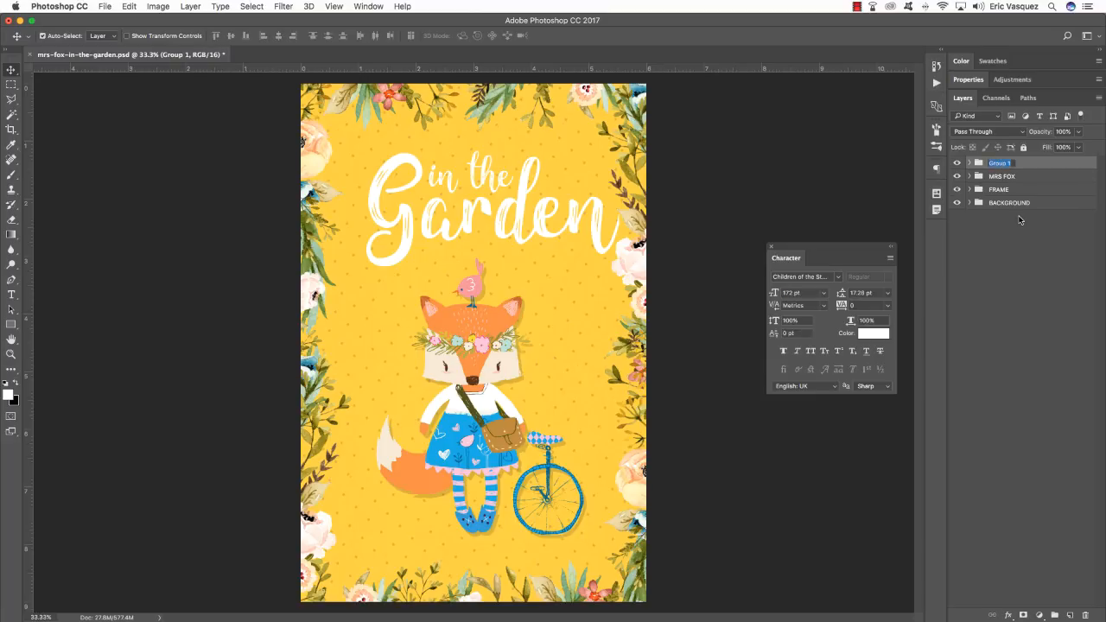
pyautogui.write('Ti')
pyautogui.press('Return')
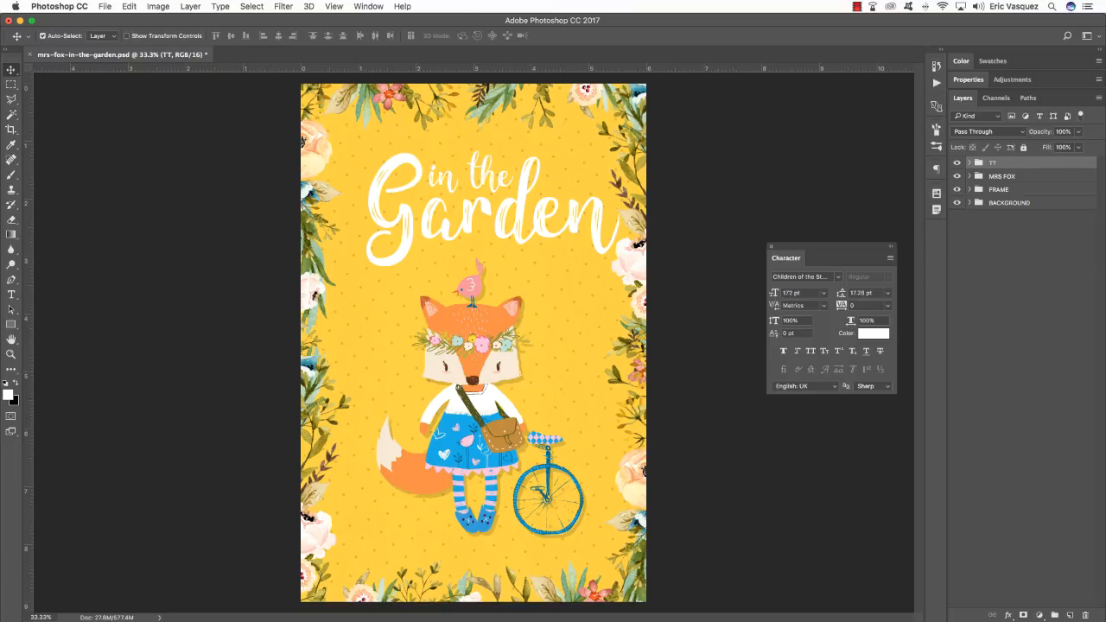
# Copy the layer style from the MRS FOX layer inside its group and paste it onto the TT group
pyautogui.click(1048, 175)
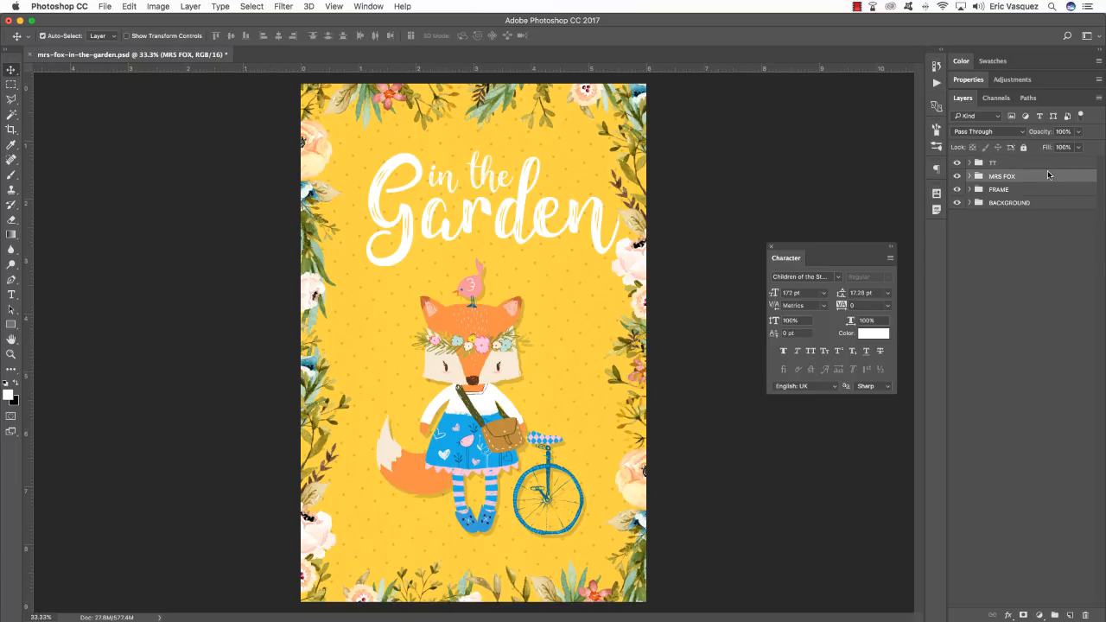
pyautogui.click(970, 176)
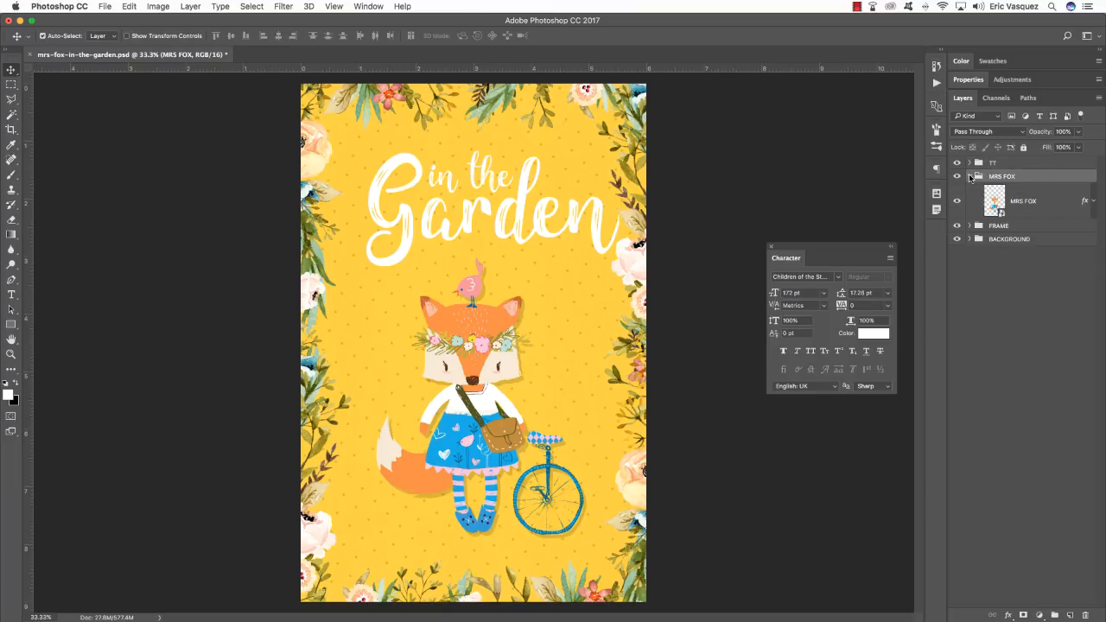
pyautogui.click(1054, 213)
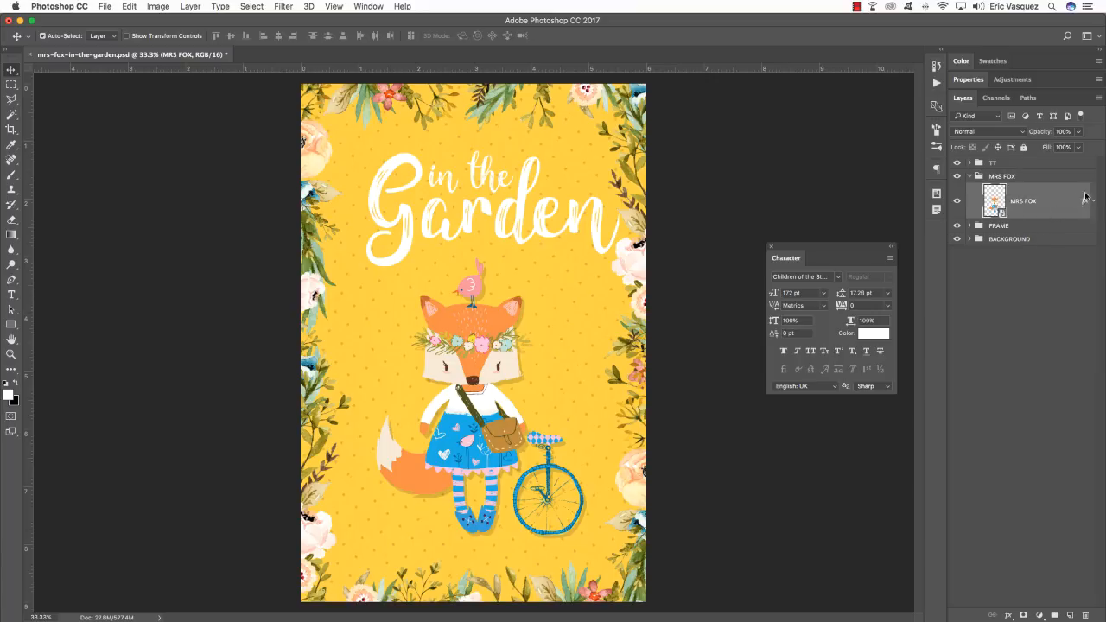
pyautogui.rightClick(1085, 202)
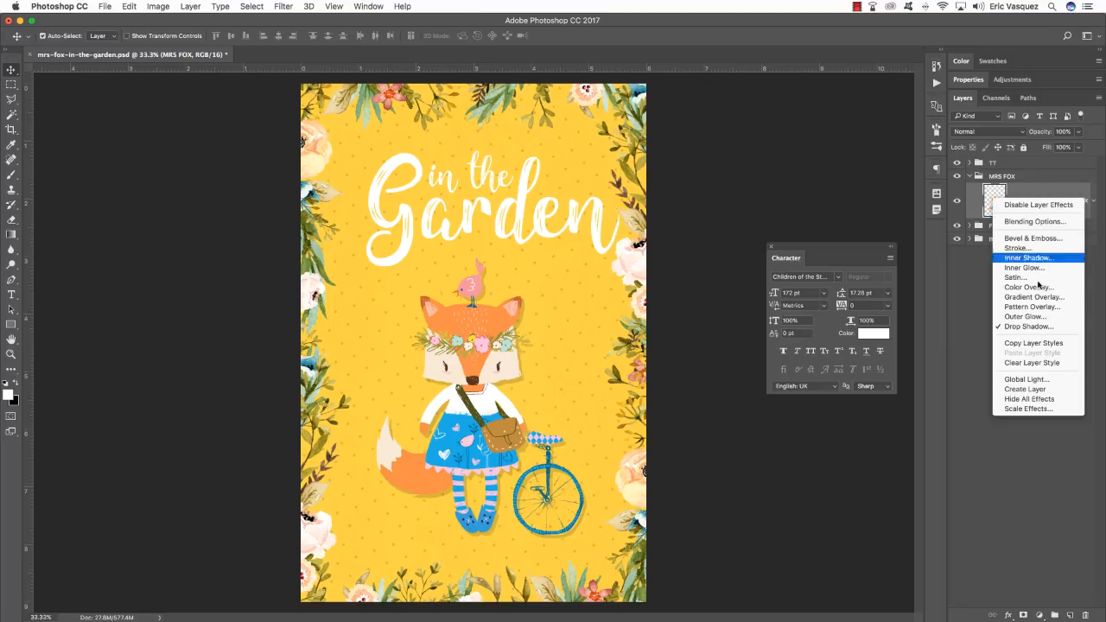
pyautogui.click(1074, 346)
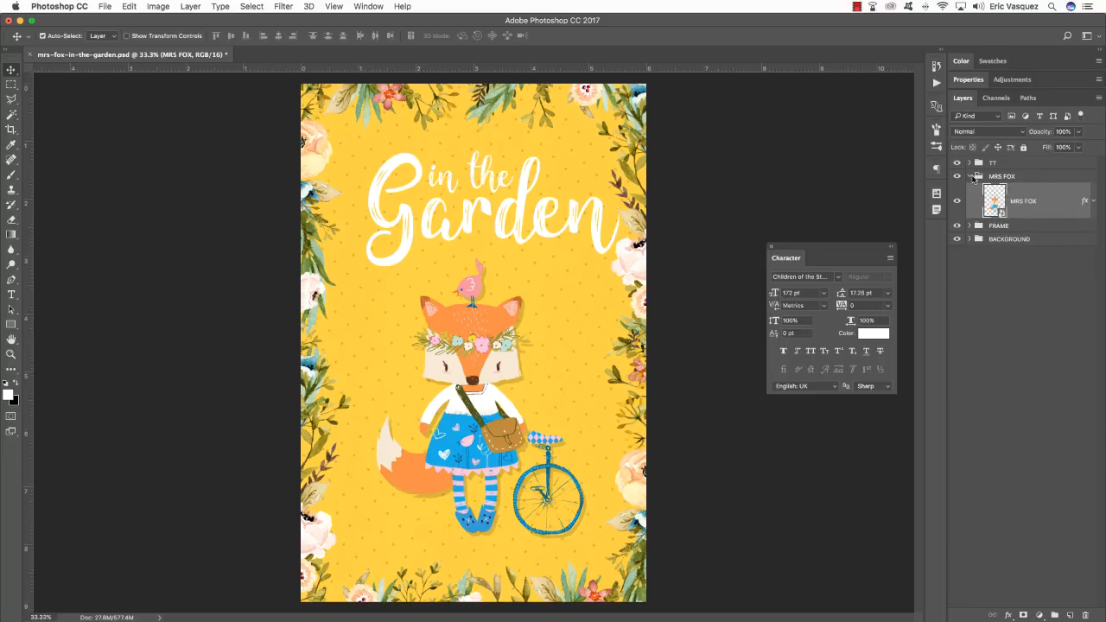
pyautogui.click(971, 177)
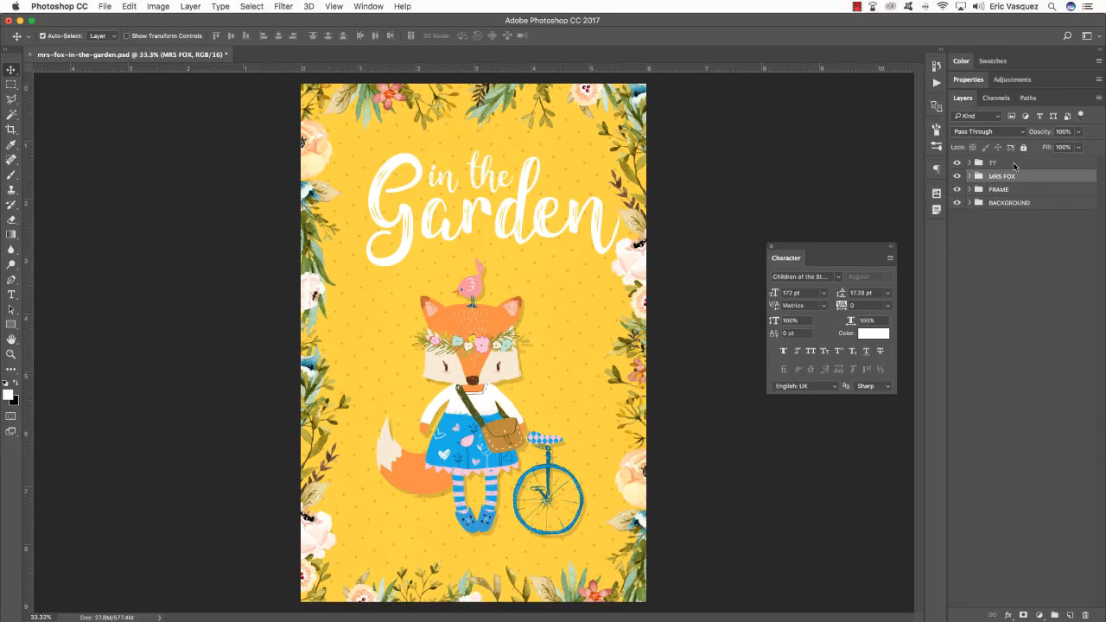
pyautogui.click(988, 164)
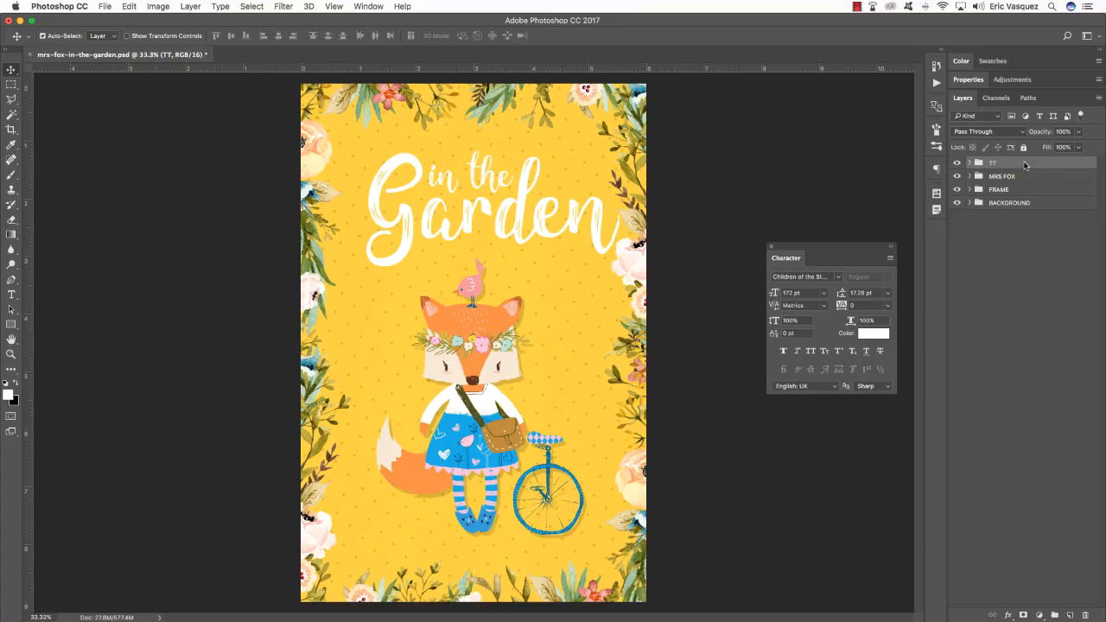
pyautogui.rightClick(1090, 167)
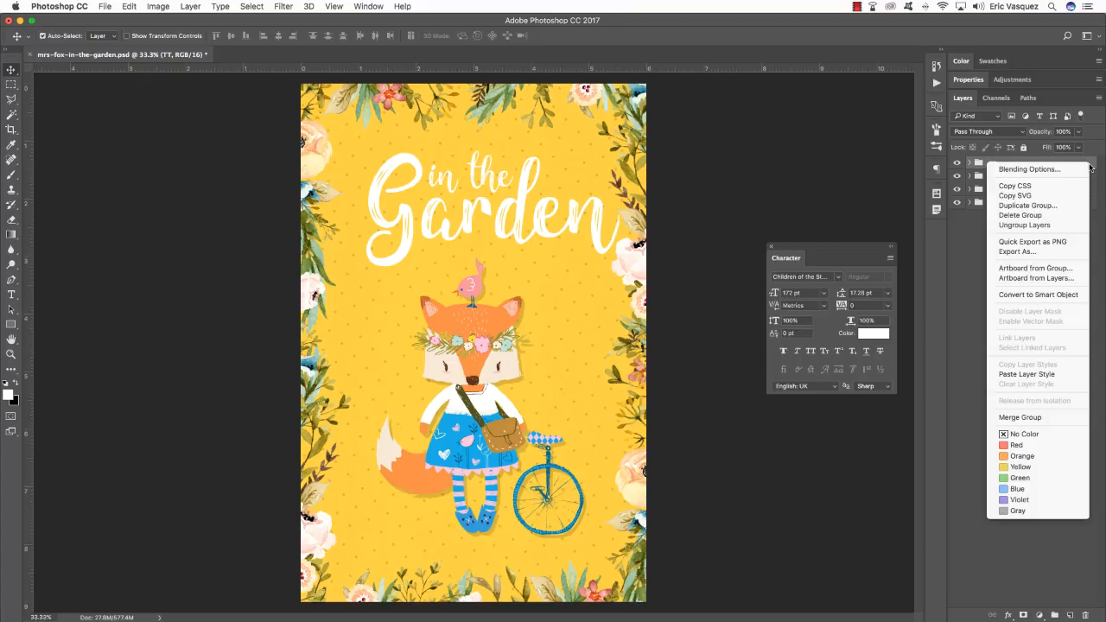
pyautogui.click(1037, 374)
pyautogui.click(1095, 164)
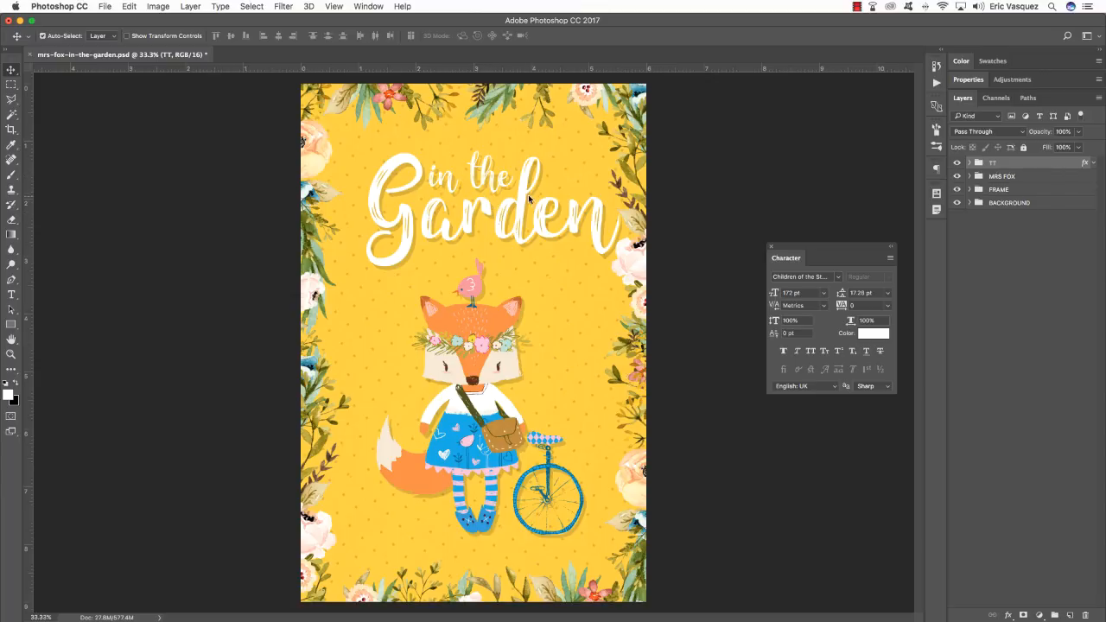
# Set the TT group's drop shadow distance to 14 px
pyautogui.doubleClick(1085, 163)
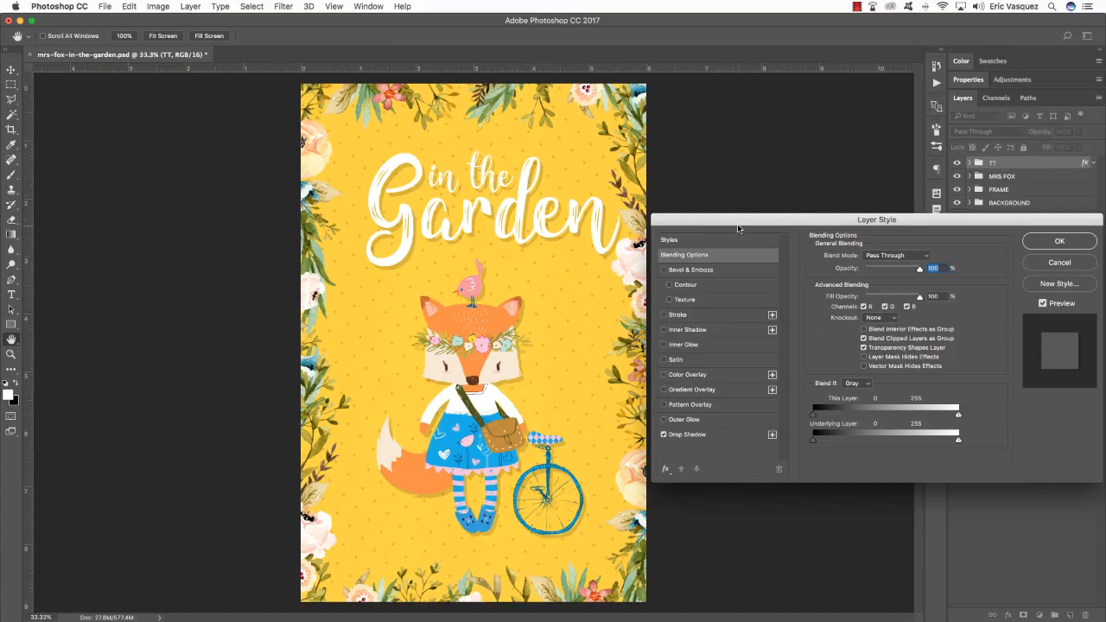
pyautogui.moveTo(722, 222); pyautogui.dragTo(612, 230)
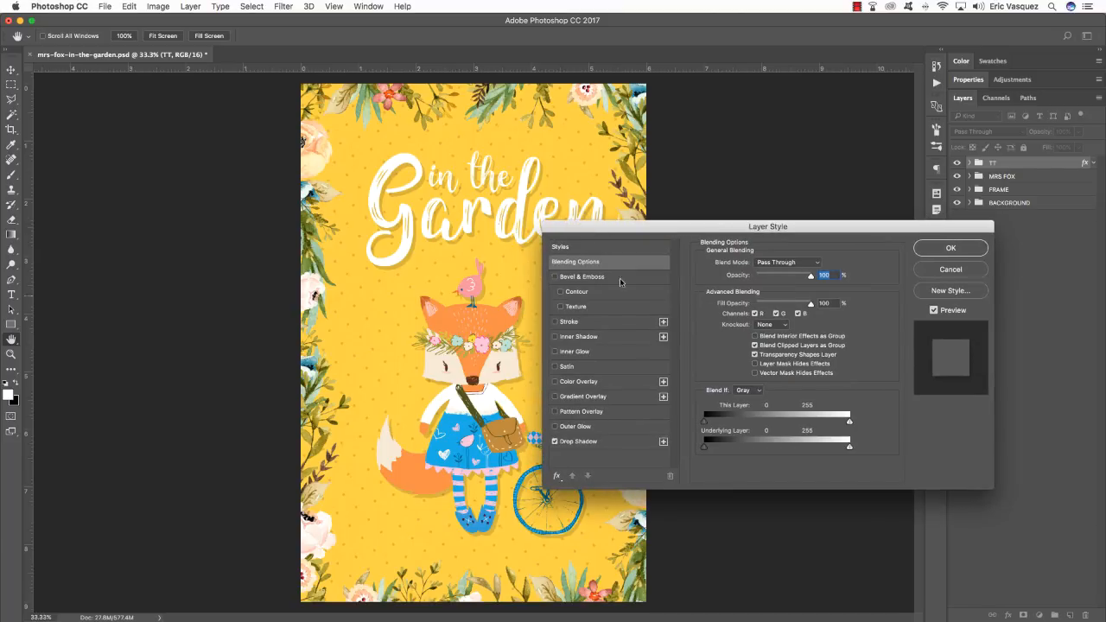
pyautogui.click(579, 442)
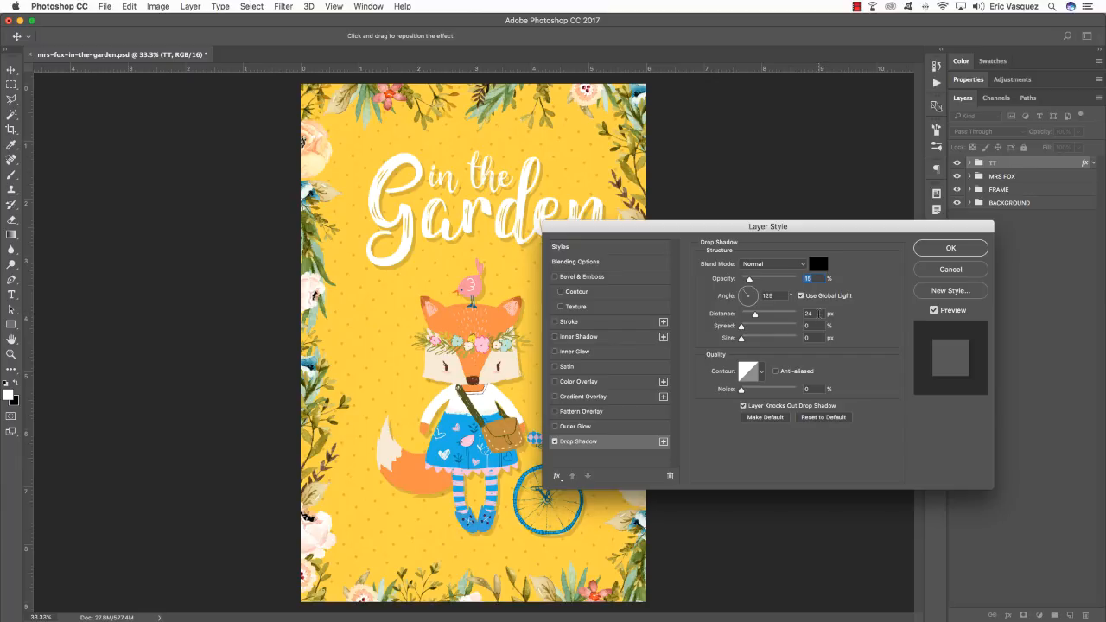
pyautogui.click(816, 314)
pyautogui.write('14')
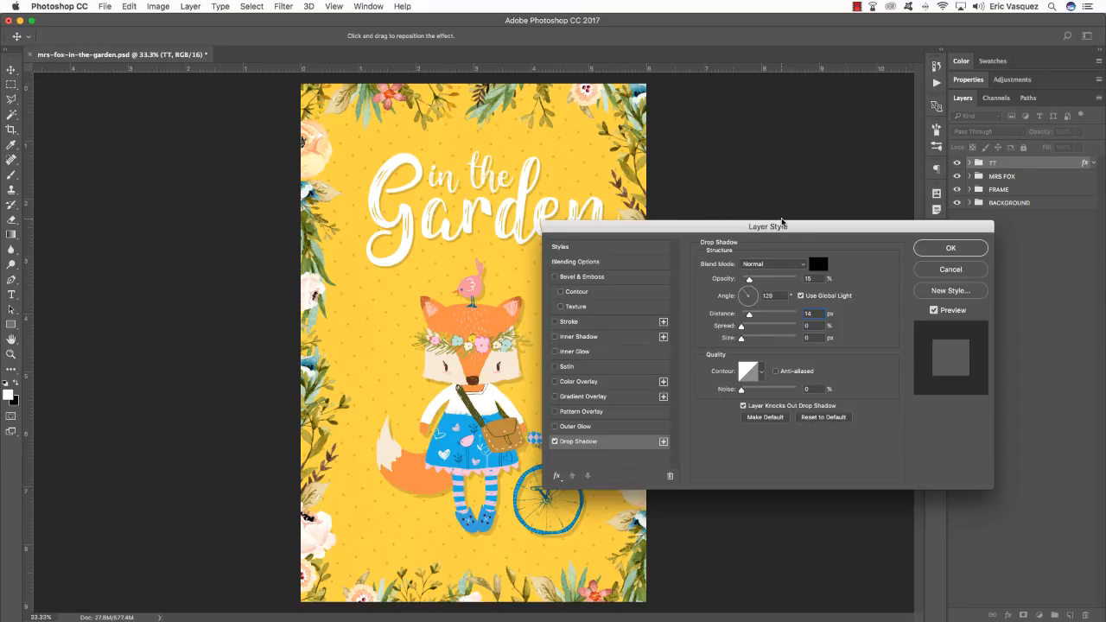
pyautogui.click(949, 250)
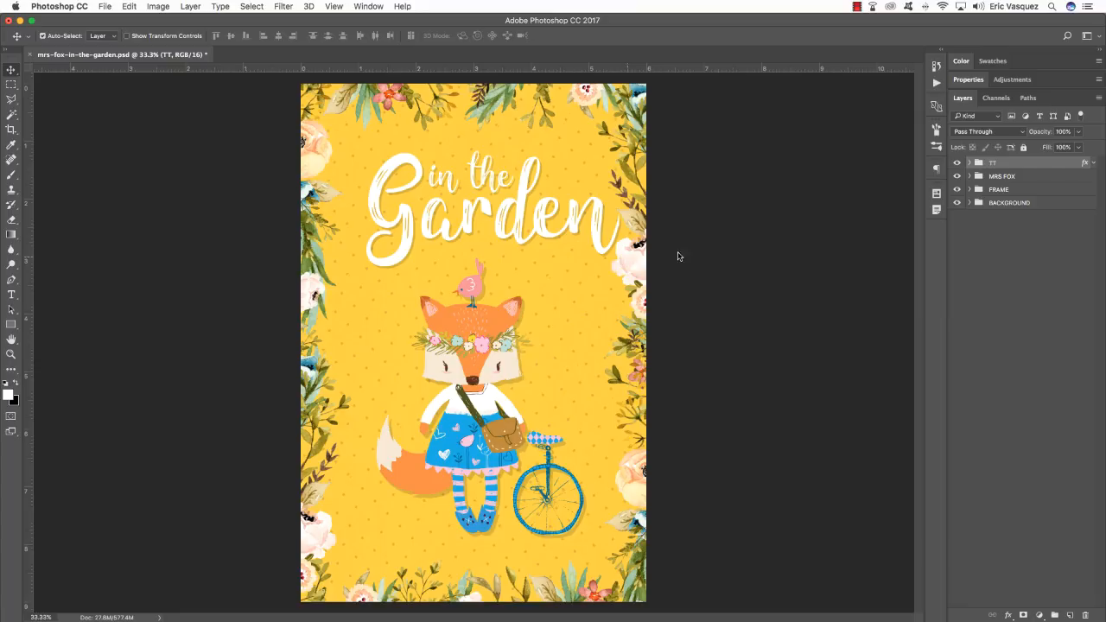
# Shift the TT lettering slightly left to centre it between the floral borders and nudge it down closer to the fox
pyautogui.press('super+t')
pyautogui.moveTo(582, 224); pyautogui.dragTo(577, 229)
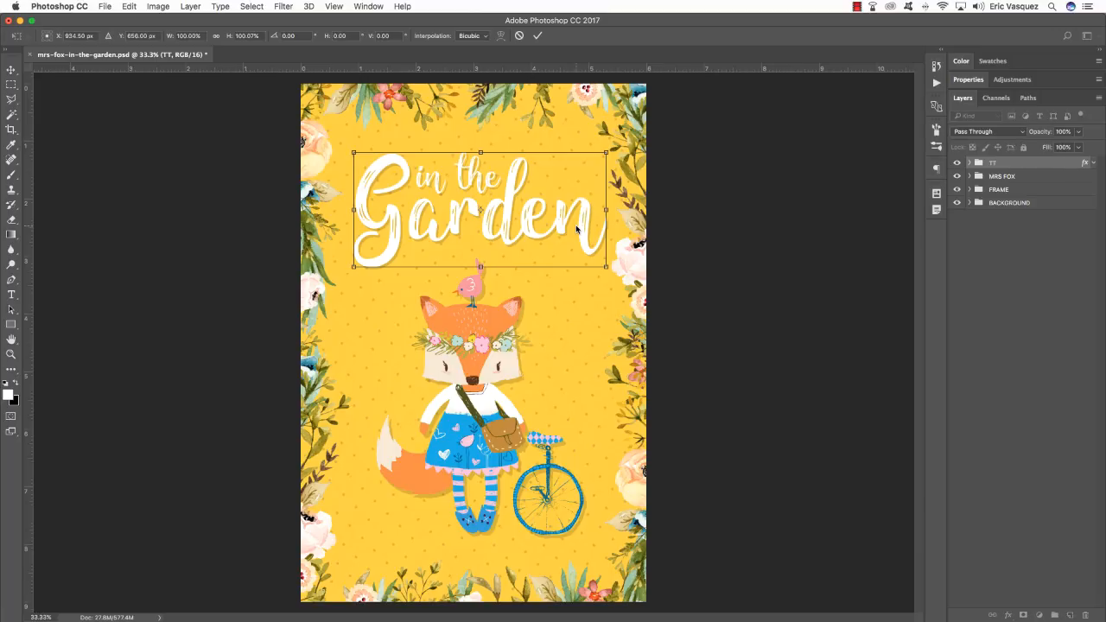
pyautogui.press('Return')
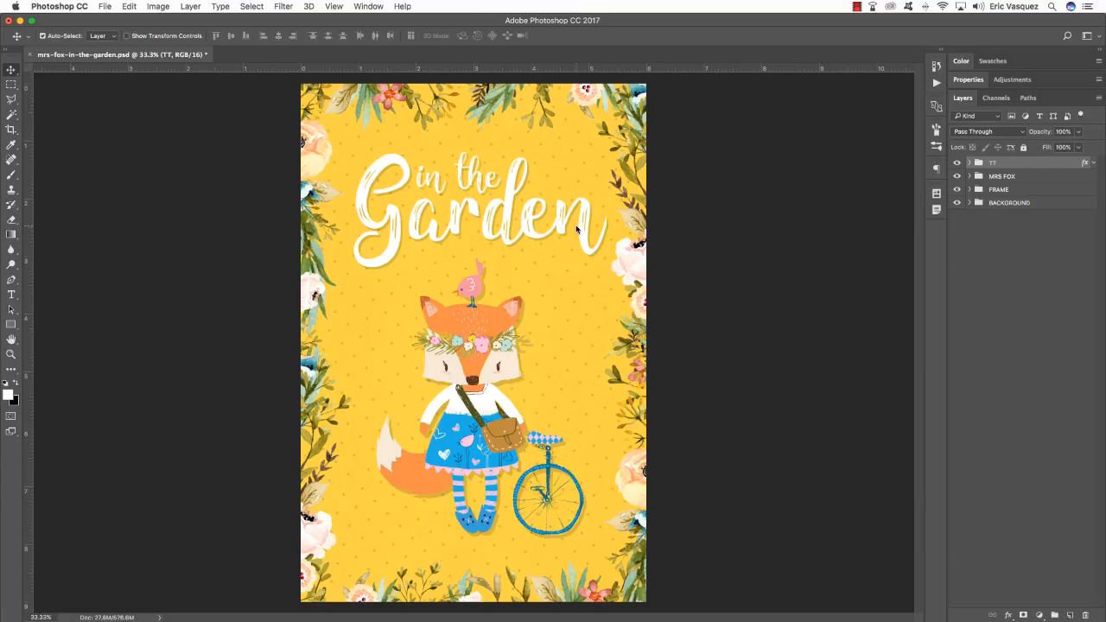
pyautogui.press('Down')
pyautogui.press('Down')
pyautogui.press('Down')
pyautogui.press('Down')
pyautogui.press('Down')
pyautogui.press('Down')
pyautogui.press('Down')
pyautogui.press('Down')
pyautogui.press('Down')
pyautogui.press('Down')
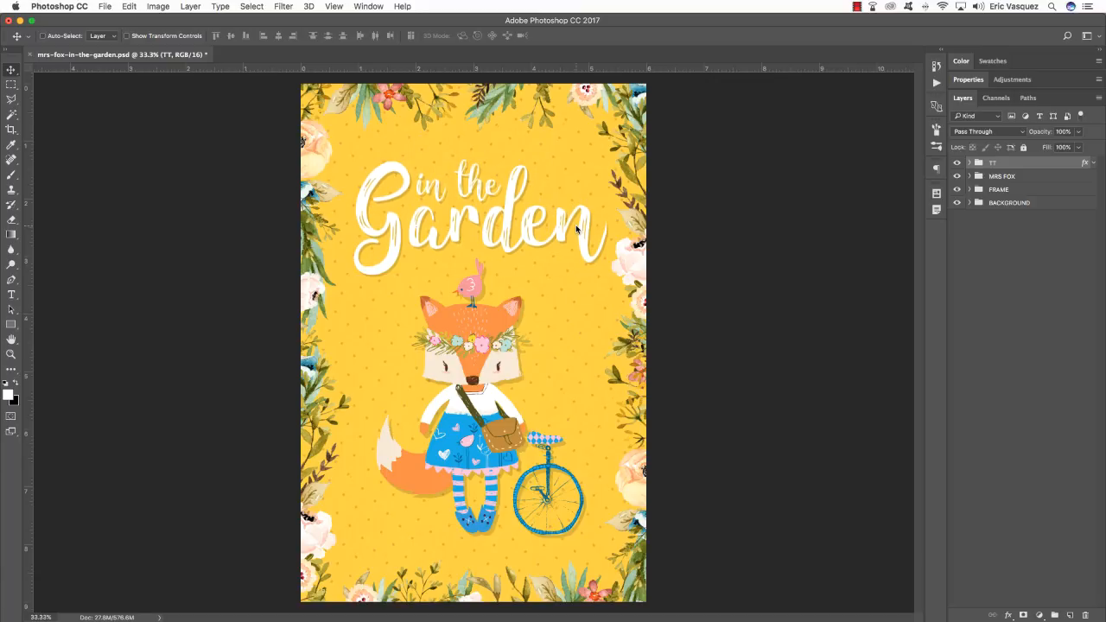
# Add a new text layer reading "MRS. FOX" above the TT group and move it over the fox's head
pyautogui.press('super+shift+alt+n')
pyautogui.press('t')
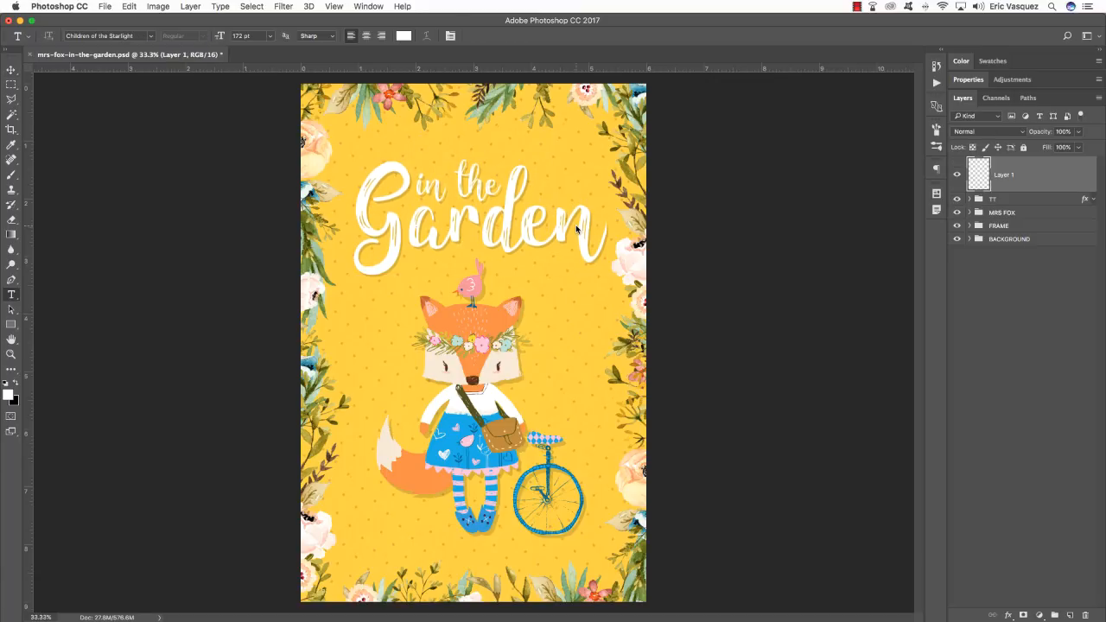
pyautogui.click(539, 128)
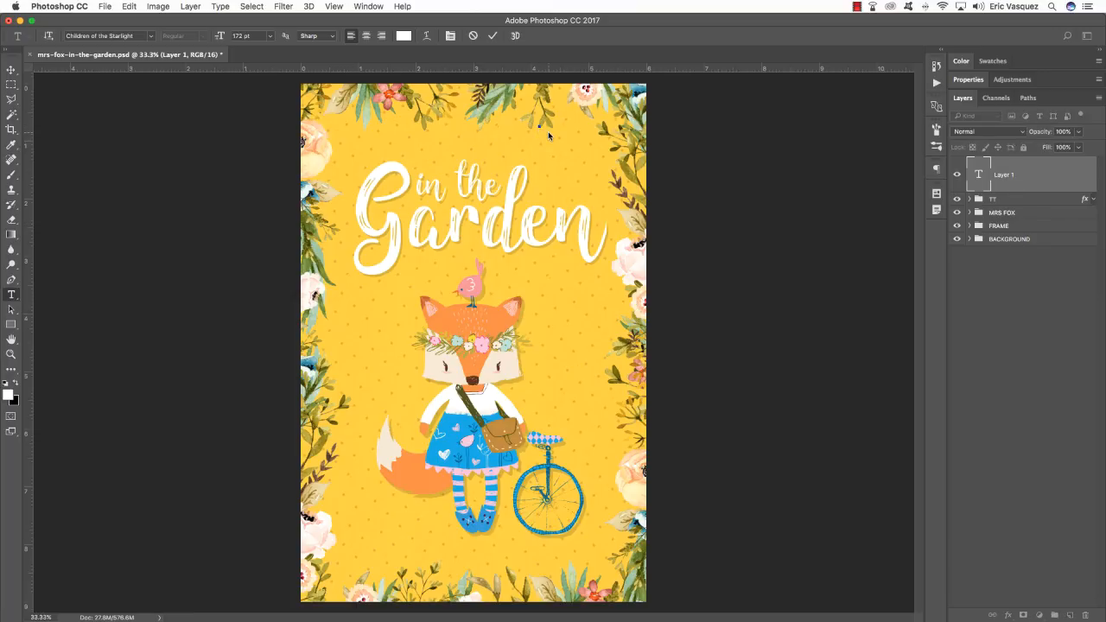
pyautogui.write('M')
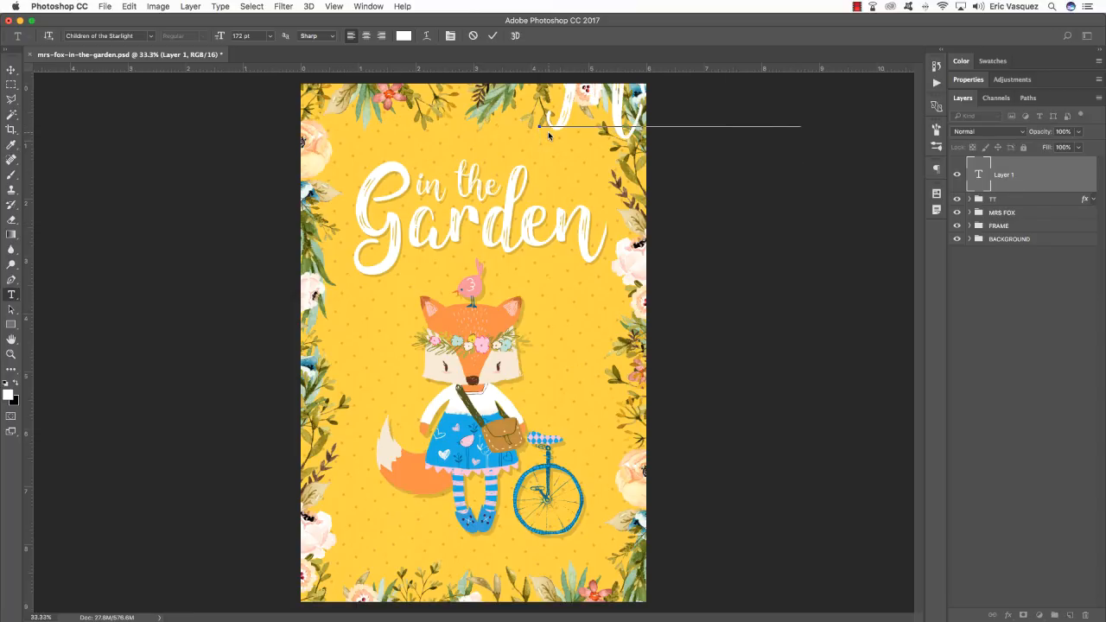
pyautogui.write('rs. Fox')
pyautogui.click(11, 69)
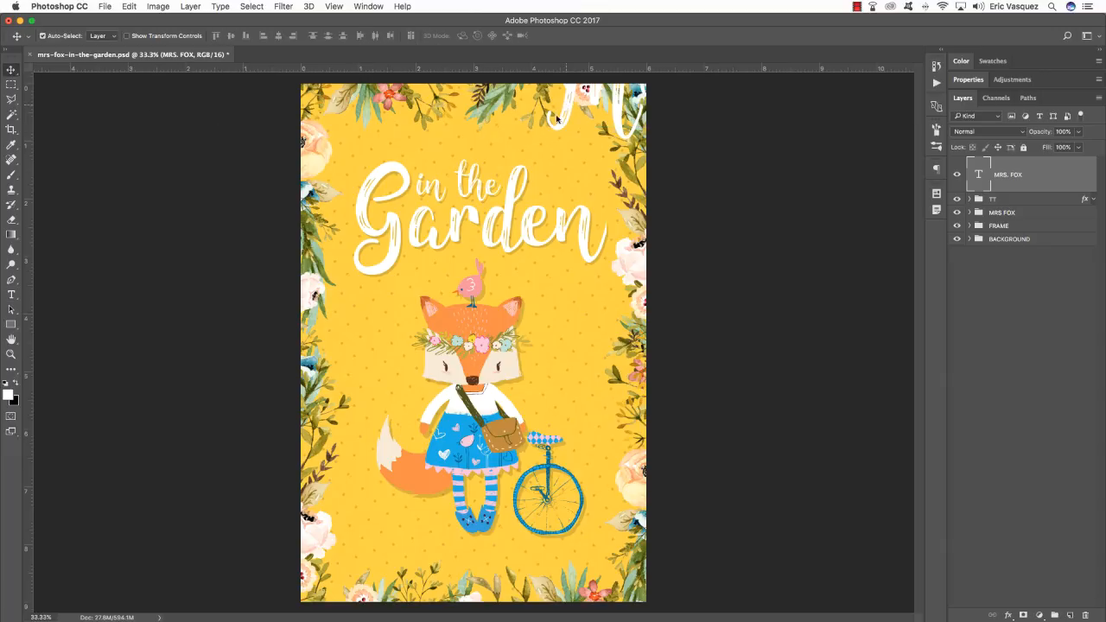
pyautogui.moveTo(558, 119); pyautogui.dragTo(315, 377)
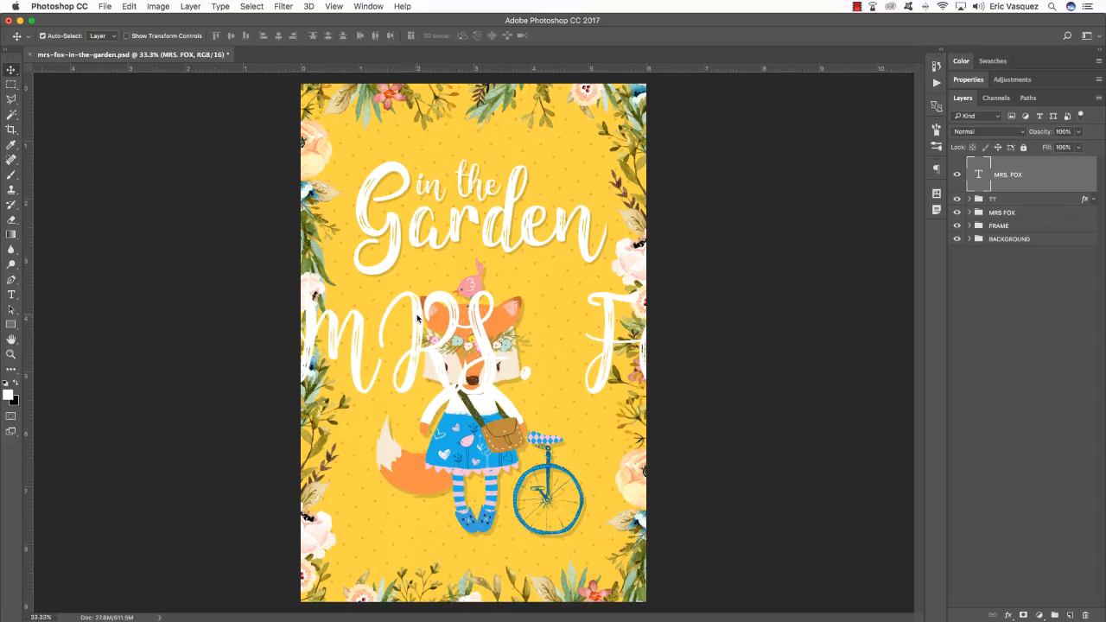
# Change the font of the whole "MRS. FOX" text to Goldfather Regular and keep all its characters selected for editing
pyautogui.press('t')
pyautogui.doubleClick(429, 318)
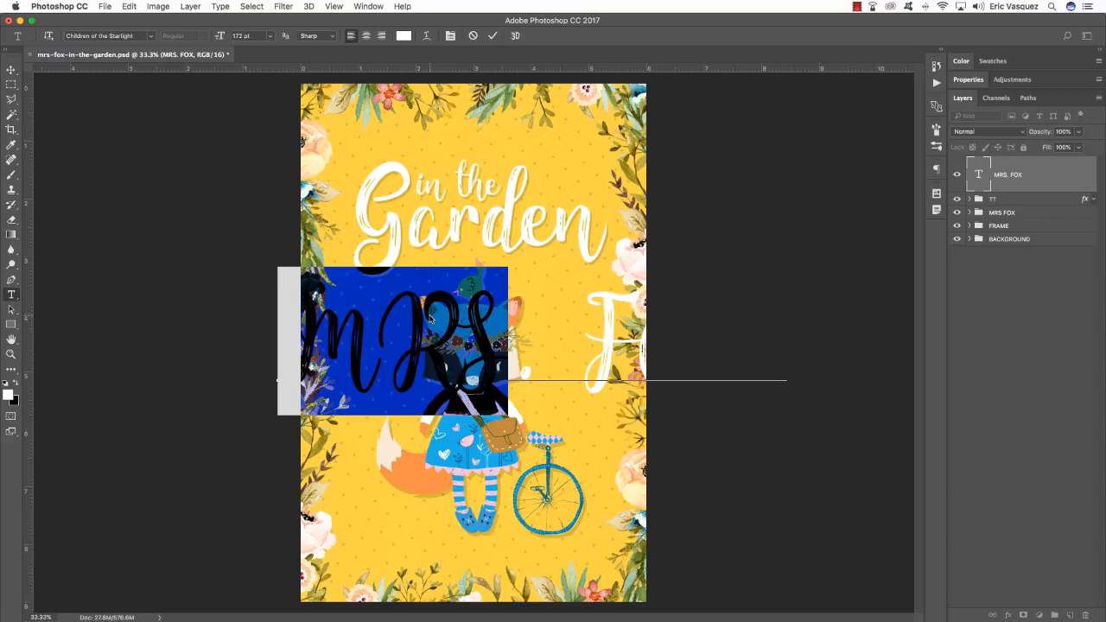
pyautogui.press('super+a')
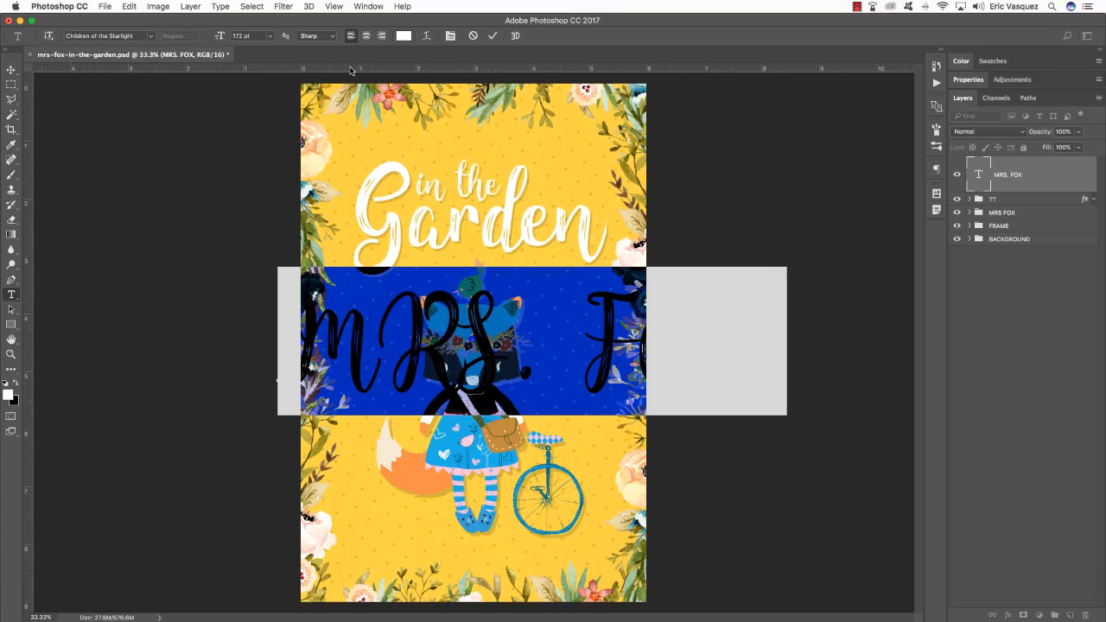
pyautogui.click(375, 5)
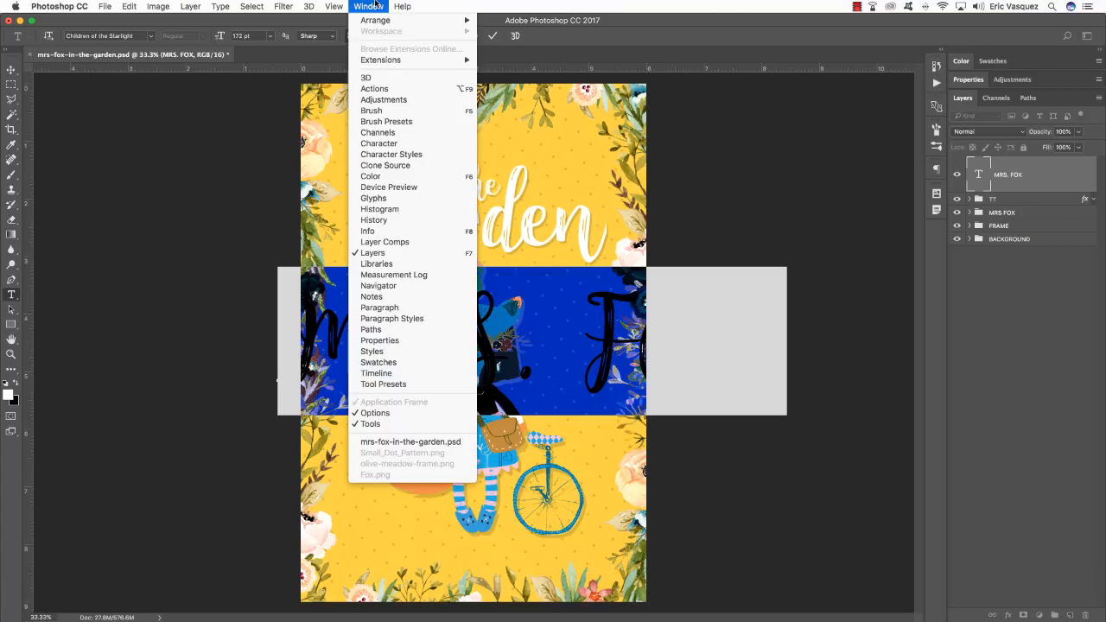
pyautogui.click(379, 145)
pyautogui.click(823, 276)
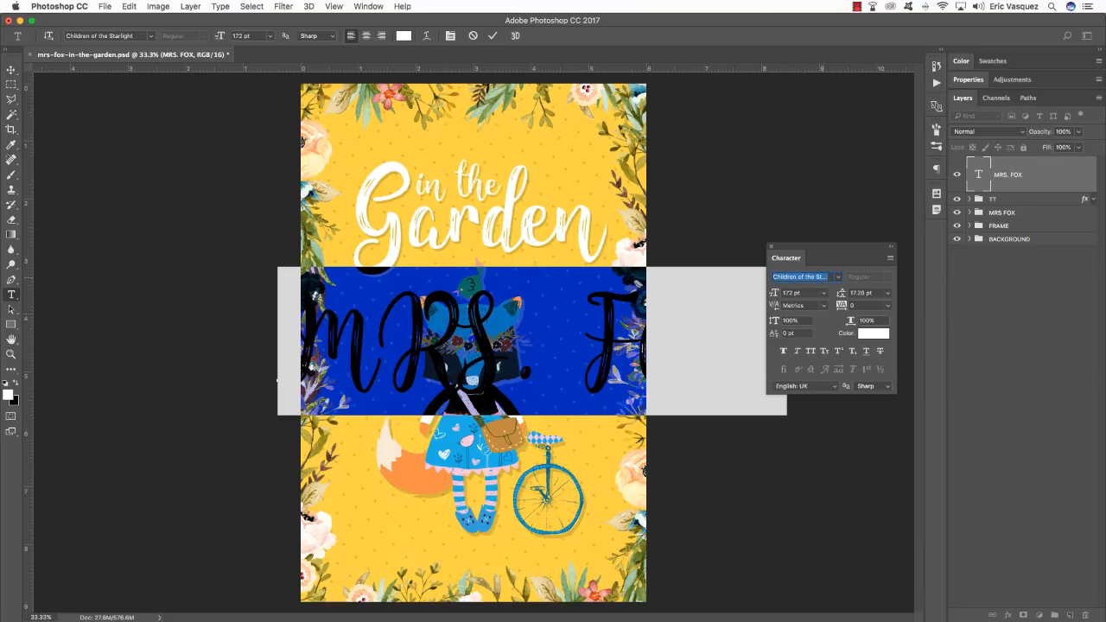
pyautogui.write('goldfather')
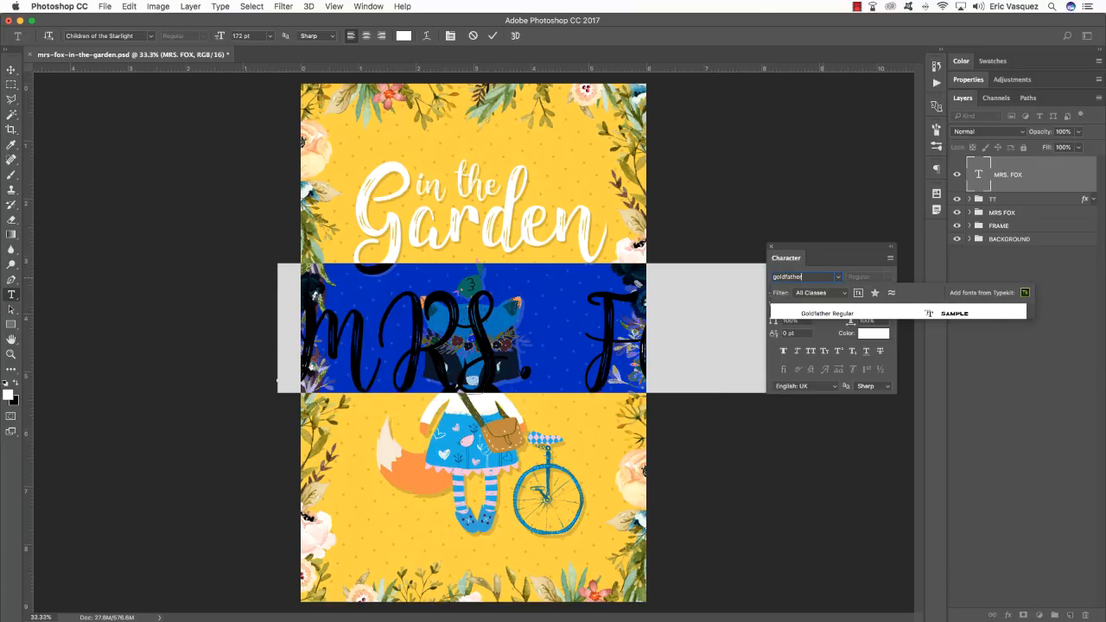
pyautogui.press('Return')
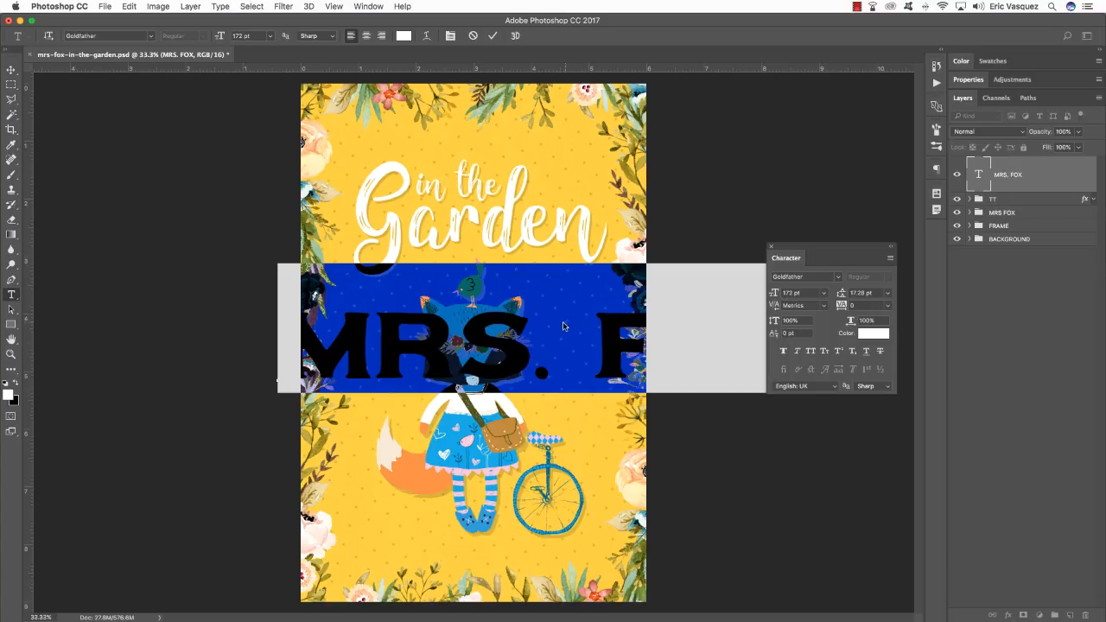
pyautogui.click(529, 339)
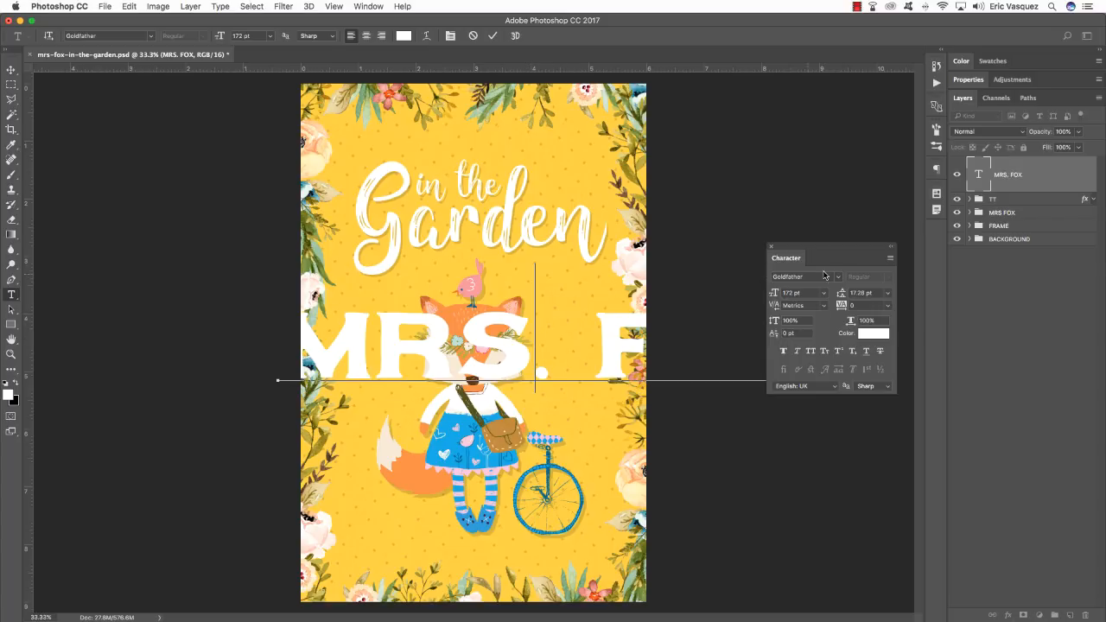
pyautogui.click(771, 249)
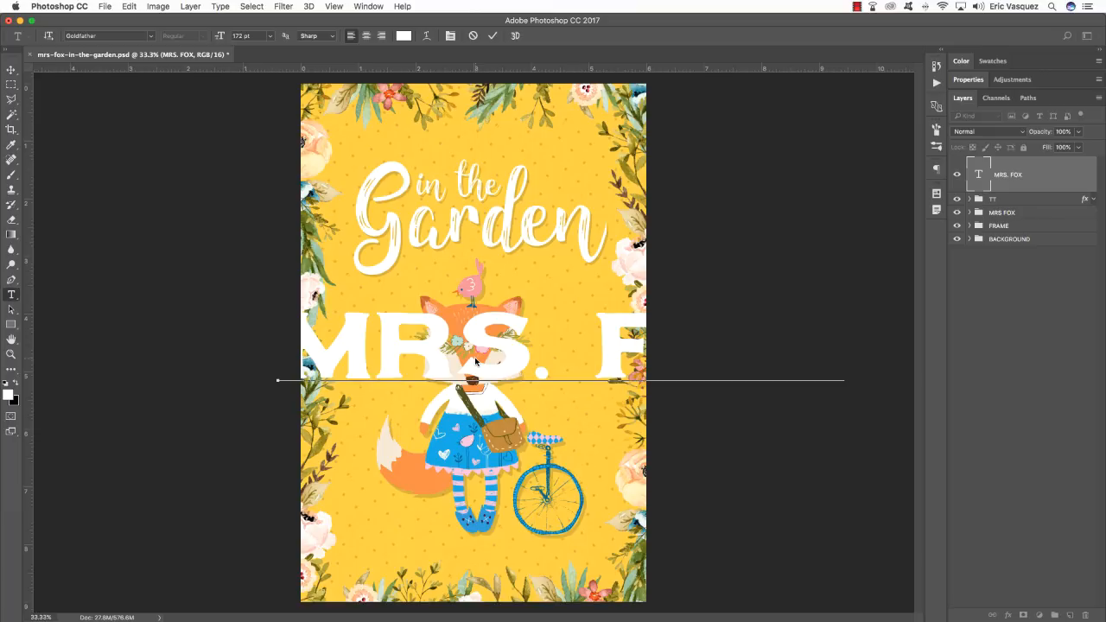
pyautogui.tripleClick(474, 362)
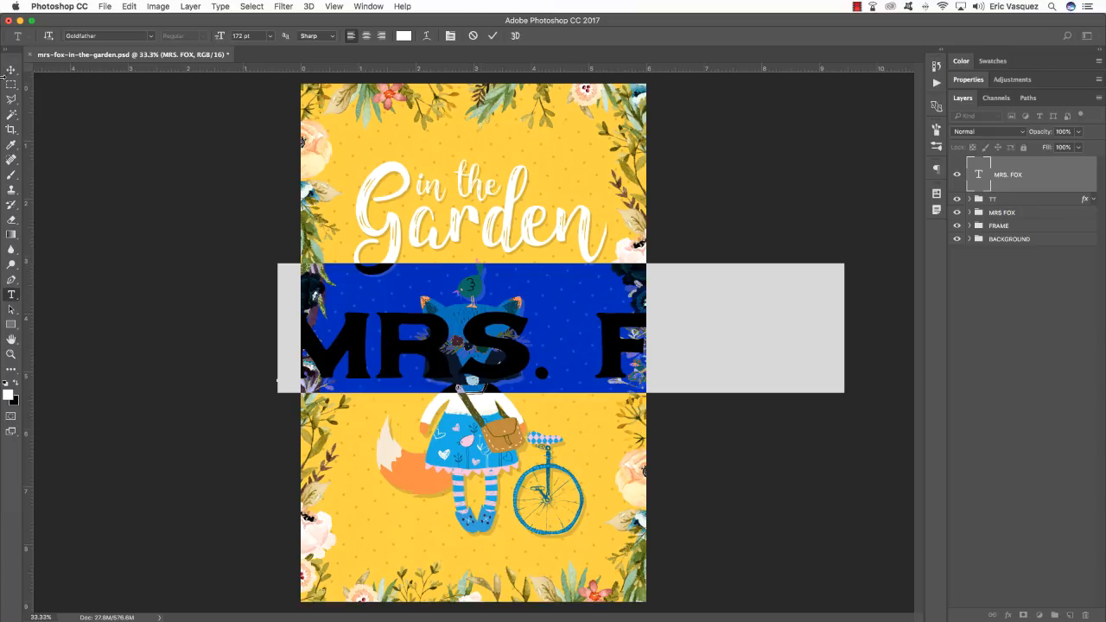
# Scale the "MRS. FOX" text down to about 28% and place it above the "in the Garden" lettering
pyautogui.click(11, 69)
pyautogui.moveTo(398, 362); pyautogui.dragTo(406, 331)
pyautogui.hotkey('ctrl', 't')
pyautogui.moveTo(290, 357); pyautogui.dragTo(456, 139)
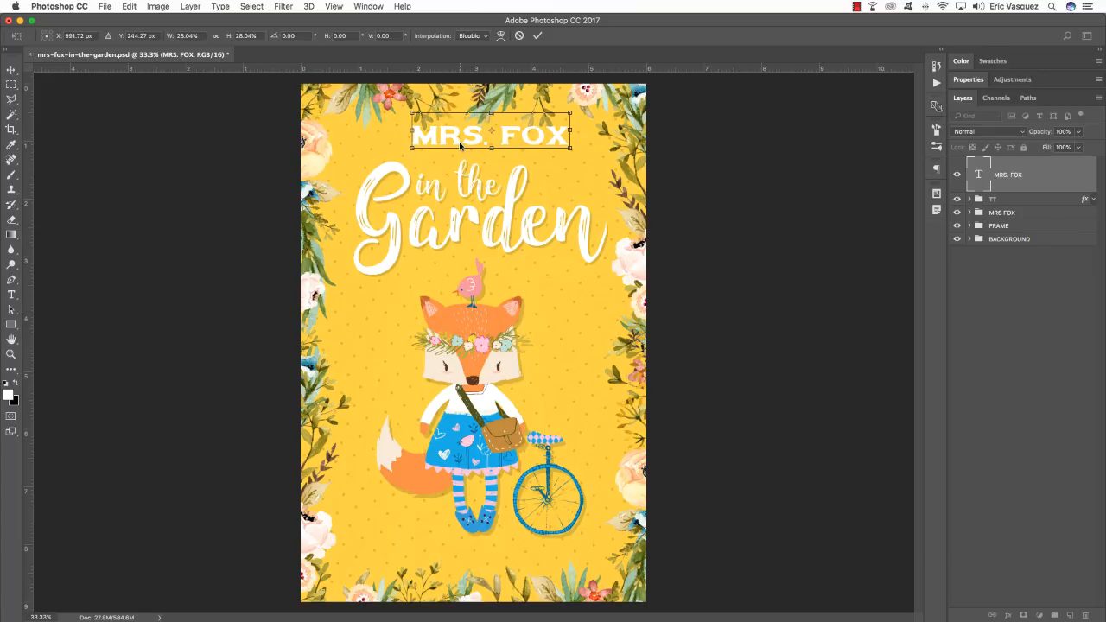
pyautogui.press('Return')
# Set the font size of the whole "MRS. FOX" text to 38.04 pt
pyautogui.press('t')
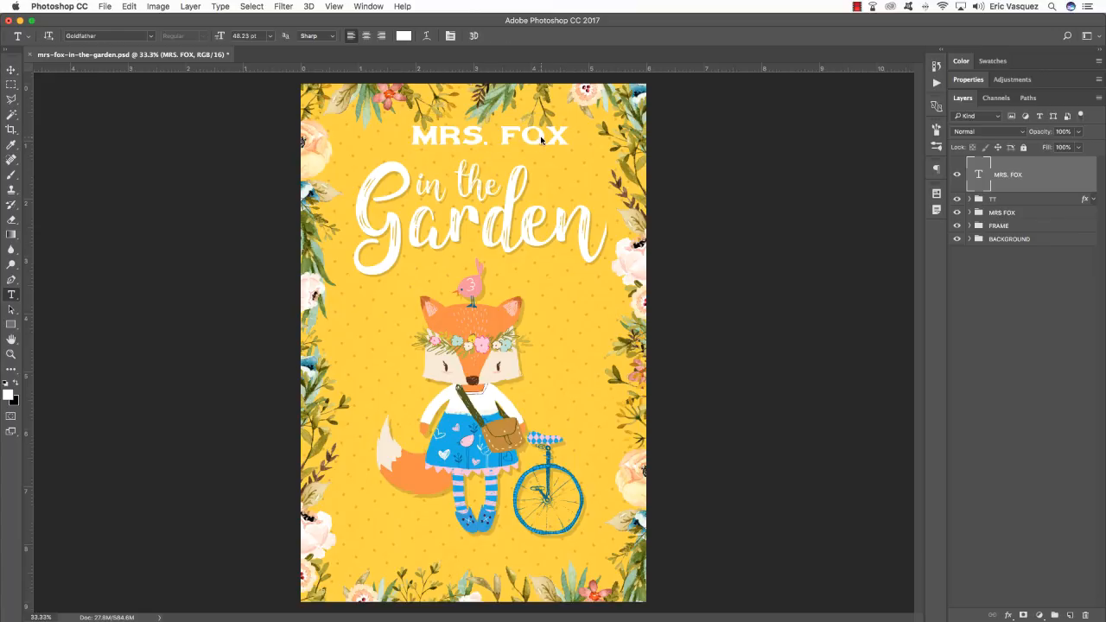
pyautogui.tripleClick(542, 139)
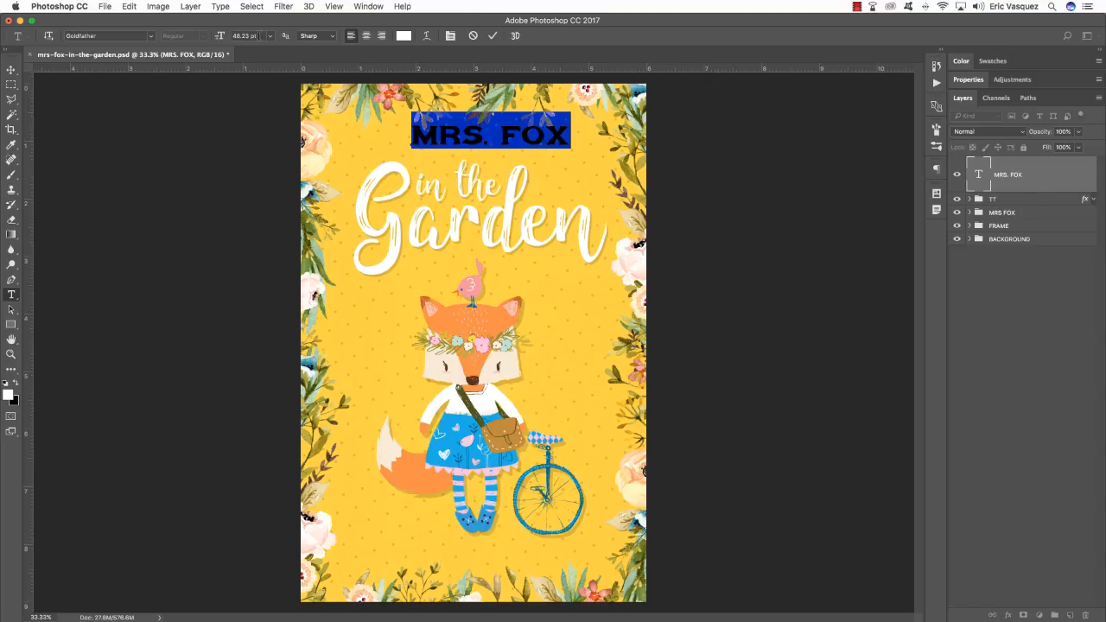
pyautogui.click(249, 35)
pyautogui.write('38')
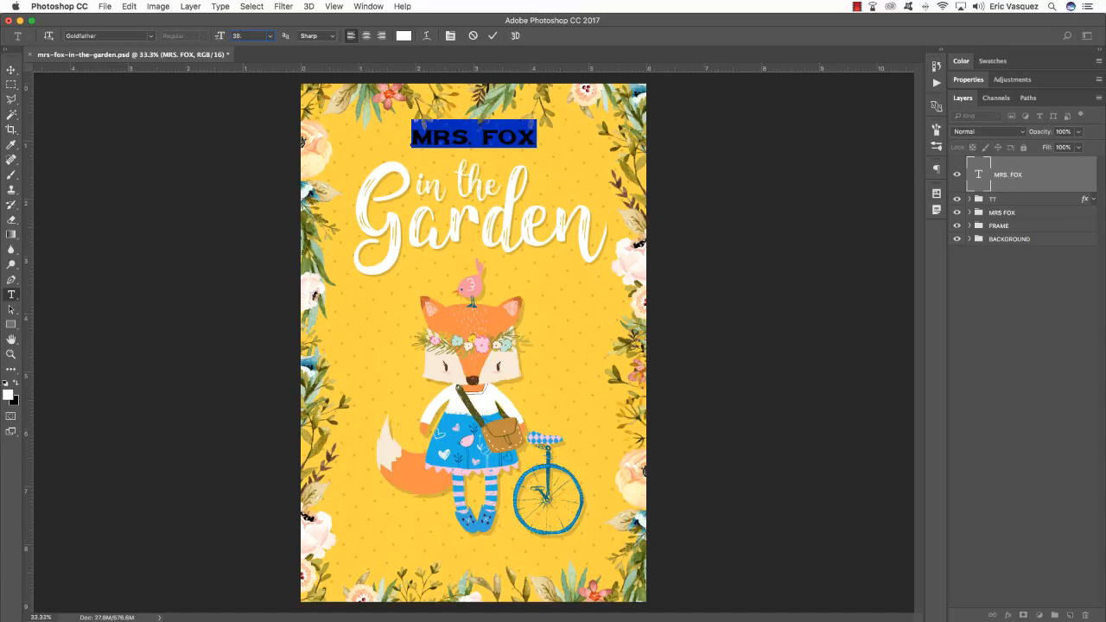
pyautogui.write('.04')
# Warp the "MRS. FOX" text with a horizontal Arc at 14% bend and centre it just above "in the Garden"
pyautogui.tripleClick(515, 136)
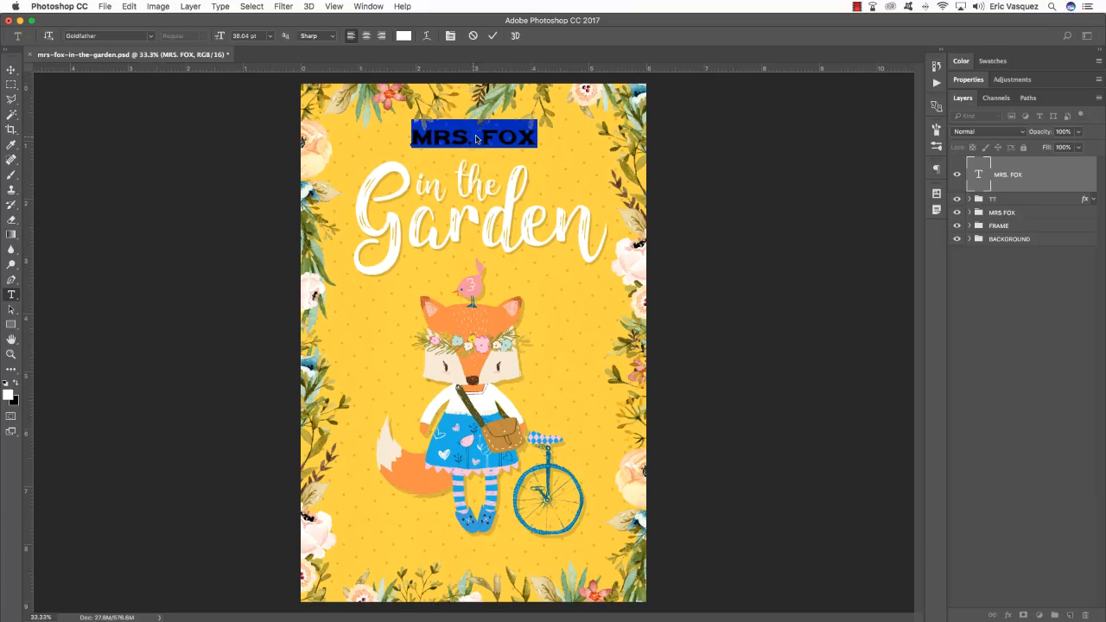
pyautogui.click(426, 36)
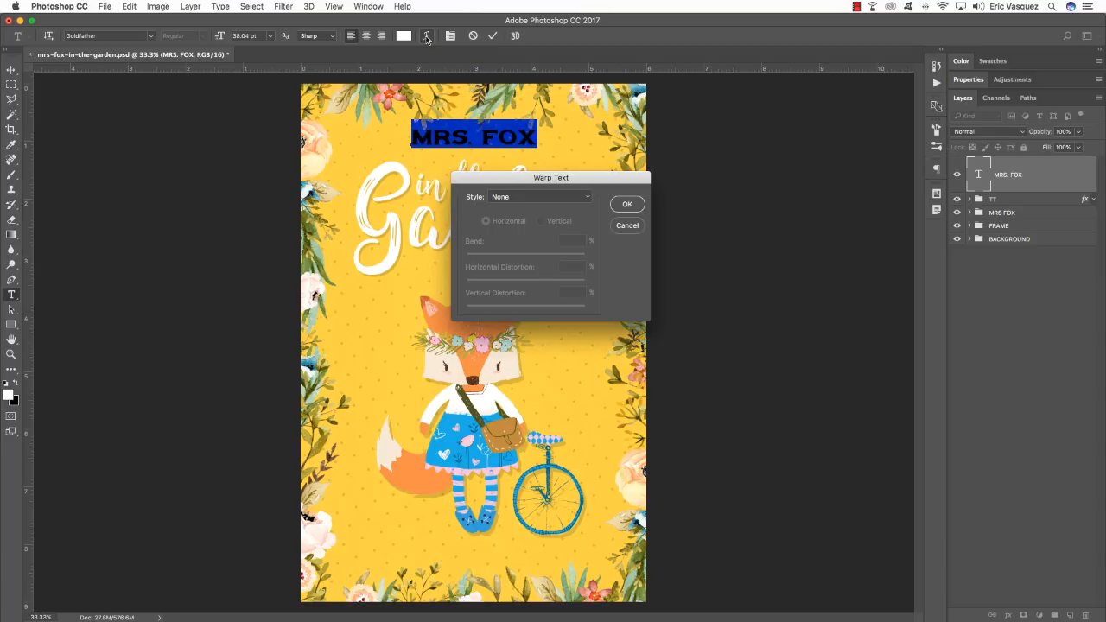
pyautogui.click(522, 198)
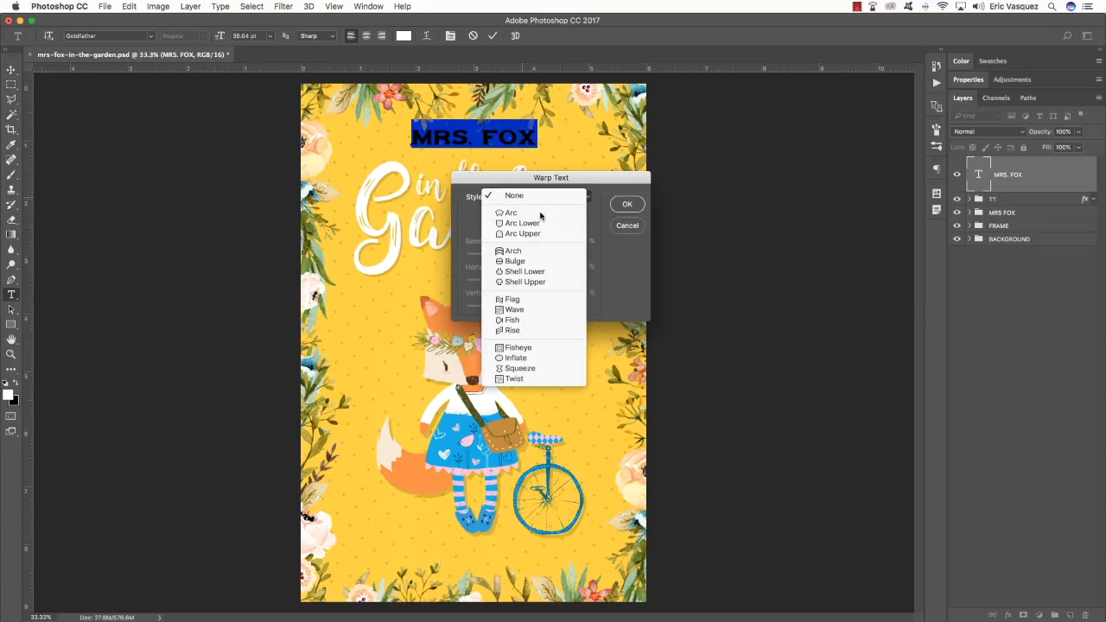
pyautogui.click(536, 213)
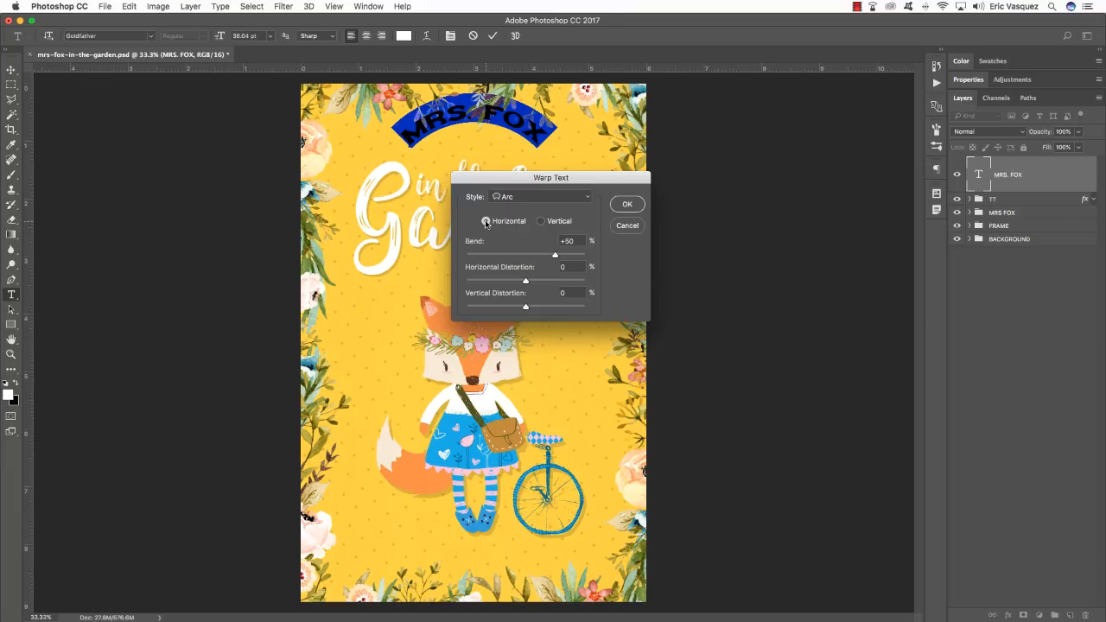
pyautogui.moveTo(581, 243); pyautogui.dragTo(549, 243)
pyautogui.write('14')
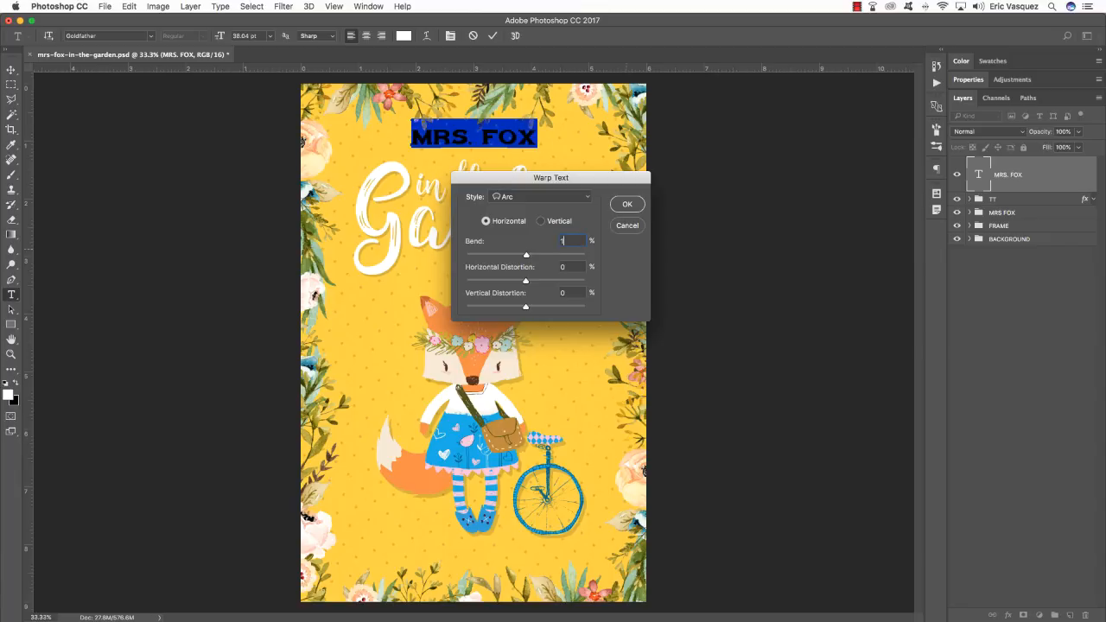
pyautogui.click(628, 204)
pyautogui.click(11, 69)
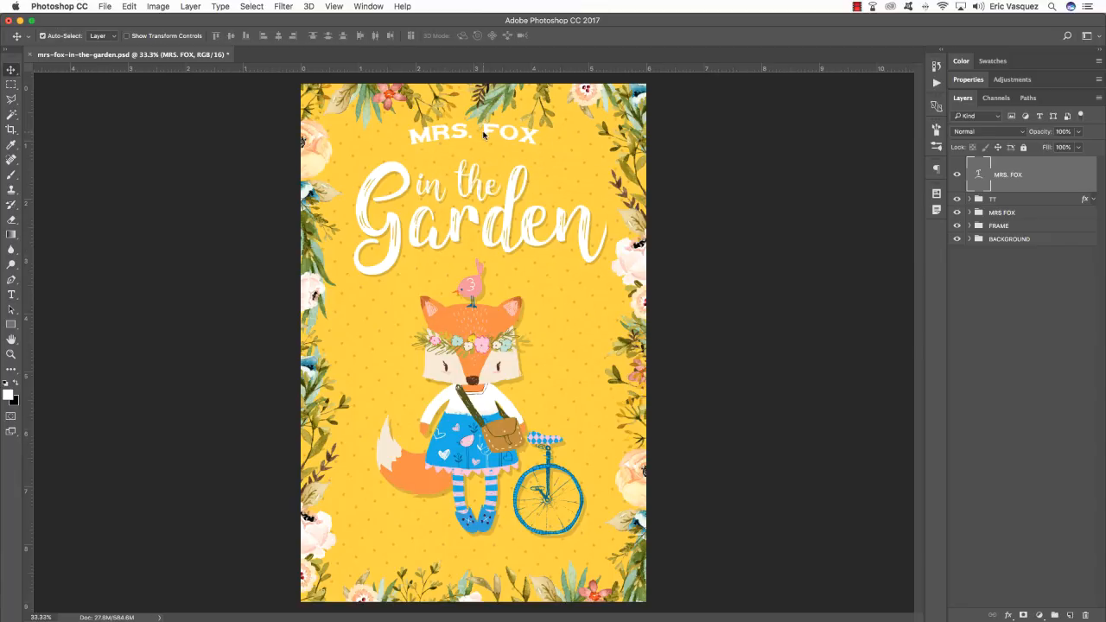
pyautogui.moveTo(486, 134); pyautogui.dragTo(495, 143)
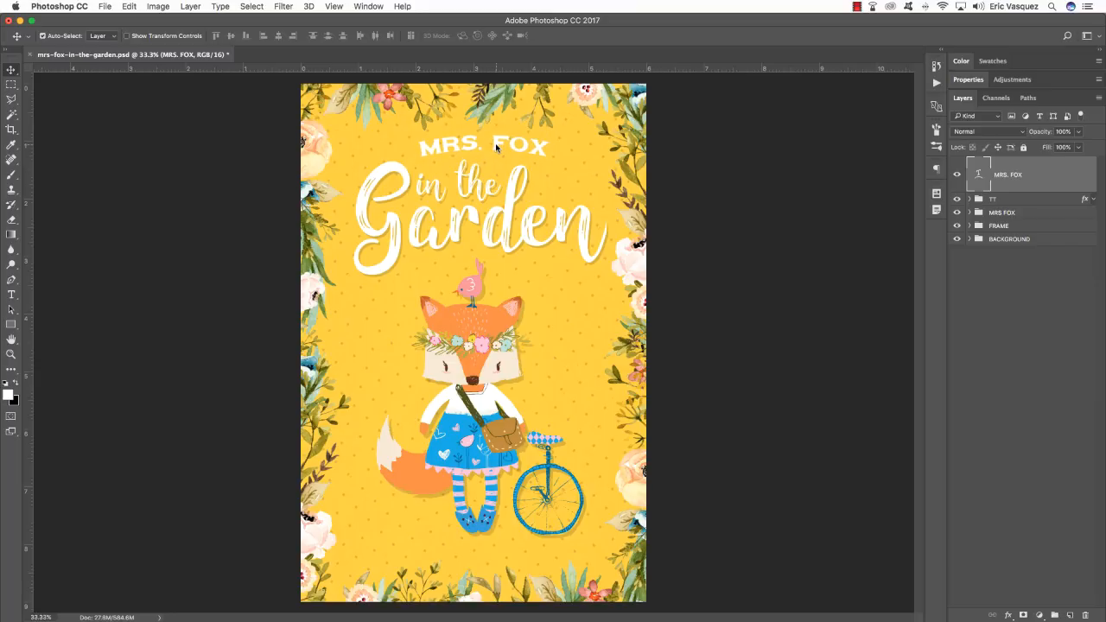
# Apply a Color Overlay of #C3602C to the "MRS. FOX" text layer
pyautogui.doubleClick(1091, 177)
pyautogui.click(580, 383)
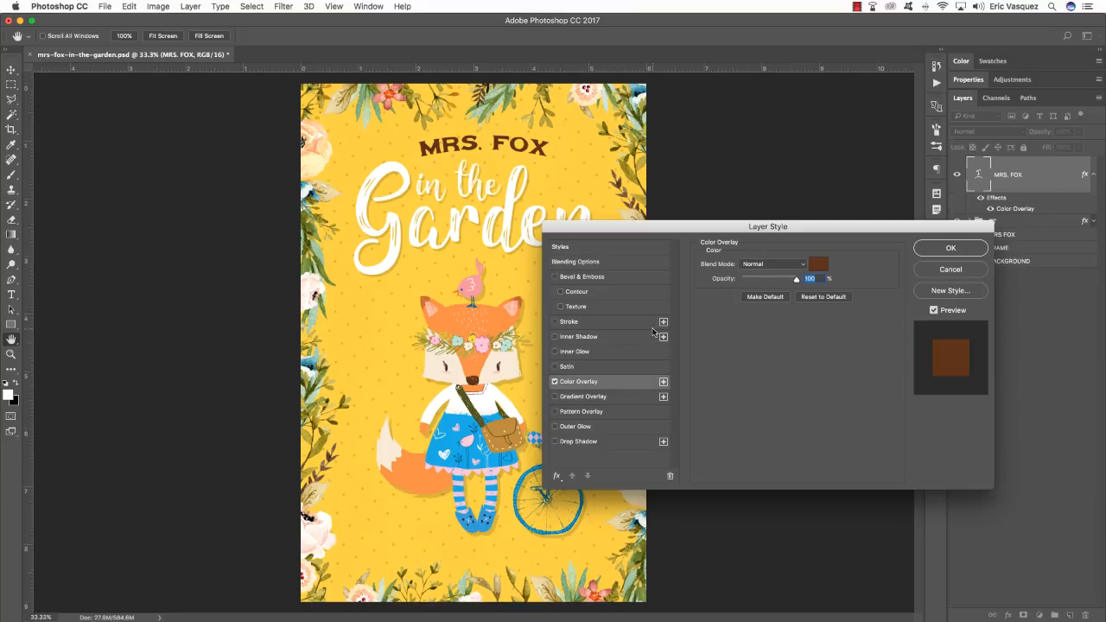
pyautogui.click(818, 265)
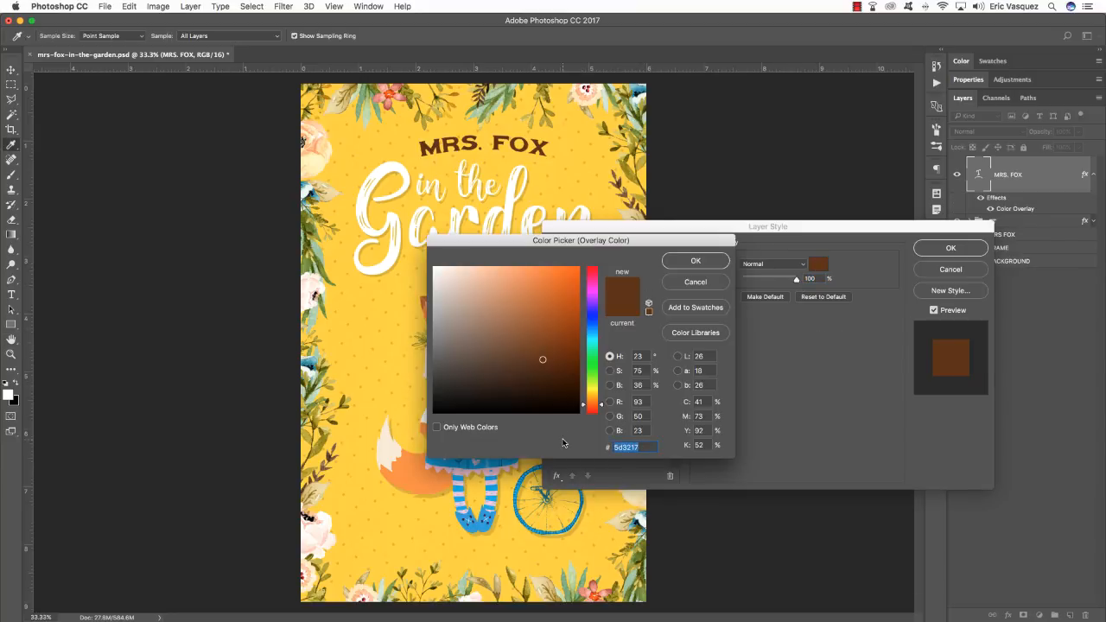
pyautogui.write('C')
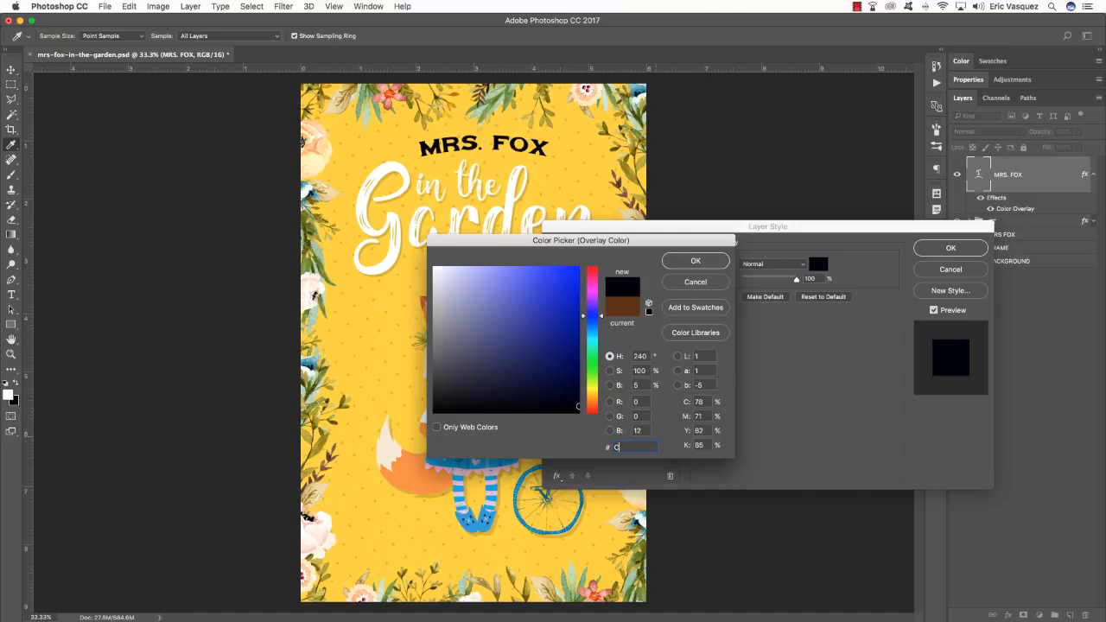
pyautogui.write('3602C')
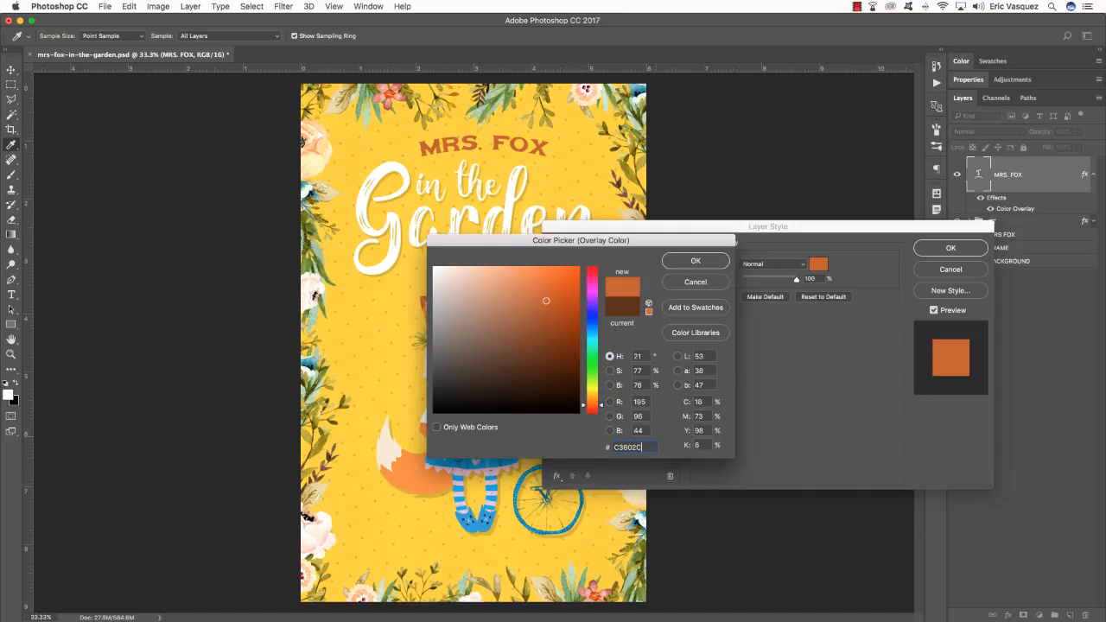
pyautogui.press('Return')
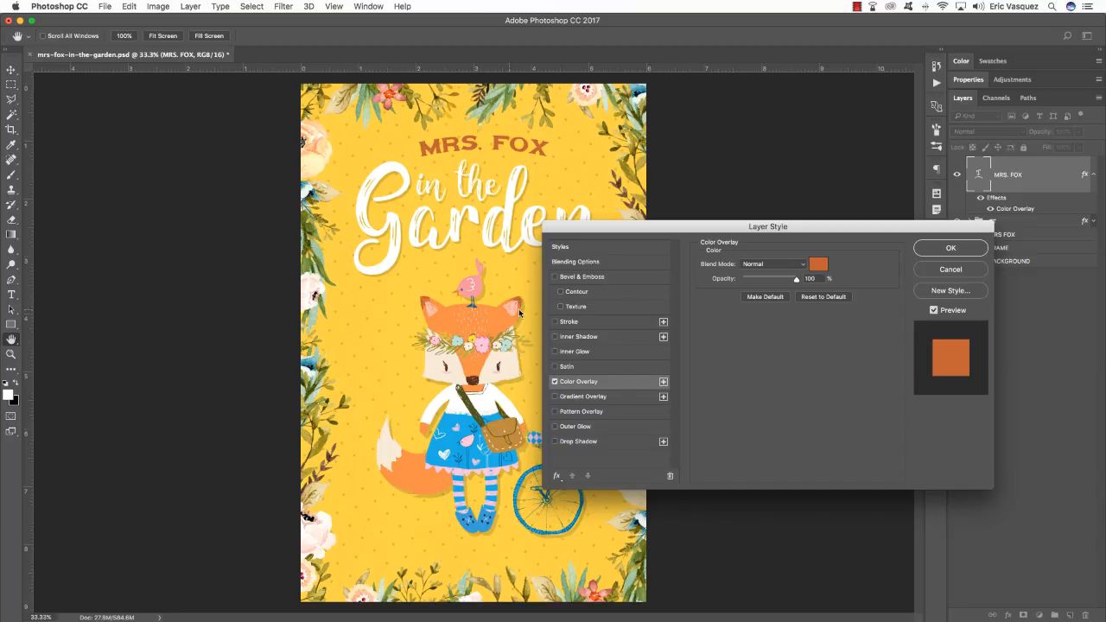
pyautogui.click(948, 249)
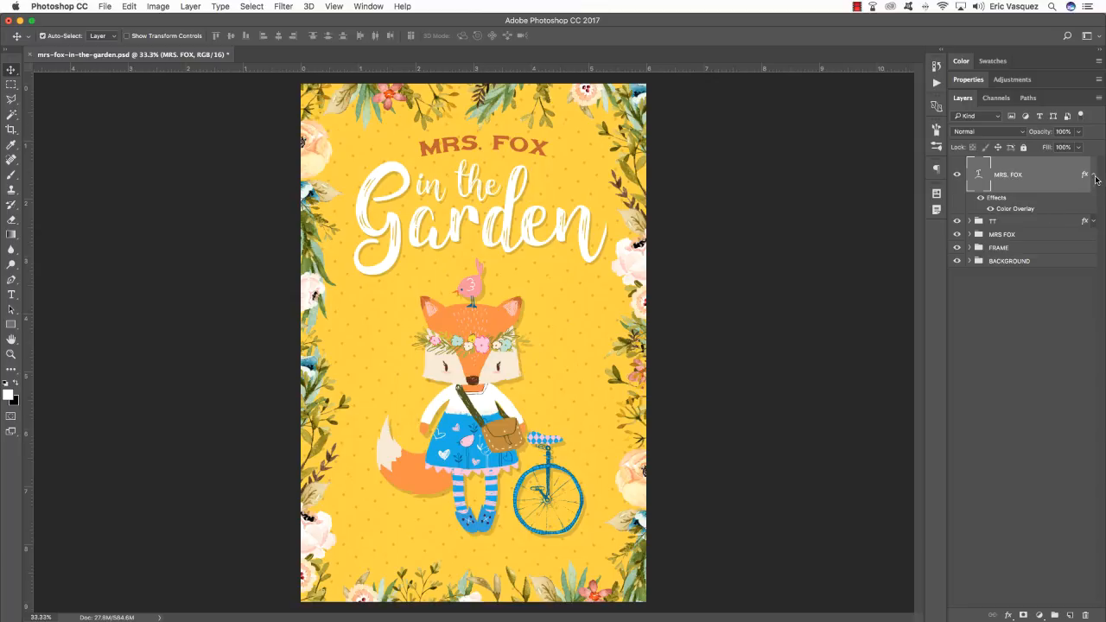
# Put the "MRS. FOX" text layer into a new group named MRS FOX TEXT and collapse the group
pyautogui.press('super+g')
pyautogui.doubleClick(998, 164)
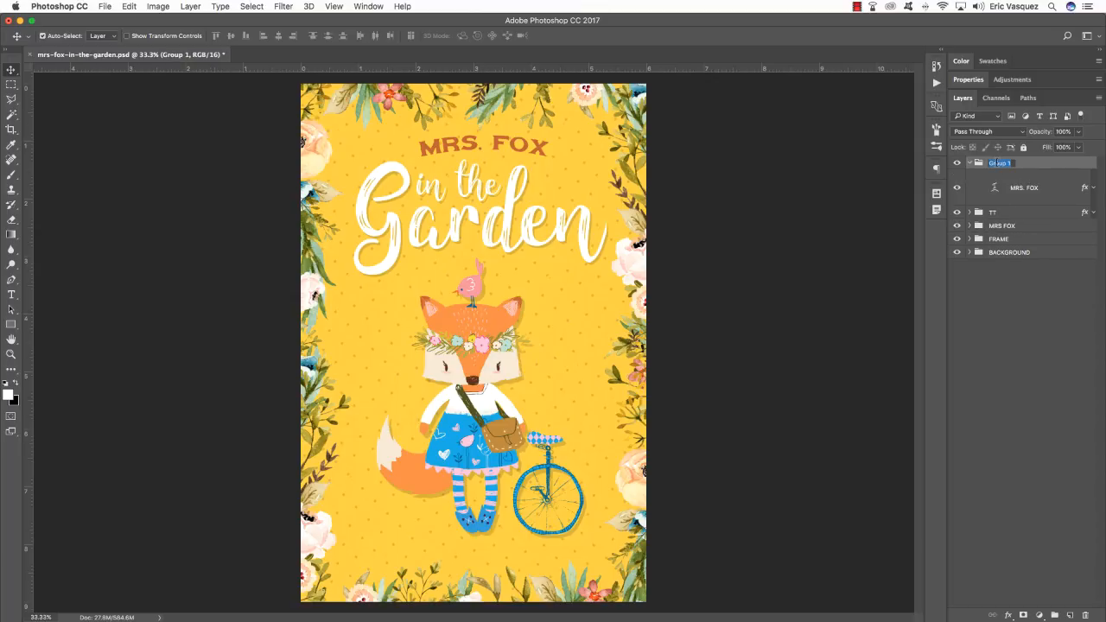
pyautogui.write('MRS F')
pyautogui.write('OX TEXT')
pyautogui.press('Return')
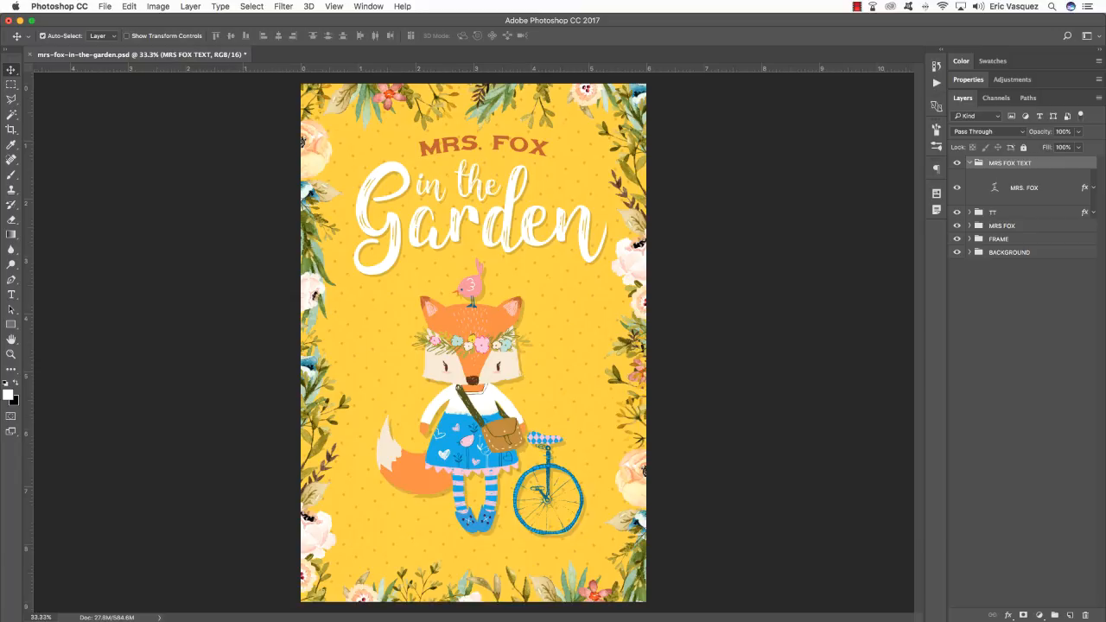
pyautogui.click(970, 163)
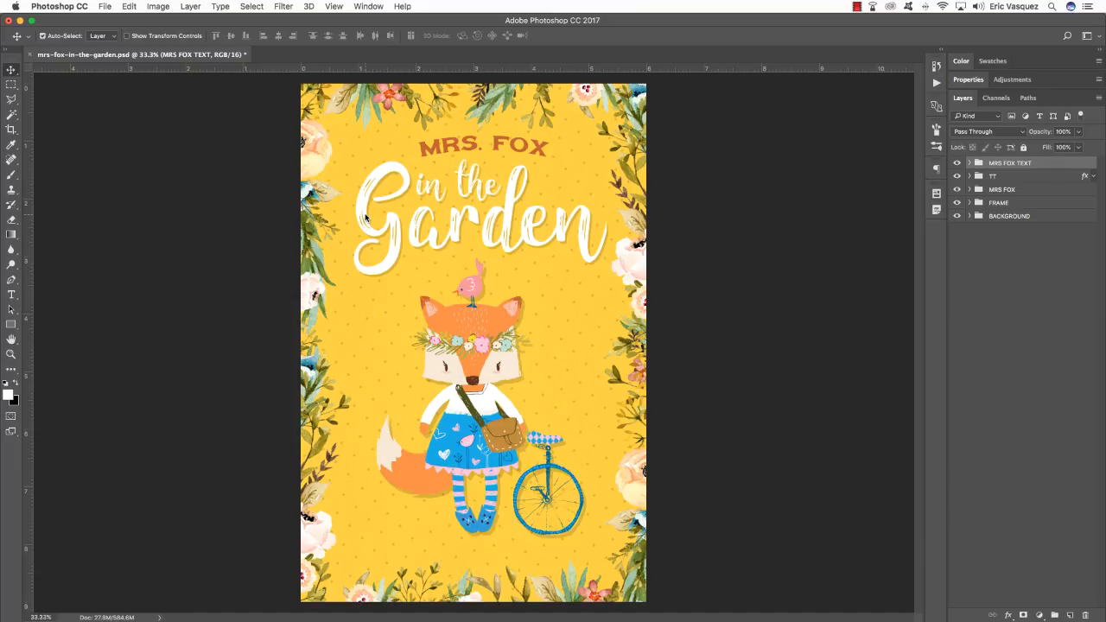
# Switch to Finder, preview the images in the Zeppelin Graphics folder and open the cloud 24.png in Photoshop
pyautogui.press('super+Tab')
pyautogui.click(522, 167)
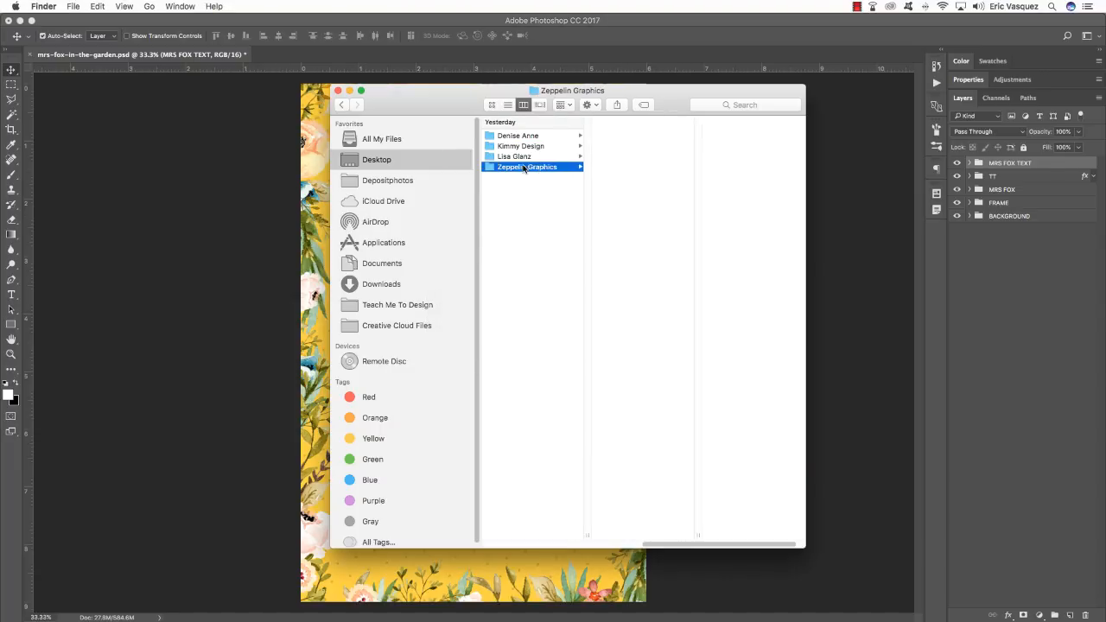
pyautogui.click(618, 139)
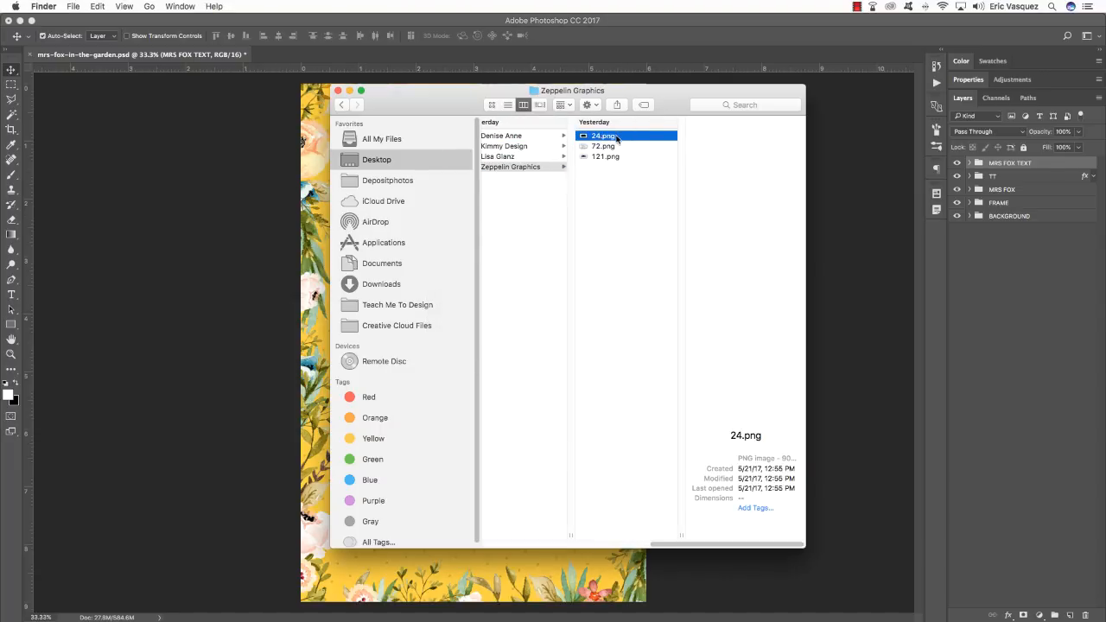
pyautogui.click(601, 146)
pyautogui.click(602, 157)
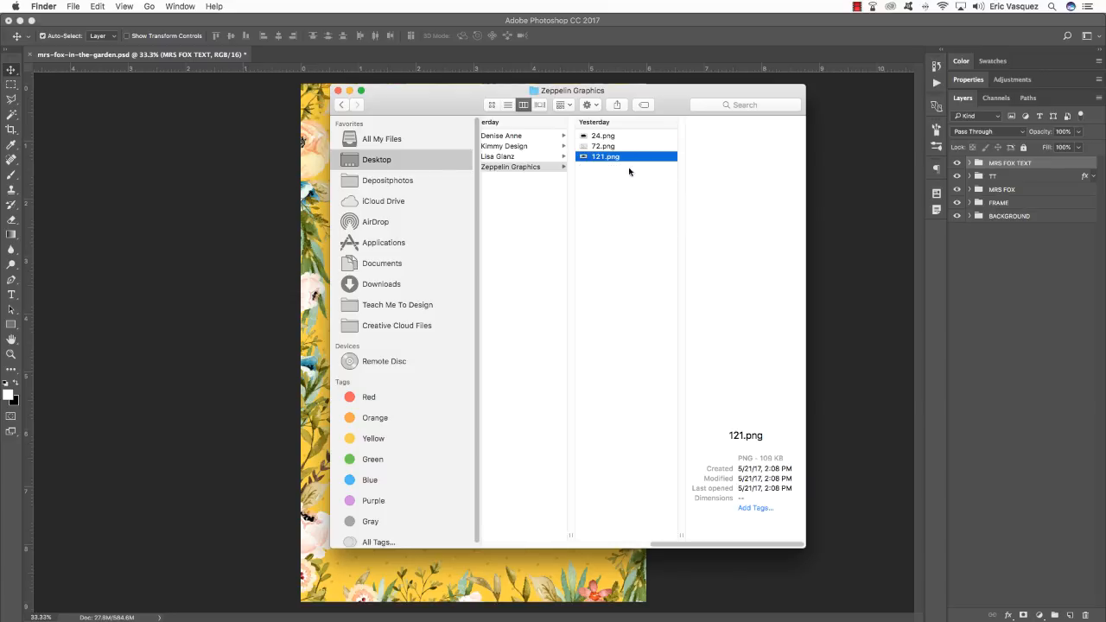
pyautogui.click(601, 138)
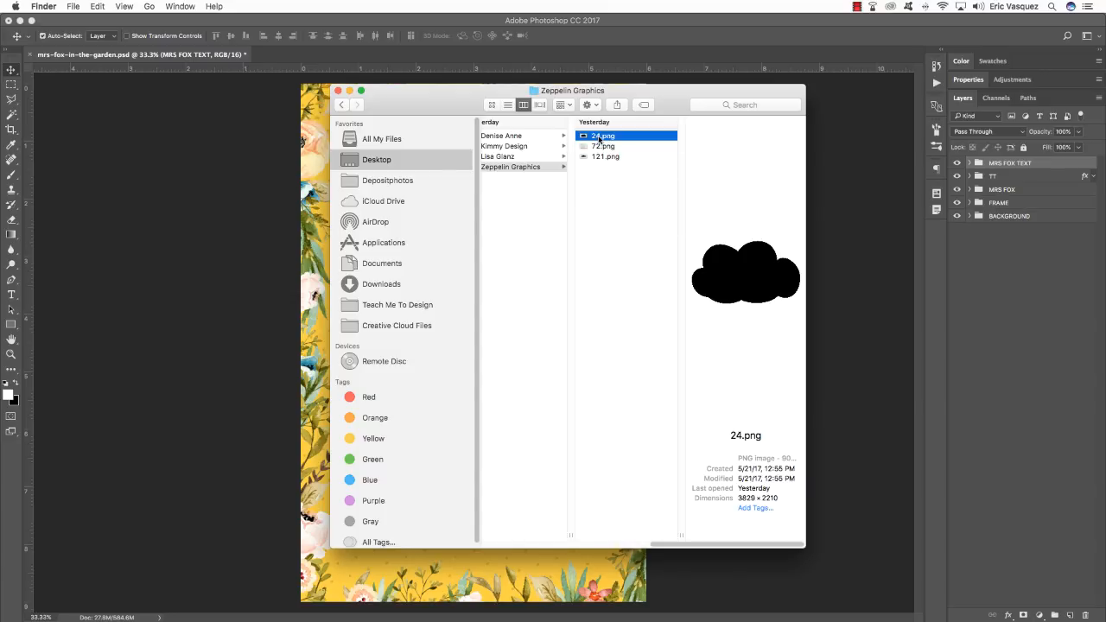
pyautogui.moveTo(600, 140); pyautogui.dragTo(426, 175)
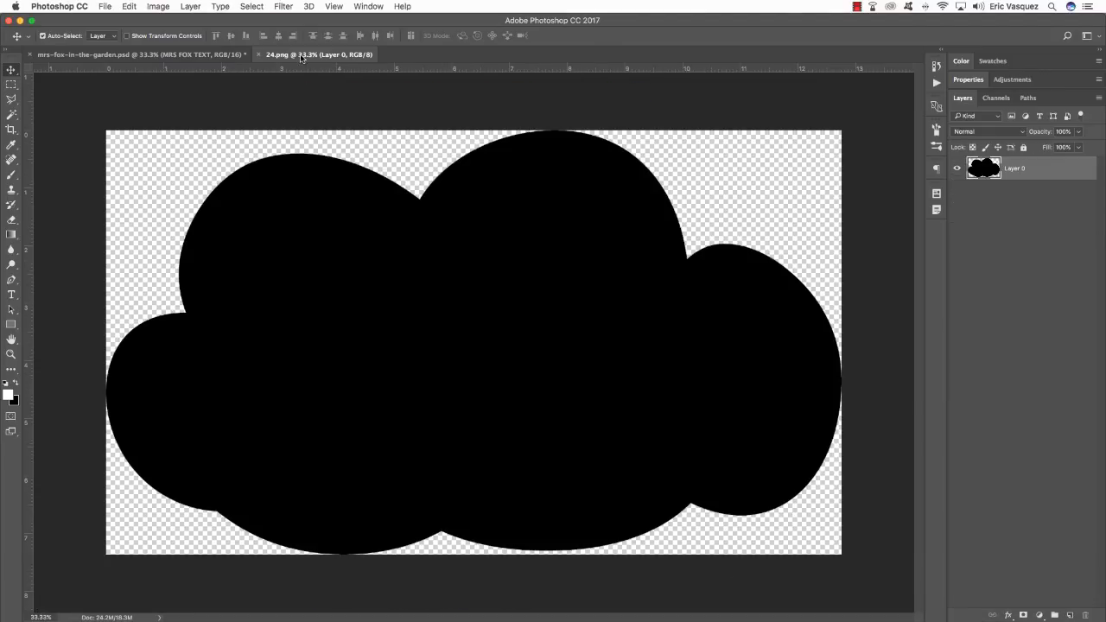
# Float the 24.png document and copy its cloud layer into the mrs-fox-in-the-garden document above all groups
pyautogui.moveTo(301, 56); pyautogui.dragTo(916, 299)
pyautogui.moveTo(1039, 171); pyautogui.dragTo(469, 219)
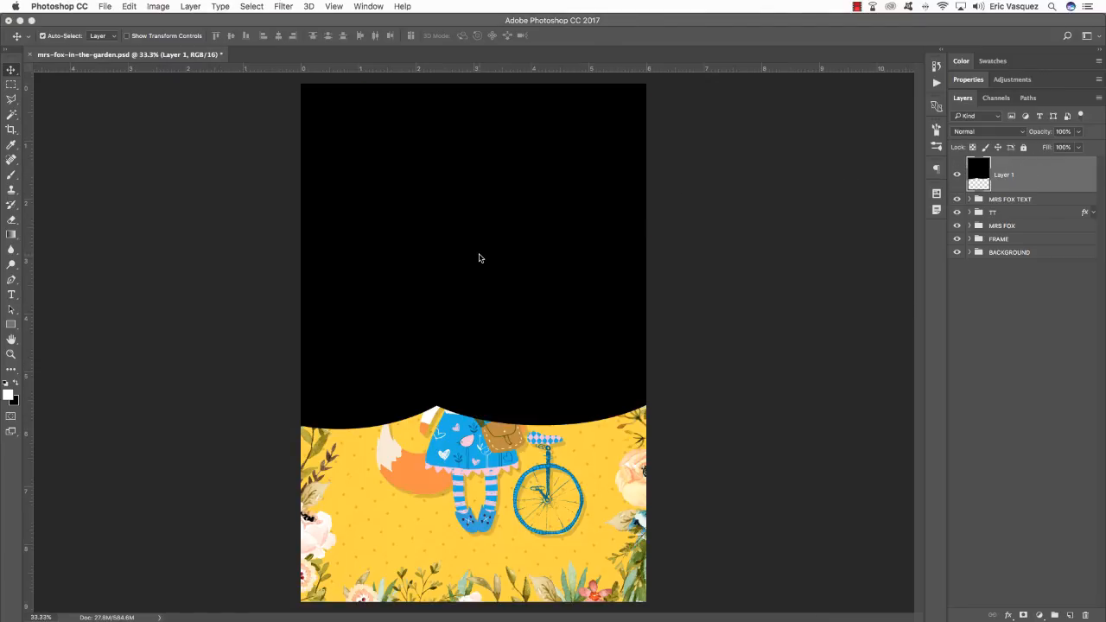
pyautogui.click(693, 378)
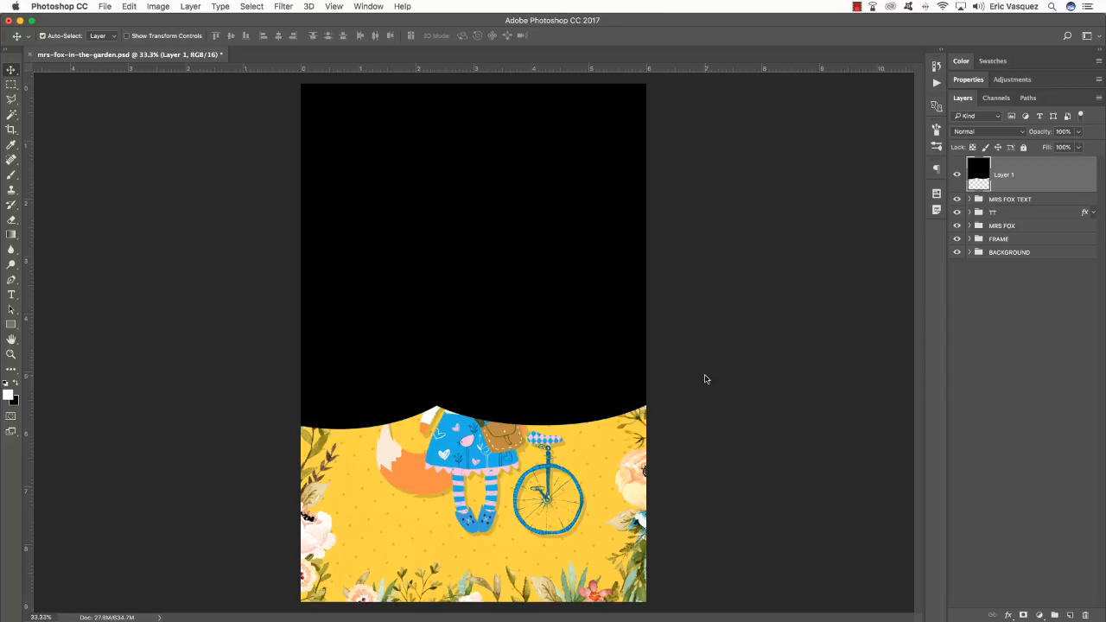
# Close the leftover source image windows, including Fox.png and 24.png, leaving only the mrs-fox-in-the-garden document open
pyautogui.press('super+w')
pyautogui.press('super+grave')
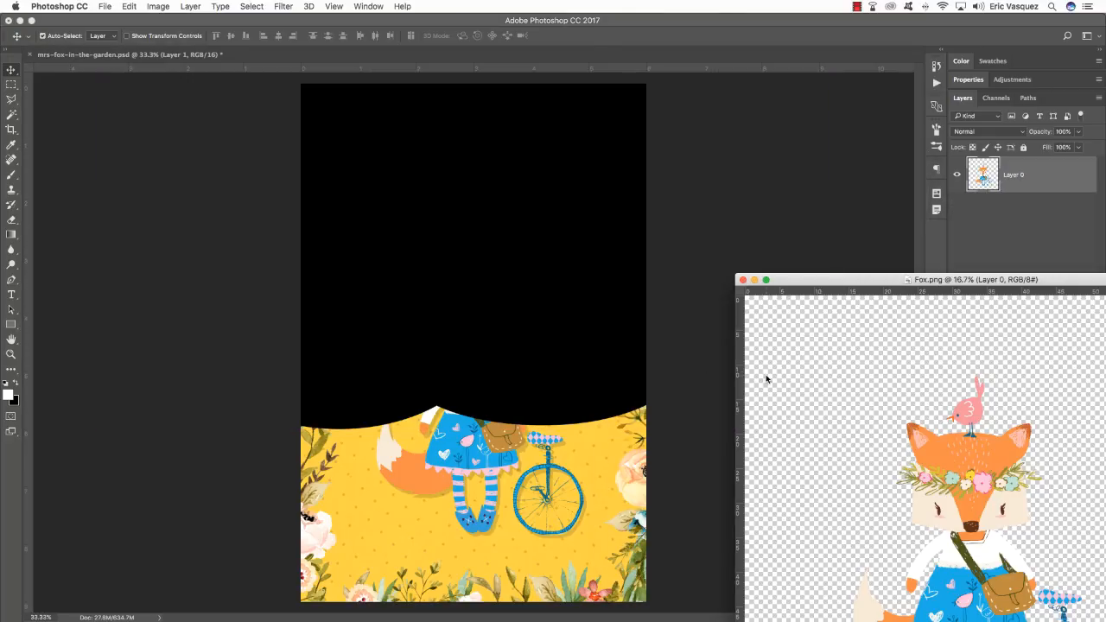
pyautogui.press('super+w')
pyautogui.press('super+grave')
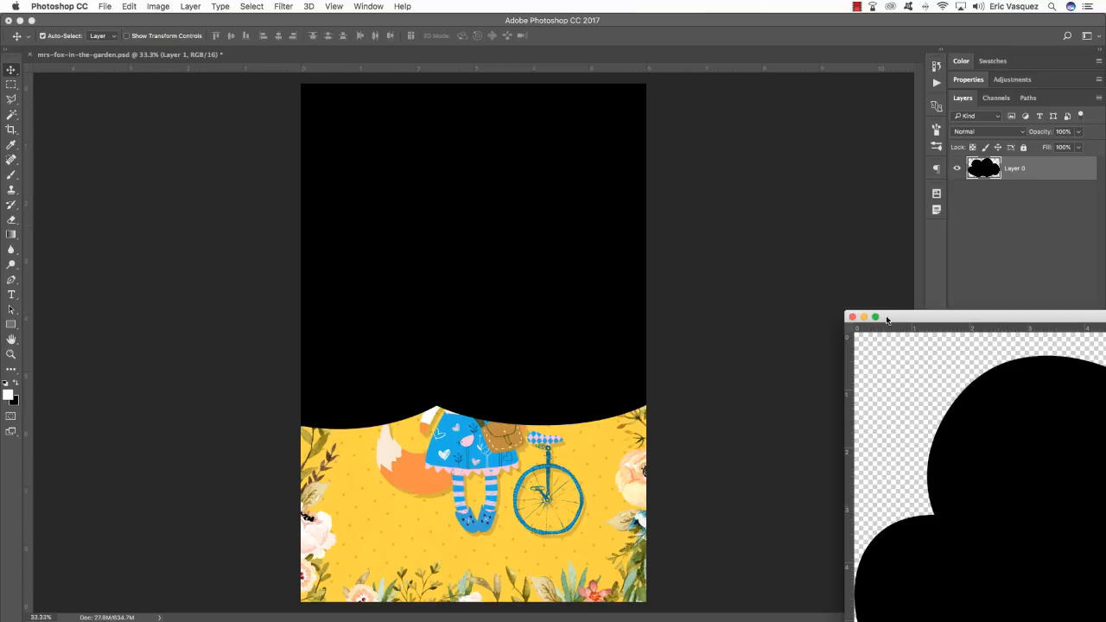
pyautogui.click(852, 317)
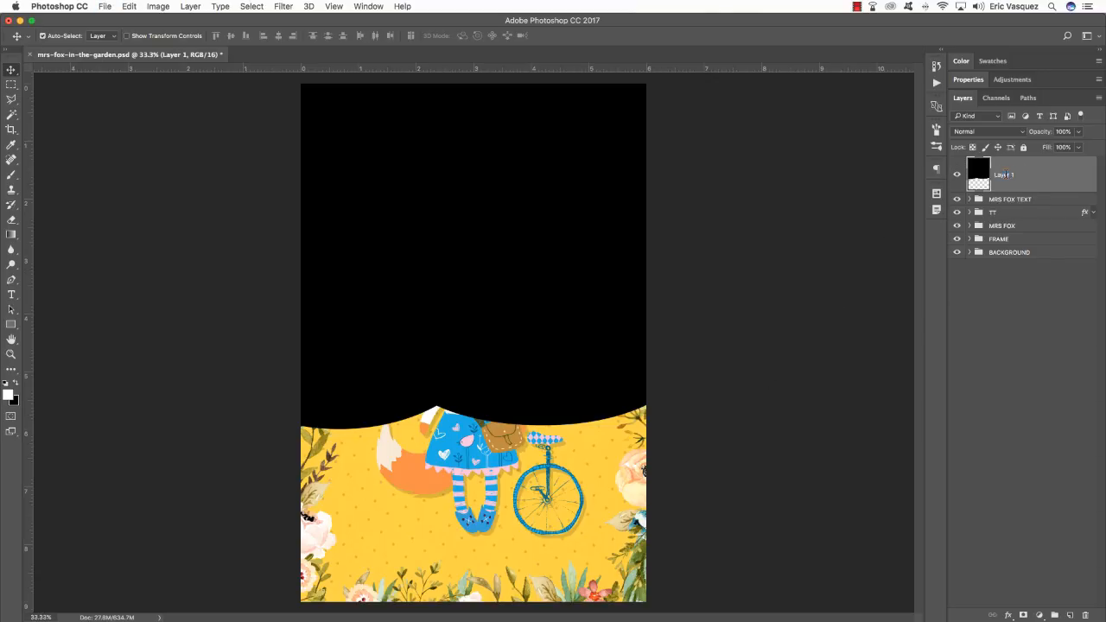
# Rename the cloud layer as 24 and convert it to a Smart Object
pyautogui.doubleClick(1006, 174)
pyautogui.write('24')
pyautogui.press('Return')
pyautogui.rightClick(1006, 175)
pyautogui.click(950, 272)
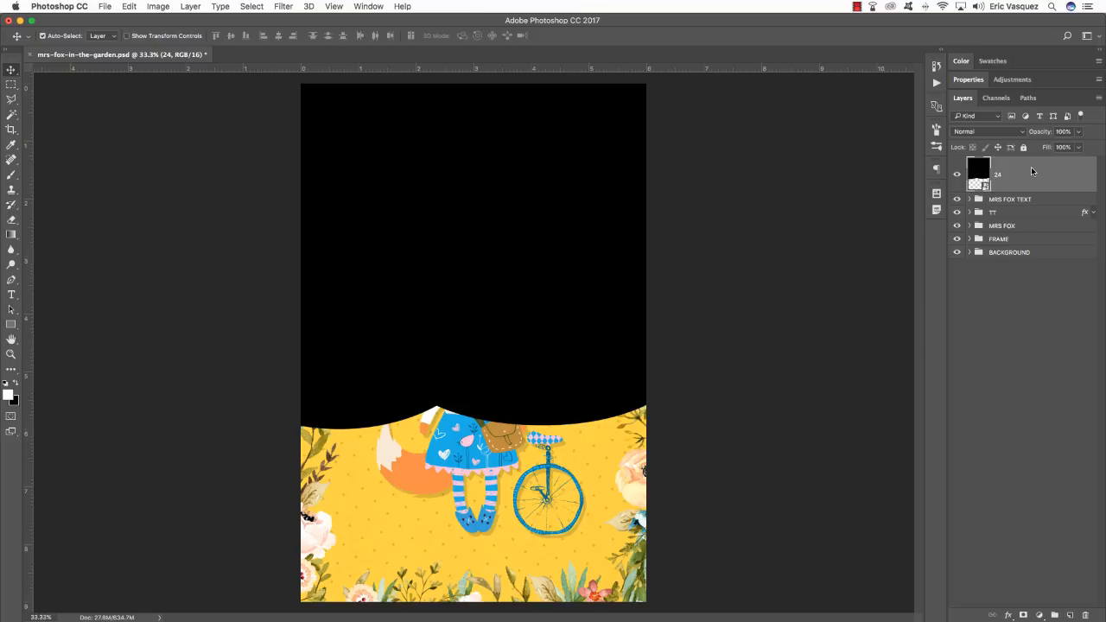
# Move layer 24 down the stack to between the FRAME and BACKGROUND groups
pyautogui.press('super+bracketleft')
pyautogui.press('super+bracketleft')
pyautogui.press('super+bracketleft')
pyautogui.press('super+bracketleft')
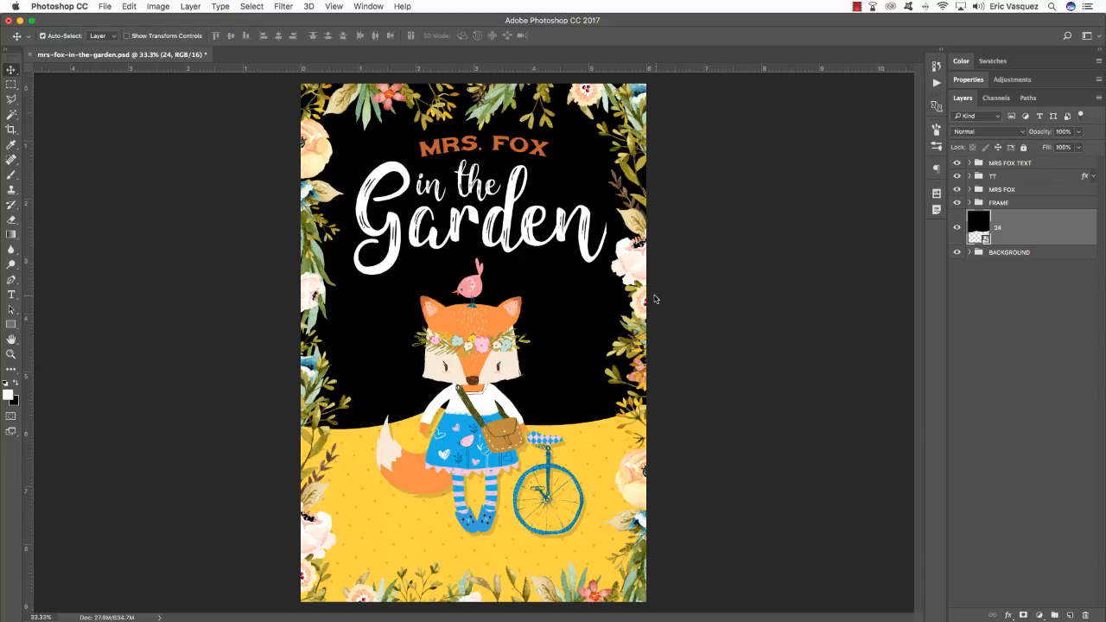
# Scale the black cloud down to a small shape and place it in the artwork's upper-left corner, partly behind the flowers
pyautogui.press('super+t')
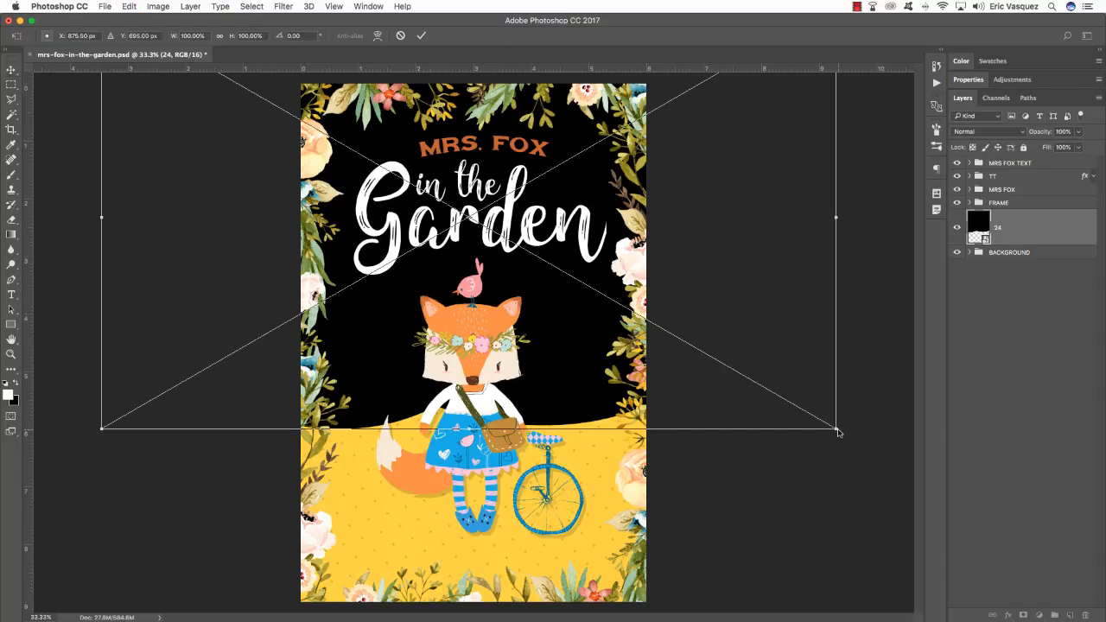
pyautogui.moveTo(836, 430); pyautogui.dragTo(350, 146)
pyautogui.press('Return')
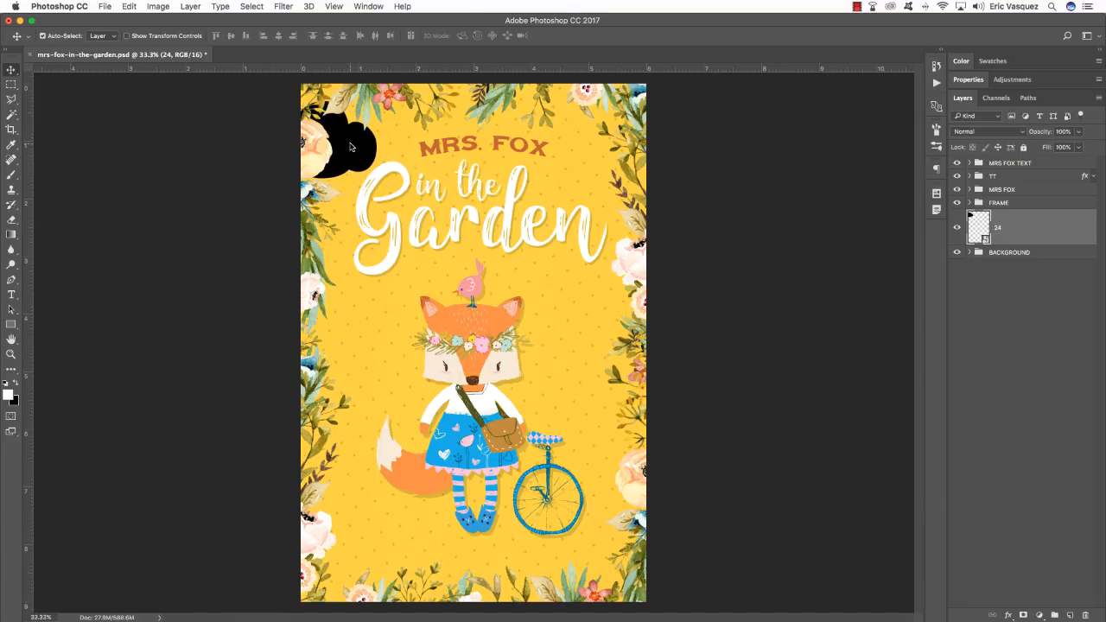
# Apply a white Color Overlay at 100% opacity to the cloud on layer 24 and shift the cloud slightly up and right
pyautogui.doubleClick(1082, 230)
pyautogui.click(613, 377)
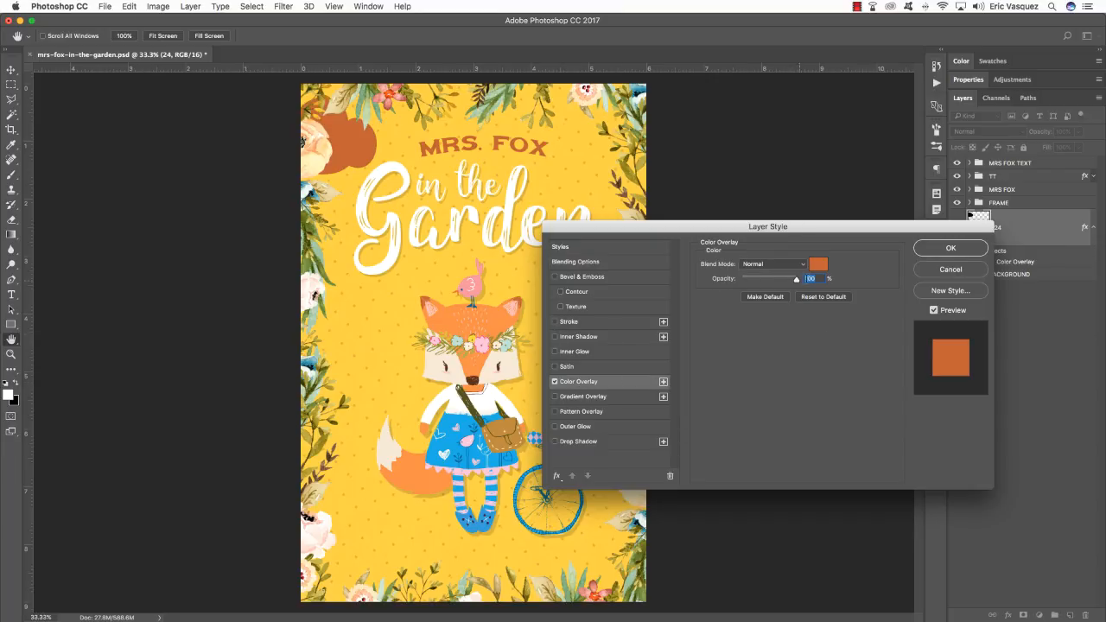
pyautogui.click(819, 263)
pyautogui.moveTo(546, 301); pyautogui.dragTo(411, 230)
pyautogui.click(695, 261)
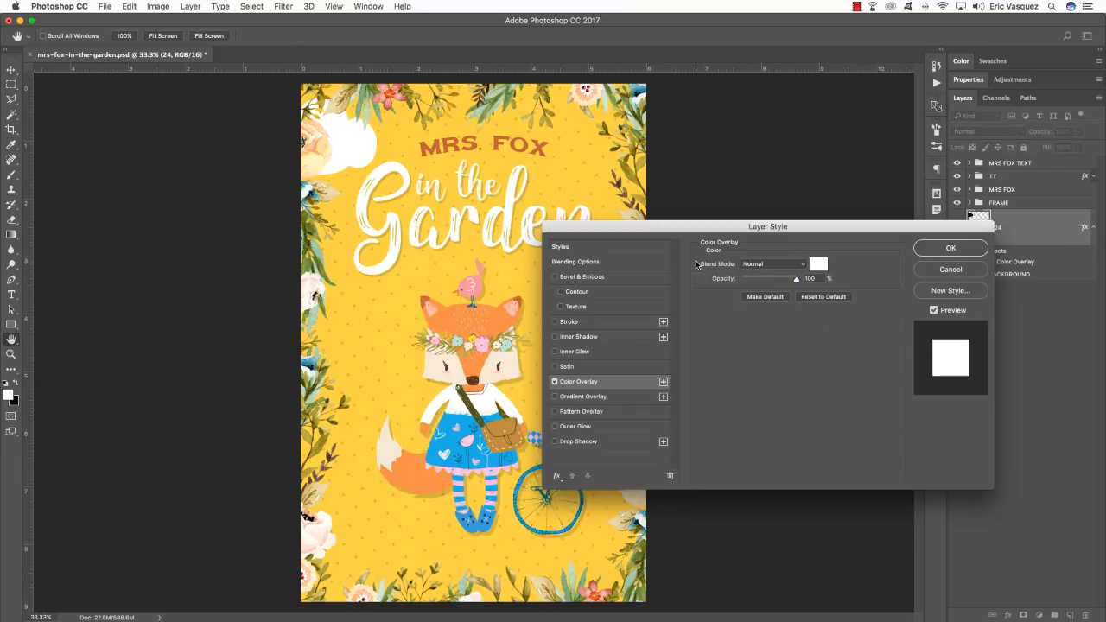
pyautogui.click(951, 248)
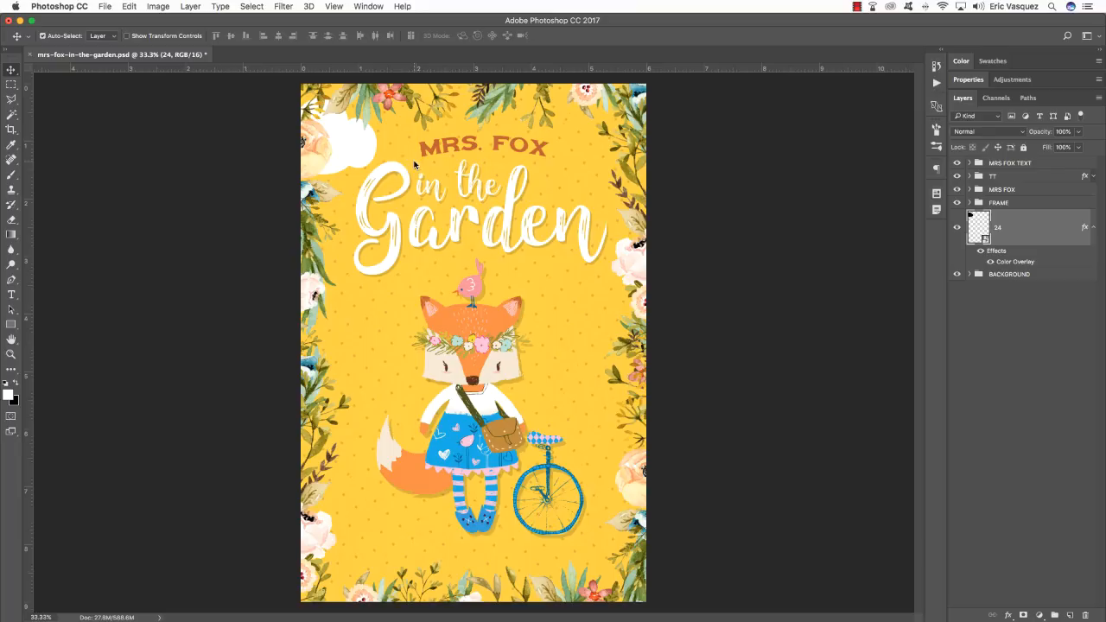
pyautogui.moveTo(351, 143); pyautogui.dragTo(364, 138)
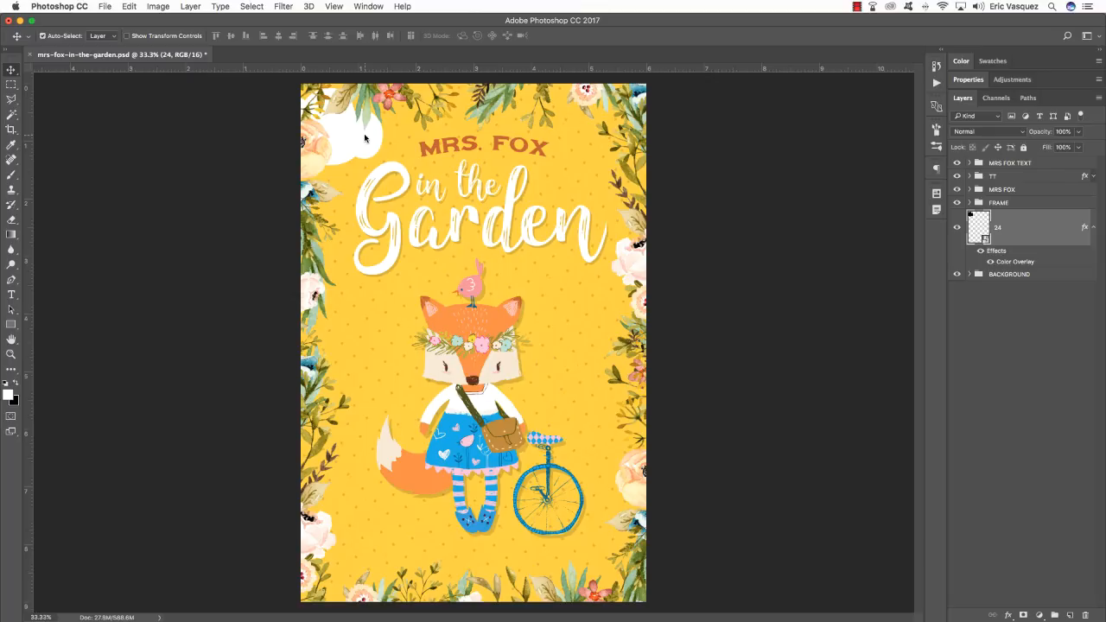
# Duplicate the white cloud beneath layer 24 and scale the copy to about 7.2% near the artwork's top edge, above the word FOX
pyautogui.press('super+j')
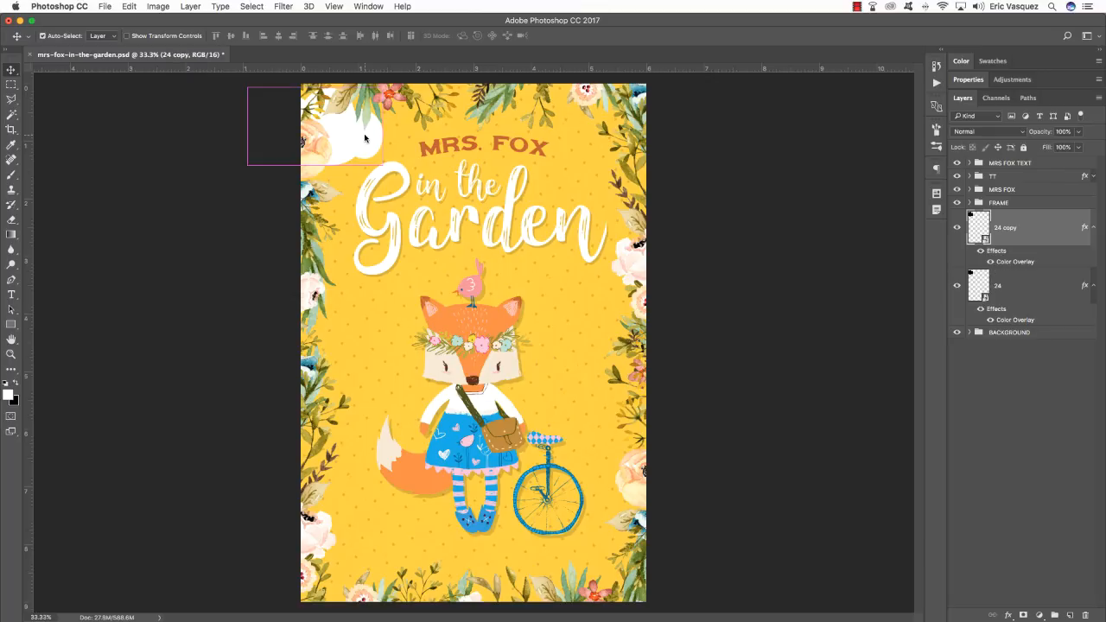
pyautogui.press('super+bracketleft')
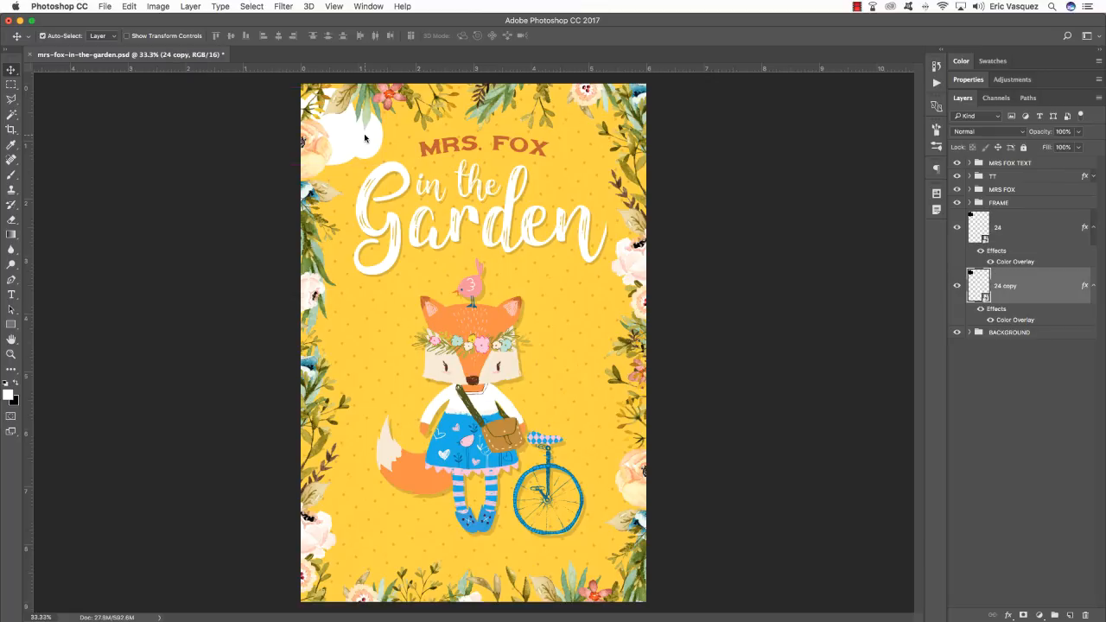
pyautogui.press('super+t')
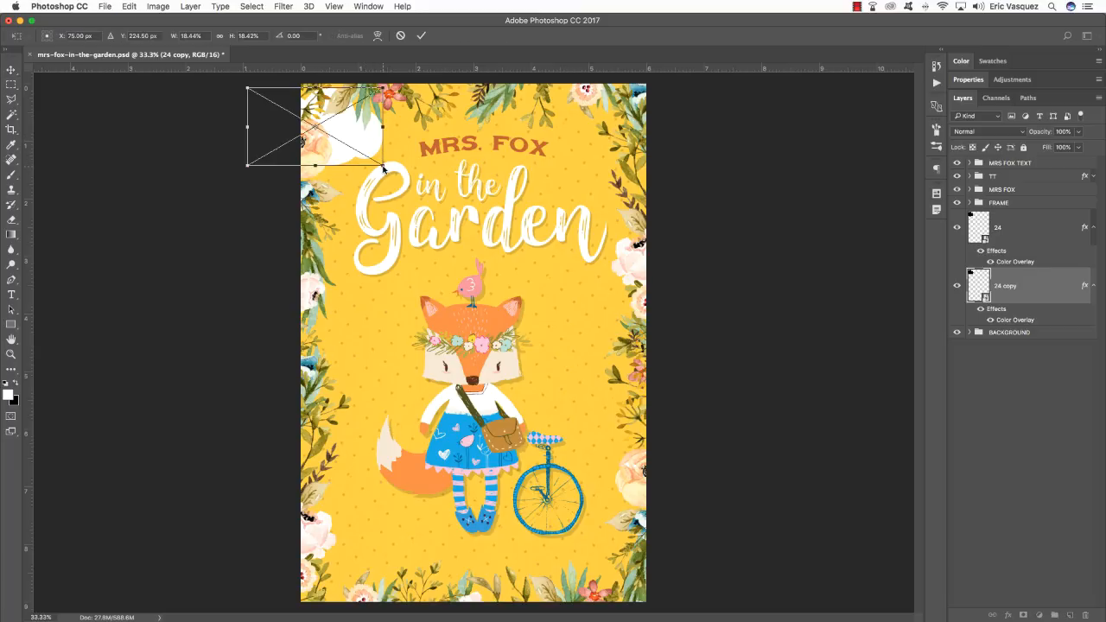
pyautogui.moveTo(384, 168); pyautogui.dragTo(565, 120)
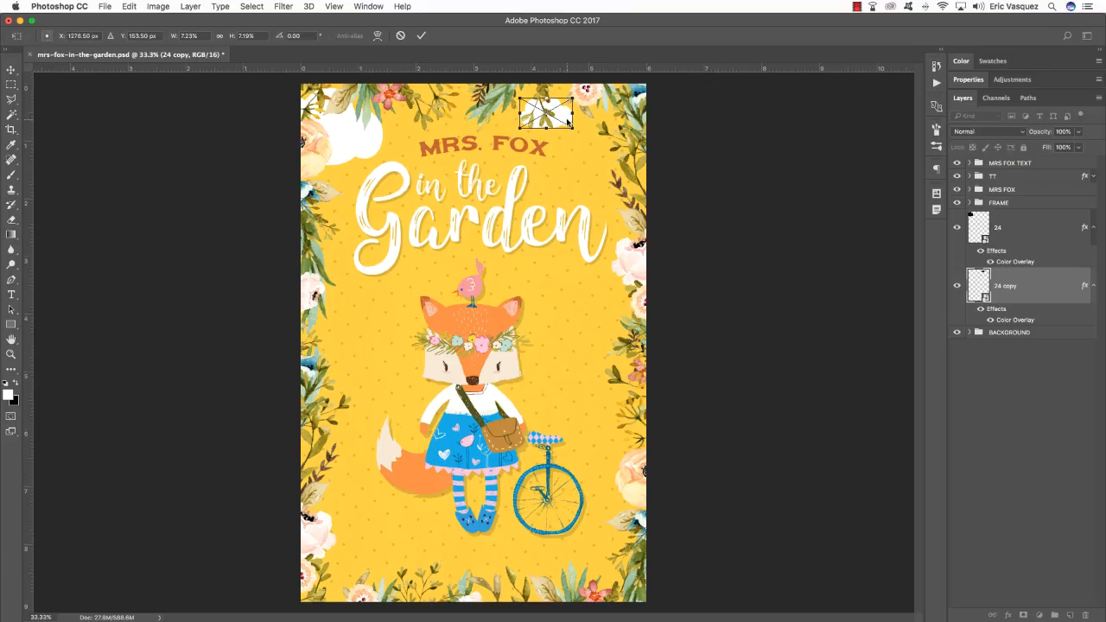
pyautogui.press('Return')
# Nudge the small cloud right and down beneath the leaves, and collapse the effects lists of layers 24 and 24 copy
pyautogui.hotkey('shift', 'Down')
pyautogui.hotkey('shift', 'Down')
pyautogui.hotkey('shift', 'Right')
pyautogui.hotkey('shift', 'Right')
pyautogui.hotkey('shift', 'Right')
pyautogui.hotkey('shift', 'Right')
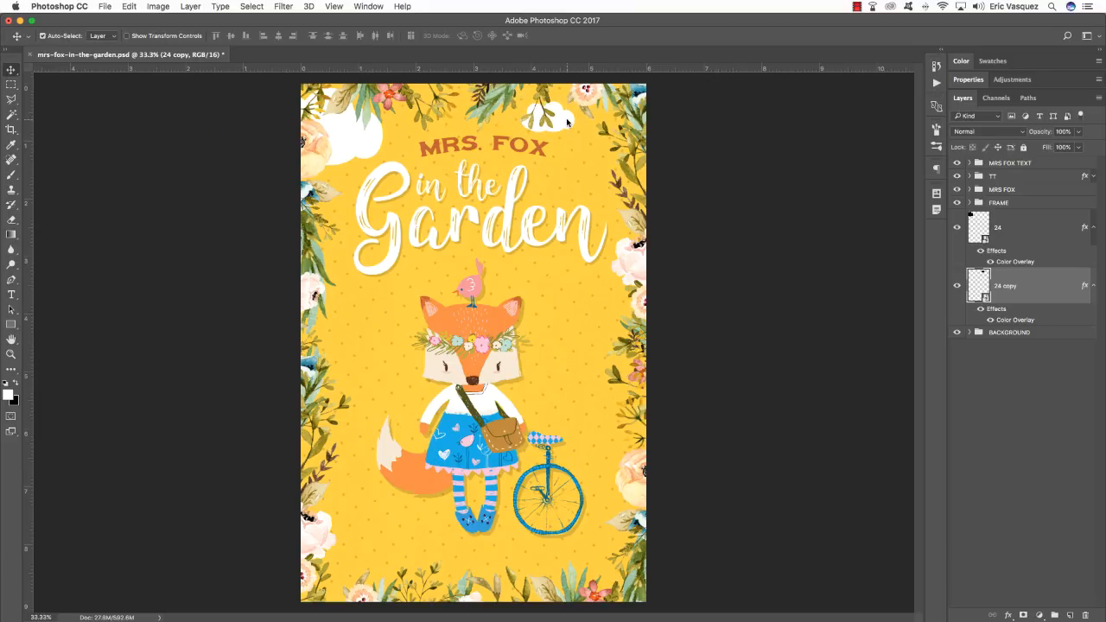
pyautogui.hotkey('shift', 'Down')
pyautogui.click(1094, 286)
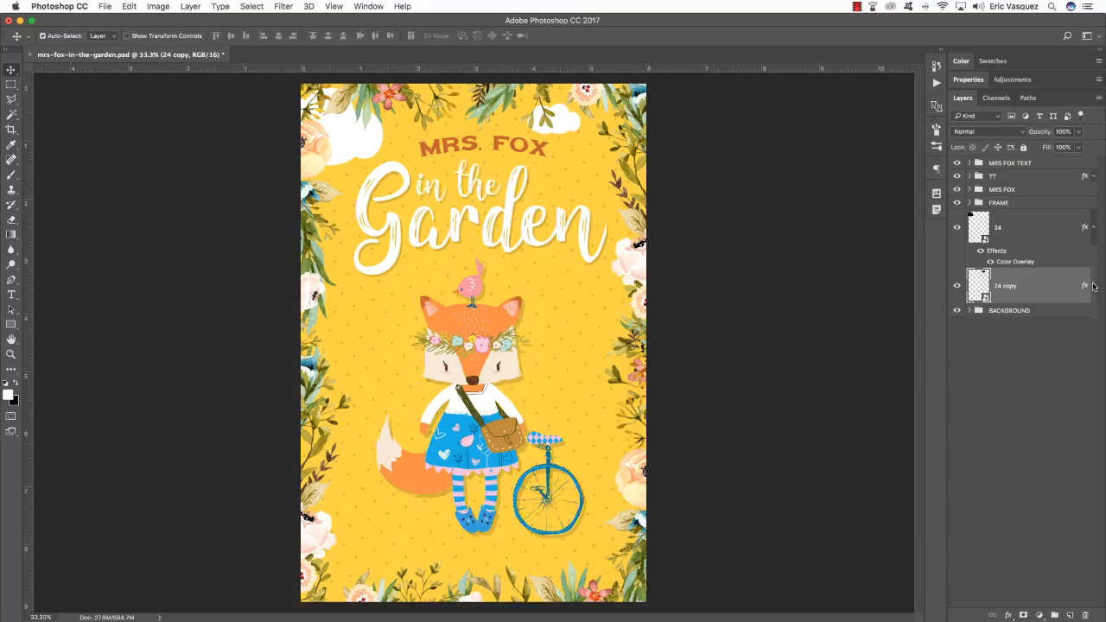
pyautogui.click(1094, 227)
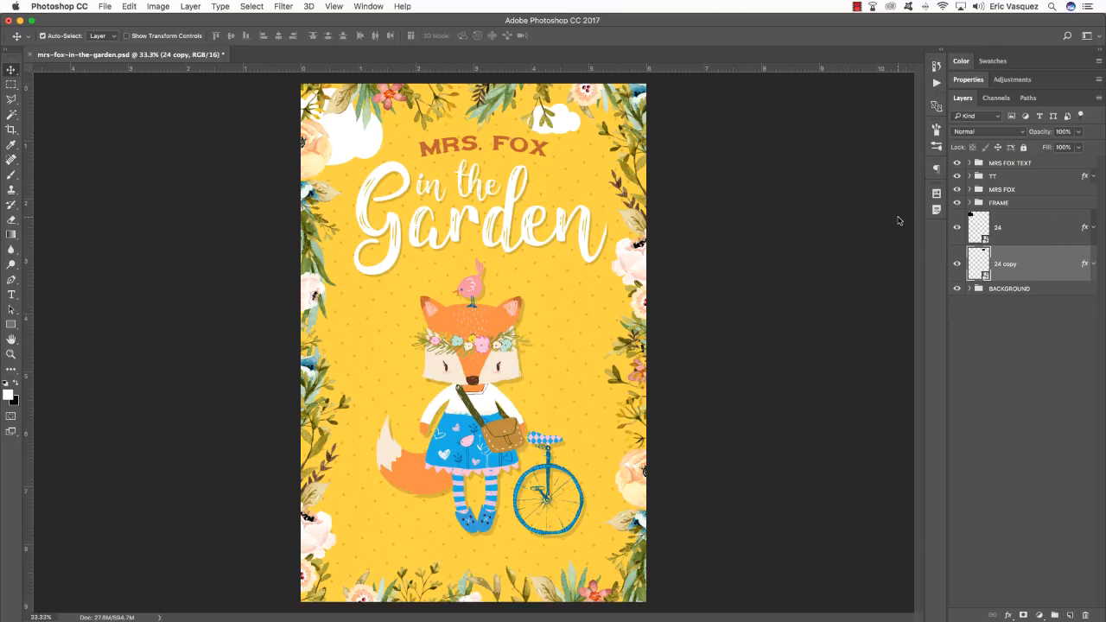
# Switch to Finder and open the cloud image 121.png from the Zeppelin Graphics folder in Photoshop
pyautogui.press('super')
pyautogui.press('super+Tab')
pyautogui.click(631, 146)
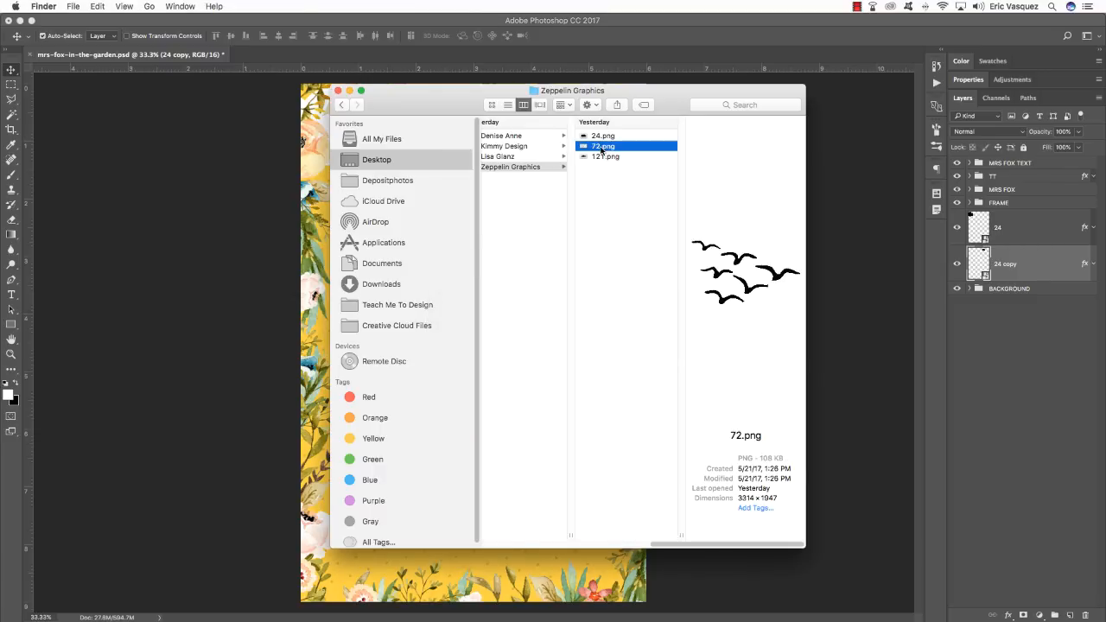
pyautogui.click(603, 156)
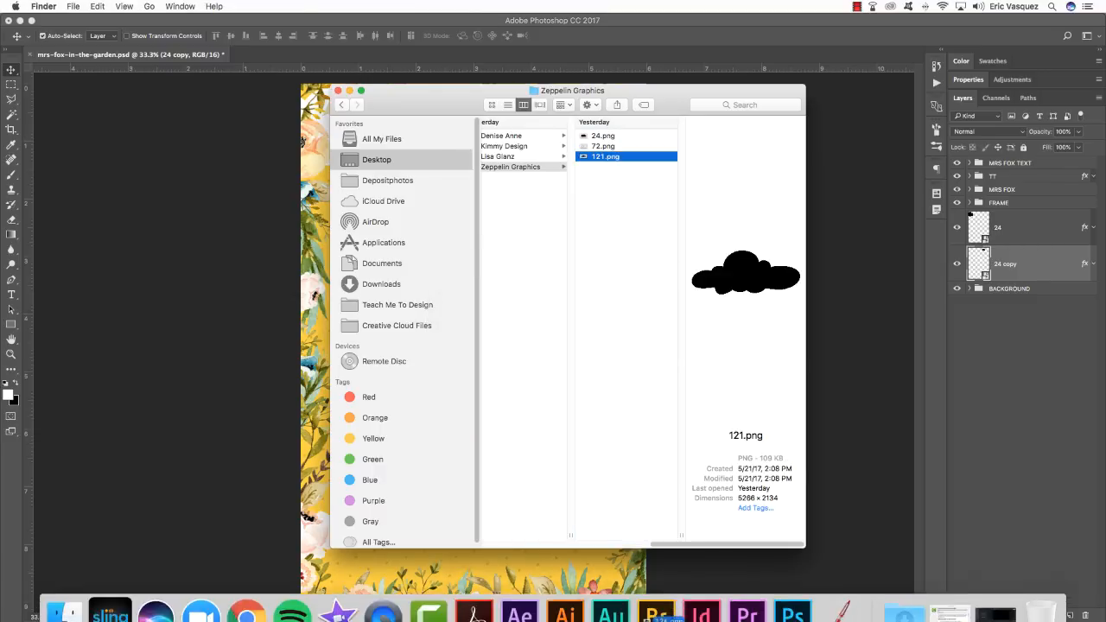
pyautogui.click(789, 595)
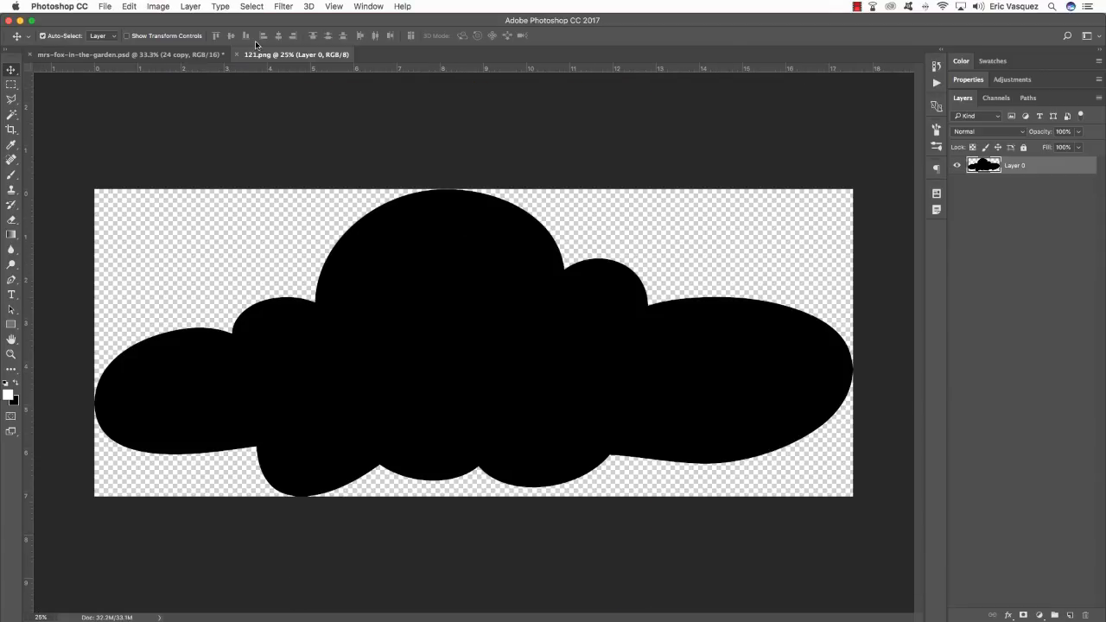
# Copy the black cloud from 121.png into the mrs-fox-in-the-garden document and close the source image
pyautogui.moveTo(259, 54); pyautogui.dragTo(808, 391)
pyautogui.moveTo(1055, 167); pyautogui.dragTo(544, 273)
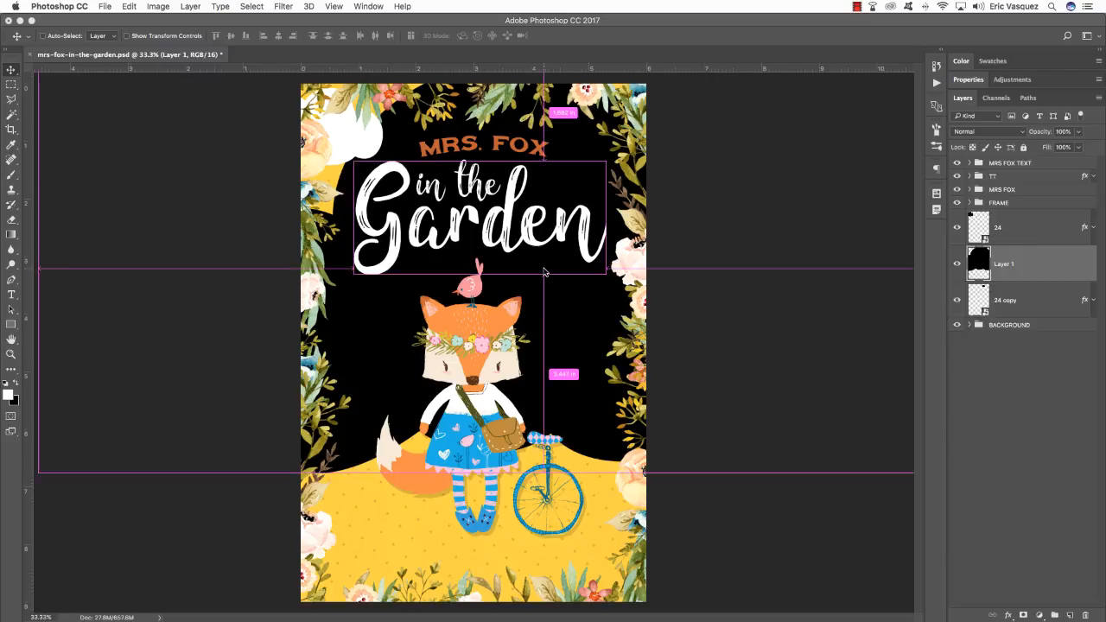
pyautogui.press('super+grave')
pyautogui.click(784, 390)
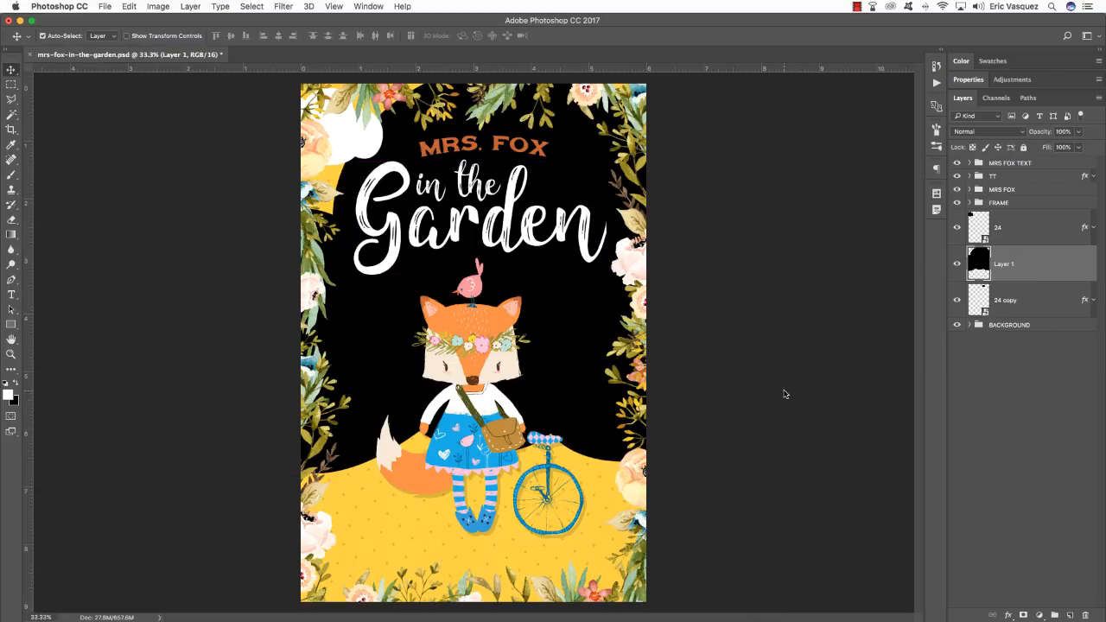
# Move the new cloud layer below 24 copy, directly above the BACKGROUND group
pyautogui.hotkey('alt', ']')
pyautogui.click(1022, 273)
pyautogui.press('super+bracketleft')
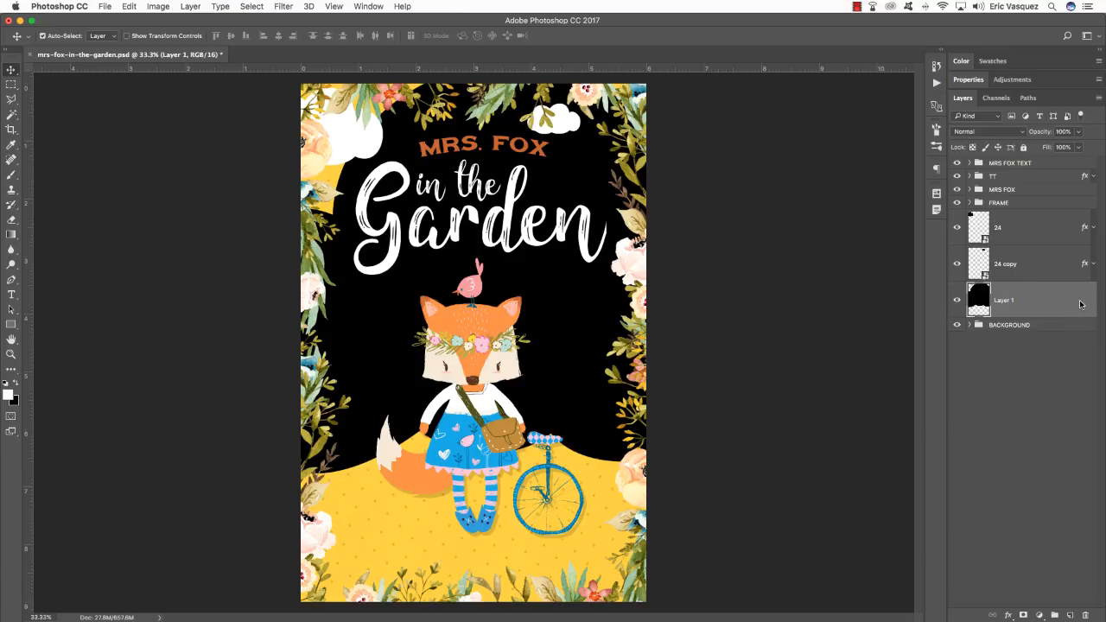
# Rename the new cloud layer as 121 and convert it to a Smart Object
pyautogui.doubleClick(1004, 300)
pyautogui.press('BackSpace')
pyautogui.press('Return')
pyautogui.rightClick(1068, 298)
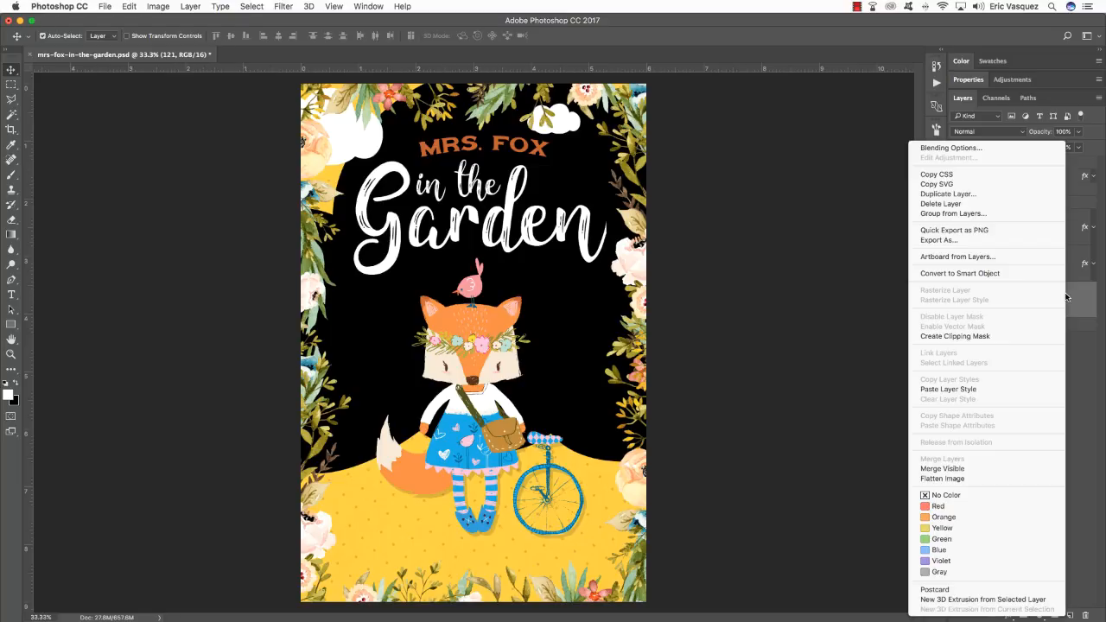
pyautogui.click(985, 274)
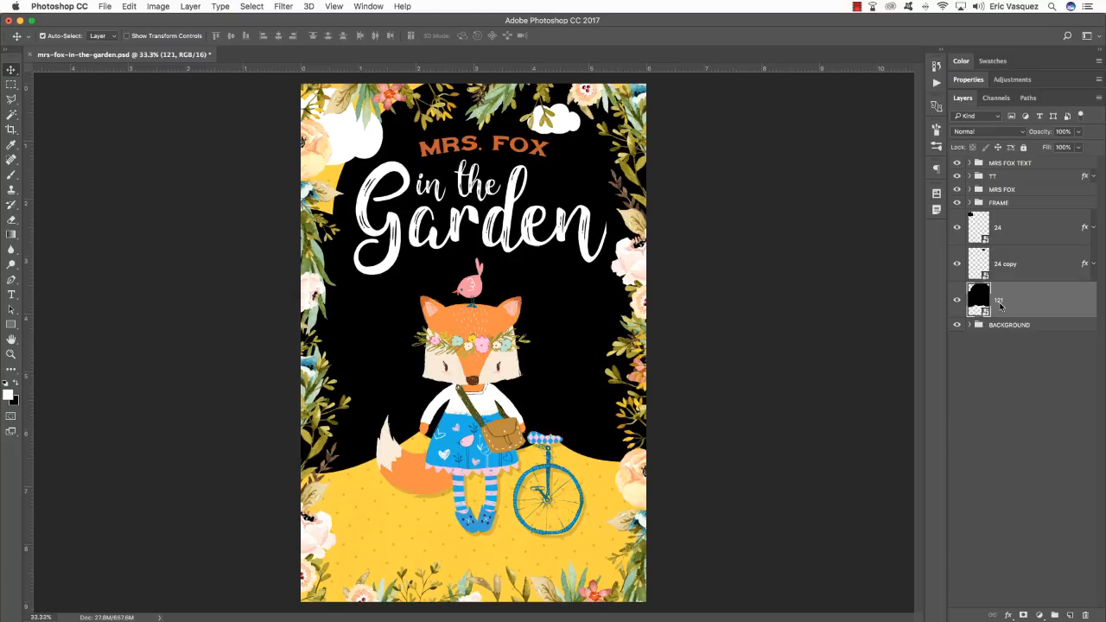
# Copy the white Color Overlay from layer 24 copy to layer 121 and collapse its effects list
pyautogui.click(1087, 268)
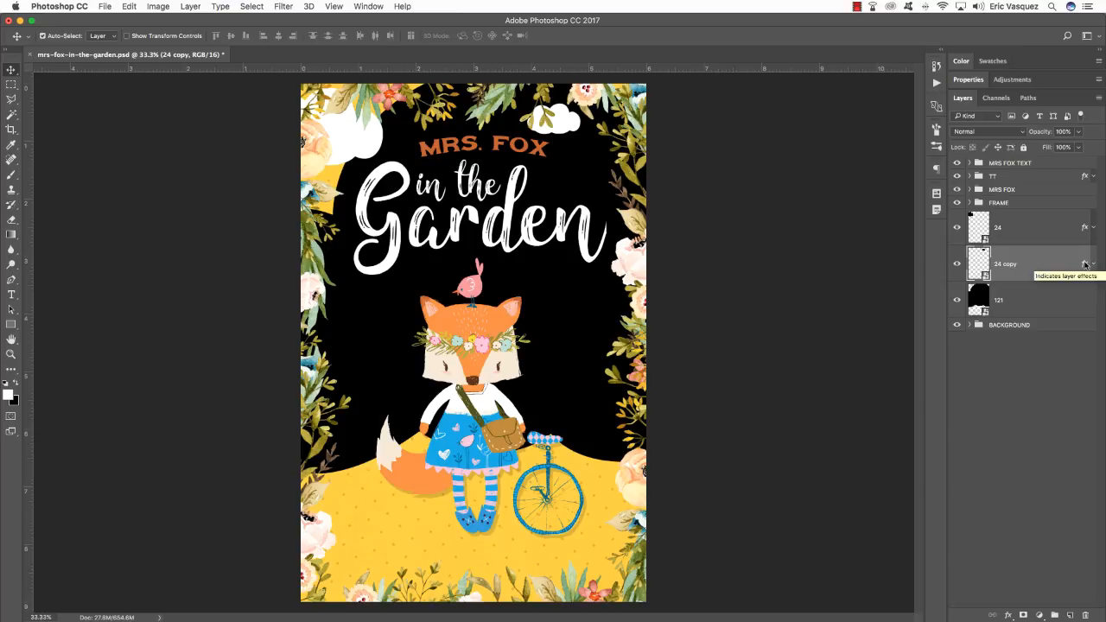
pyautogui.moveTo(1086, 264); pyautogui.dragTo(1086, 301)
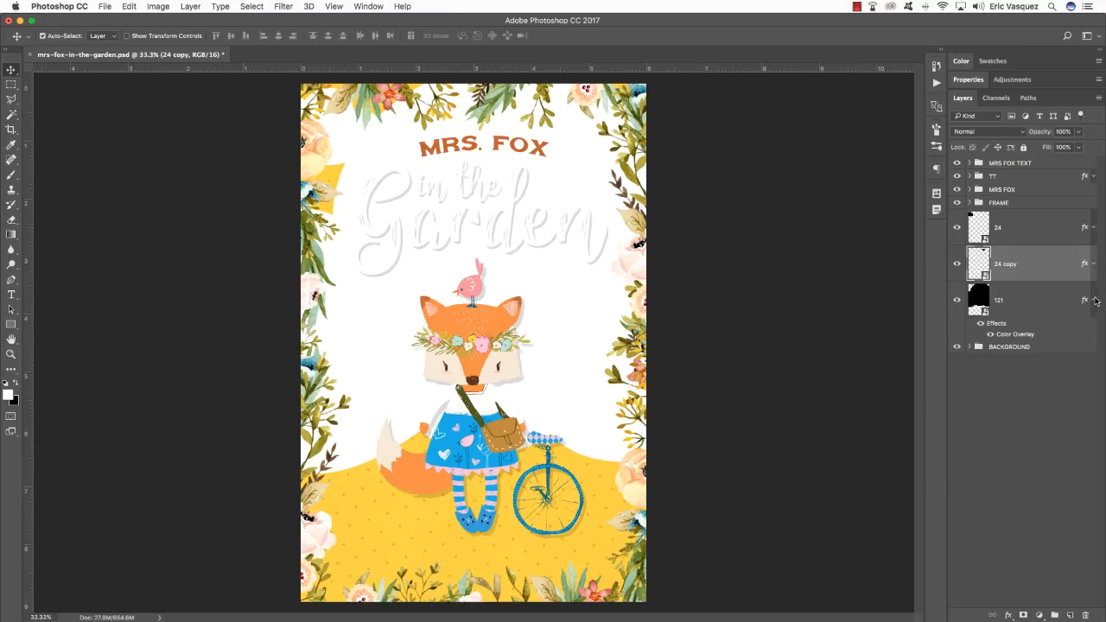
pyautogui.click(1094, 300)
pyautogui.click(1029, 298)
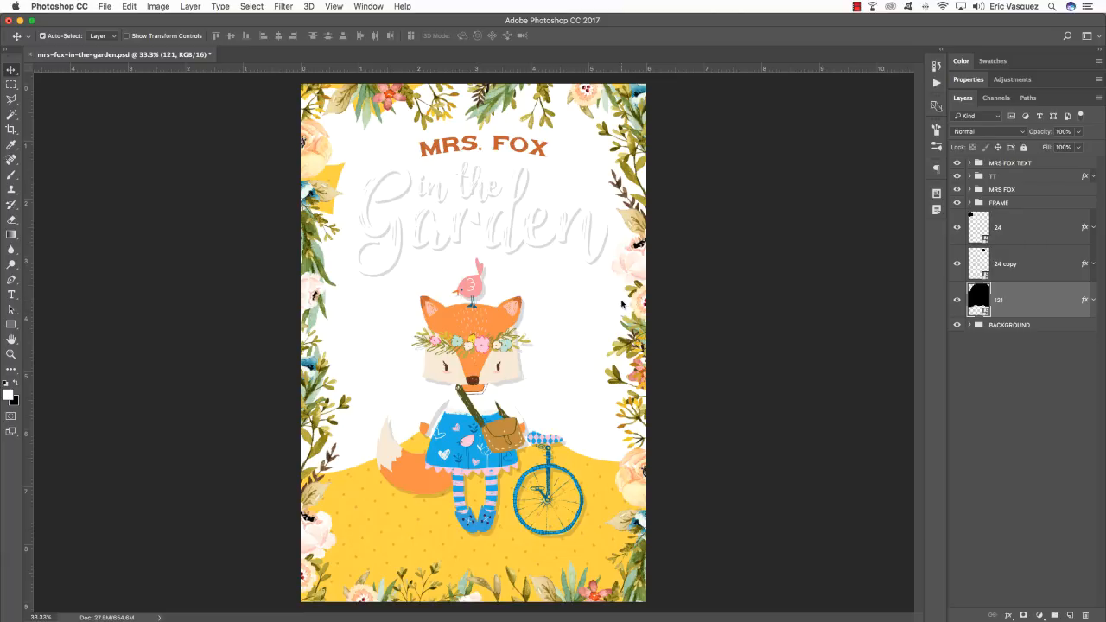
# Scale down the cloud on layer 121 and place it at the artwork's right edge beside the title, partly behind the leaves
pyautogui.press('super+t')
pyautogui.moveTo(273, 439); pyautogui.dragTo(395, 428)
pyautogui.moveTo(160, 462); pyautogui.dragTo(606, 181)
pyautogui.press('Return')
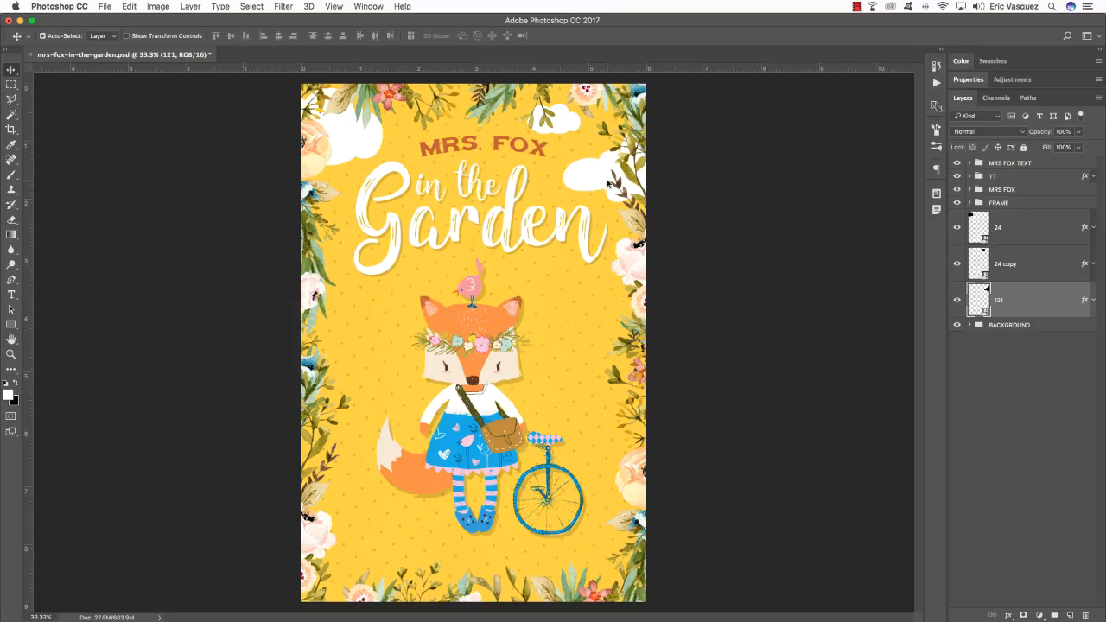
# Duplicate cloud 121 below itself, scale the copy to about 7.2%, and place it behind the leaves at the artwork's top edge, above MRS
pyautogui.press('super+j')
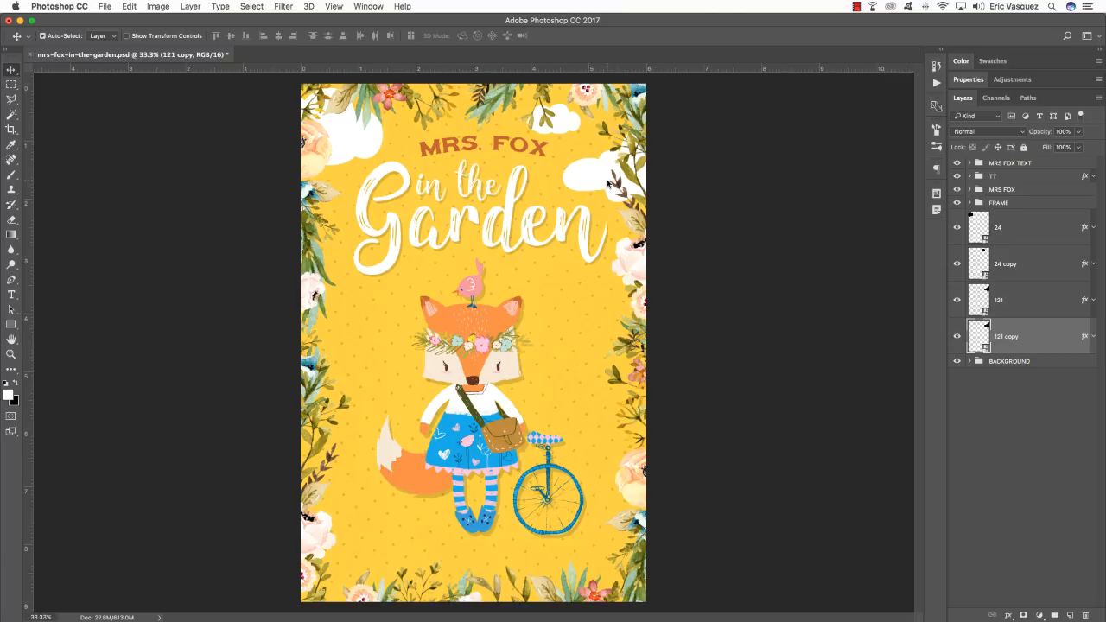
pyautogui.press('super+t')
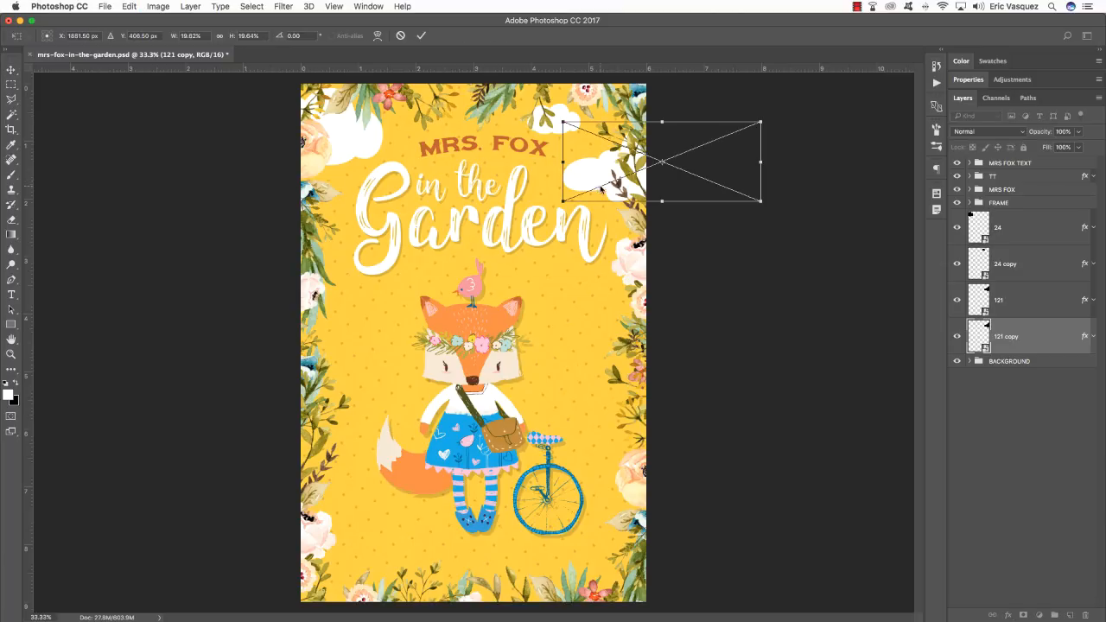
pyautogui.moveTo(659, 181); pyautogui.dragTo(468, 115)
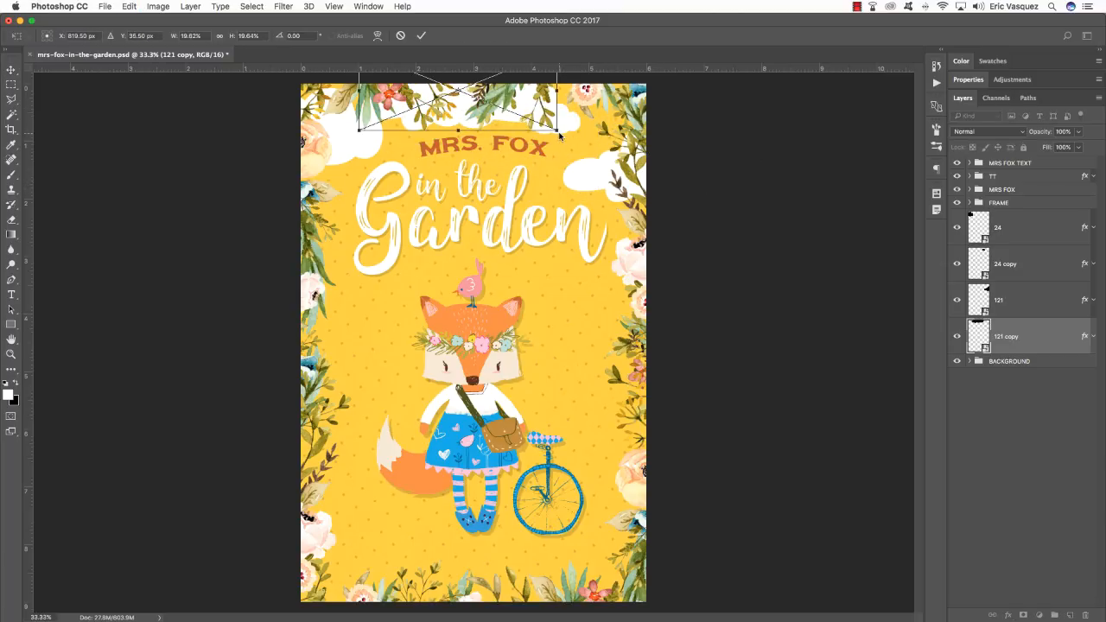
pyautogui.moveTo(563, 135); pyautogui.dragTo(455, 107)
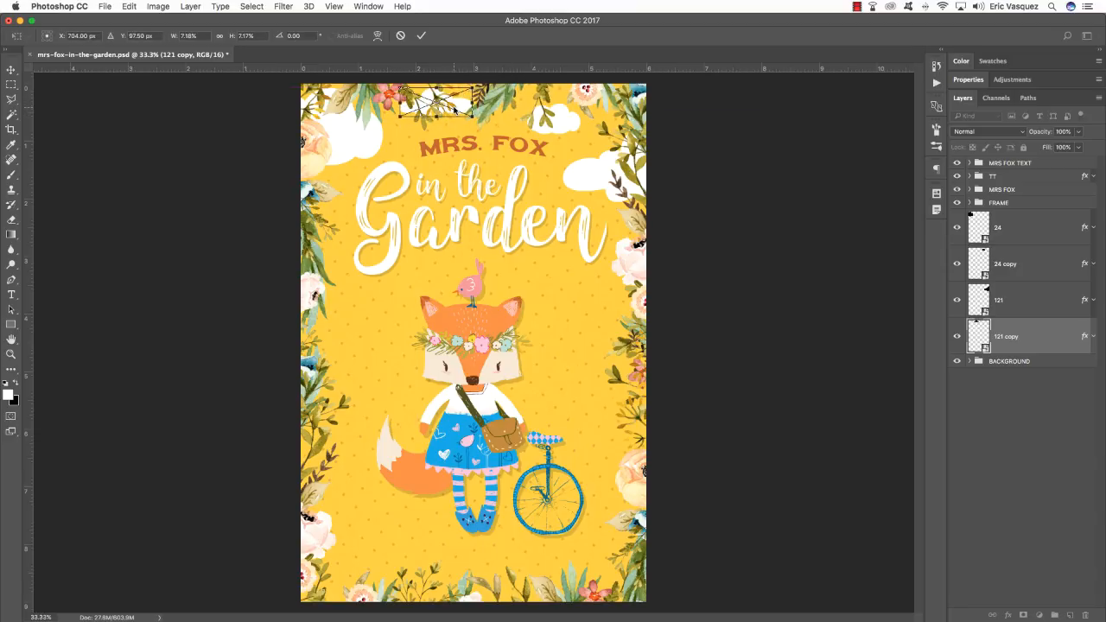
pyautogui.press('Return')
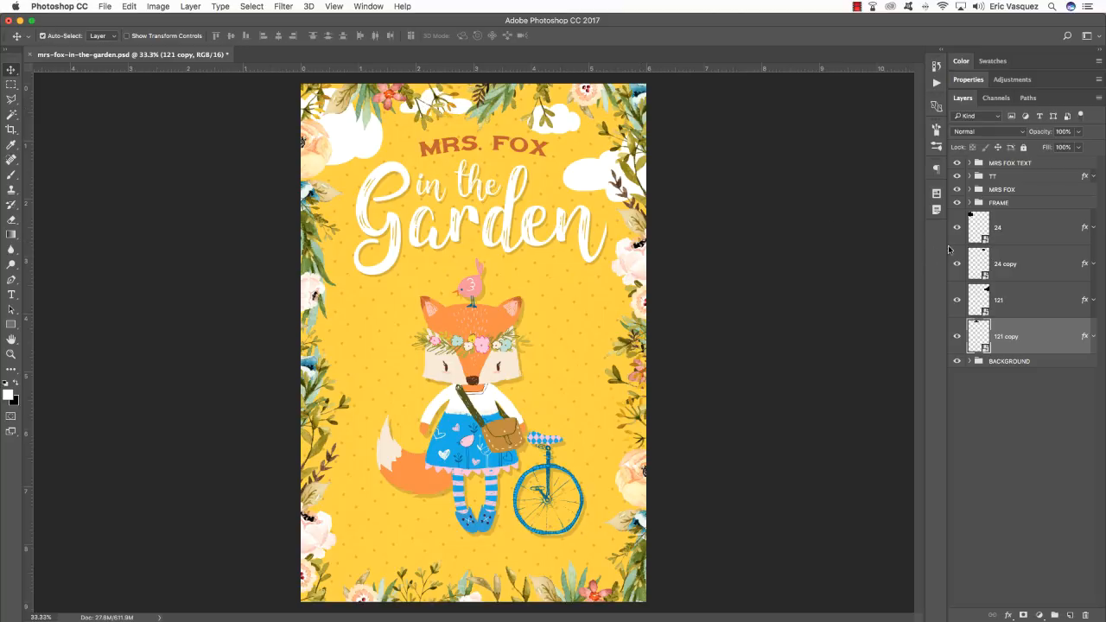
# Open the birds image 72.png from Finder's Zeppelin Graphics folder and bring it into the artwork above layer 24
pyautogui.click(995, 229)
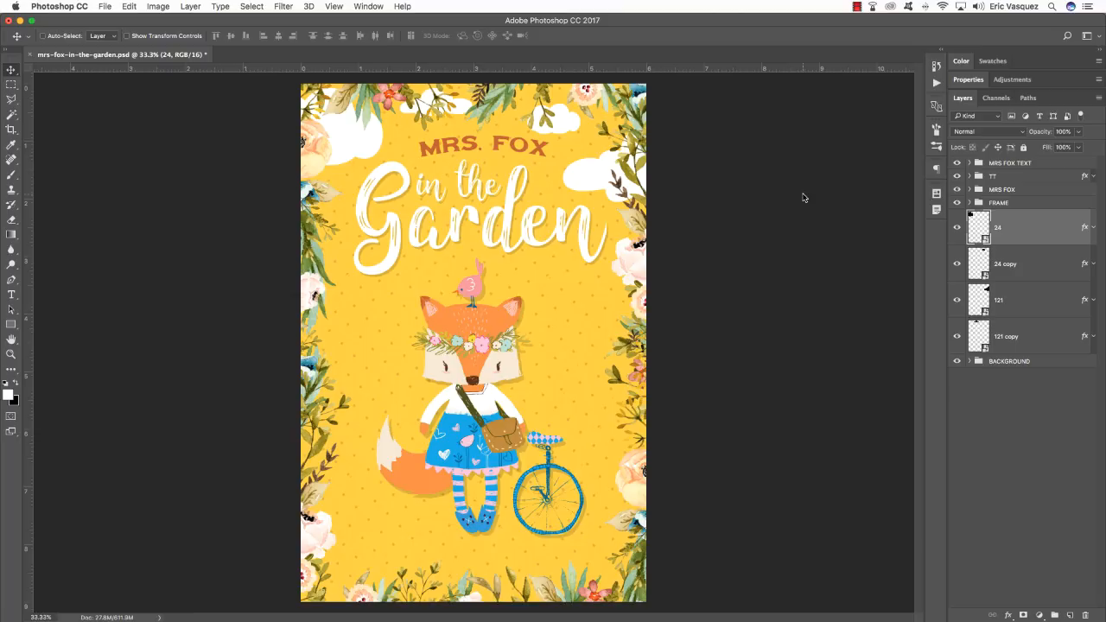
pyautogui.press('super+Tab')
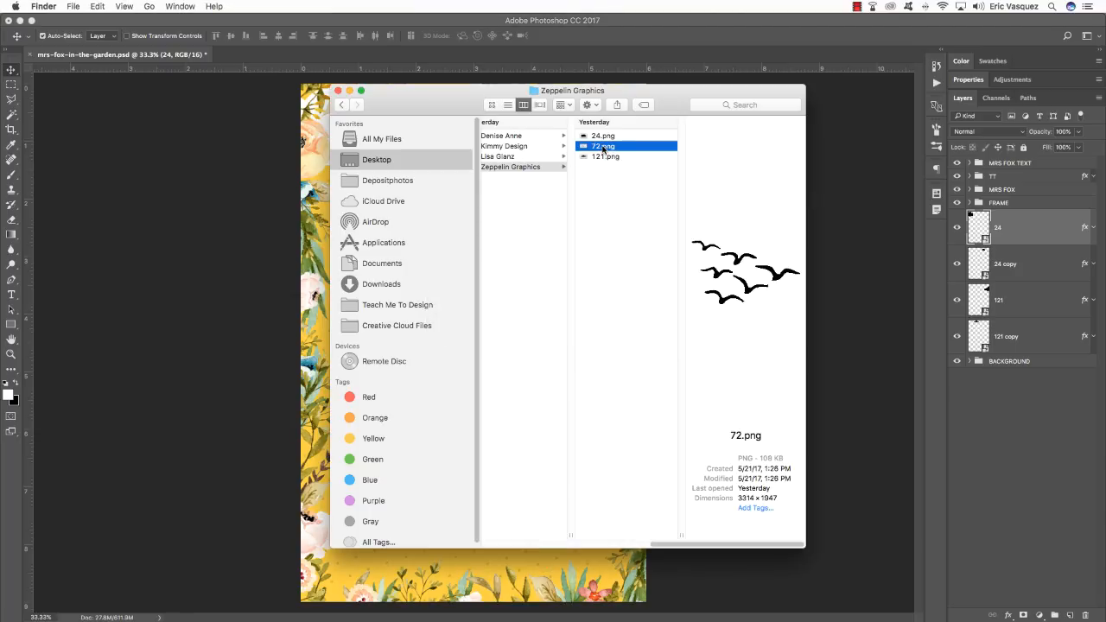
pyautogui.click(806, 595)
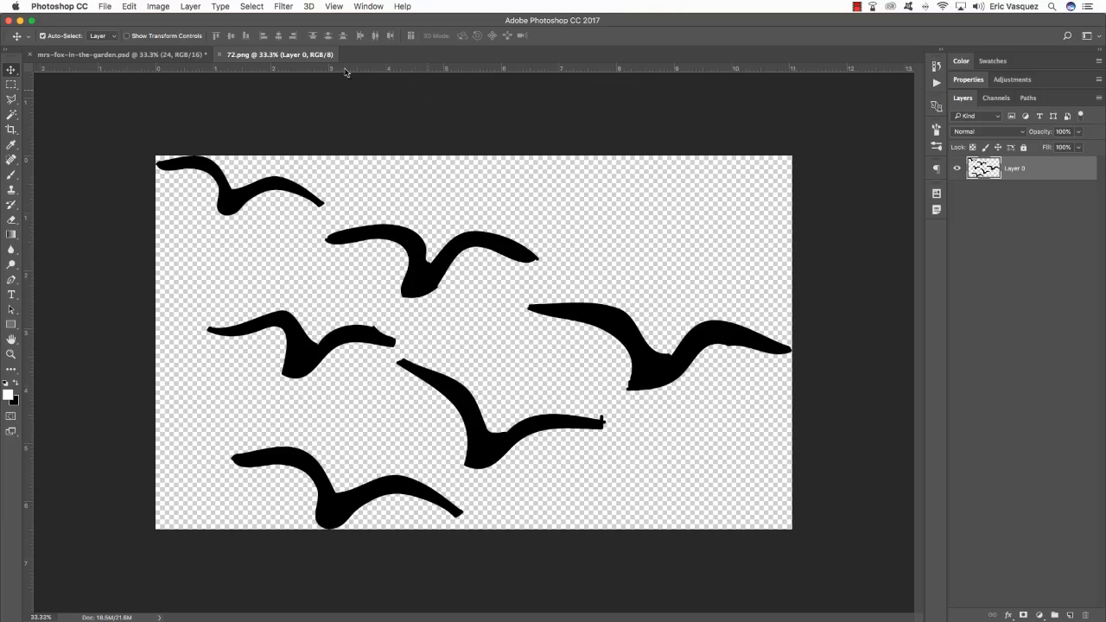
pyautogui.moveTo(296, 56)
pyautogui.mouseDown()
pyautogui.moveTo(476, 226)
pyautogui.moveTo(824, 451)
pyautogui.moveTo(830, 467)
pyautogui.moveTo(461, 227)
pyautogui.mouseUp()
# Convert the birds layer to a Smart Object and rename it as 72
pyautogui.rightClick(1067, 227)
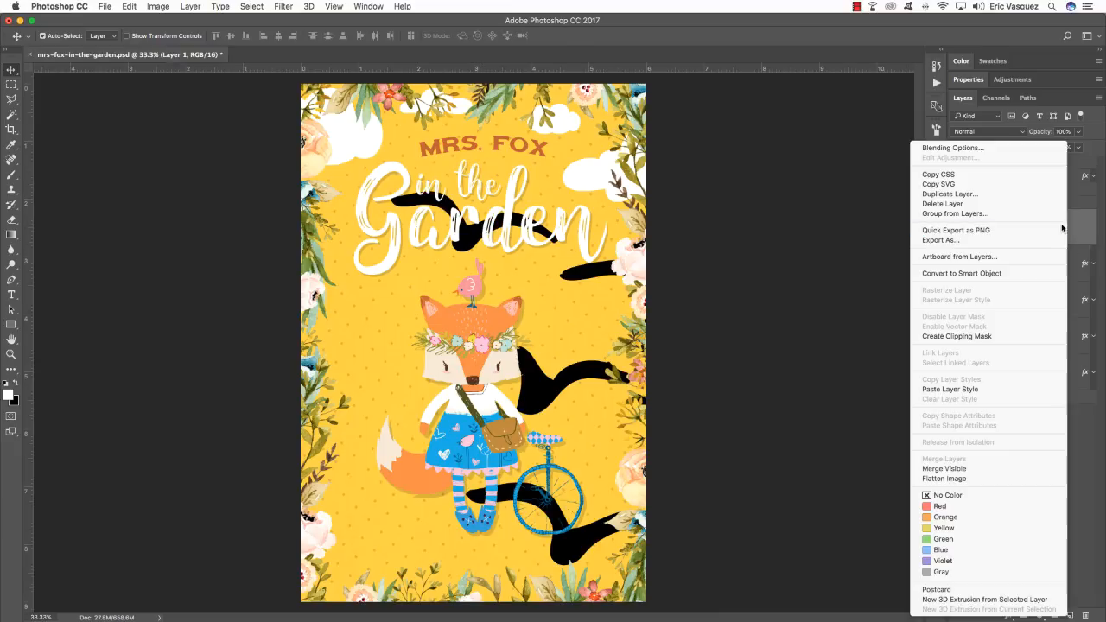
pyautogui.click(1001, 274)
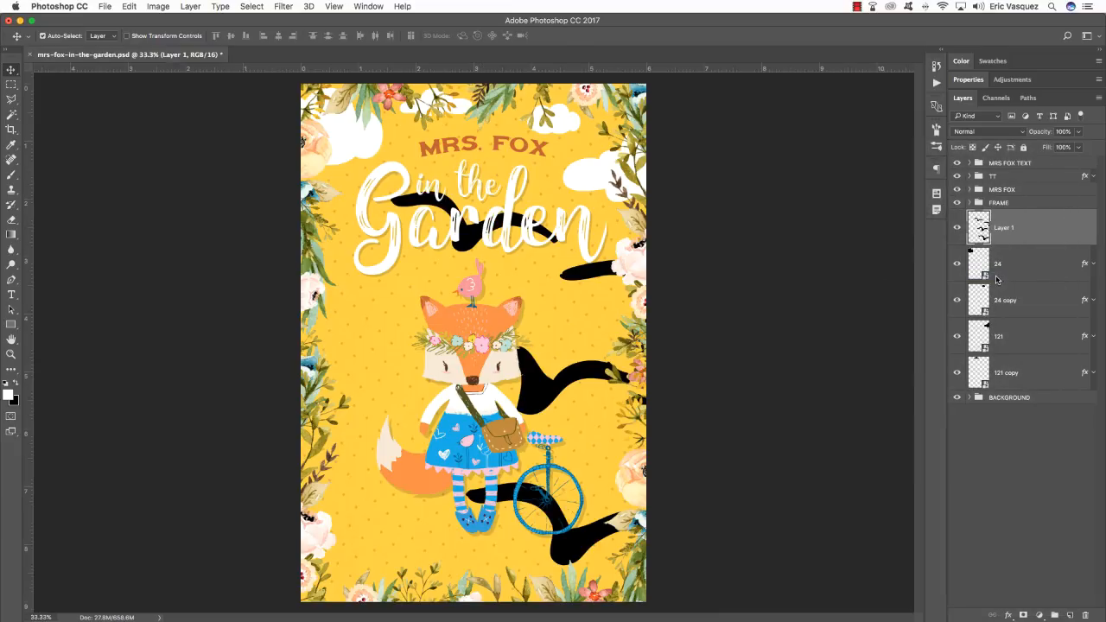
pyautogui.doubleClick(1003, 229)
pyautogui.write('72')
pyautogui.press('Return')
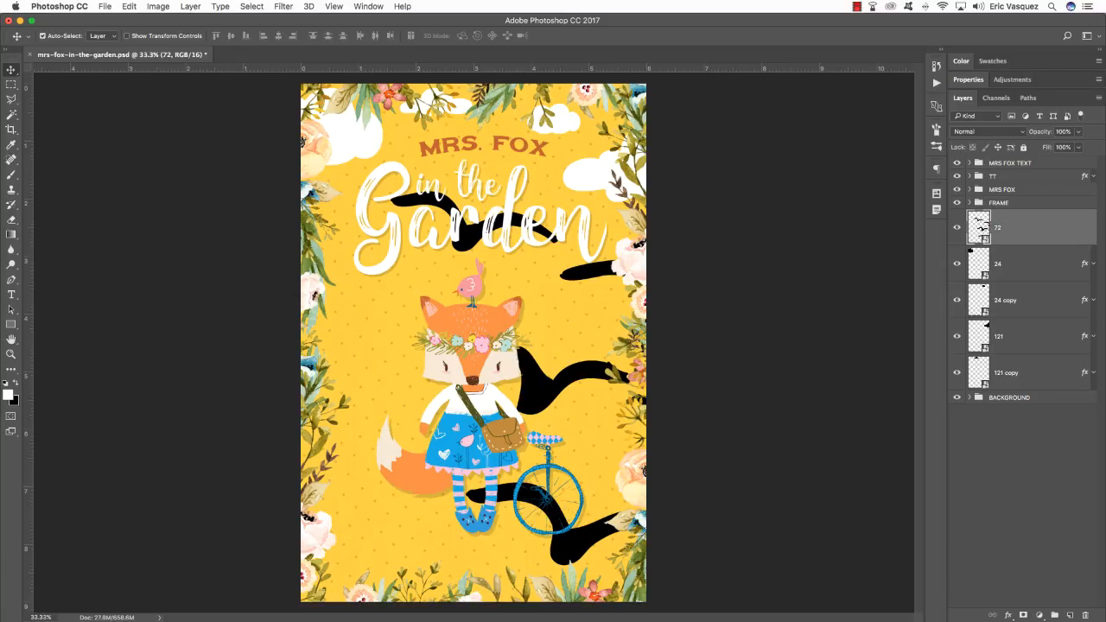
# Scale down the birds on layer 72 and place them over the white cloud beside the title, near the artwork's right edge
pyautogui.hotkey('ctrl', 't')
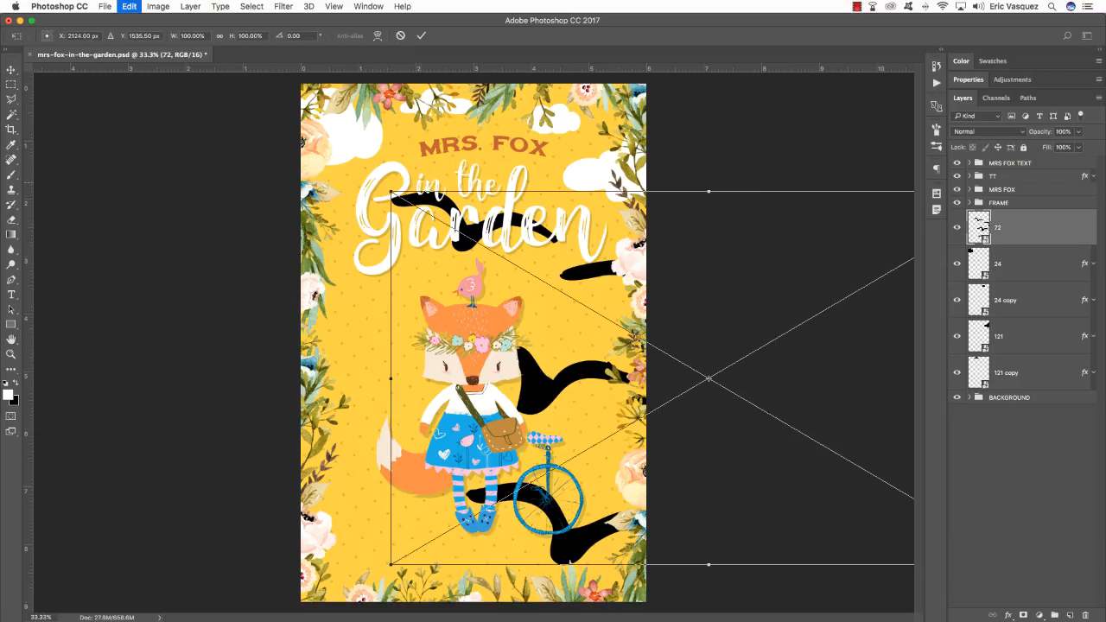
pyautogui.moveTo(389, 190); pyautogui.dragTo(652, 346)
pyautogui.moveTo(709, 378); pyautogui.dragTo(590, 174)
pyautogui.moveTo(646, 142); pyautogui.dragTo(620, 154)
pyautogui.press('Return')
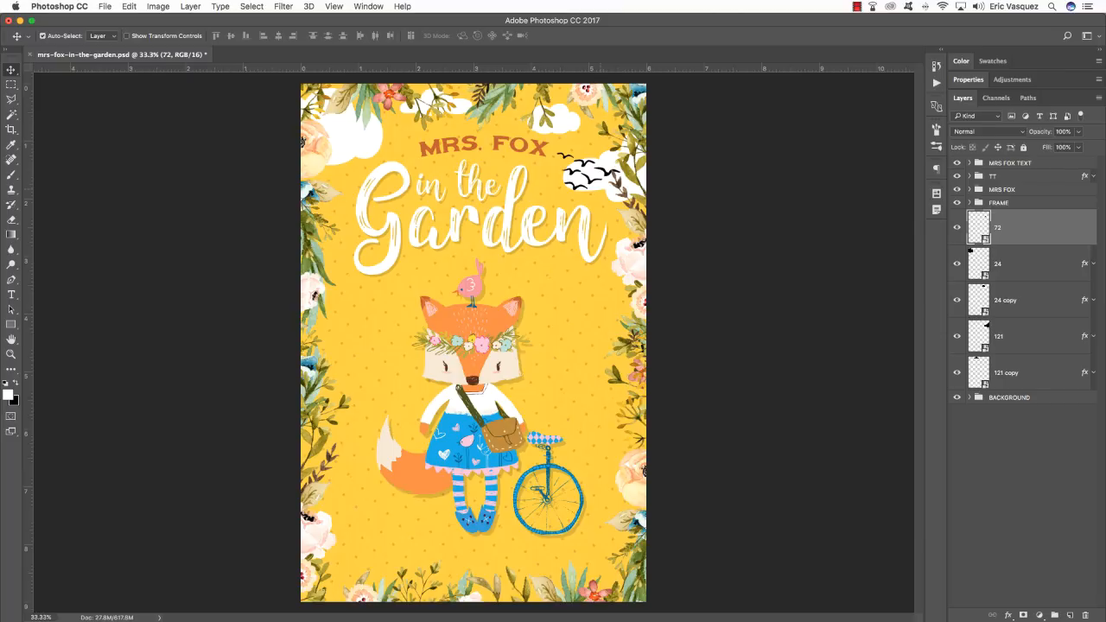
# Add a Color Overlay to the birds layer 72 in yellow ffd838 sampled from the artwork's background, and collapse the layer's effects list
pyautogui.doubleClick(1048, 226)
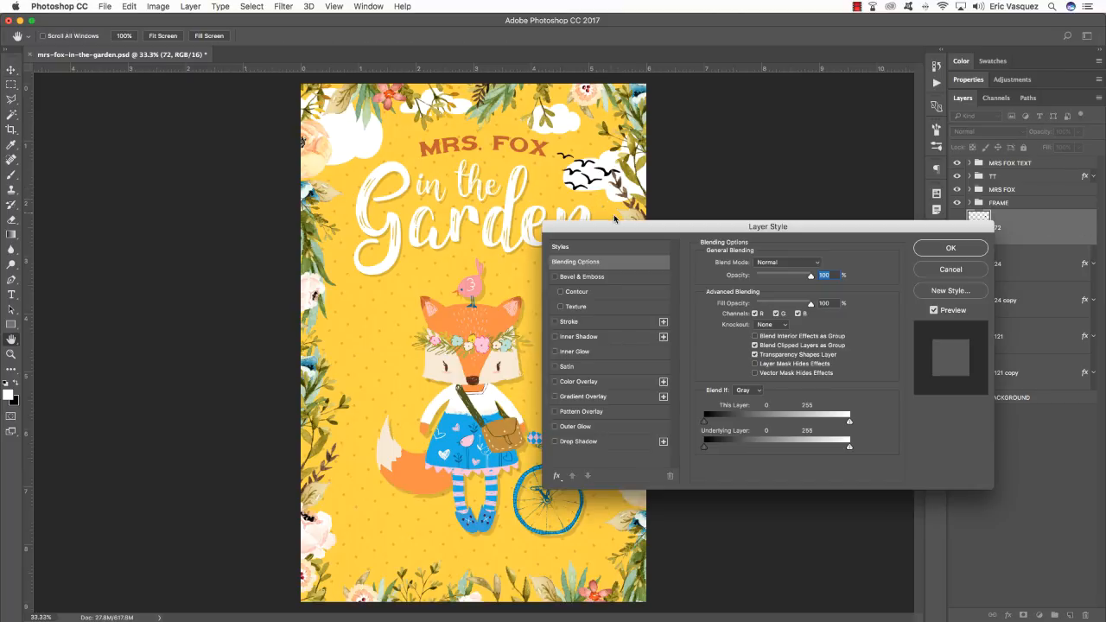
pyautogui.click(572, 385)
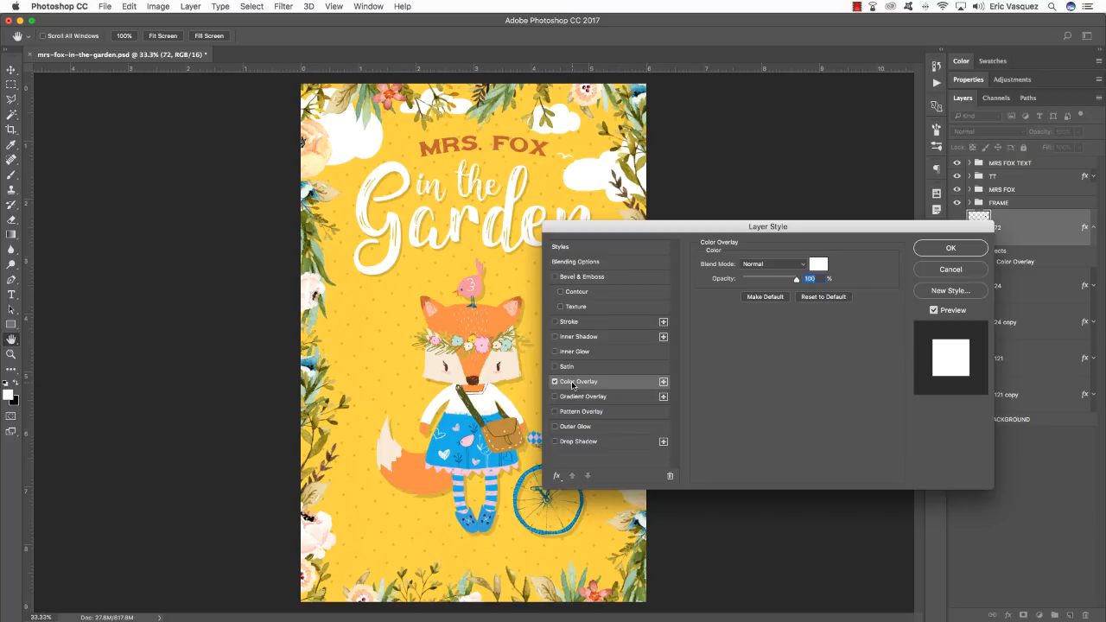
pyautogui.click(808, 264)
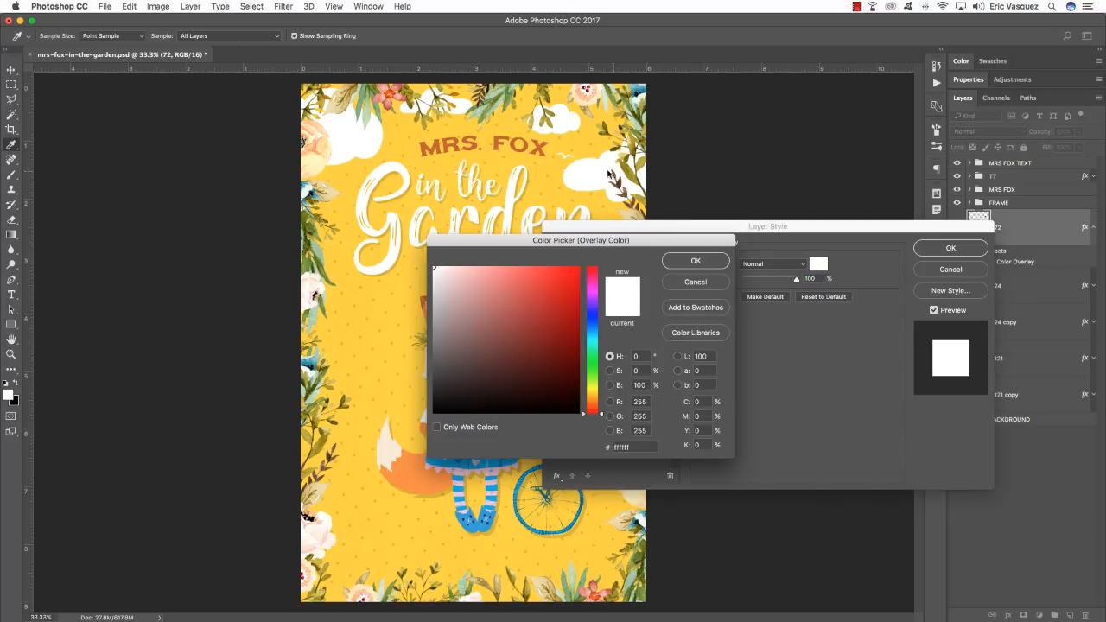
pyautogui.click(554, 180)
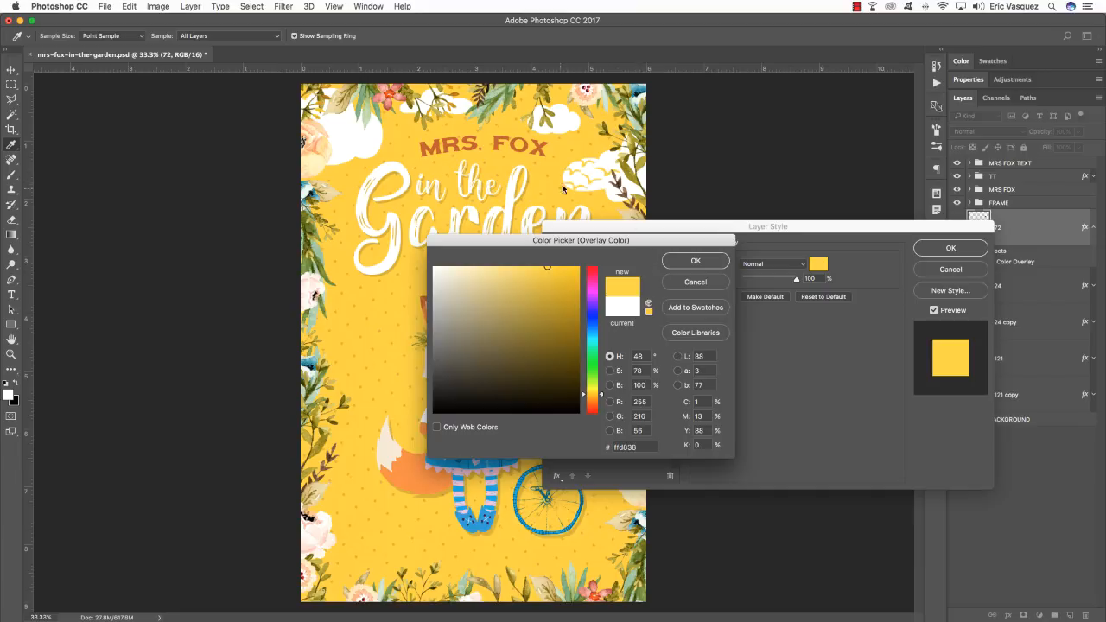
pyautogui.click(698, 261)
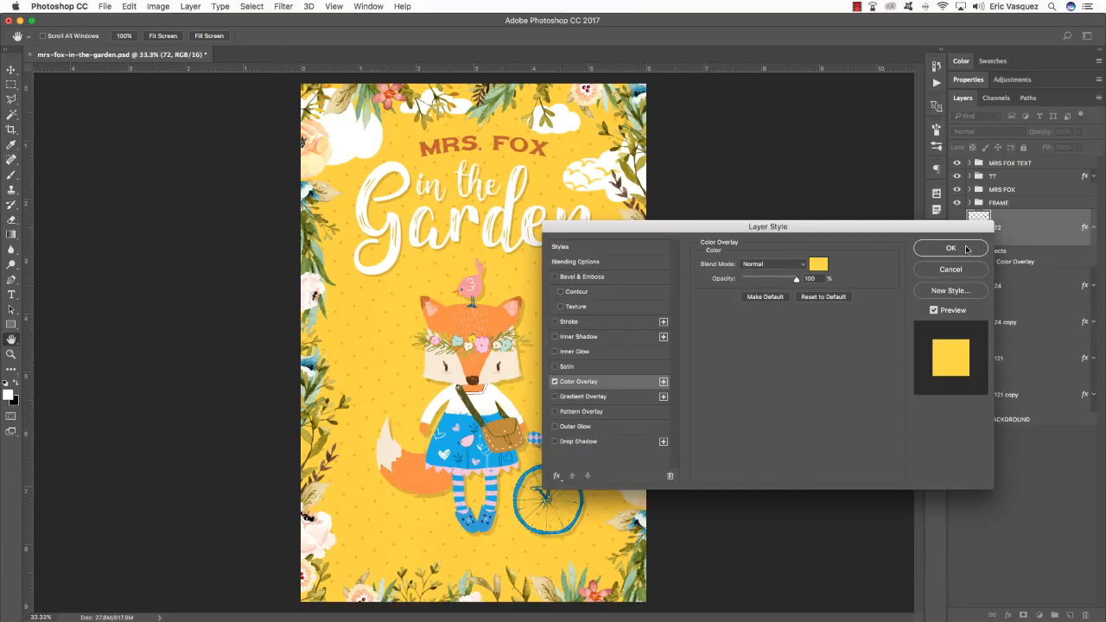
pyautogui.click(951, 248)
pyautogui.click(1094, 229)
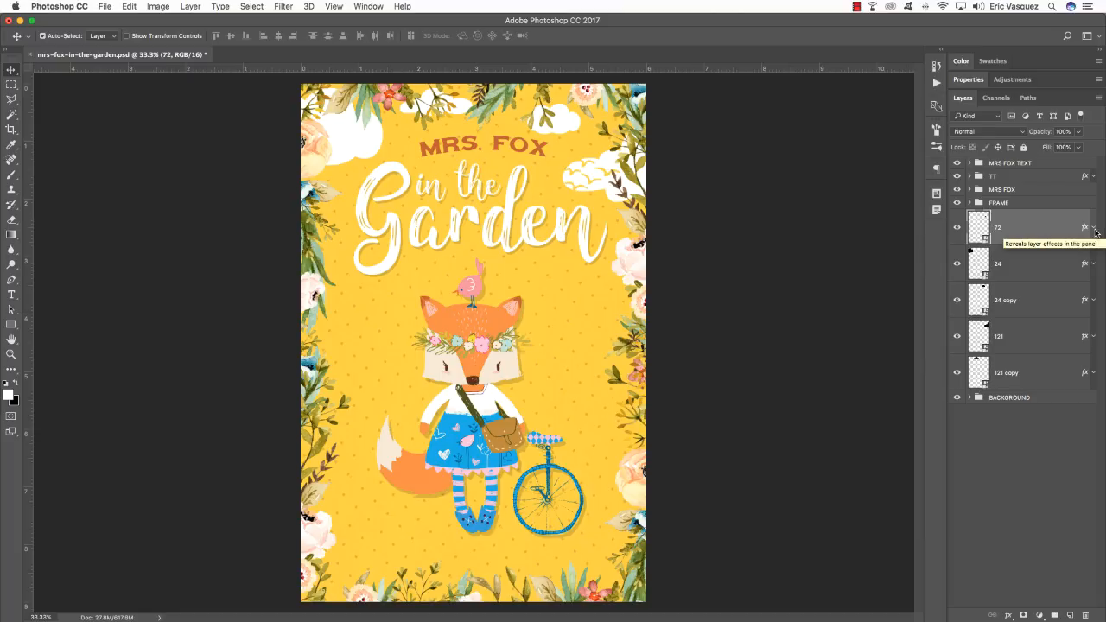
# Shift cloud 121 slightly left behind the birds, and scale the birds on layer 72 down slightly to fit inside it
pyautogui.rightClick(606, 158)
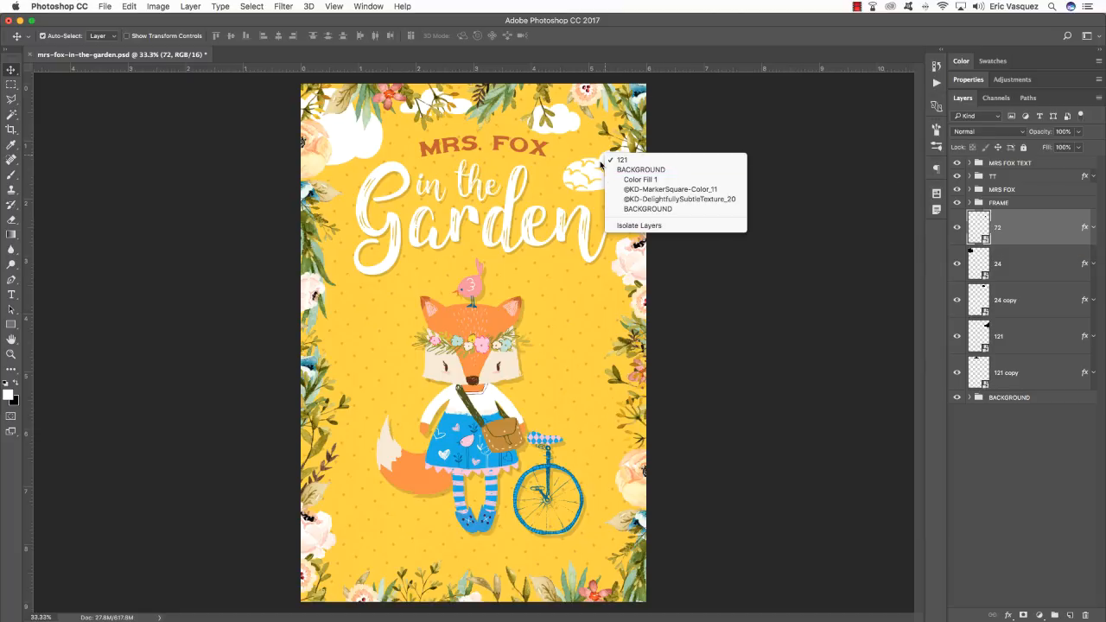
pyautogui.click(1011, 286)
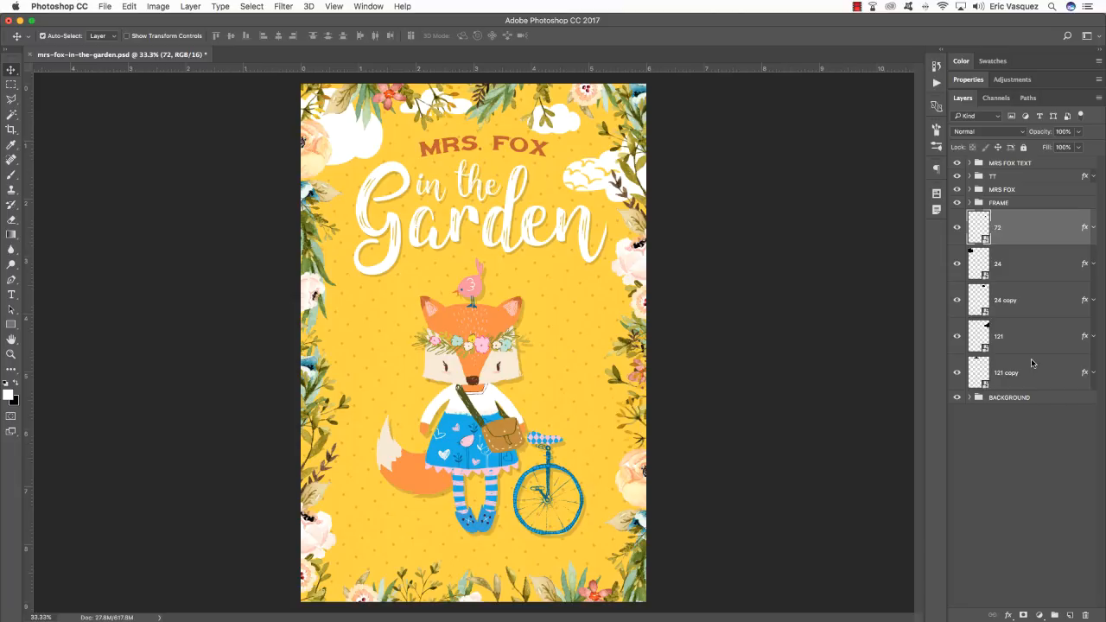
pyautogui.click(1033, 338)
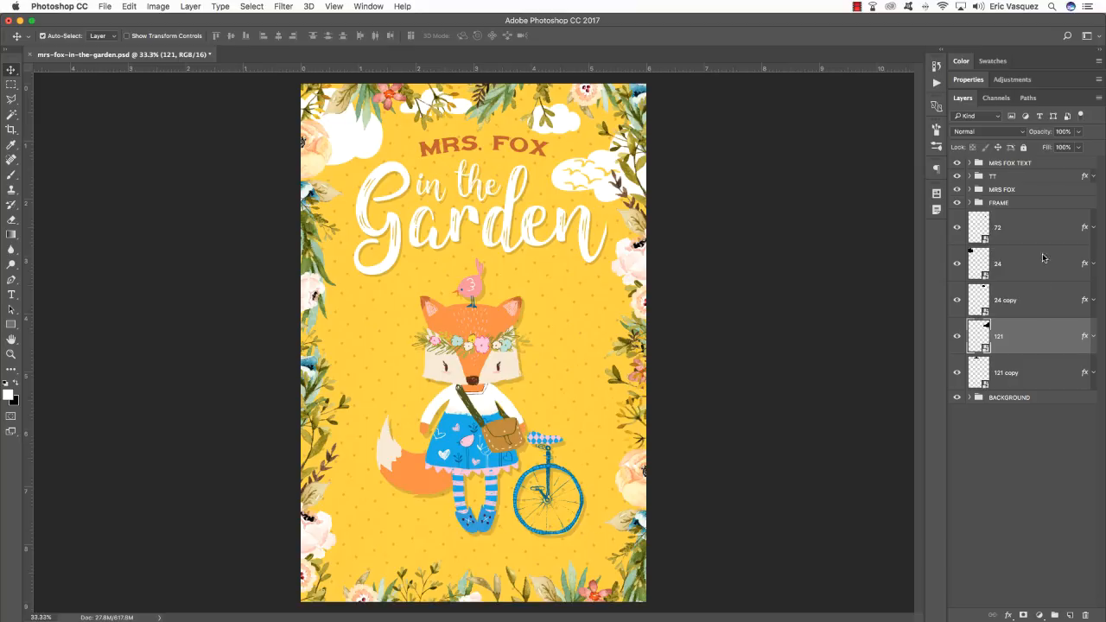
pyautogui.click(1029, 226)
pyautogui.hotkey('ctrl', 't')
pyautogui.moveTo(621, 156); pyautogui.dragTo(614, 158)
pyautogui.press('Return')
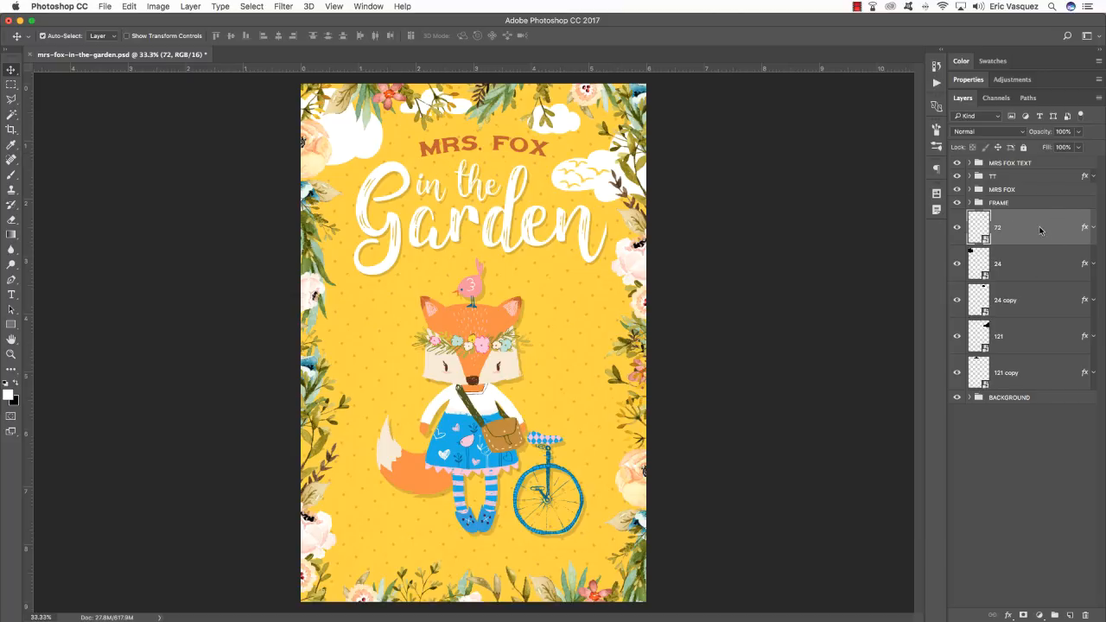
# Group the birds and cloud layers from 72 through 121 copy, and name the group VECTOR SHAPES
pyautogui.keyDown('shift'); pyautogui.click(1052, 377); pyautogui.keyUp('shift')
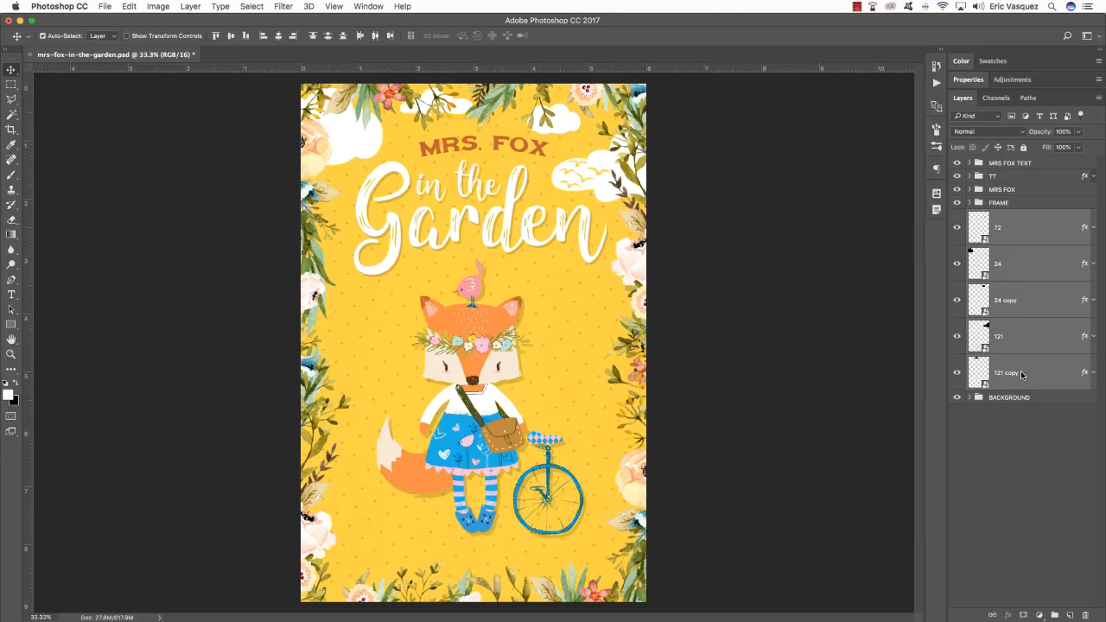
pyautogui.press('super+g')
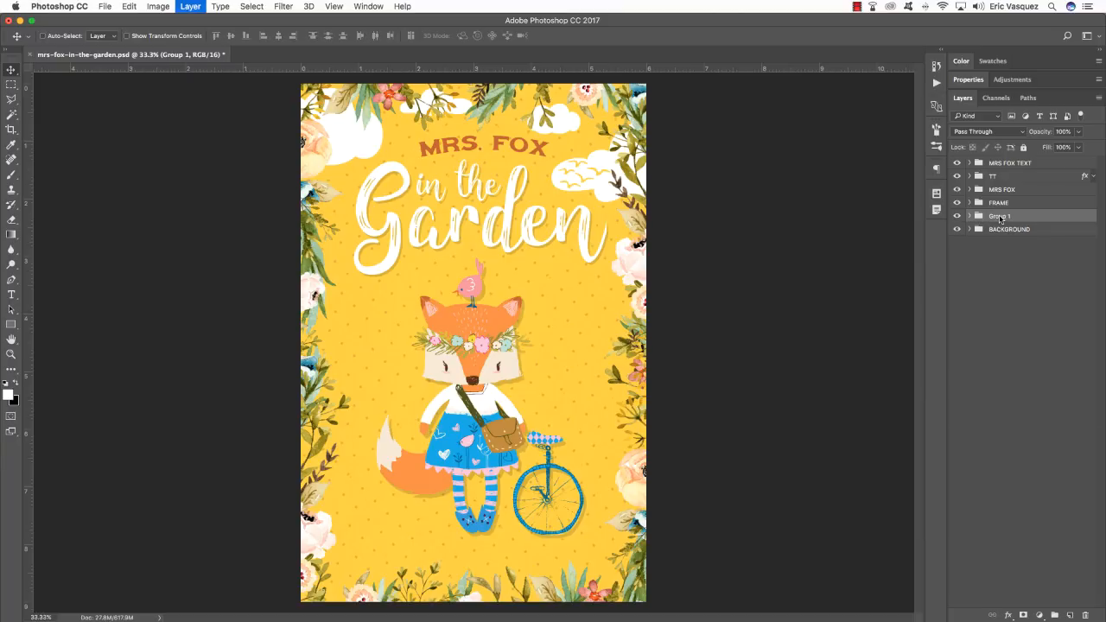
pyautogui.doubleClick(1000, 216)
pyautogui.write('VECTOR SHAPE')
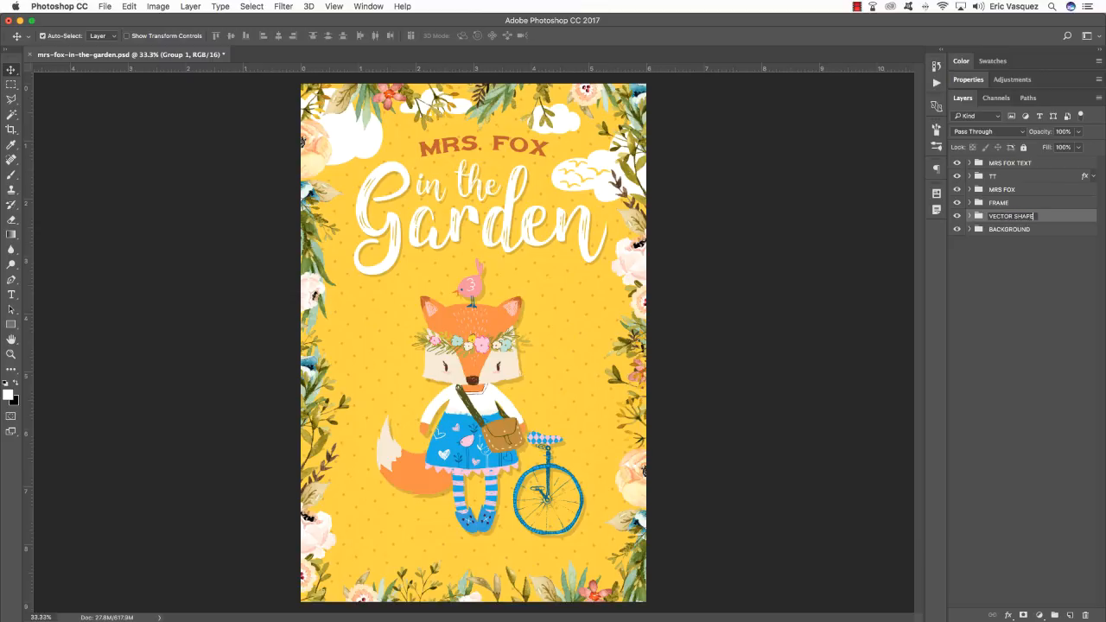
pyautogui.write('S')
pyautogui.press('Return')
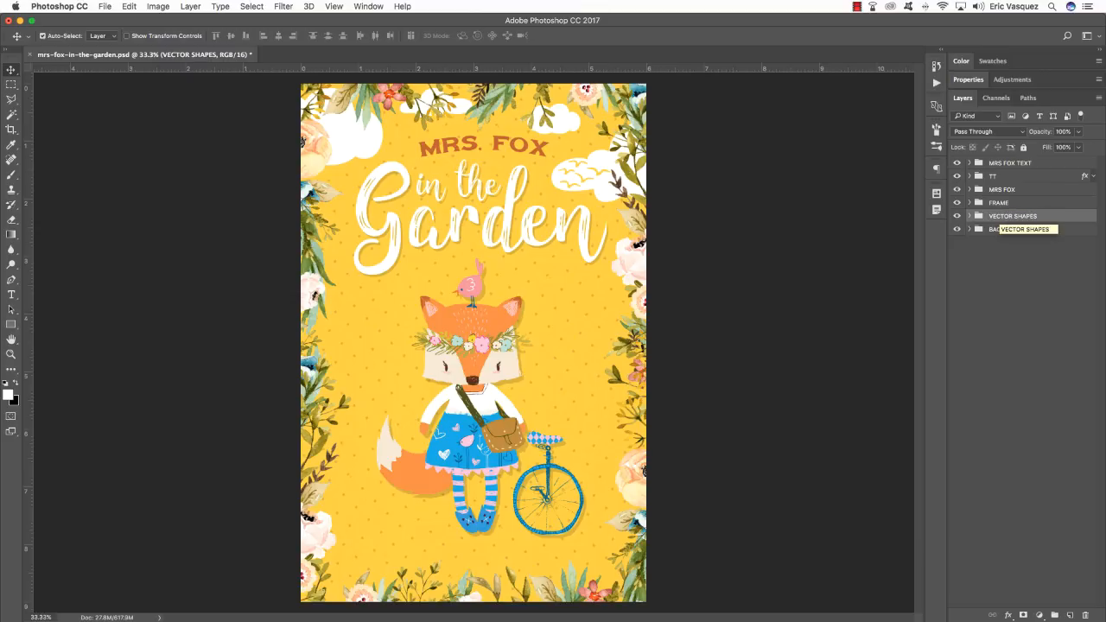